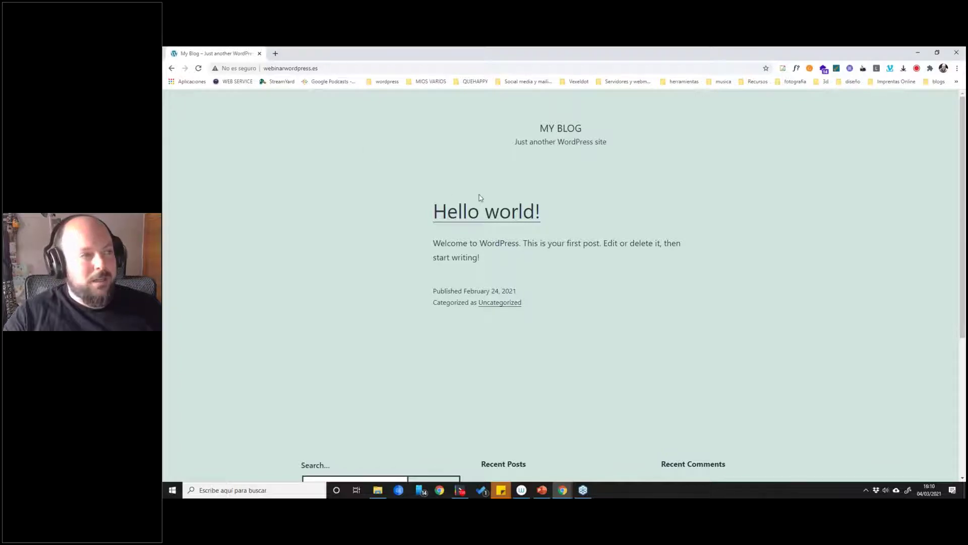
click(340, 67)
click(331, 72)
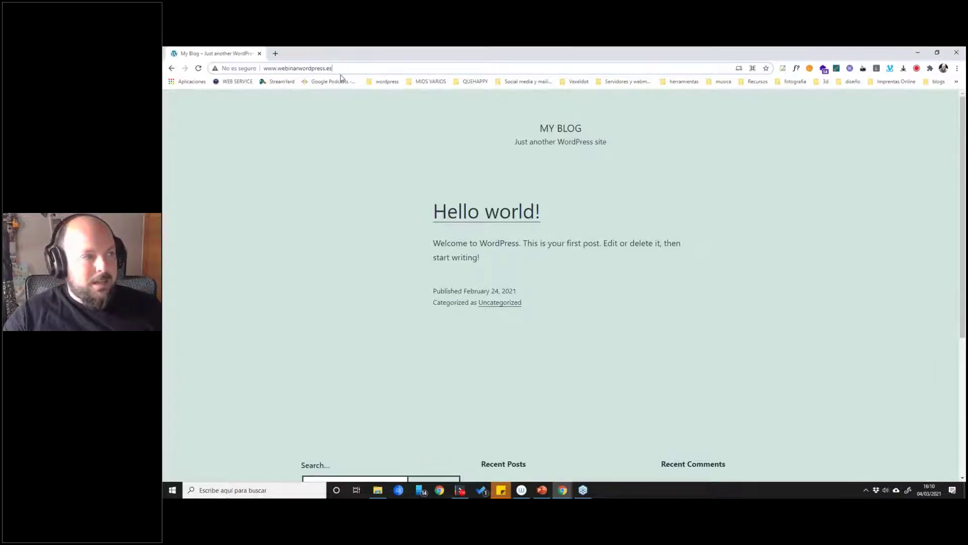
text(/)
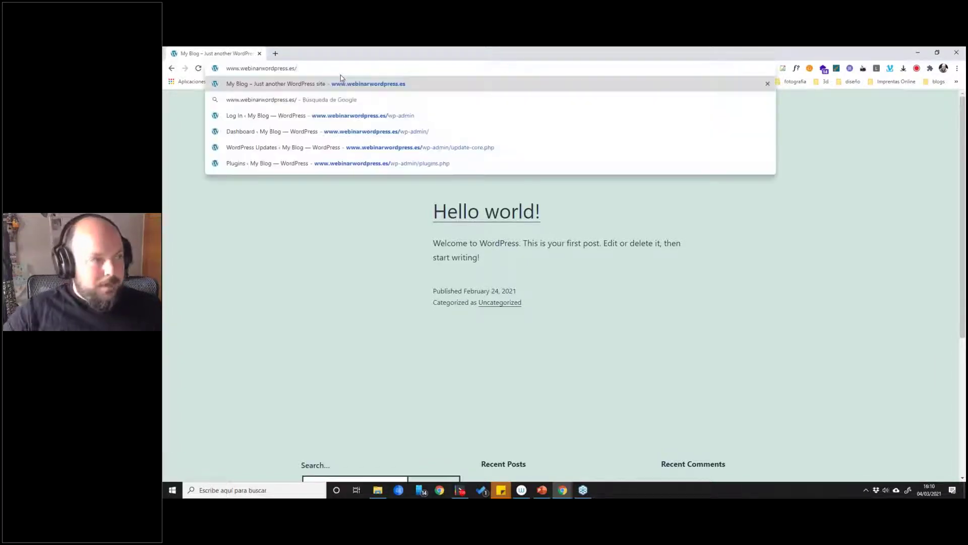
text(wp-admin)
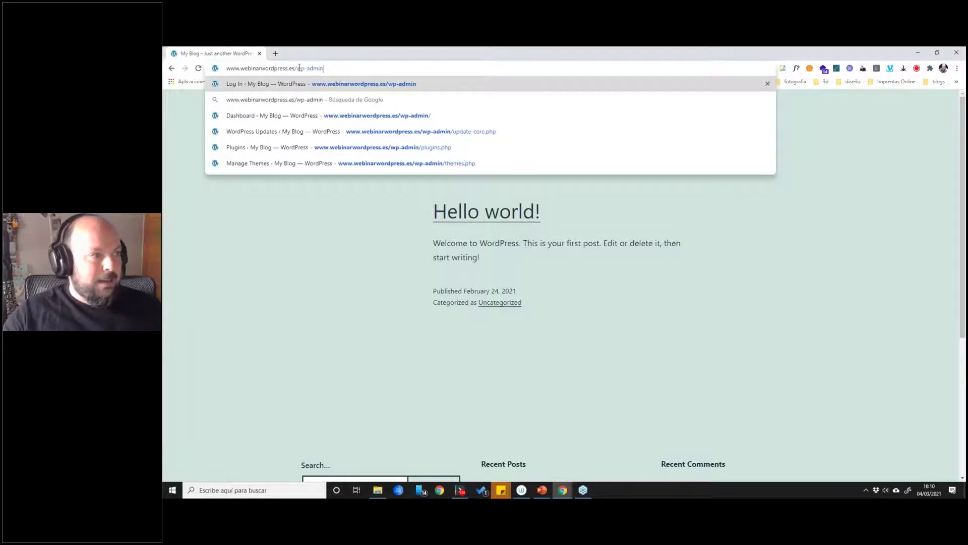
drag(297, 68, 362, 72)
click(350, 71)
mouse_move(225, 69)
mouse_down()
mouse_move(301, 68)
mouse_move(226, 68)
mouse_up()
key(End)
click(324, 70)
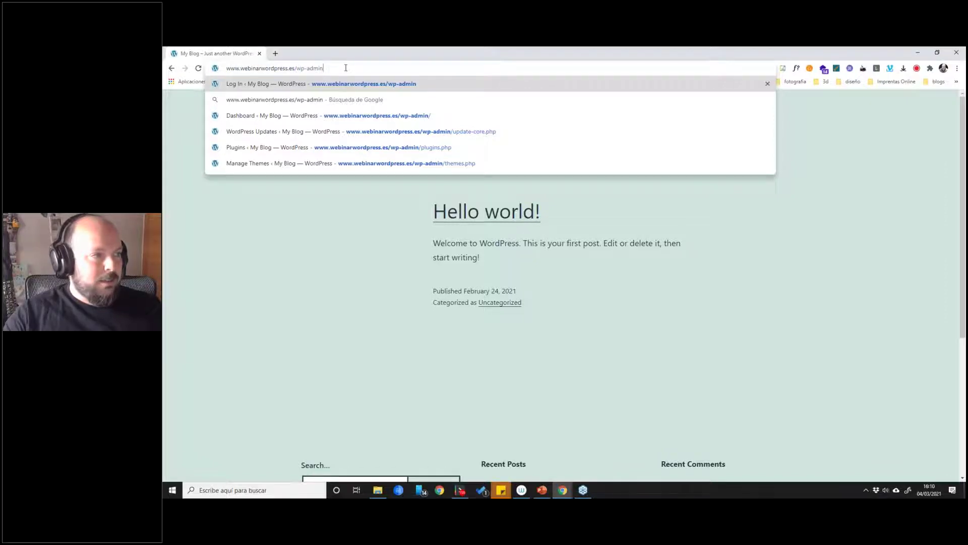
key(Return)
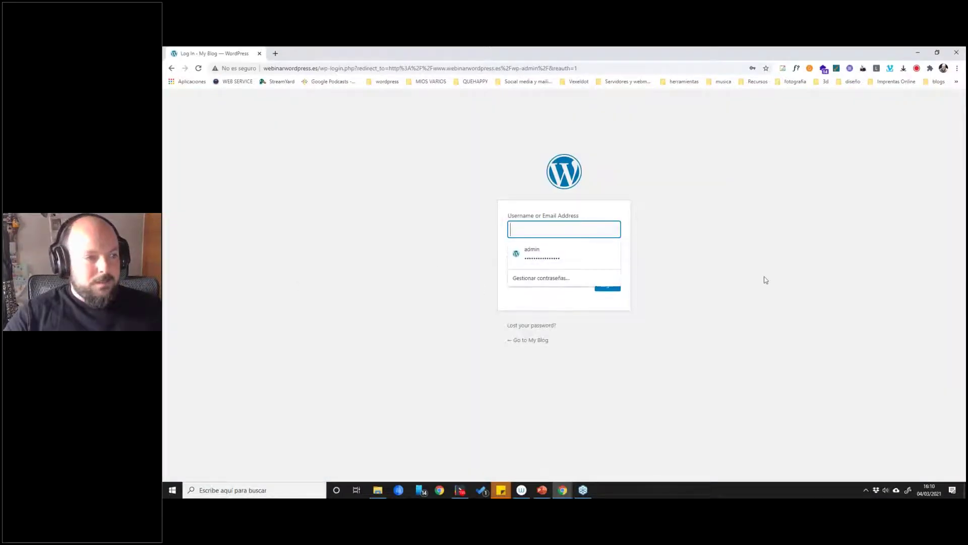
Fill in the login form with the saved admin username and account password, and log in.
click(545, 248)
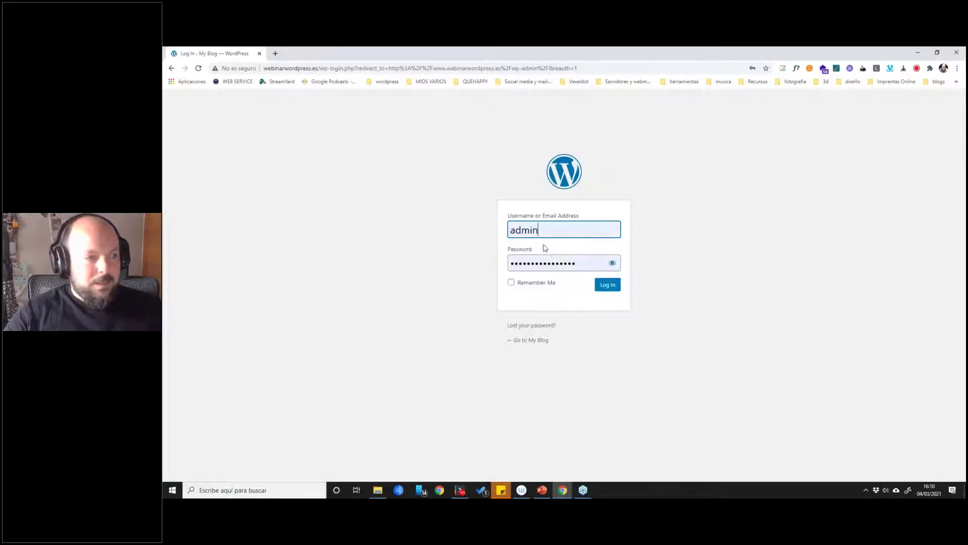
click(608, 286)
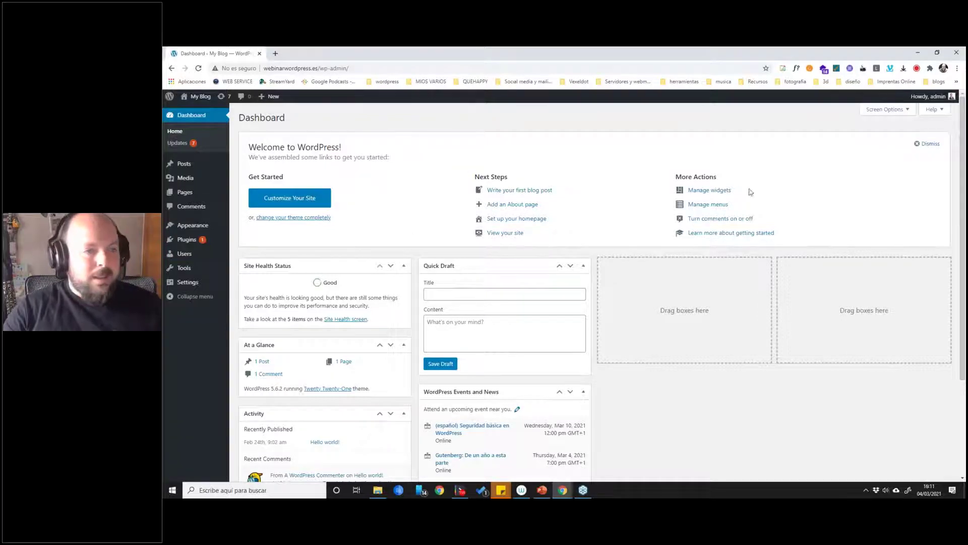
Look over the dashboard's welcome area and its Site Health Status, At a Glance, Activity, Quick Draft and news boxes.
key(XF86AudioRaiseVolume)
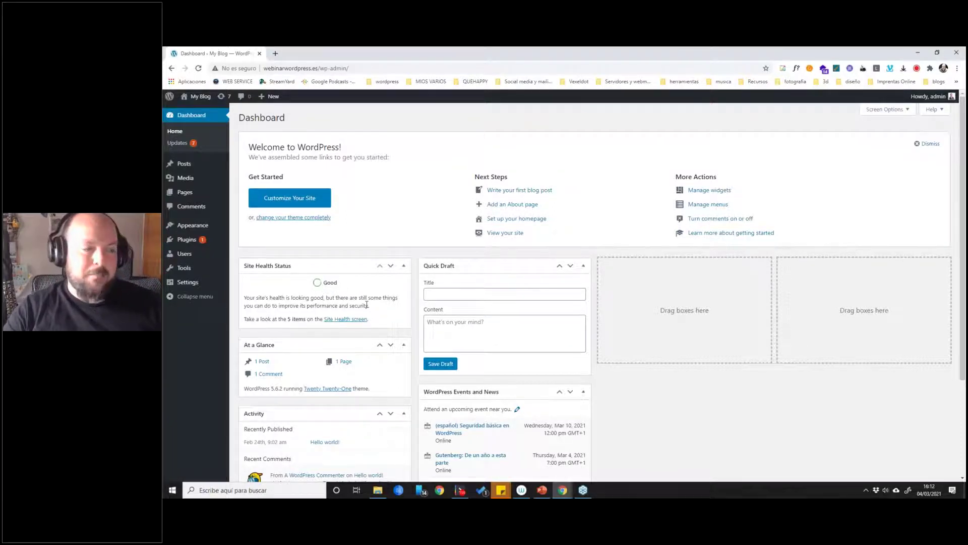
scroll(625, 345, down, 3)
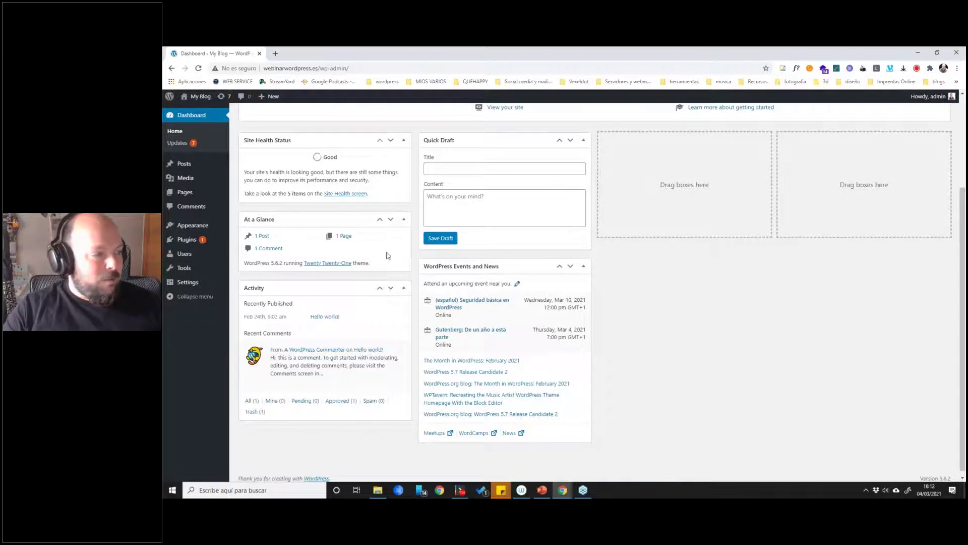
mouse_move(354, 365)
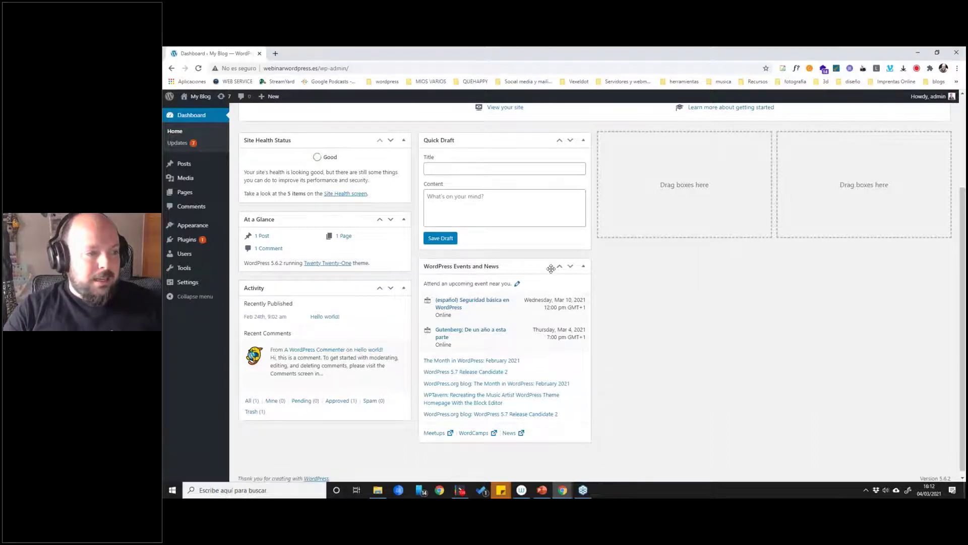
scroll(535, 322, up, 2)
scroll(540, 328, down, 2)
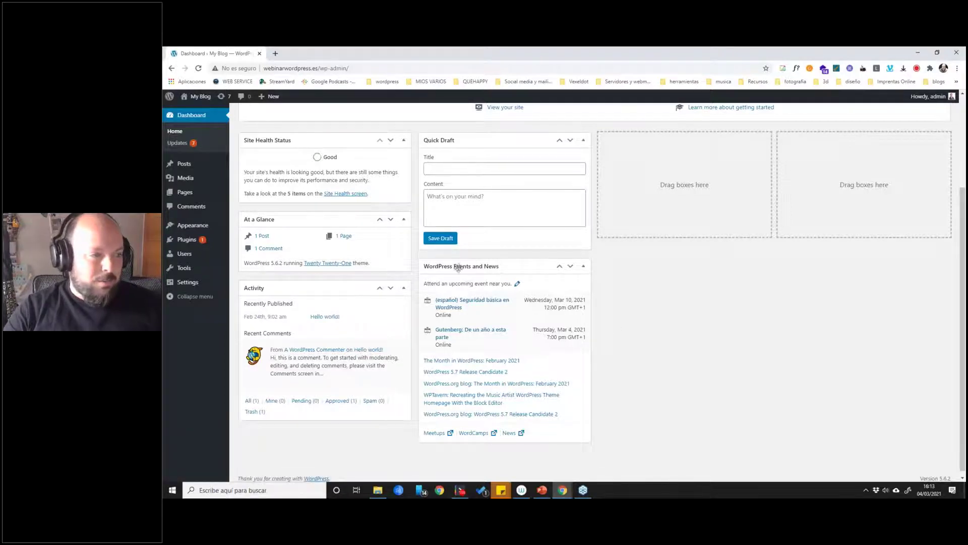
scroll(412, 281, up, 3)
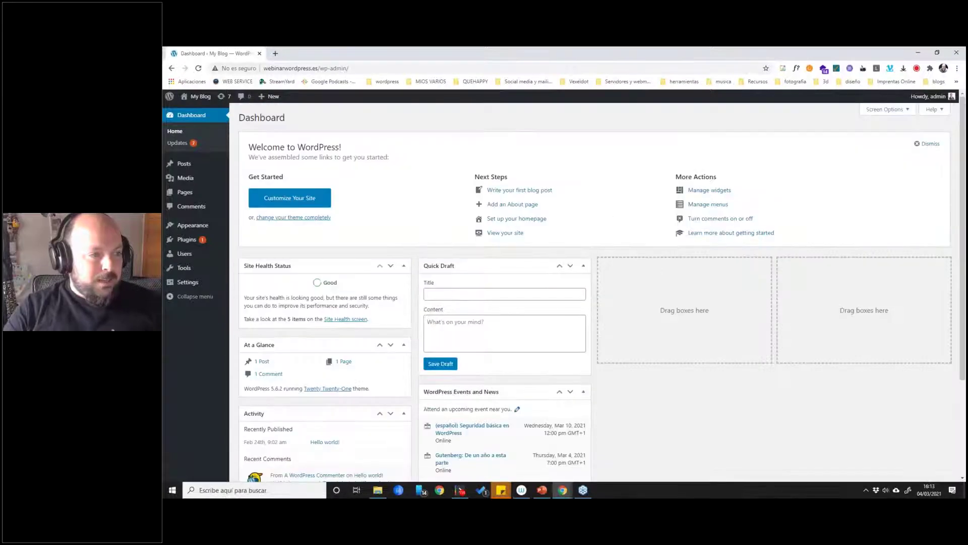
Rearrange the dashboard boxes, moving Site Health Status to the second column, Quick Draft to the third, and WordPress Events and News to the fourth.
scroll(495, 224, down, 2)
scroll(495, 224, up, 1)
drag(495, 224, 784, 225)
mouse_move(318, 222)
mouse_down()
mouse_move(403, 224)
mouse_move(403, 289)
mouse_up()
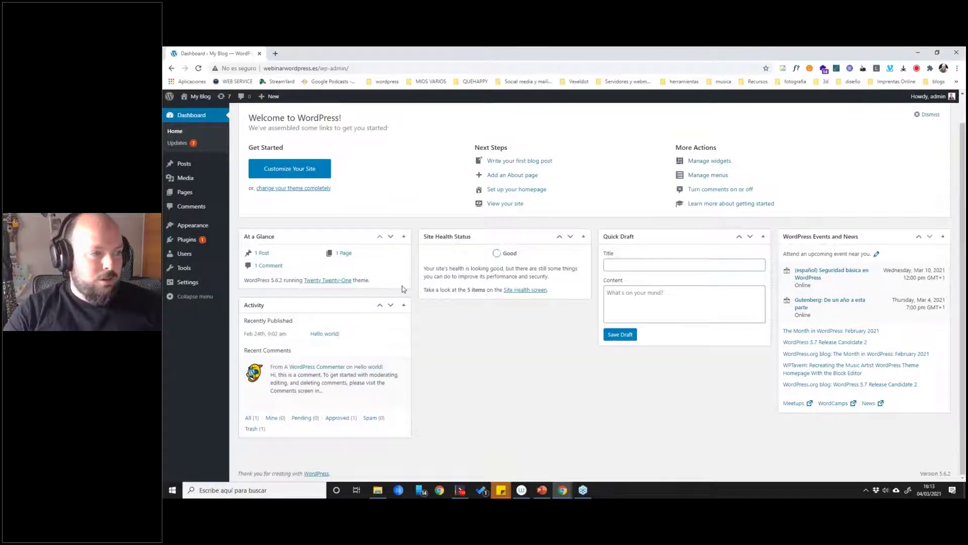
scroll(576, 313, up, 1)
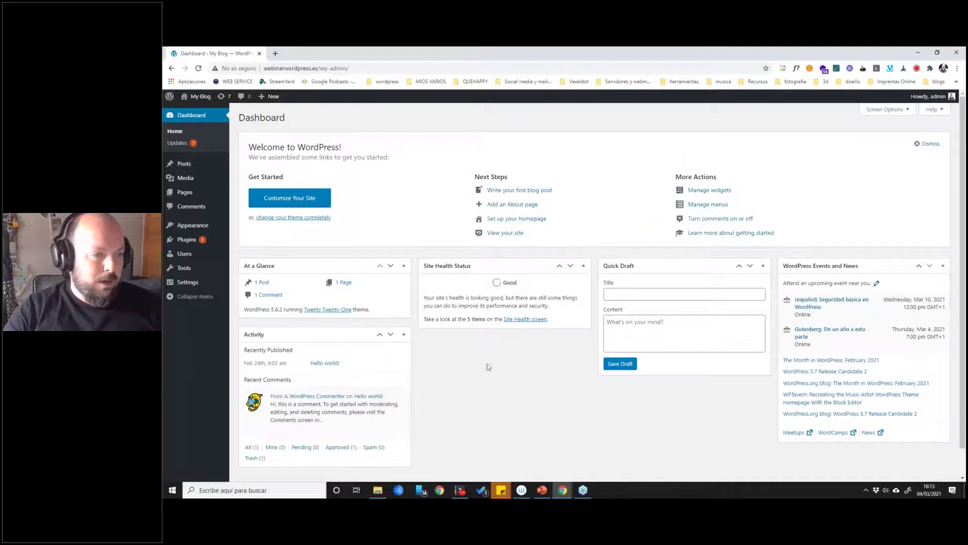
scroll(703, 322, down, 1)
scroll(655, 252, up, 1)
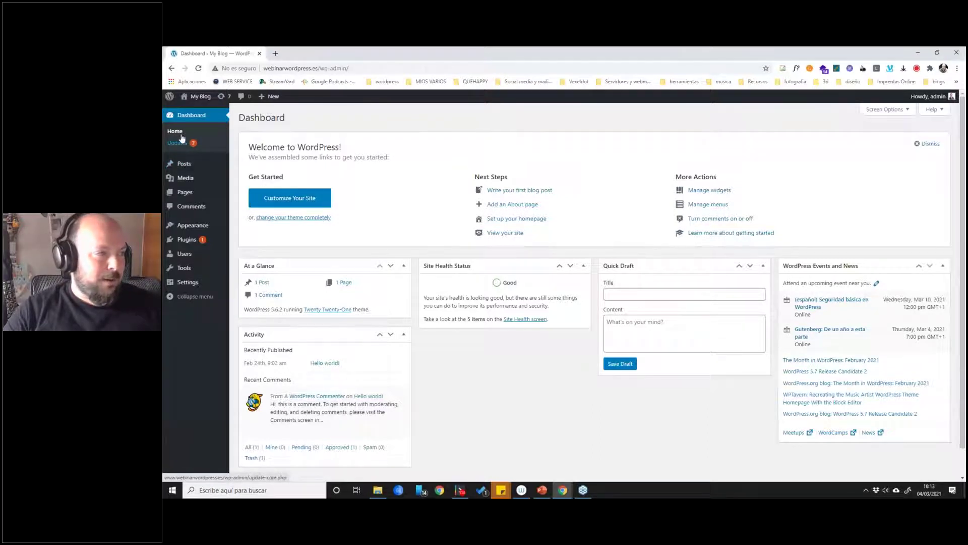
mouse_move(184, 165)
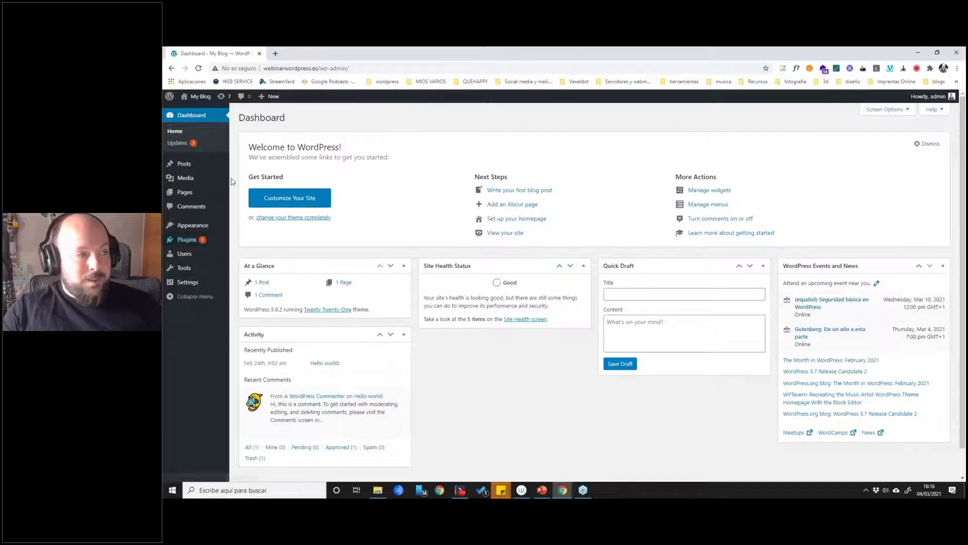
mouse_move(189, 166)
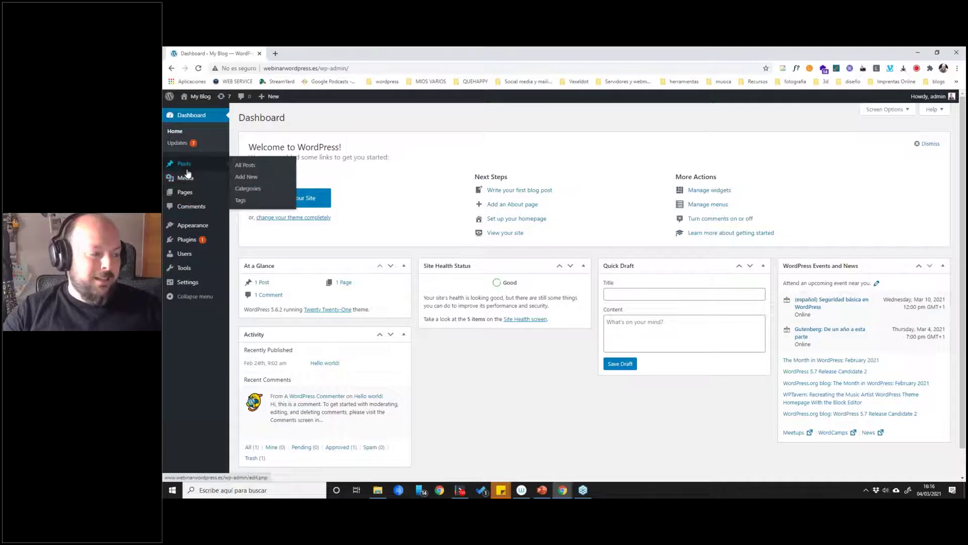
mouse_move(186, 170)
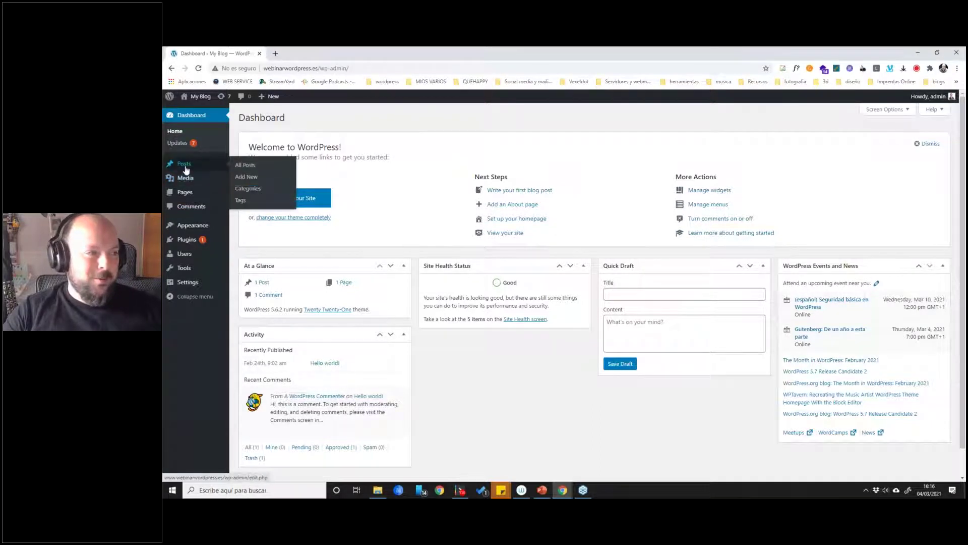
mouse_move(187, 195)
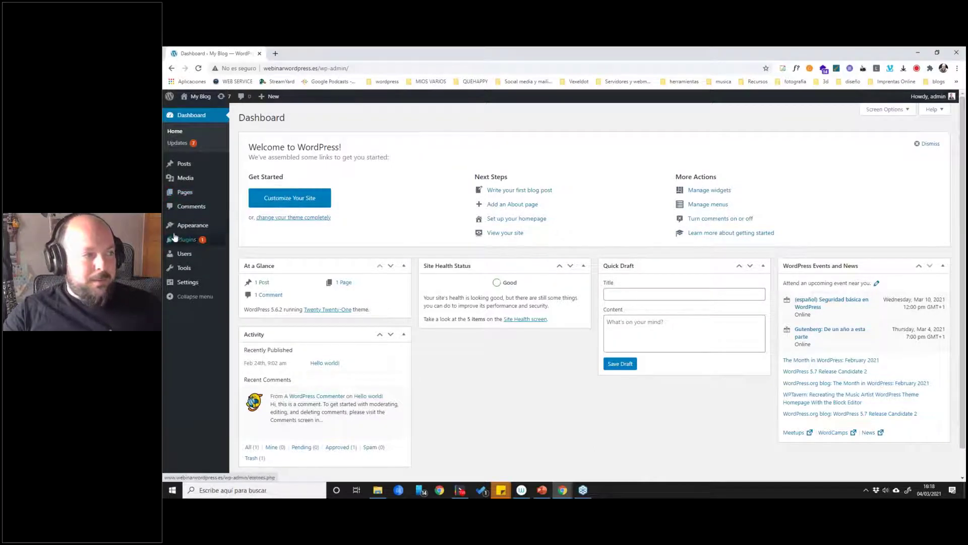
mouse_move(205, 228)
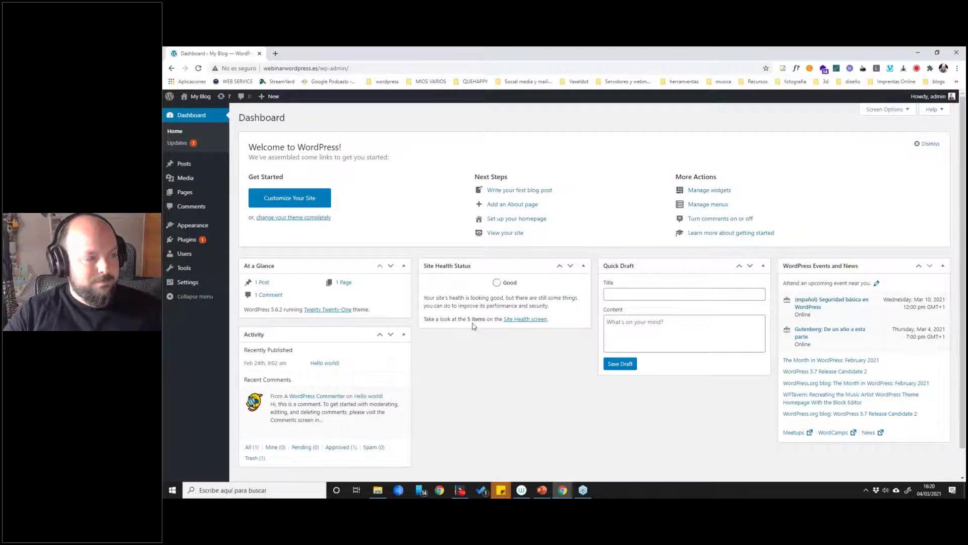
Select the admin menu section from Appearance to Collapse menu with the screen capture tool and copy the capture.
key(super+shift+s)
drag(165, 56, 273, 220)
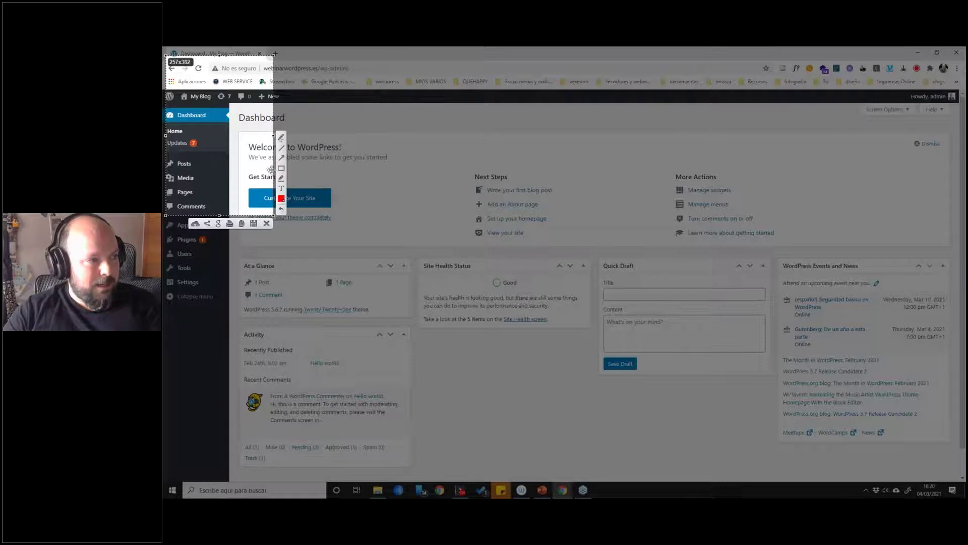
drag(275, 54, 225, 307)
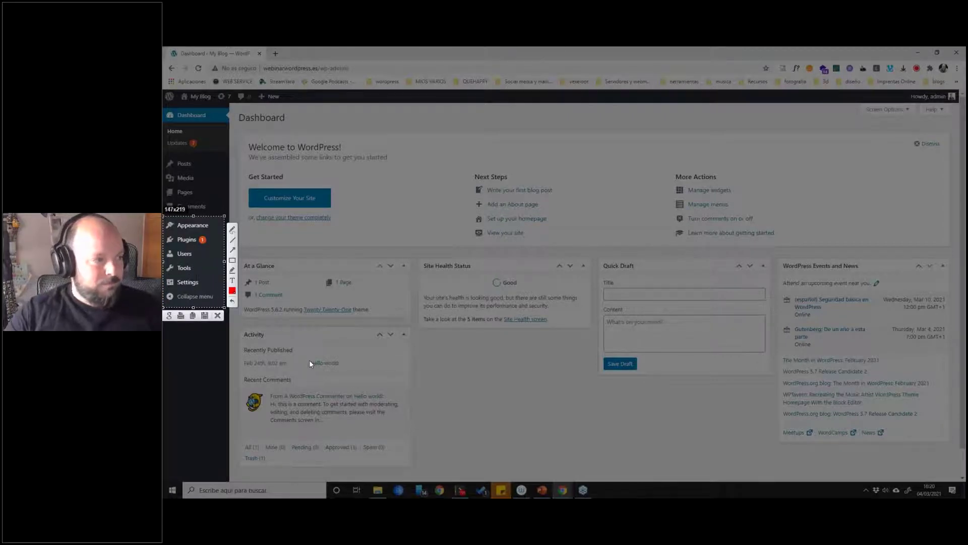
key(ctrl+c)
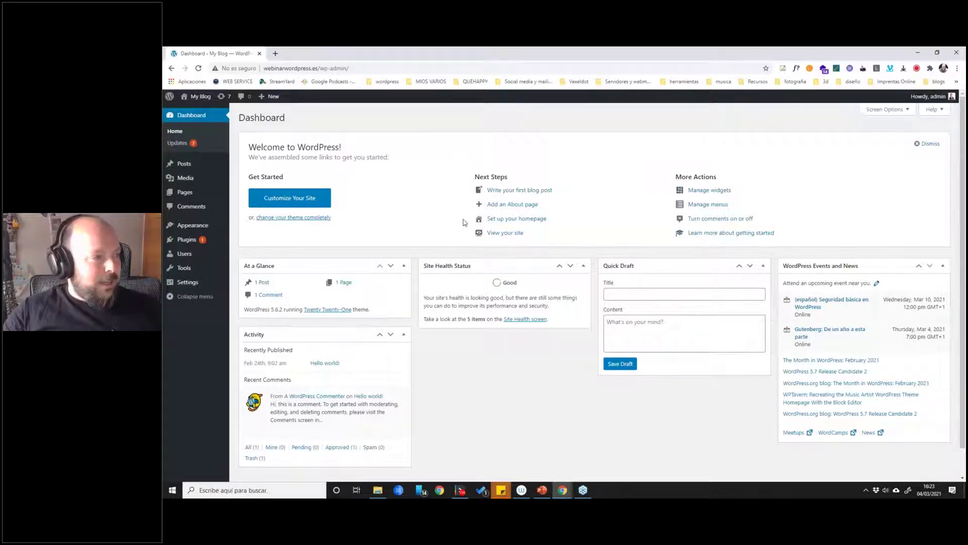
View the theme's Background Image settings in the customizer and return to the dashboard without saving.
mouse_move(196, 226)
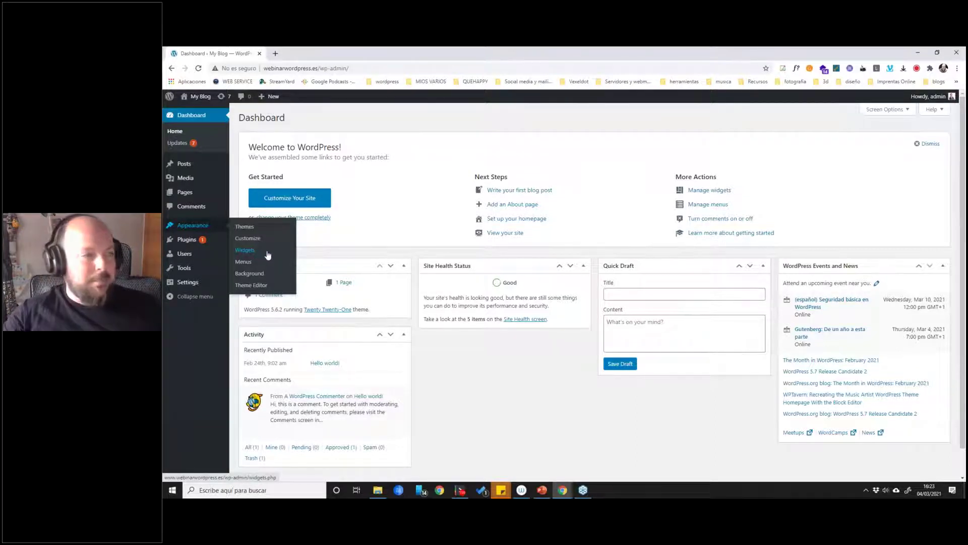
click(250, 274)
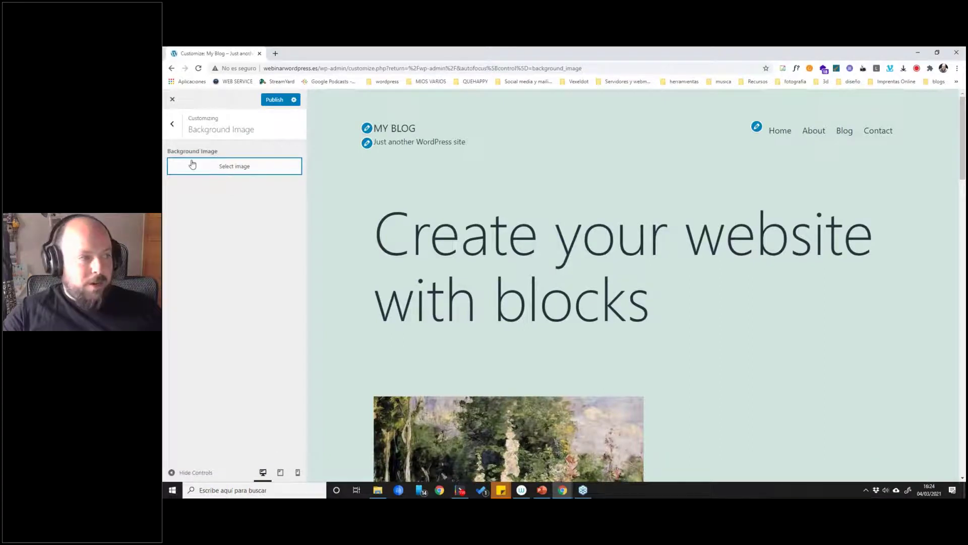
click(170, 101)
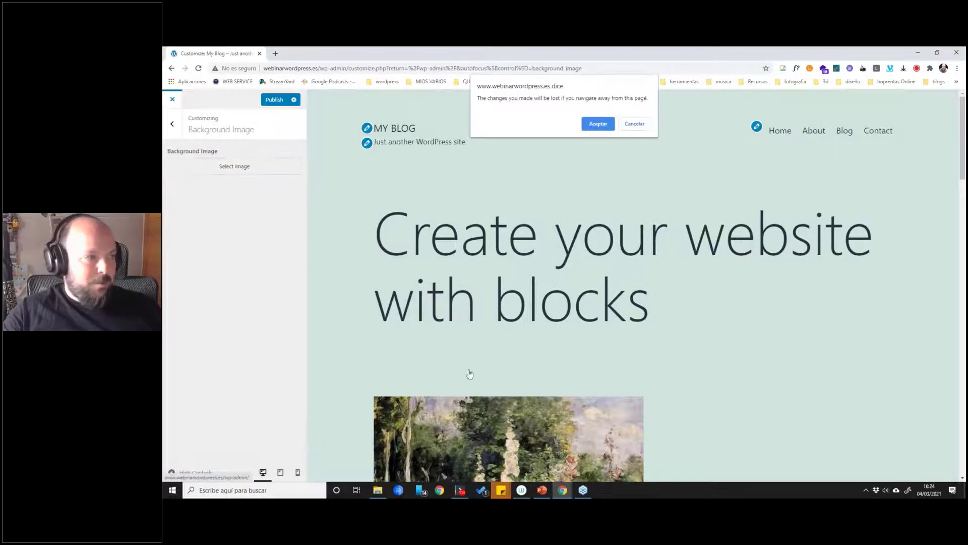
click(598, 124)
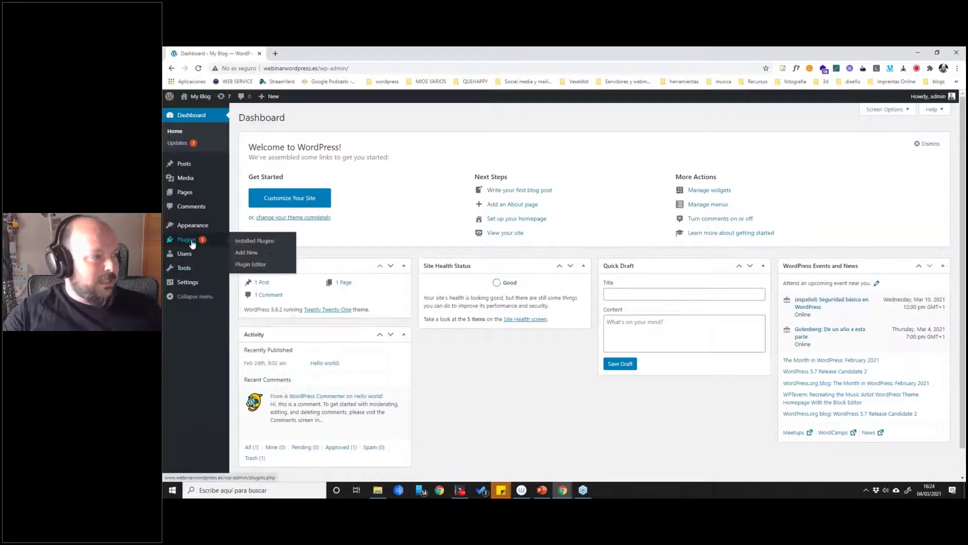
mouse_move(183, 243)
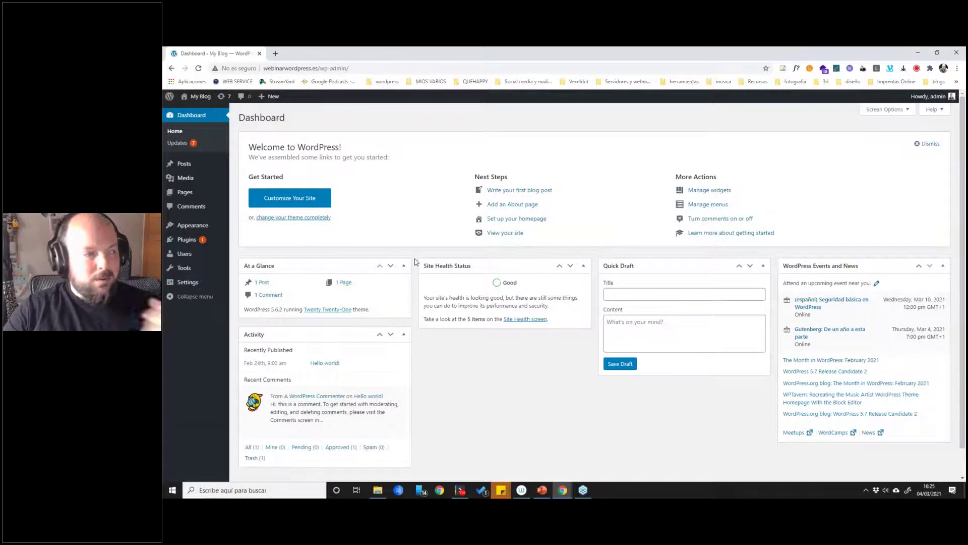
mouse_move(197, 267)
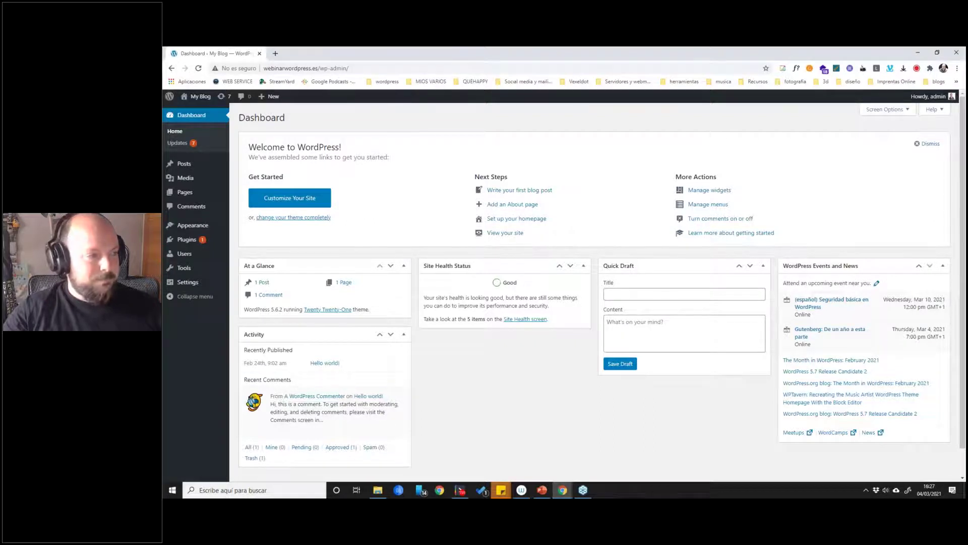
mouse_move(203, 243)
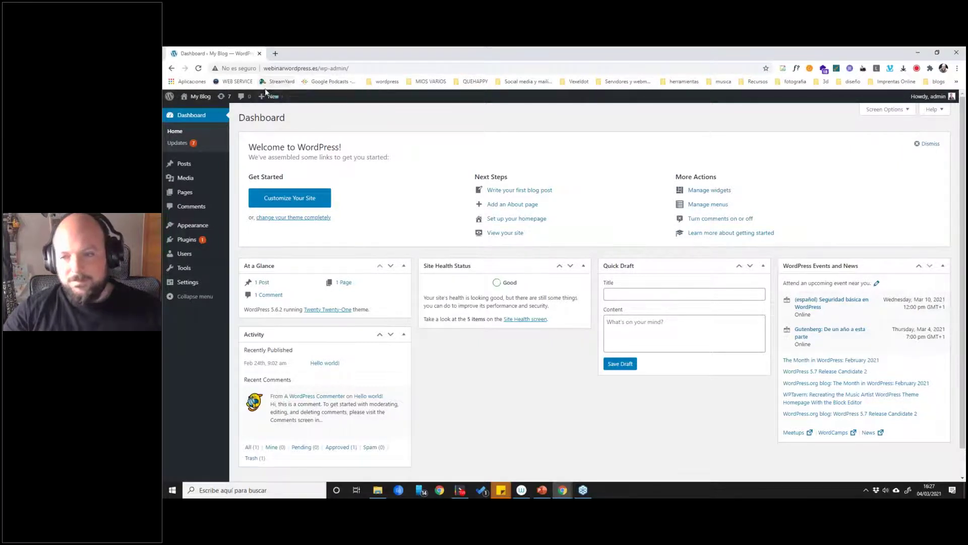
mouse_move(263, 96)
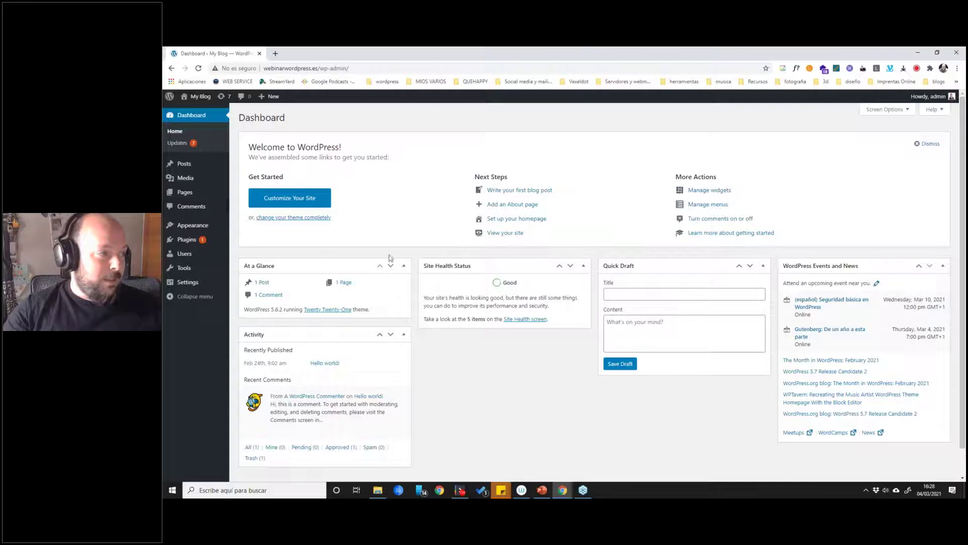
mouse_move(194, 230)
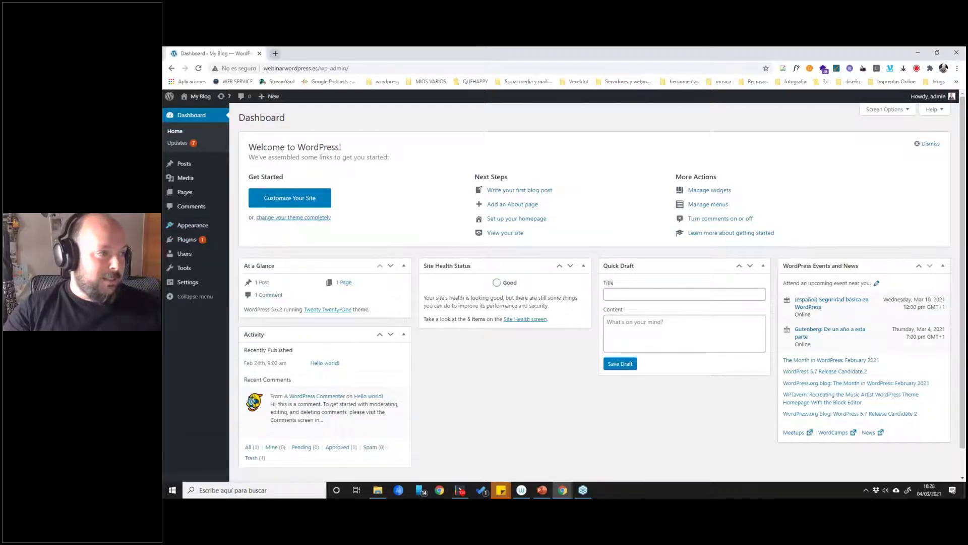
Open the blog's public site in a new browser tab and look over its home page down to the footer.
right_click(191, 112)
click(225, 118)
click(315, 53)
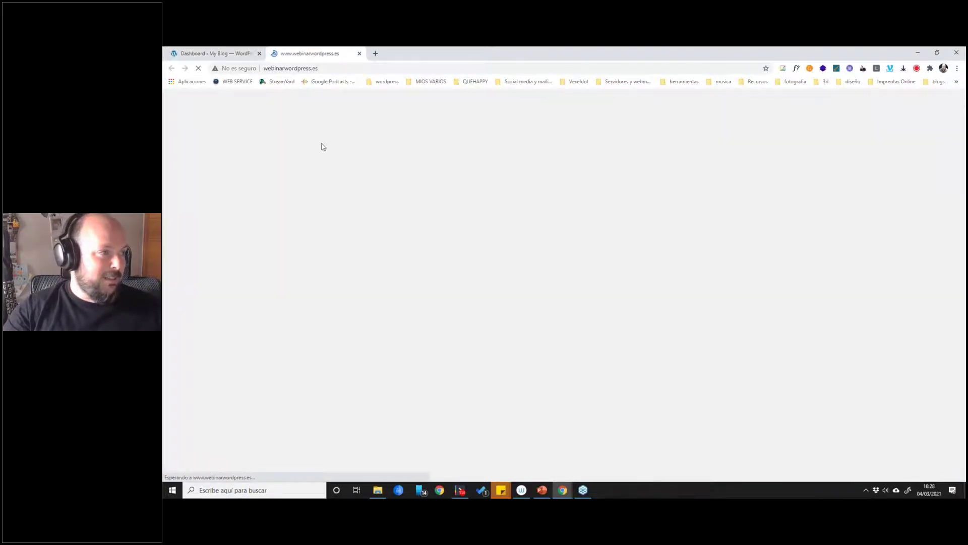
scroll(325, 262, down, 5)
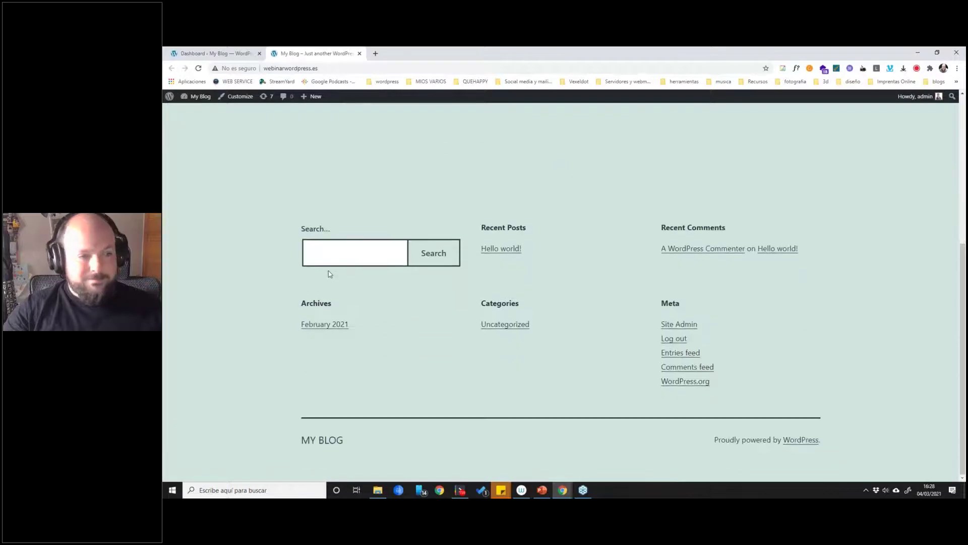
scroll(332, 274, up, 5)
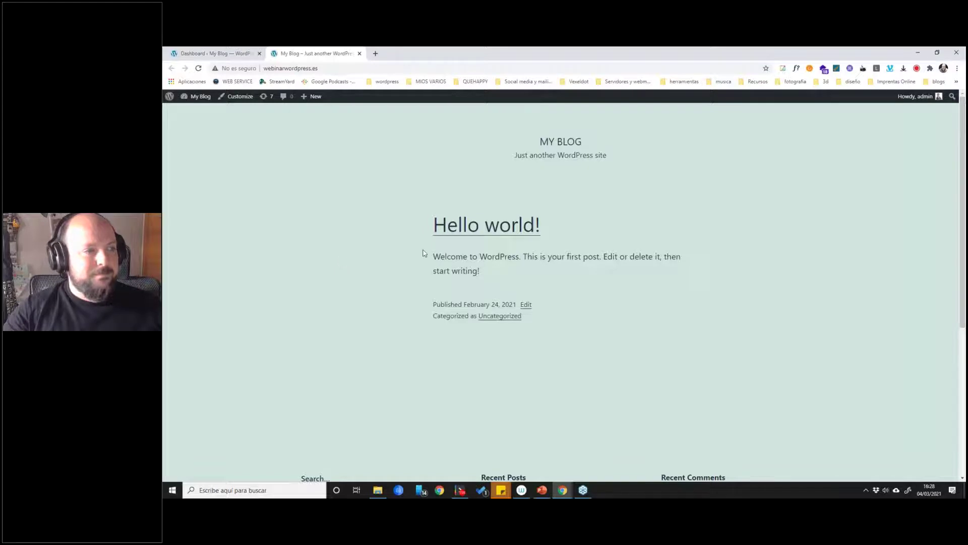
Examine the blog's public home page, from the Hello world! post down to the footer widgets.
scroll(342, 259, down, 4)
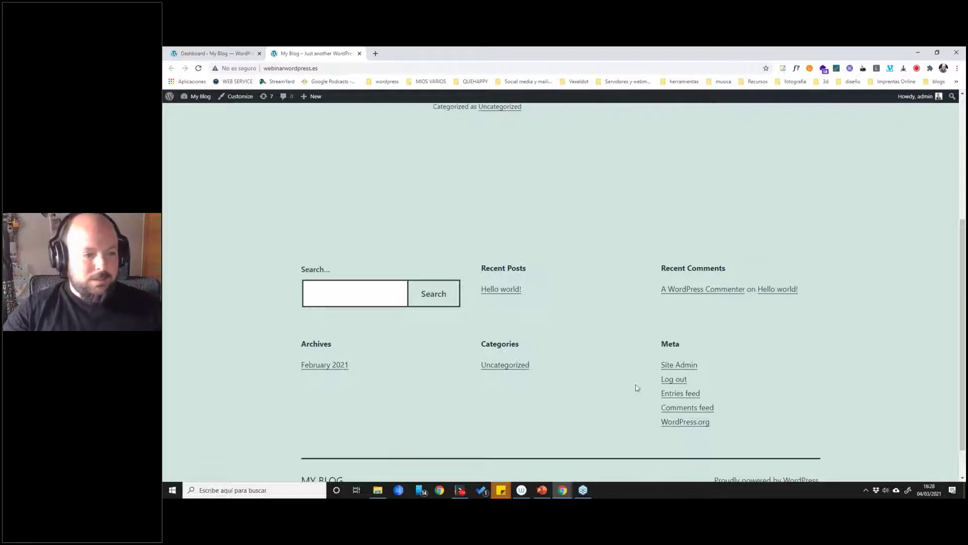
scroll(637, 388, up, 3)
scroll(636, 388, down, 1)
scroll(635, 387, down, 3)
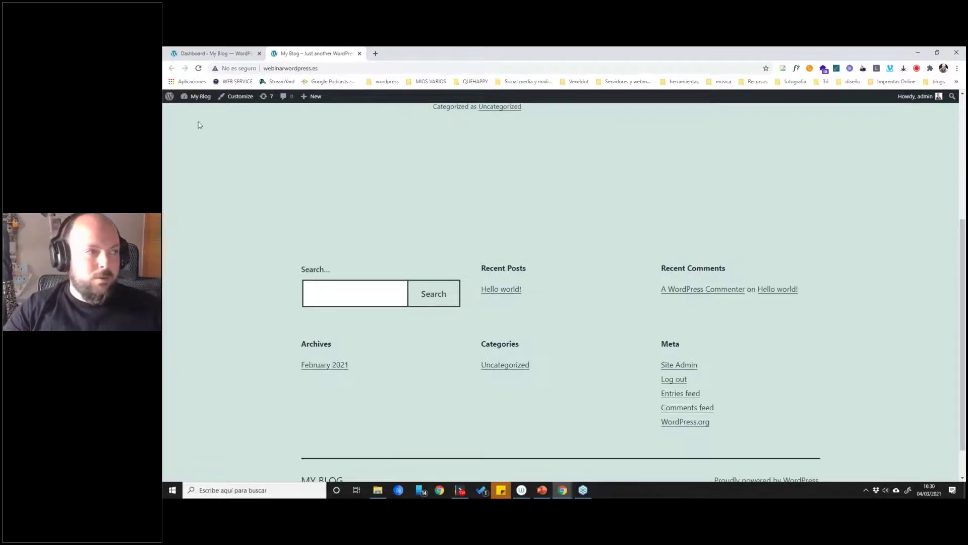
key(ctrl+shift+Tab)
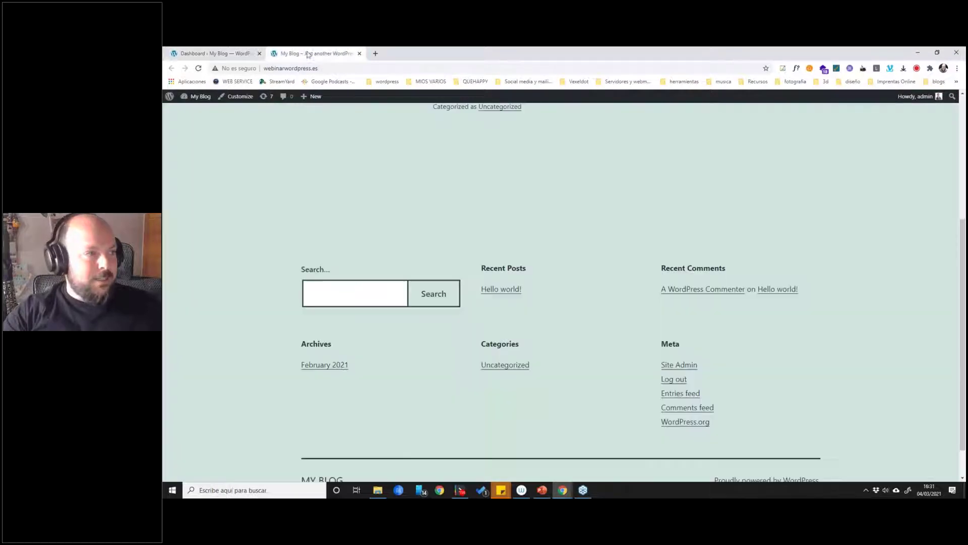
click(302, 53)
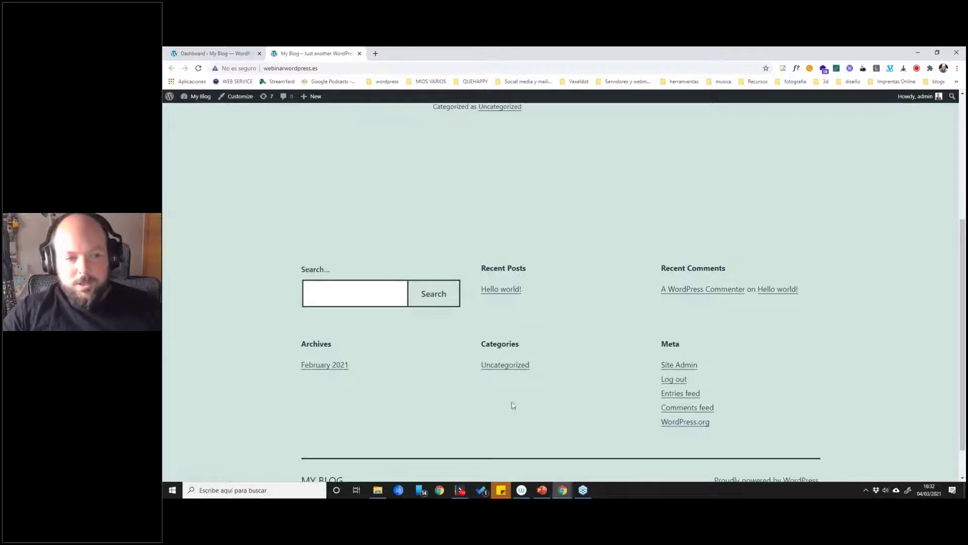
scroll(454, 246, up, 4)
scroll(469, 255, down, 3)
scroll(469, 255, up, 4)
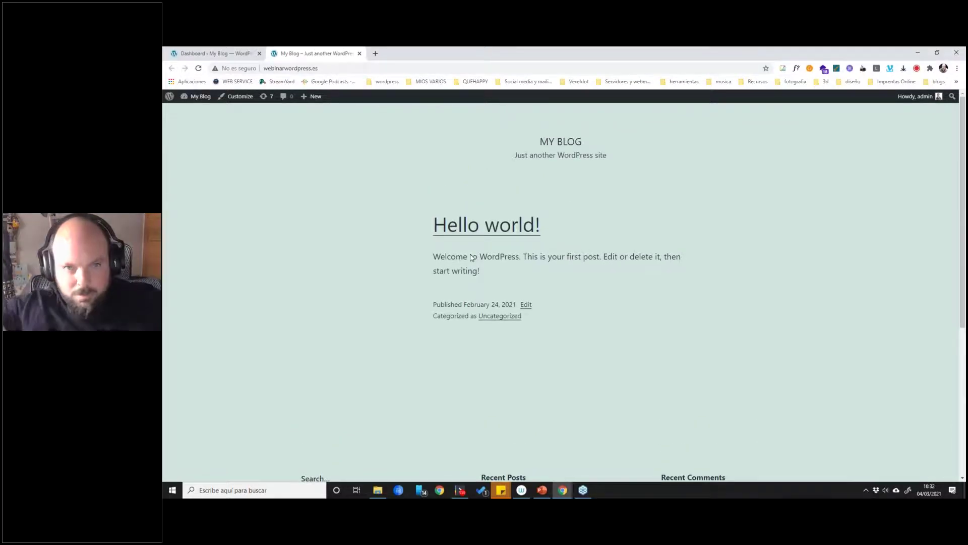
scroll(589, 375, down, 3)
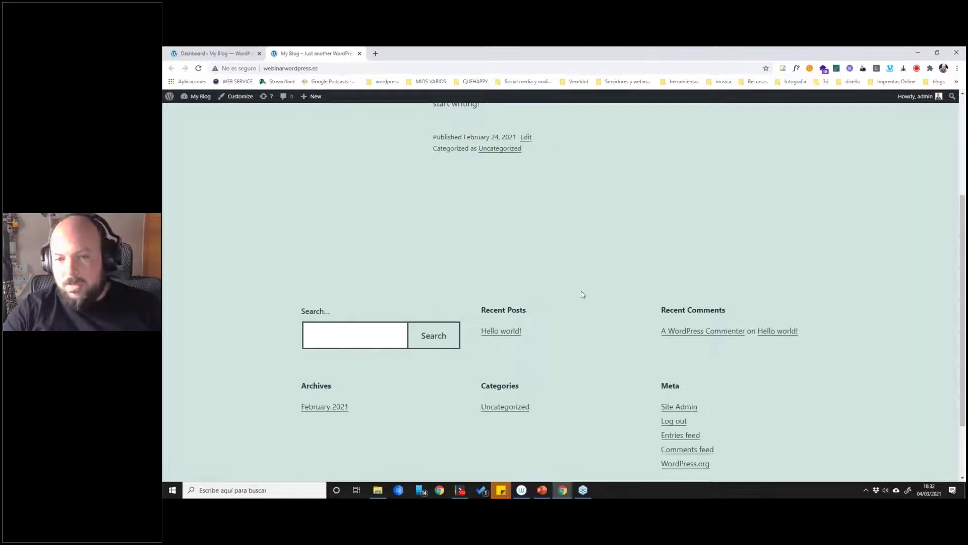
scroll(467, 242, up, 1)
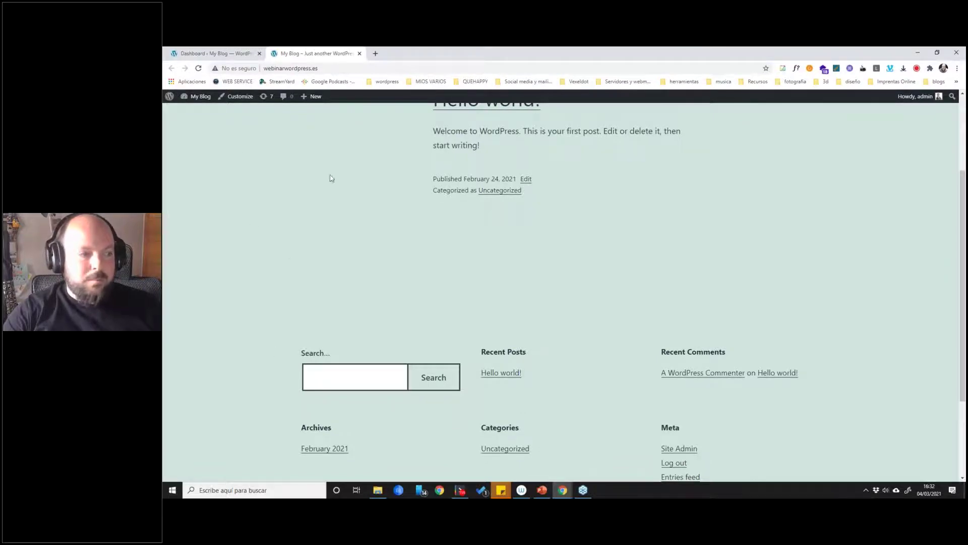
Return to the WordPress dashboard and view the Available Tools page.
click(200, 55)
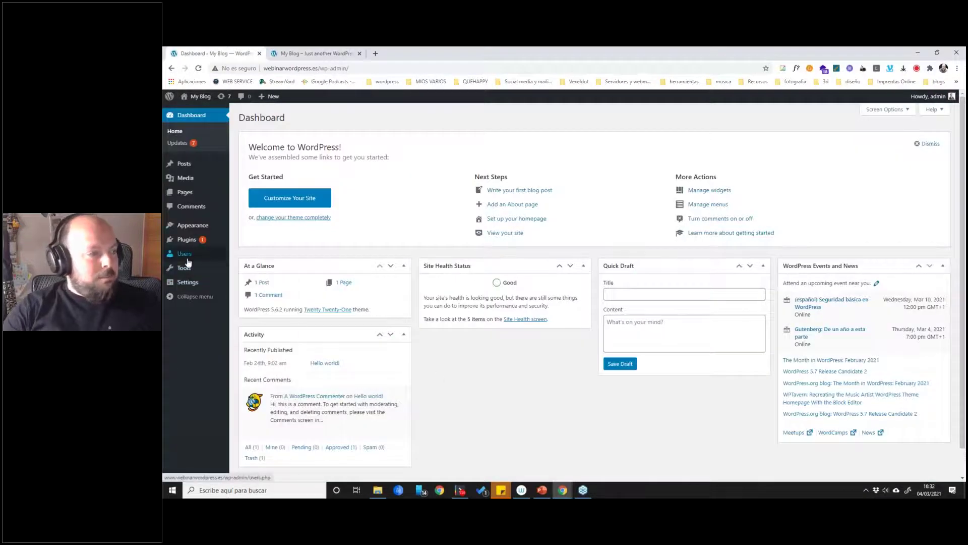
mouse_move(187, 269)
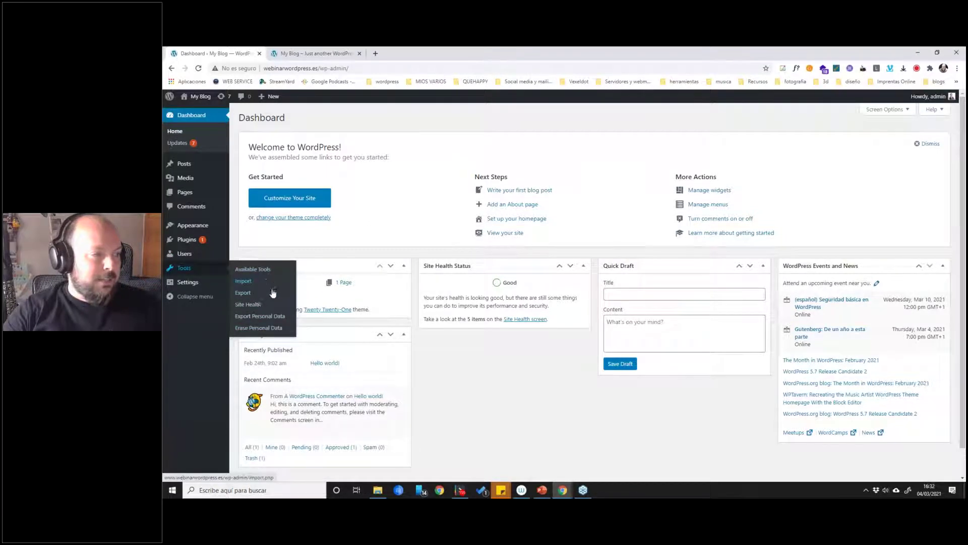
click(248, 272)
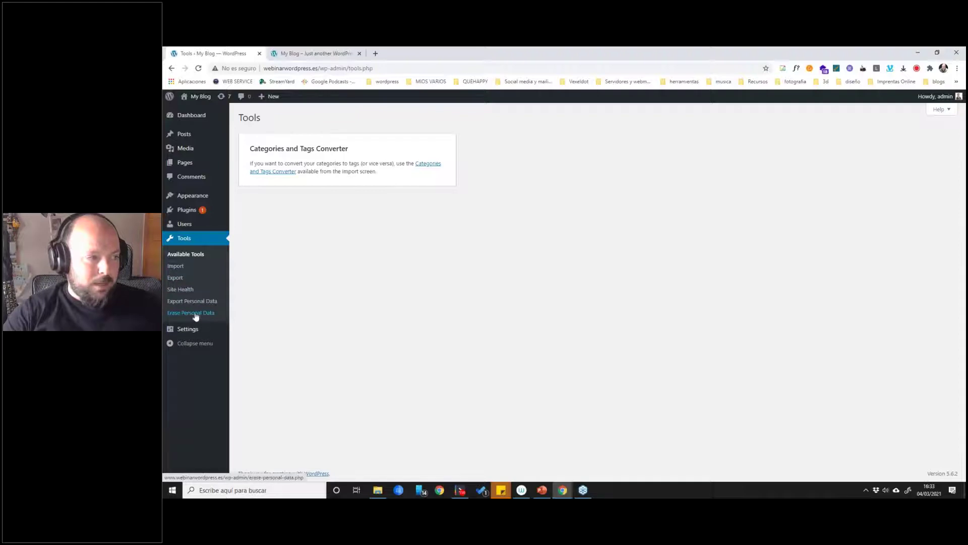
In the general settings, set the site language to Español, save the changes and review the translated page.
click(186, 335)
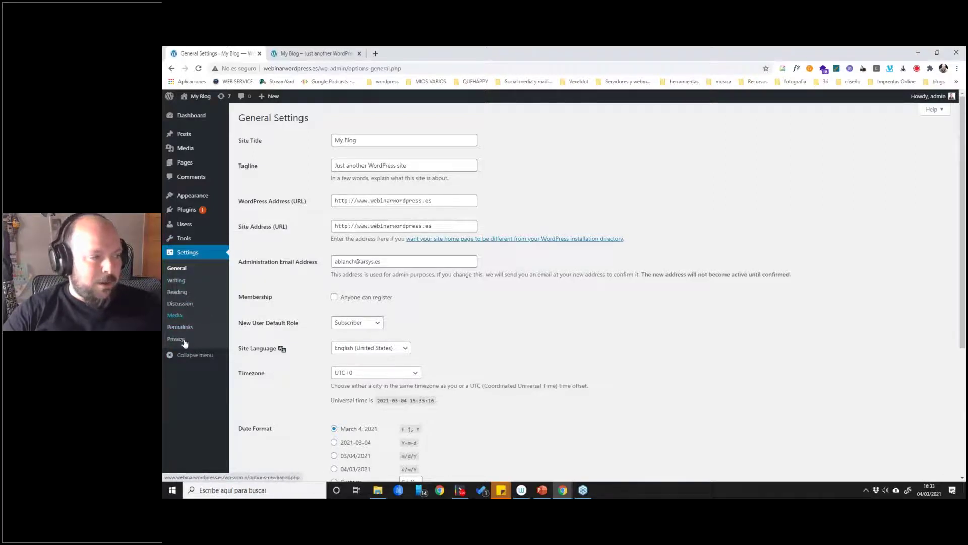
scroll(509, 394, down, 5)
scroll(424, 363, up, 4)
scroll(482, 292, up, 1)
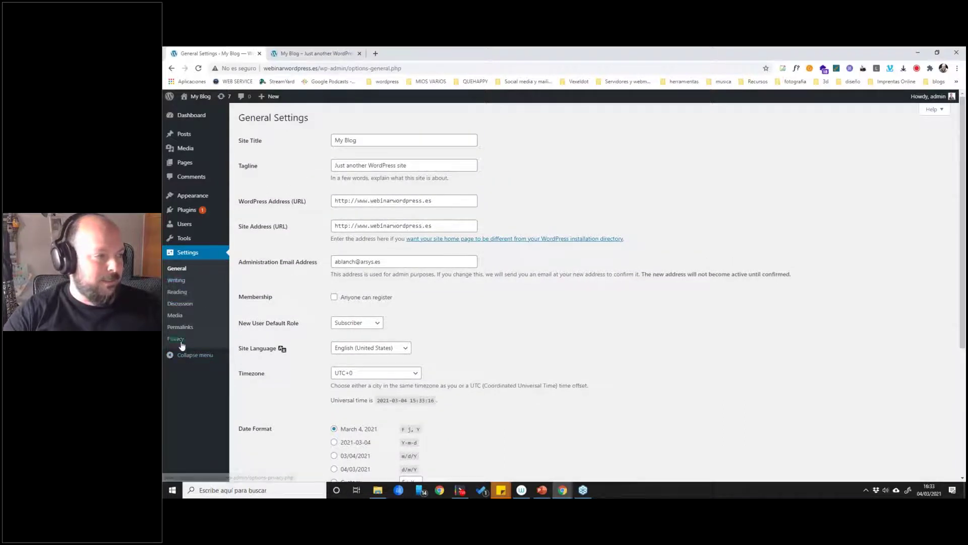
mouse_move(198, 242)
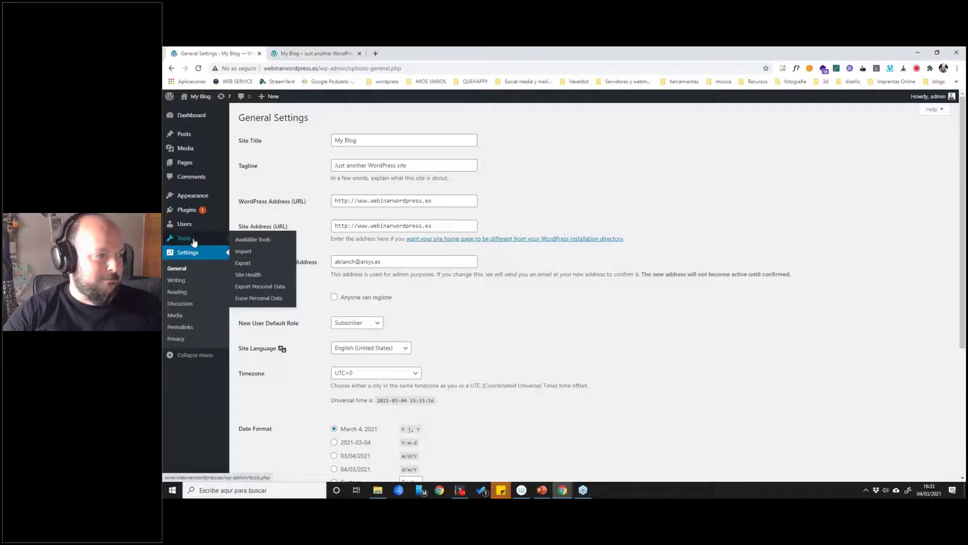
click(397, 348)
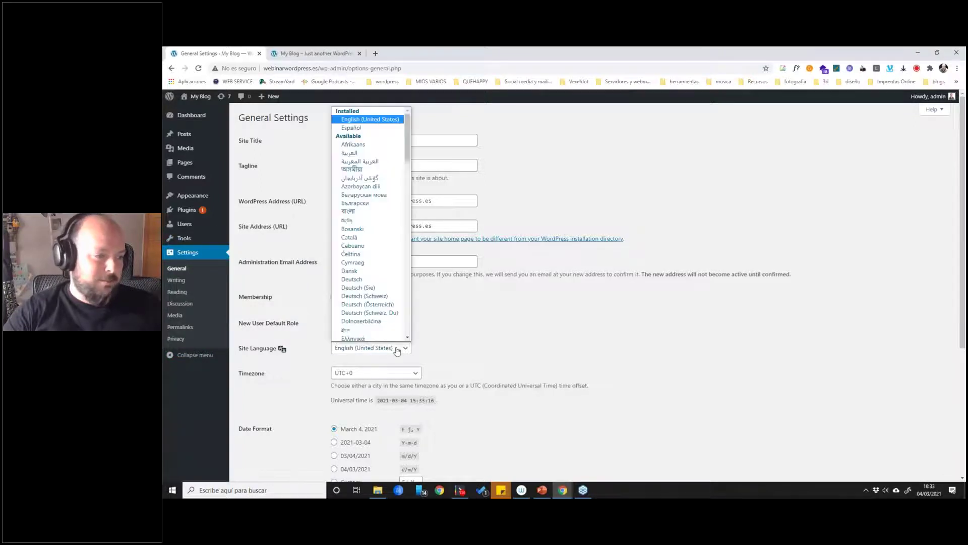
click(353, 127)
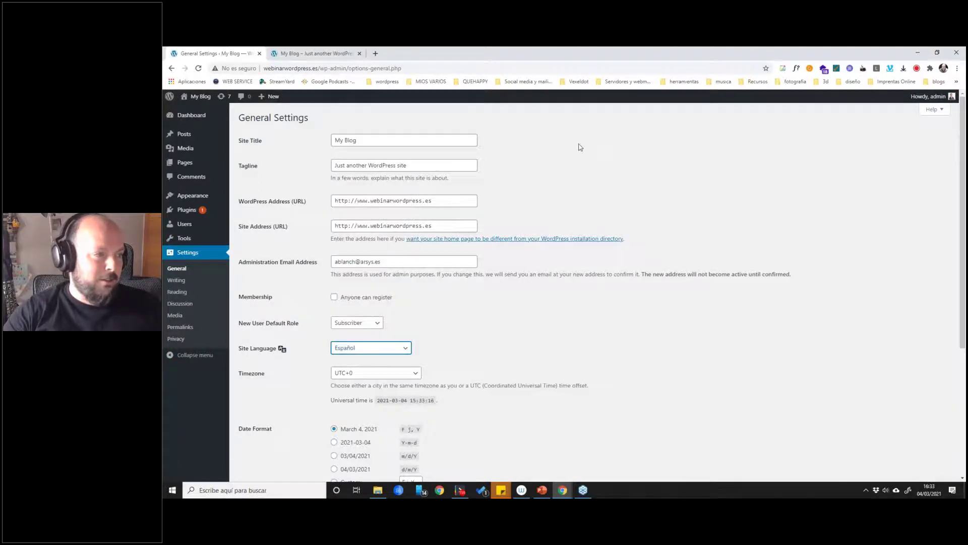
scroll(542, 331, down, 4)
click(260, 438)
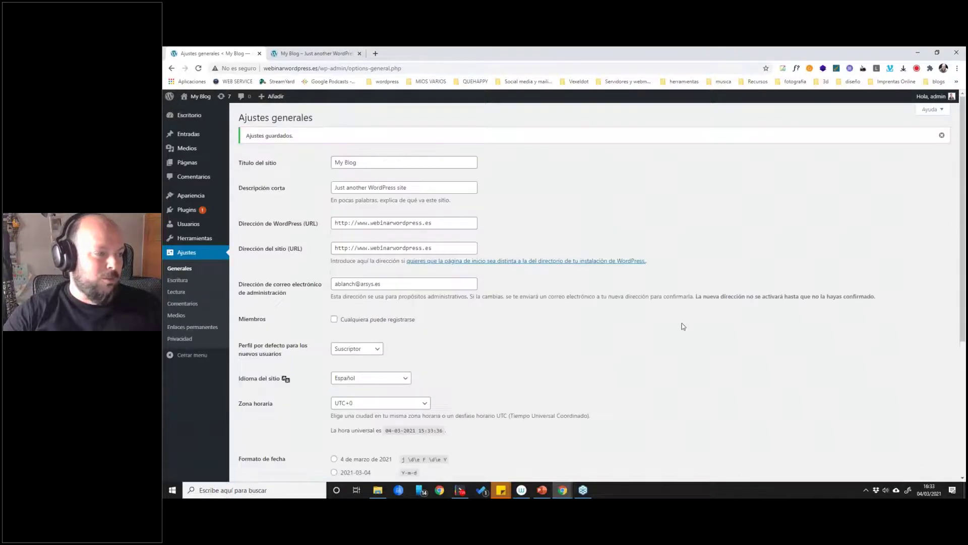
scroll(454, 384, down, 4)
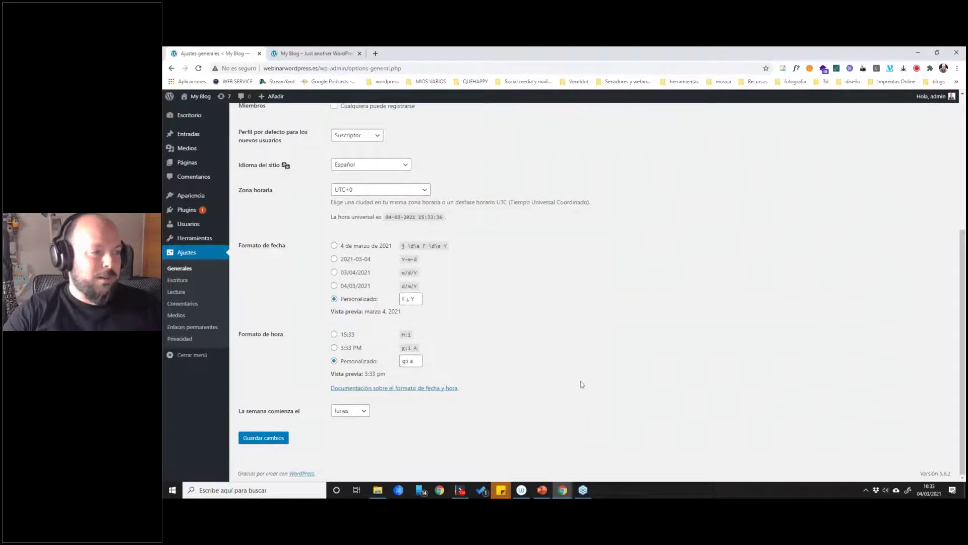
scroll(650, 320, up, 4)
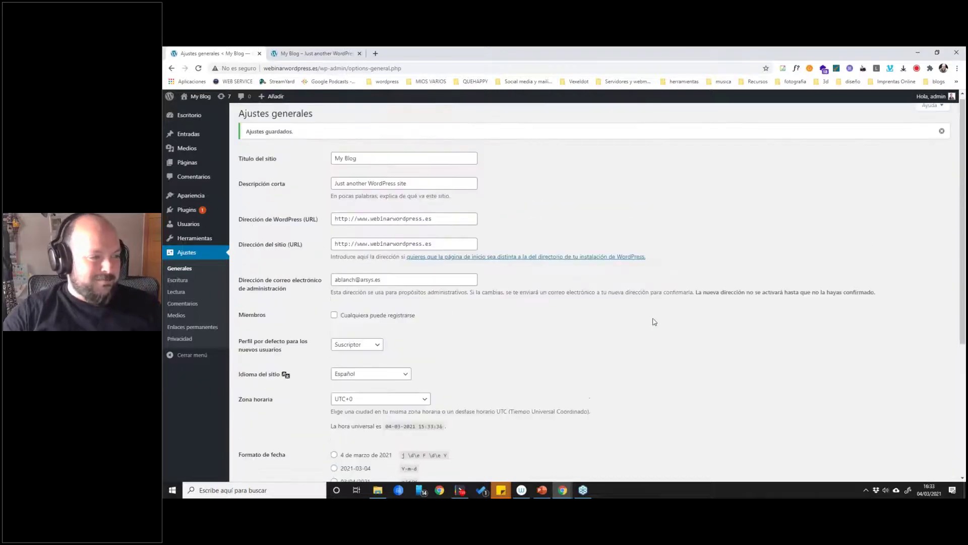
scroll(652, 319, up, 1)
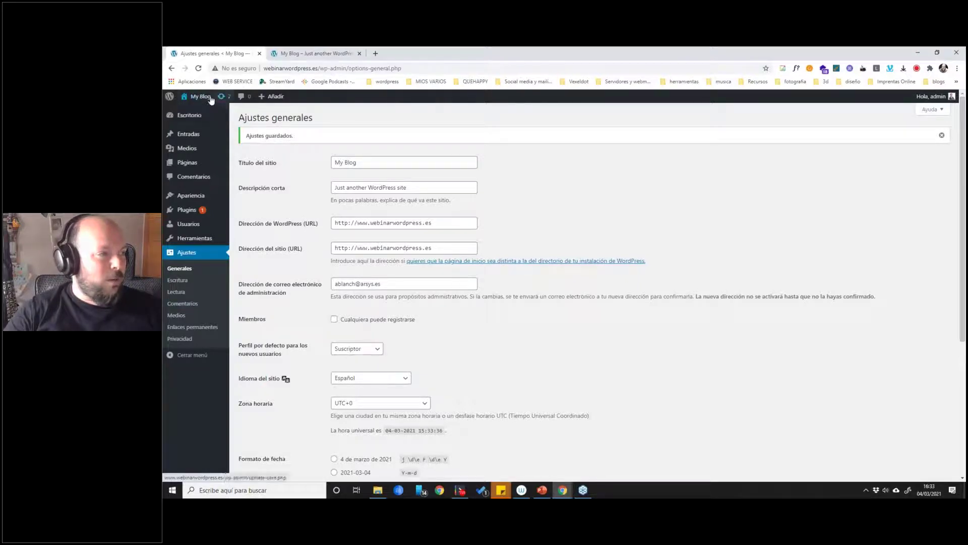
Go back to the dashboard, view the installed themes and open the catalogue for adding new themes.
mouse_move(187, 119)
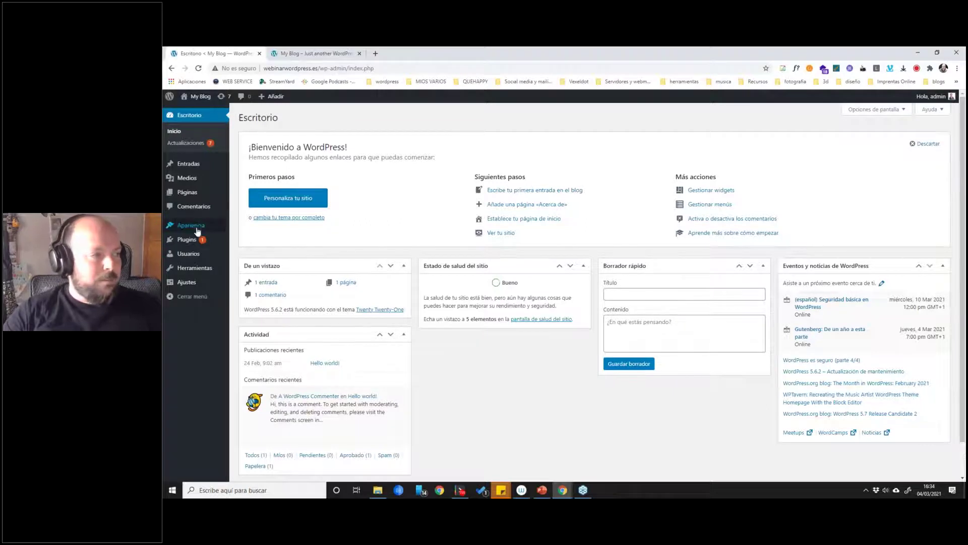
mouse_move(197, 232)
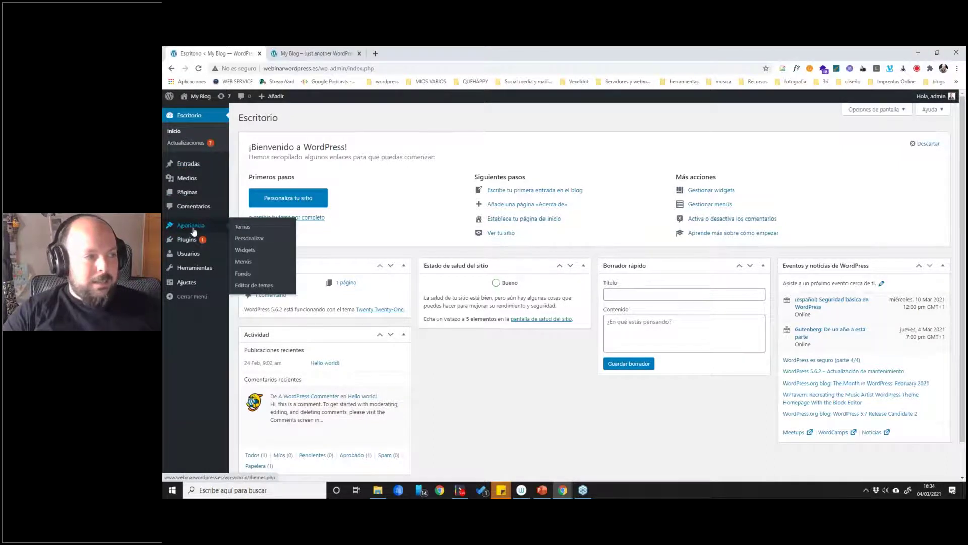
click(243, 230)
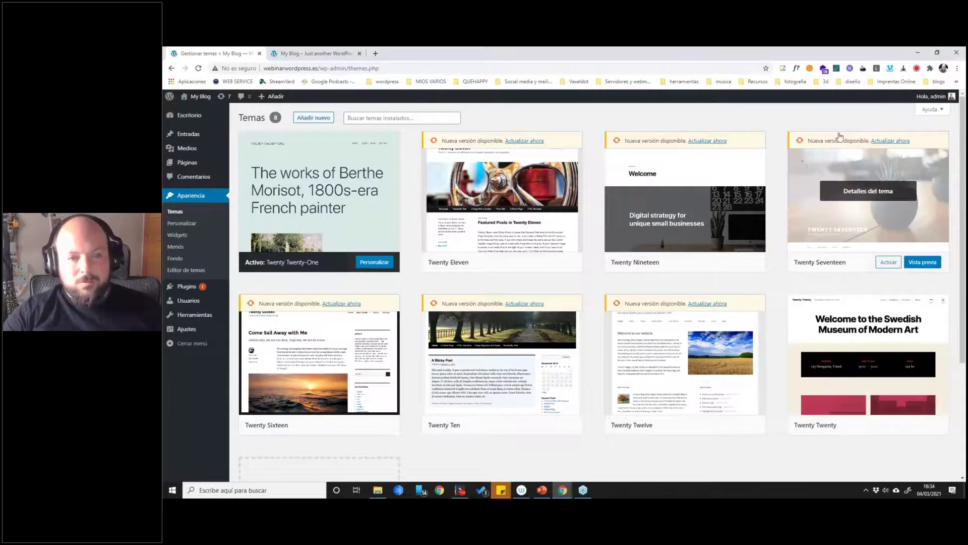
click(889, 262)
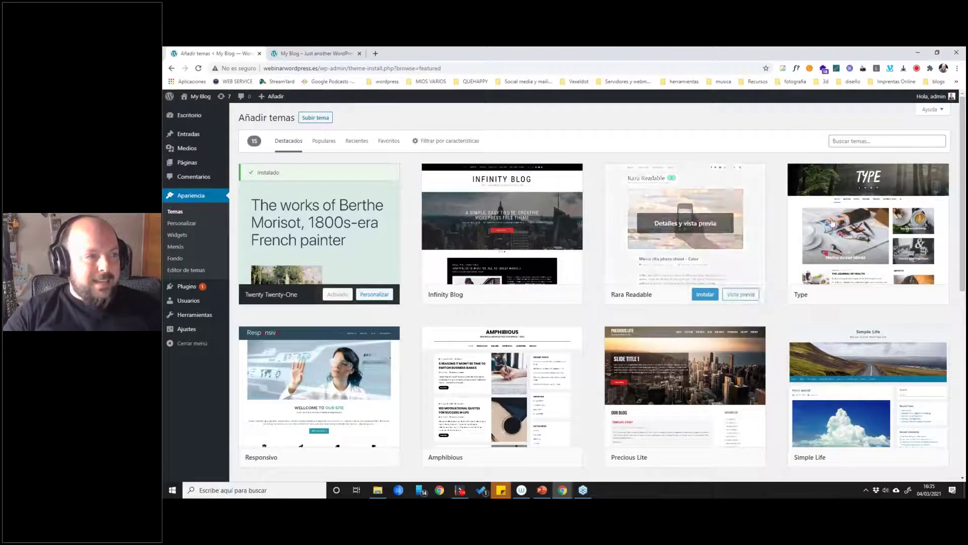
Look through the featured themes catalogue down to its last entries and back.
scroll(863, 232, down, 3)
scroll(863, 232, down, 2)
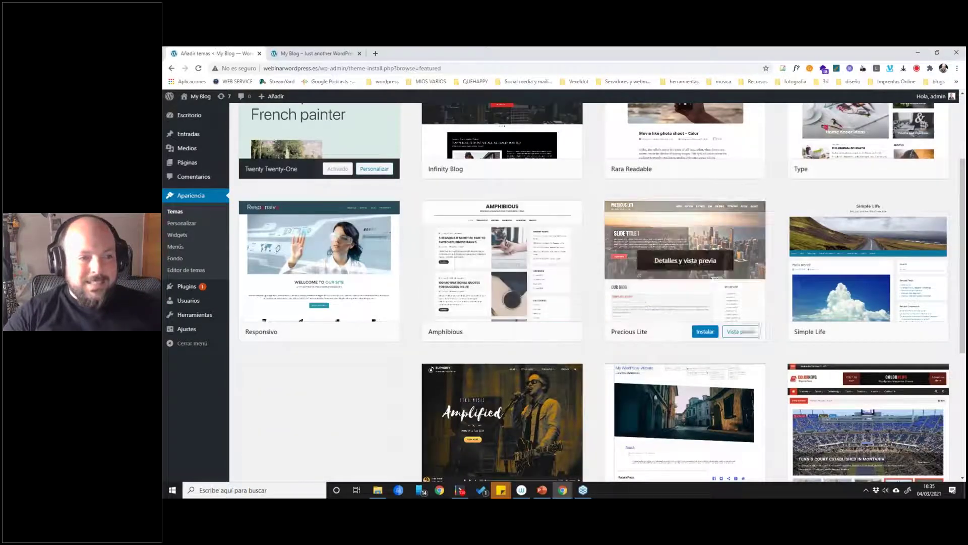
scroll(913, 308, down, 3)
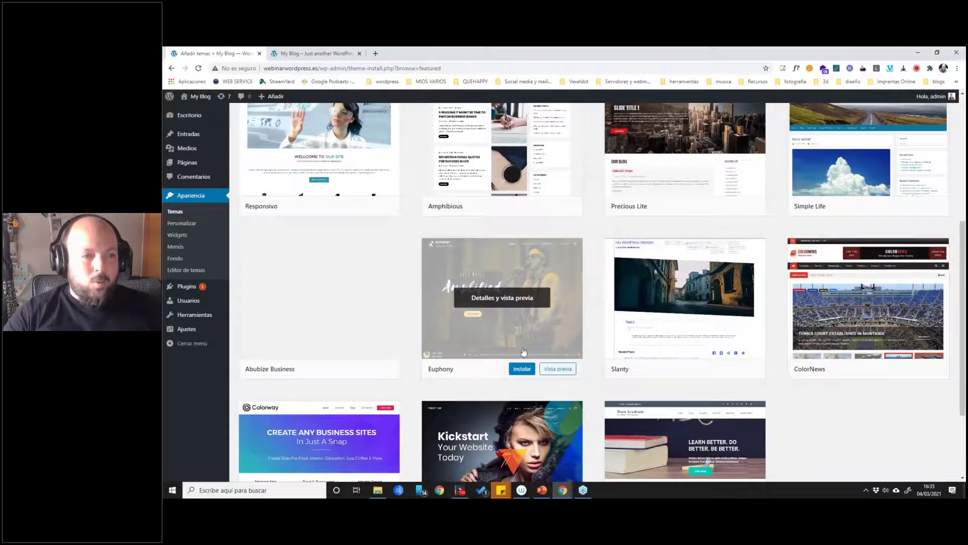
scroll(607, 367, down, 1)
scroll(607, 367, down, 1)
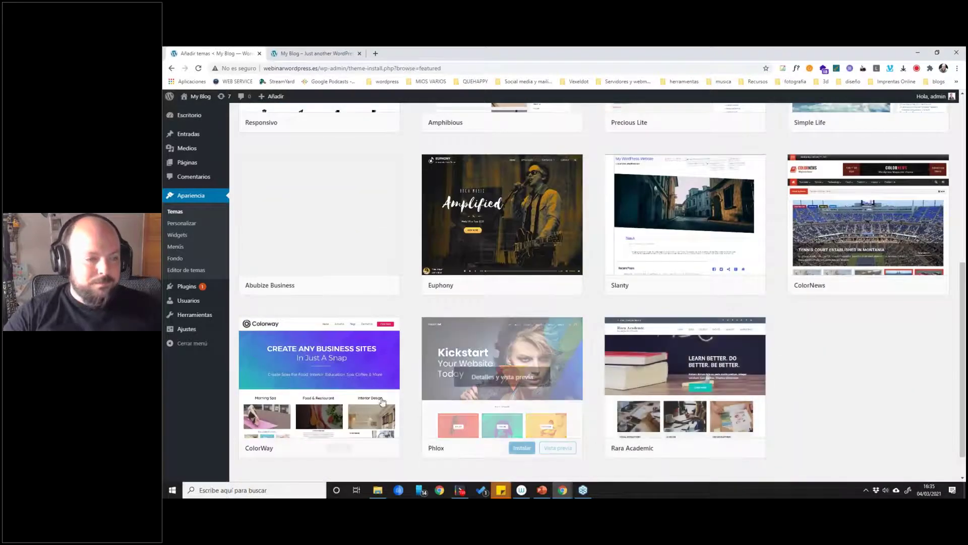
scroll(778, 426, down, 1)
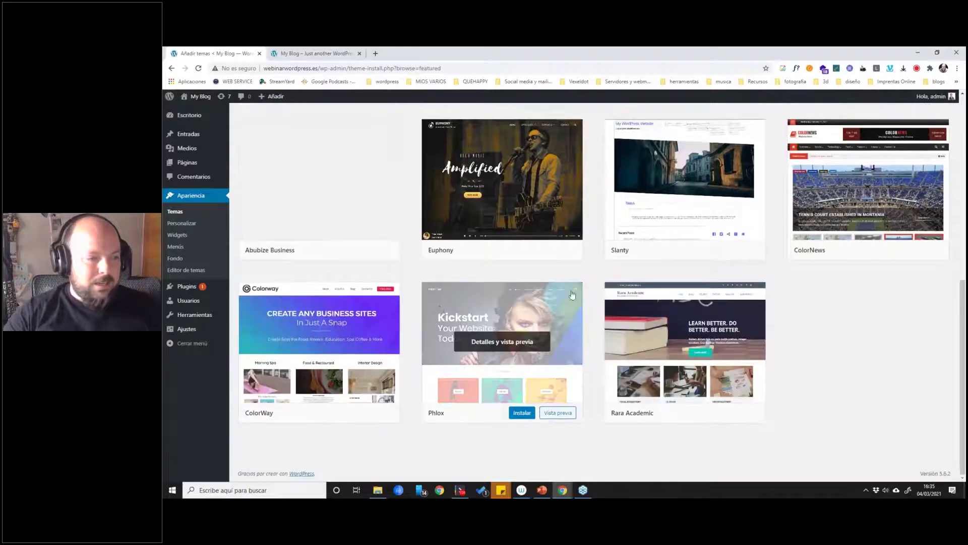
scroll(555, 308, up, 8)
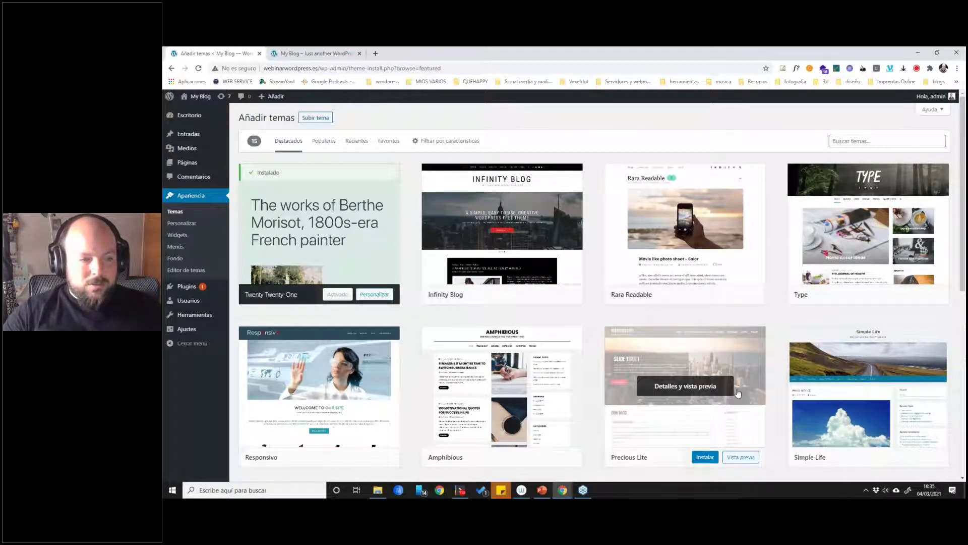
Install the Phlox theme from the featured themes and return to the start of the catalogue.
scroll(738, 393, down, 4)
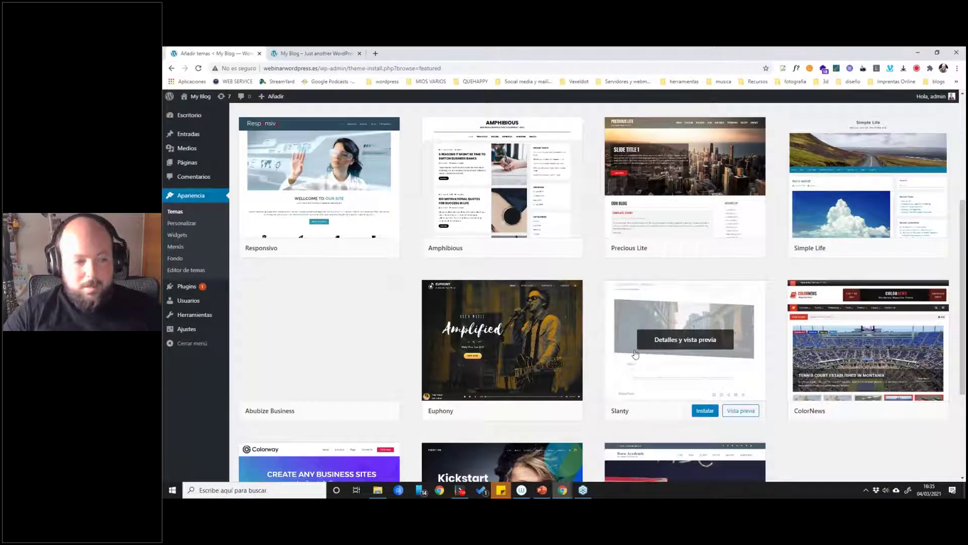
scroll(656, 348, down, 3)
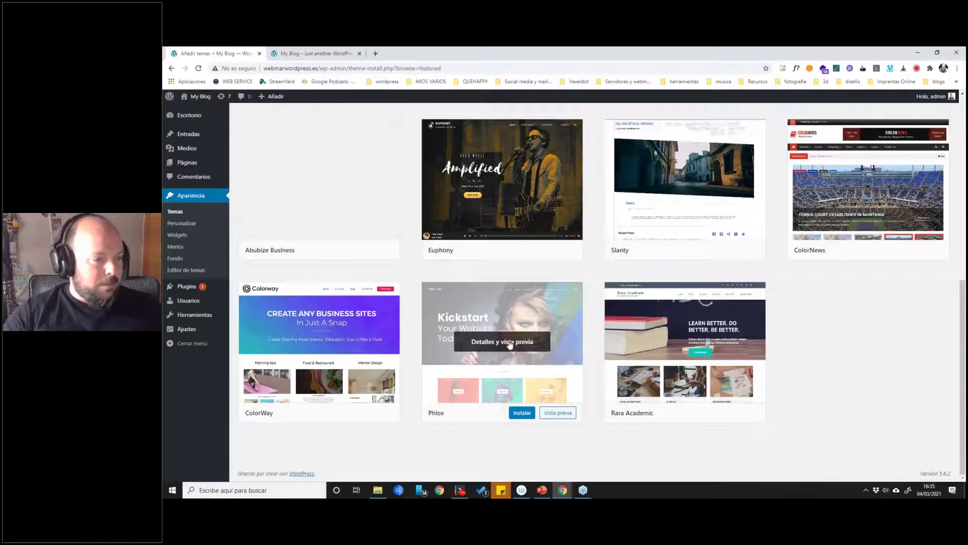
scroll(706, 303, up, 5)
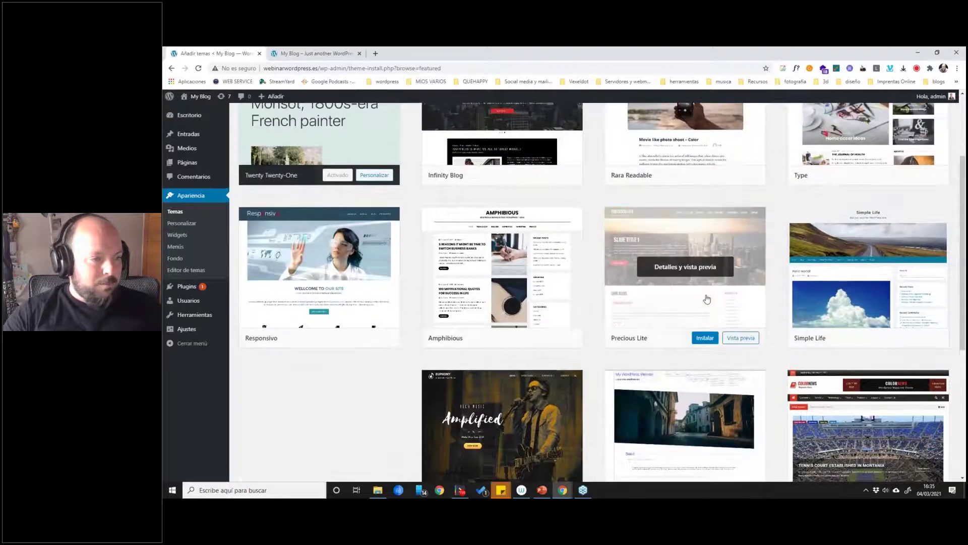
scroll(503, 381, down, 4)
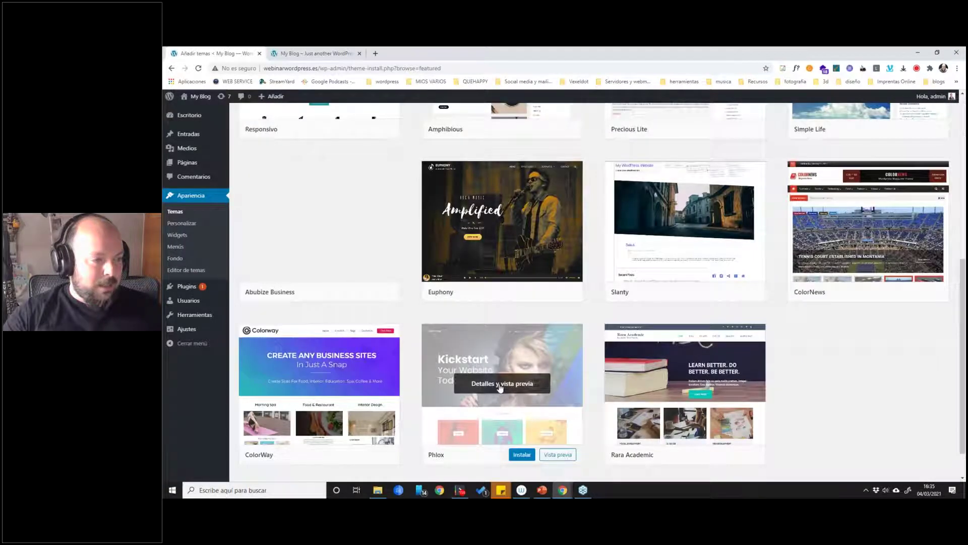
click(522, 455)
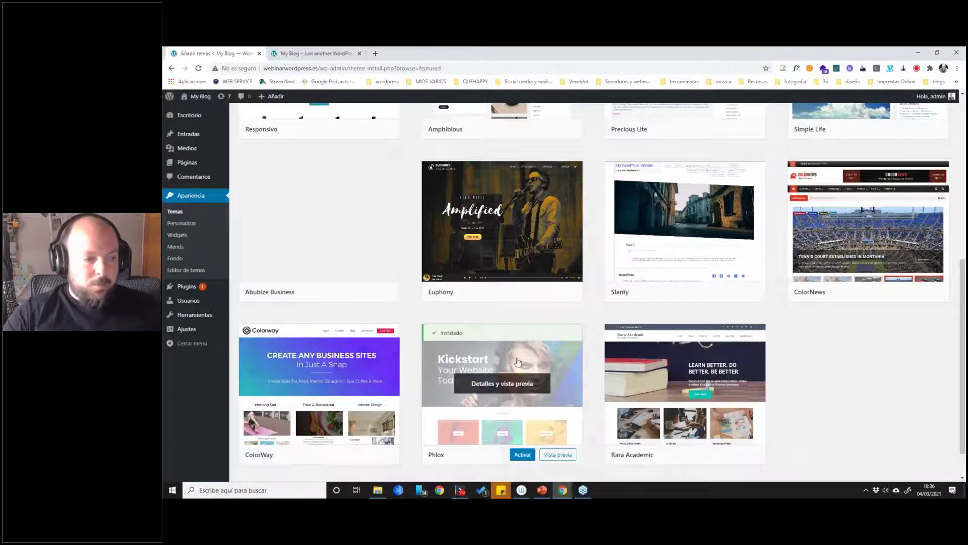
scroll(517, 425, down, 1)
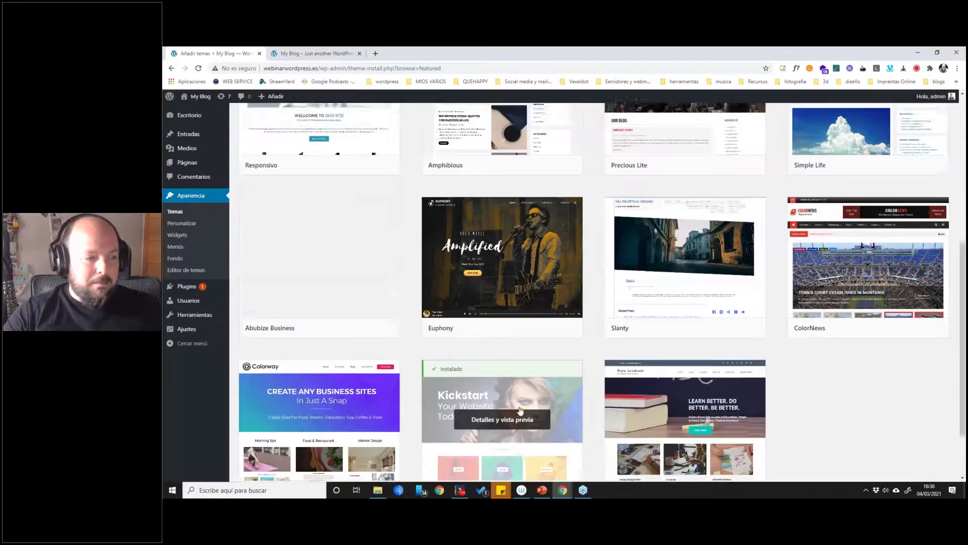
scroll(483, 378, up, 7)
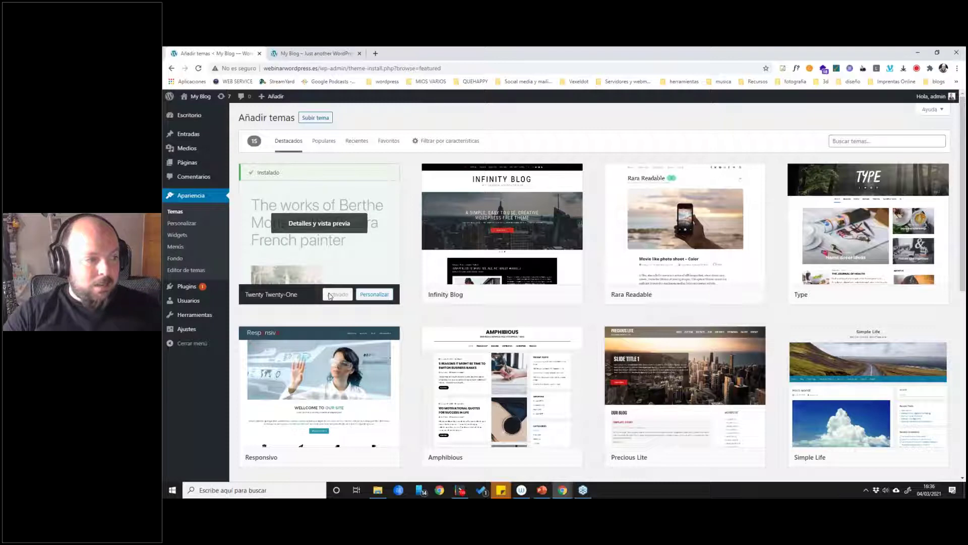
Activate the installed Phlox theme, reload the public site and review the page down to its footer.
scroll(336, 303, down, 7)
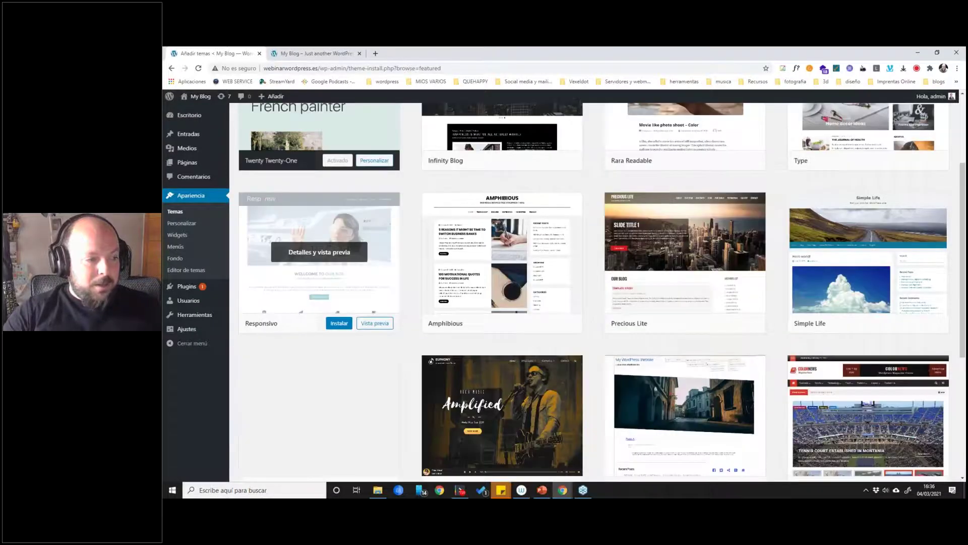
click(522, 412)
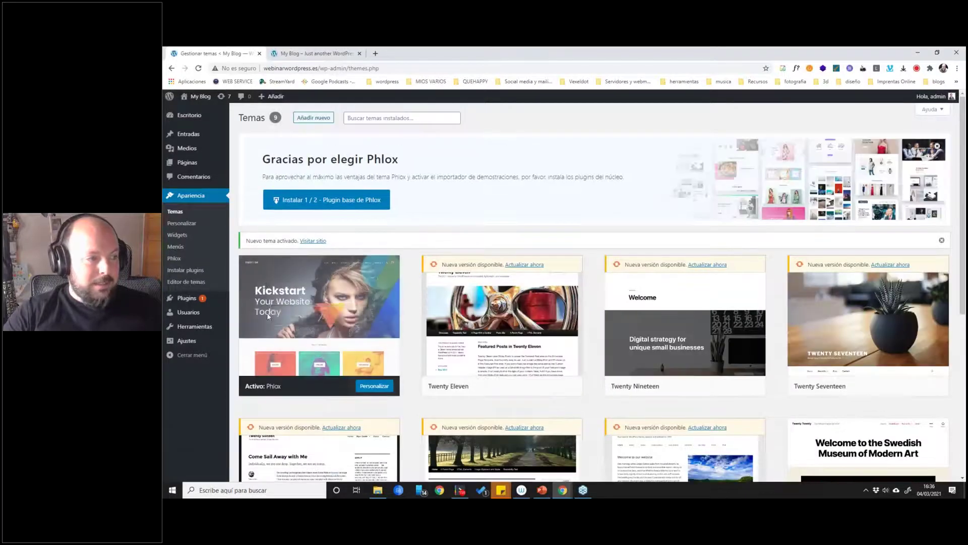
click(315, 53)
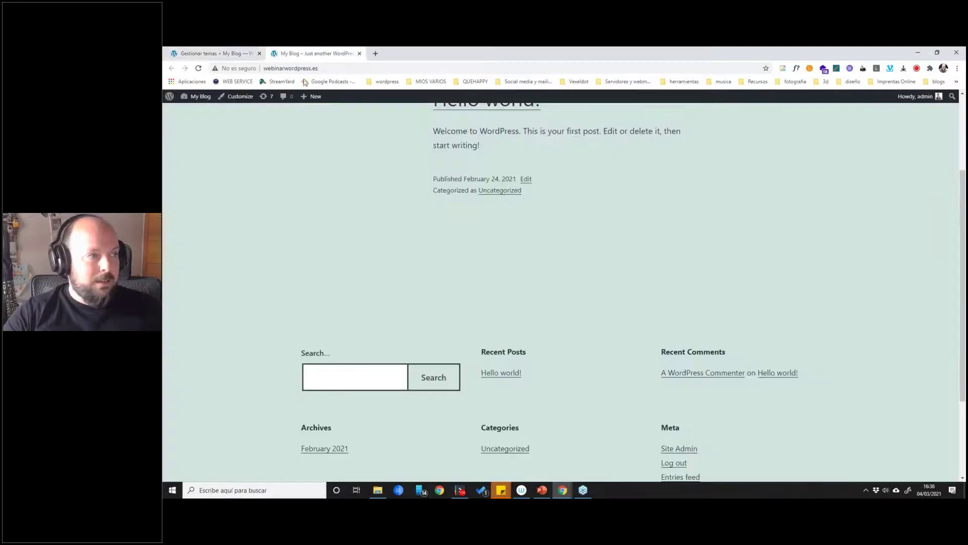
click(198, 68)
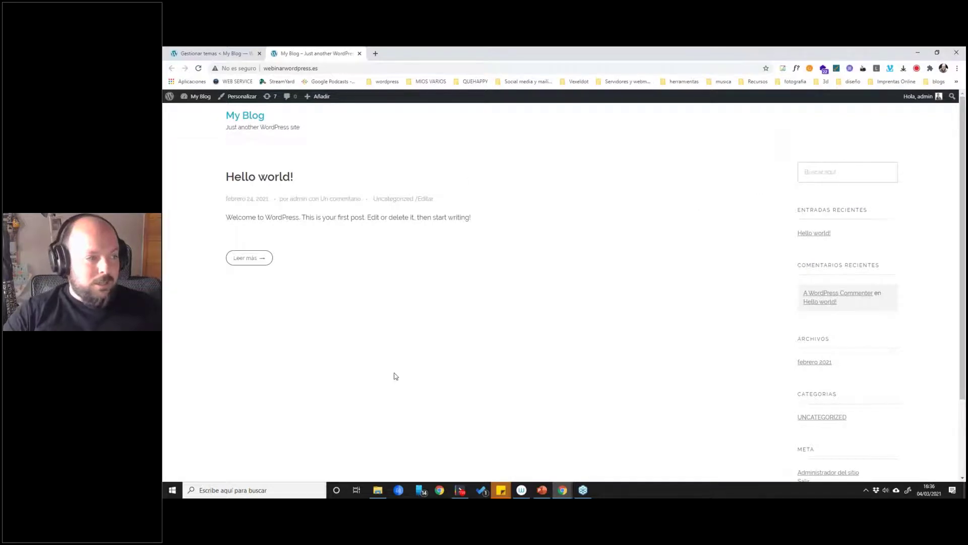
scroll(601, 442, down, 2)
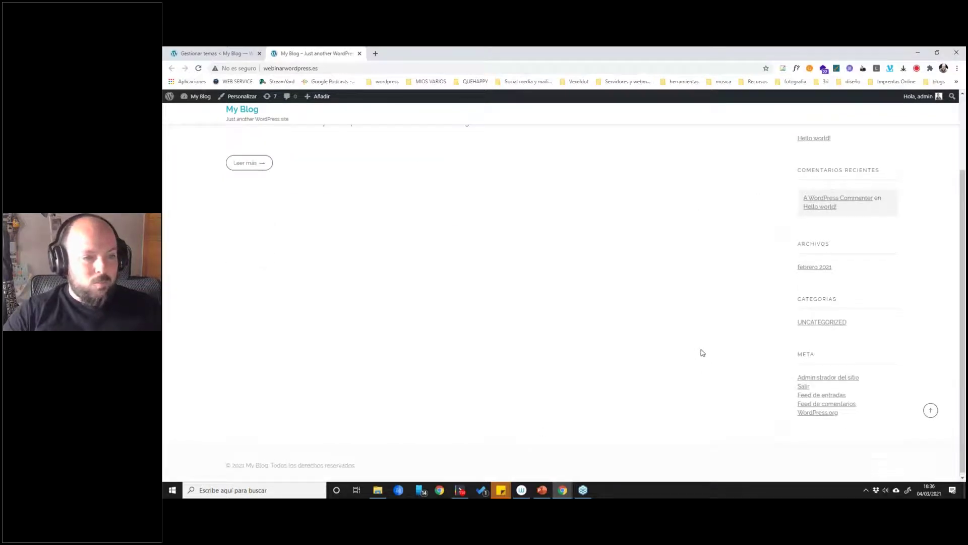
scroll(700, 352, up, 2)
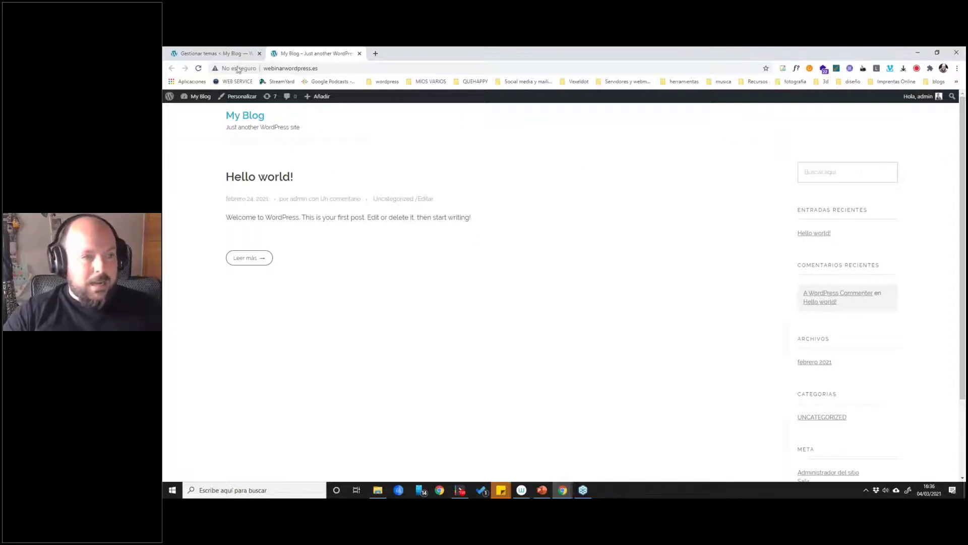
Return to the installed themes, activate Twenty Seventeen and reload the public site.
click(225, 54)
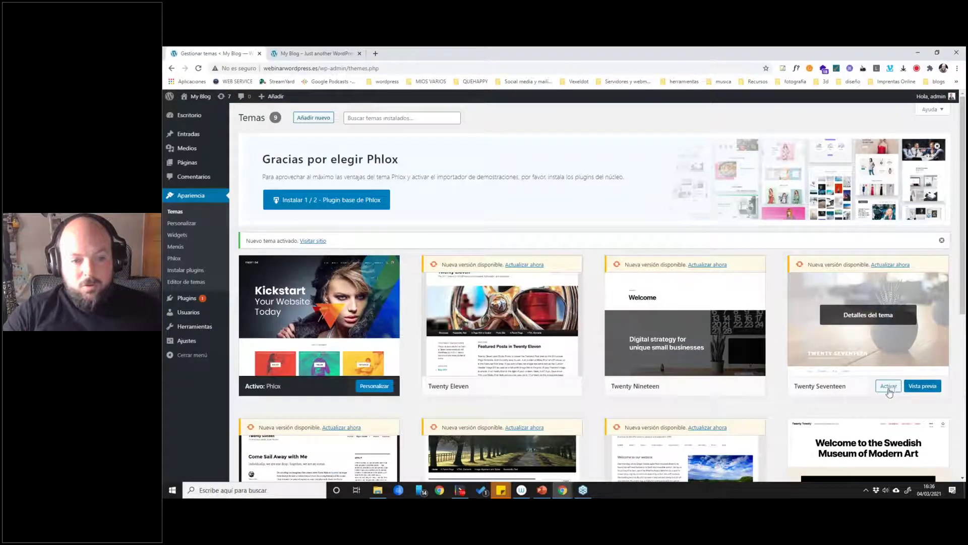
click(895, 387)
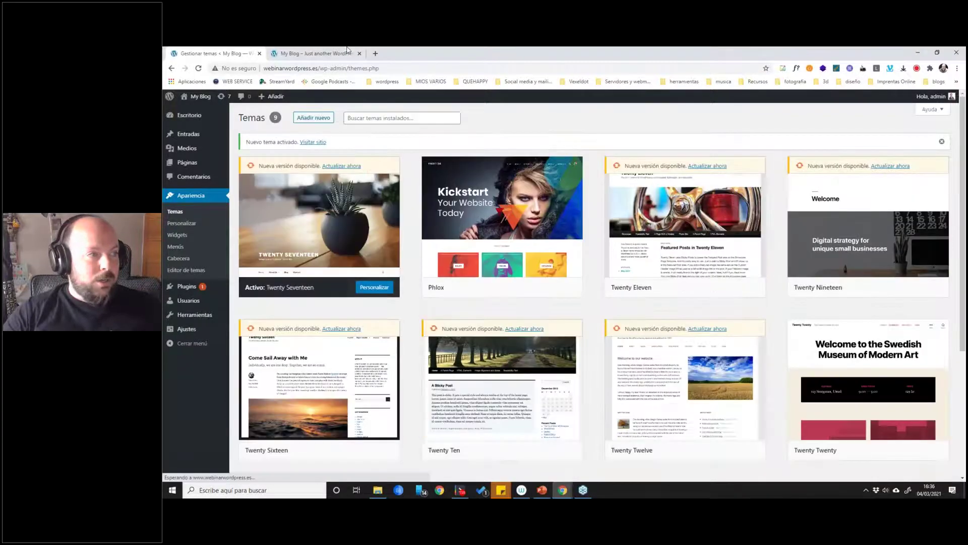
click(316, 53)
click(200, 69)
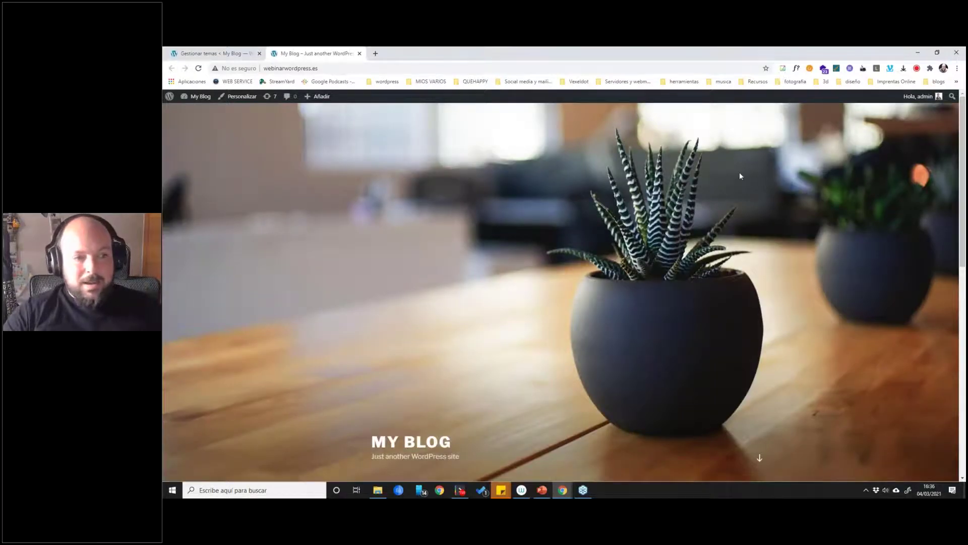
Examine the public page in the Twenty Seventeen theme from header image to footer and compare it with the theme's thumbnail.
scroll(708, 330, down, 3)
scroll(709, 326, up, 3)
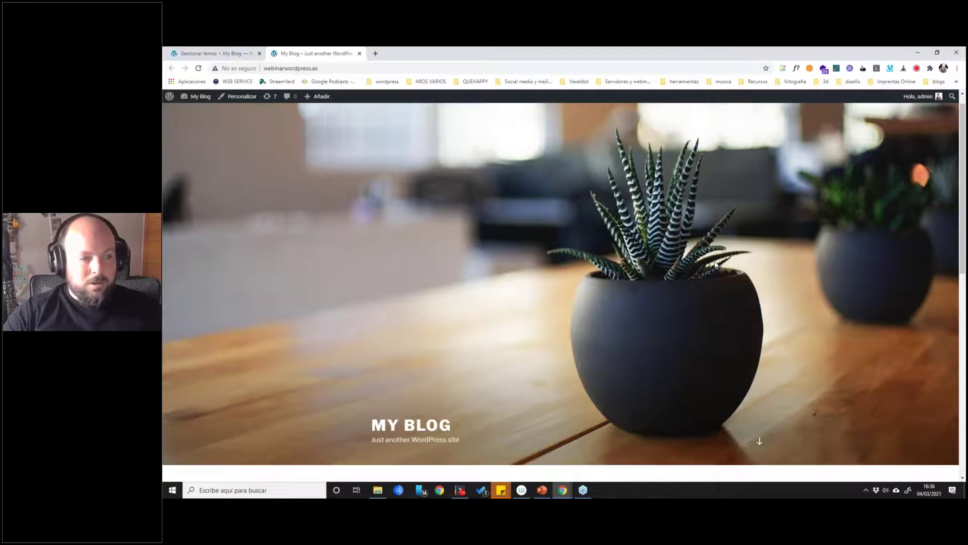
scroll(631, 282, down, 3)
scroll(630, 252, down, 5)
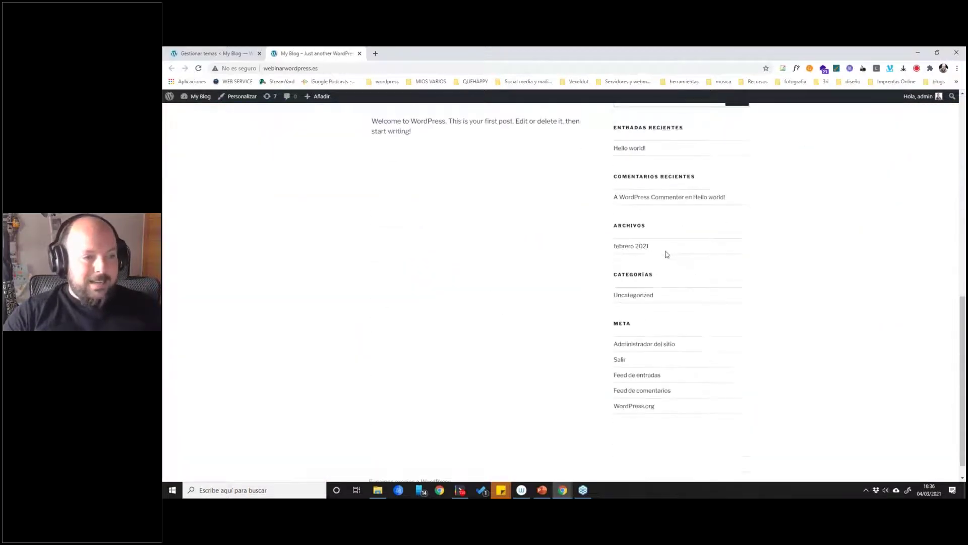
scroll(668, 272, up, 8)
scroll(577, 205, down, 5)
scroll(514, 233, down, 5)
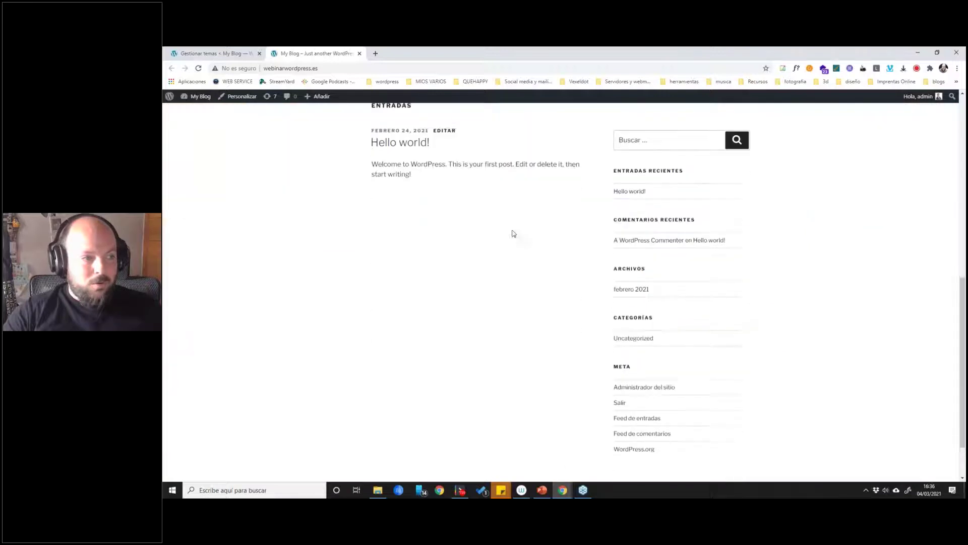
scroll(501, 403, up, 5)
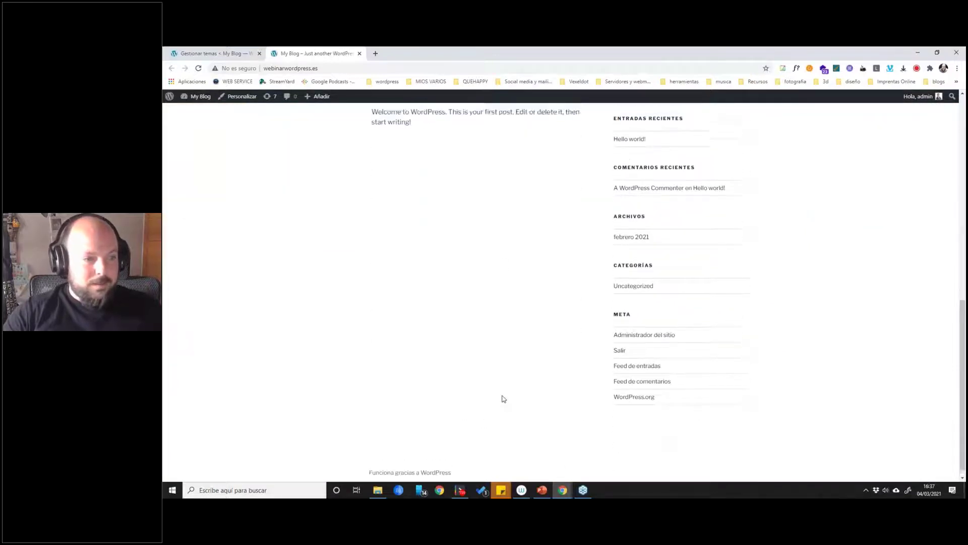
scroll(348, 226, down, 2)
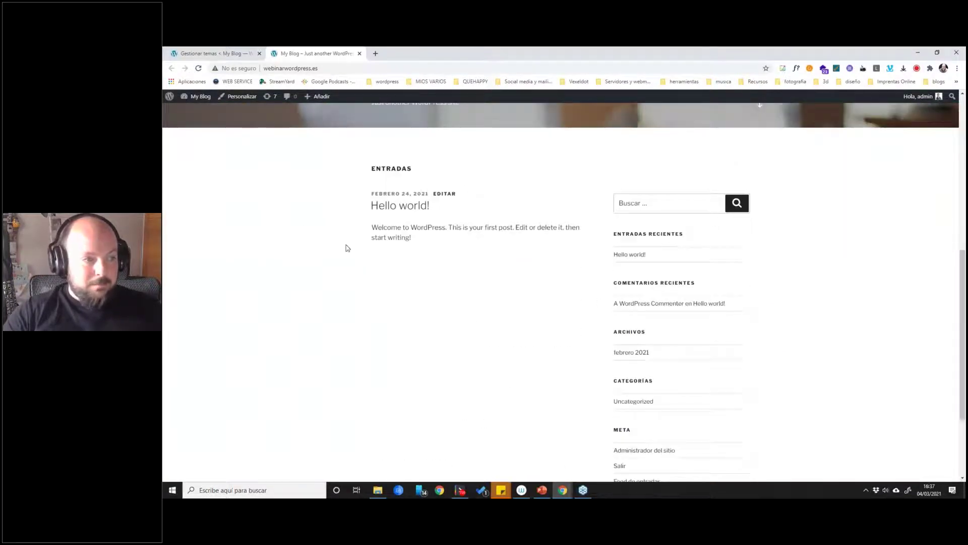
scroll(586, 258, down, 2)
scroll(559, 247, up, 4)
scroll(559, 247, up, 2)
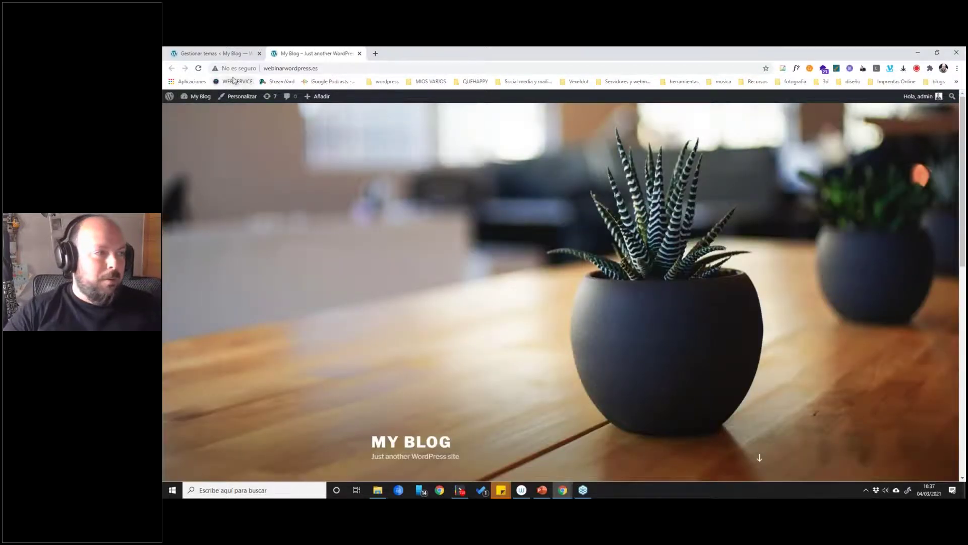
click(214, 53)
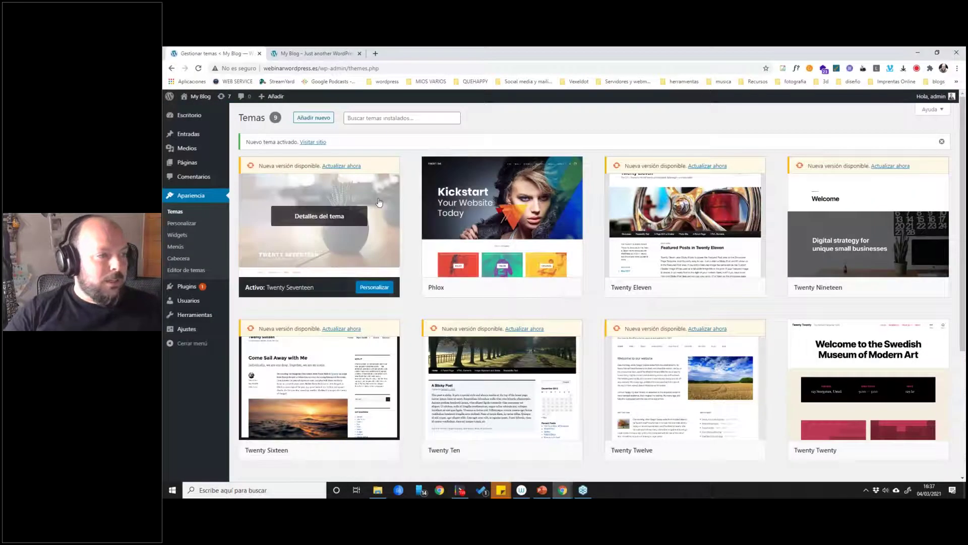
click(317, 52)
scroll(561, 271, down, 5)
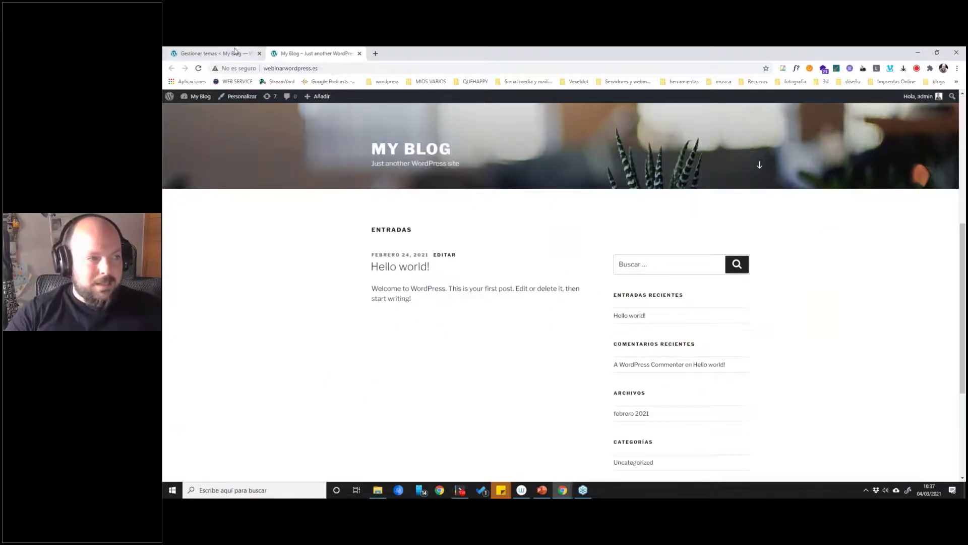
Open the customizer for the active theme and set the site title to PRUEBA in the site identity settings.
click(236, 51)
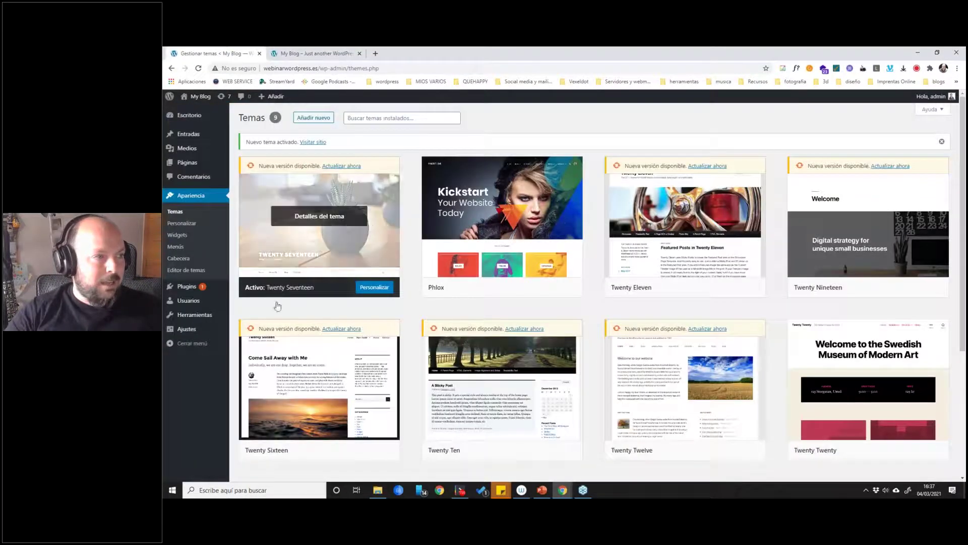
click(190, 227)
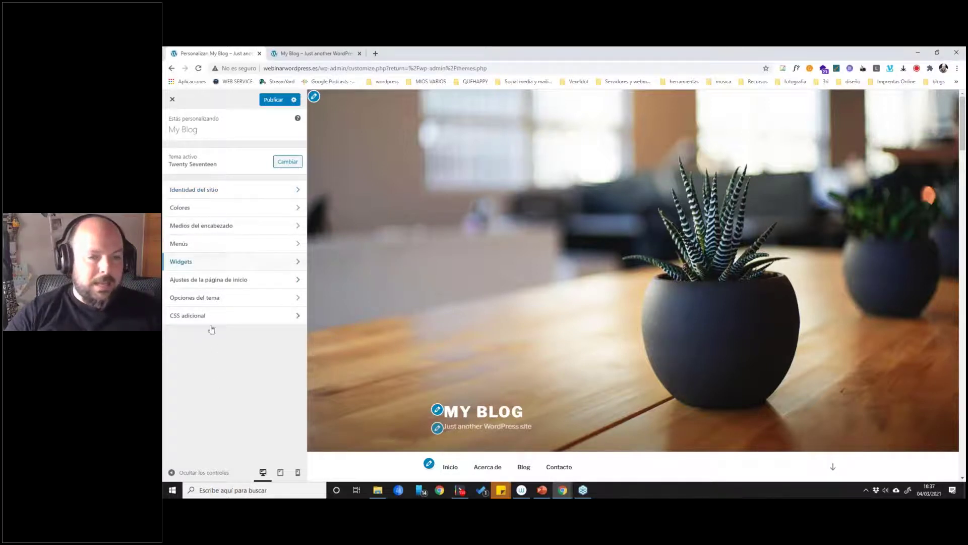
click(209, 194)
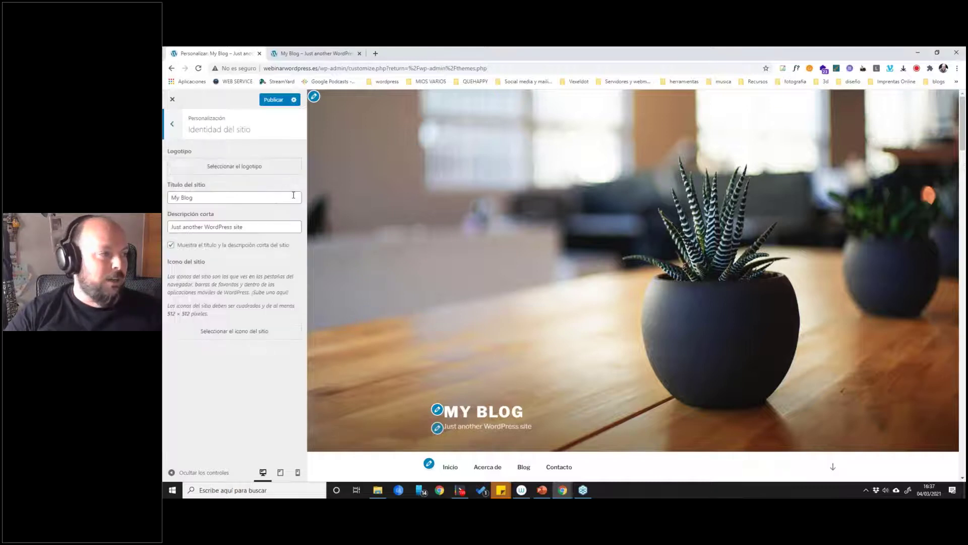
click(255, 197)
key(ctrl+a)
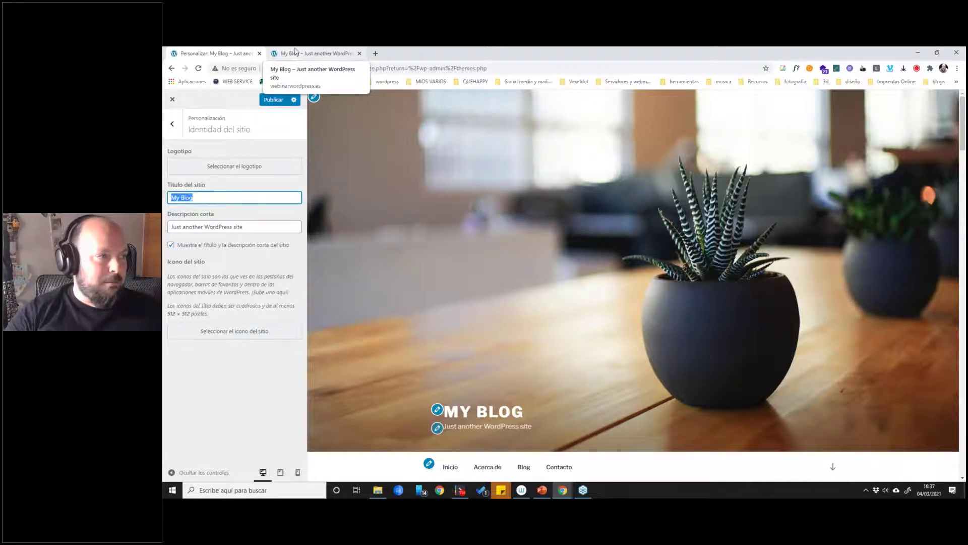
key(Tab)
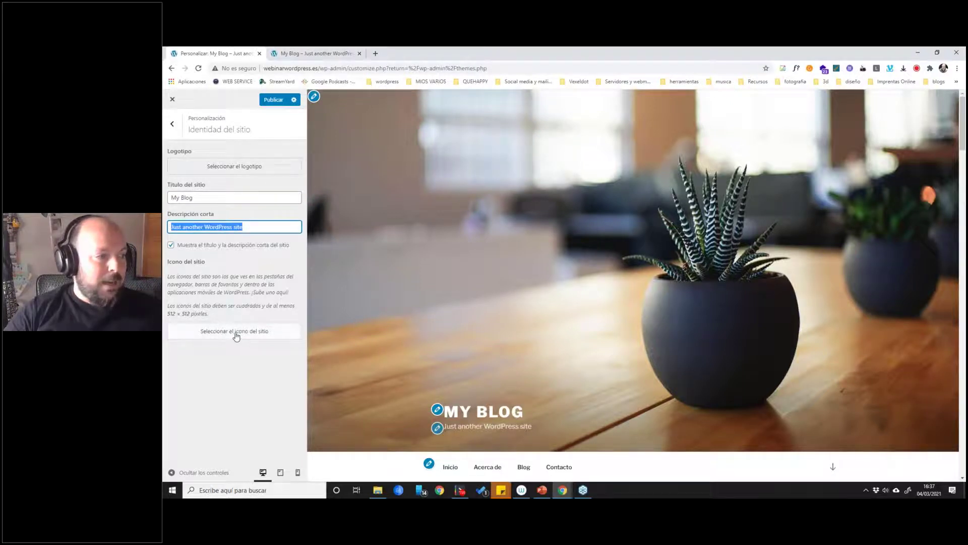
key(shift+Tab)
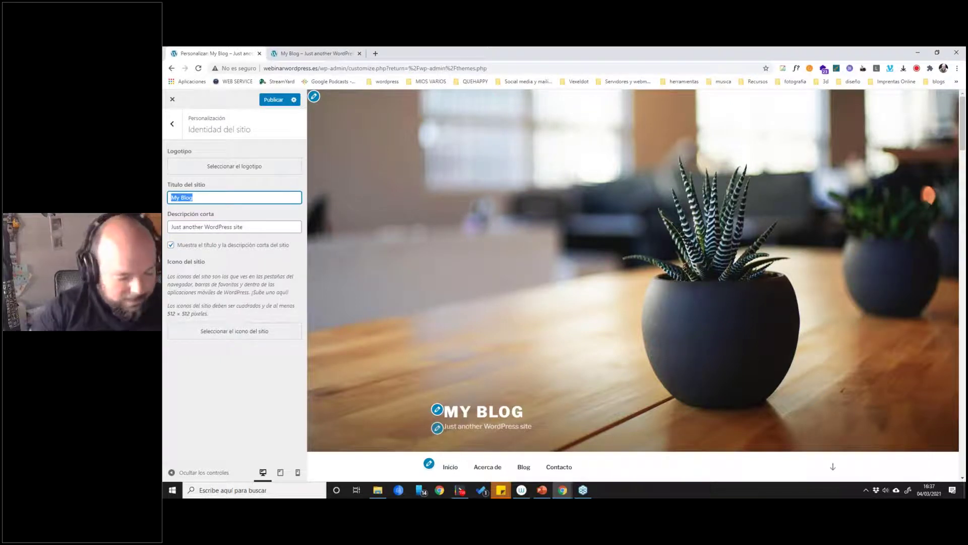
text(PRUEBA)
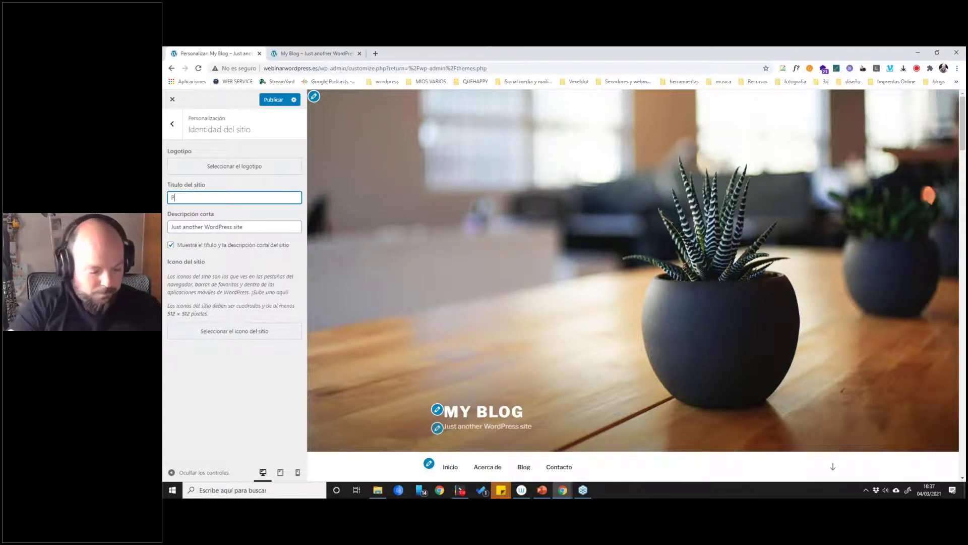
Set the site's short description to "Esto es una prueba", publish the changes and reload the public page to check them.
click(278, 227)
key(ctrl+a)
text(Est)
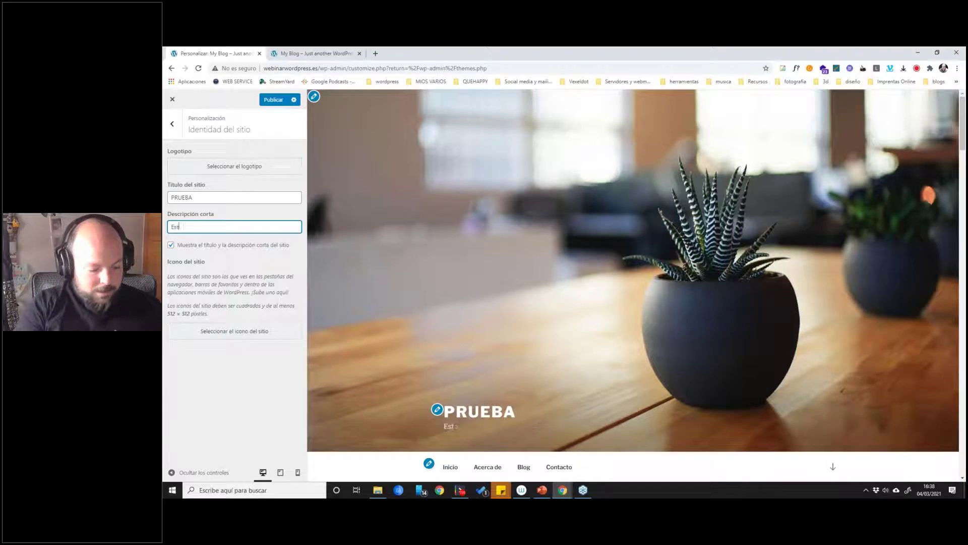
text(o es una prueba)
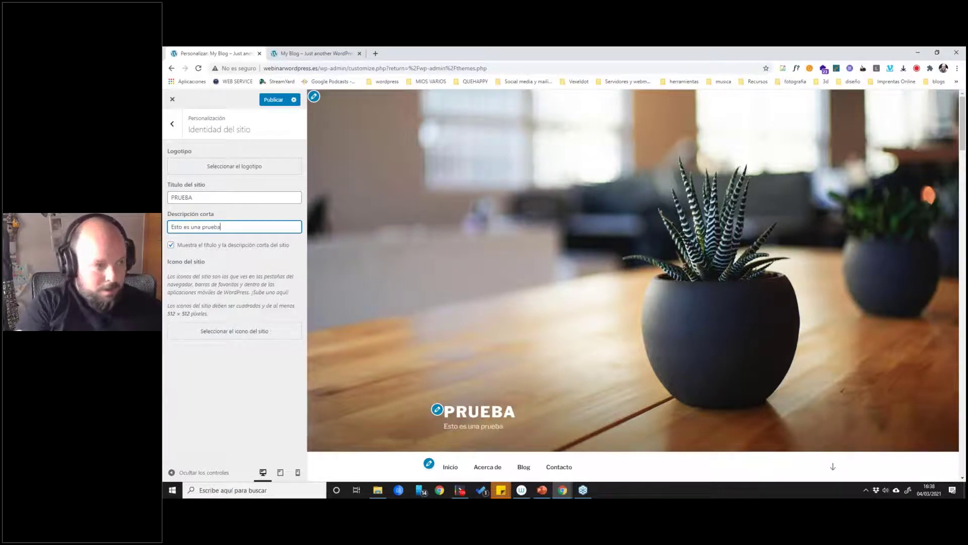
key(ctrl+s)
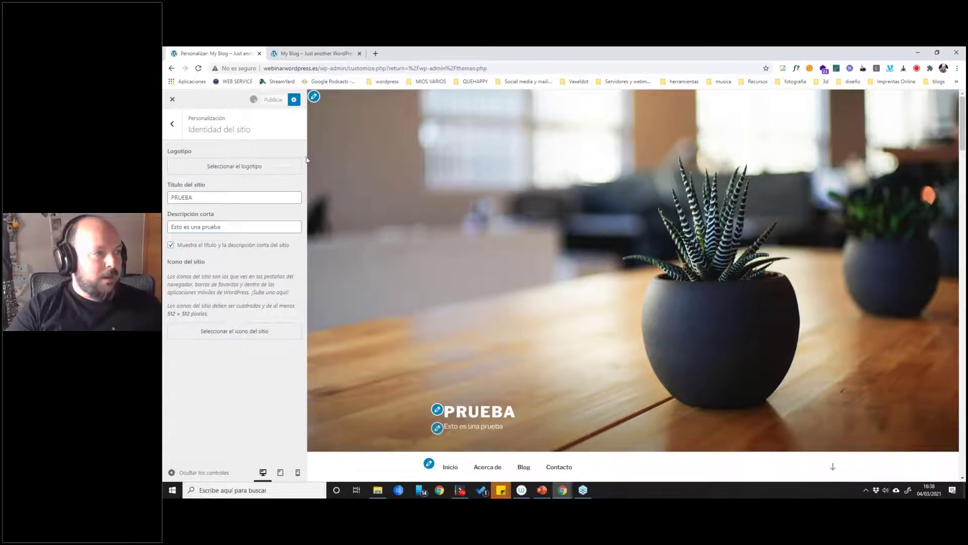
click(331, 58)
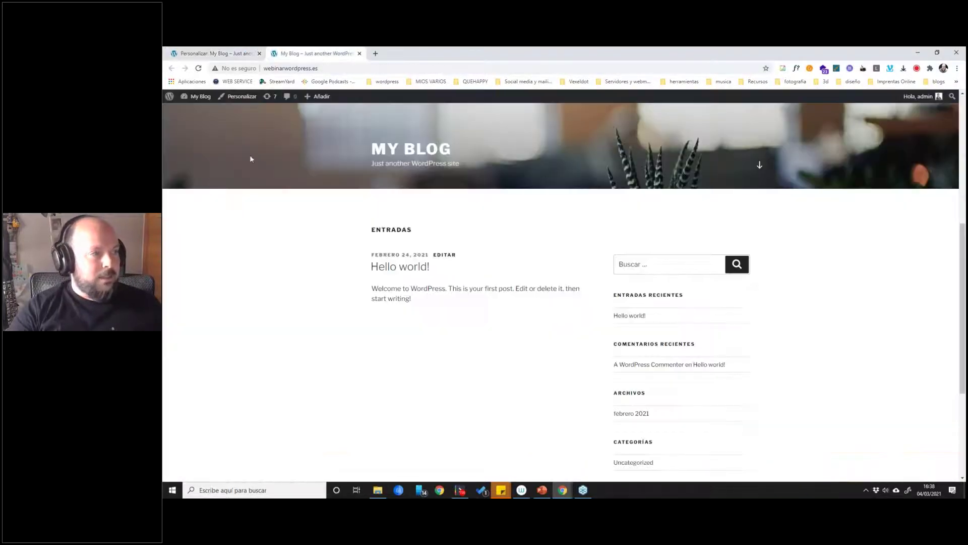
click(198, 69)
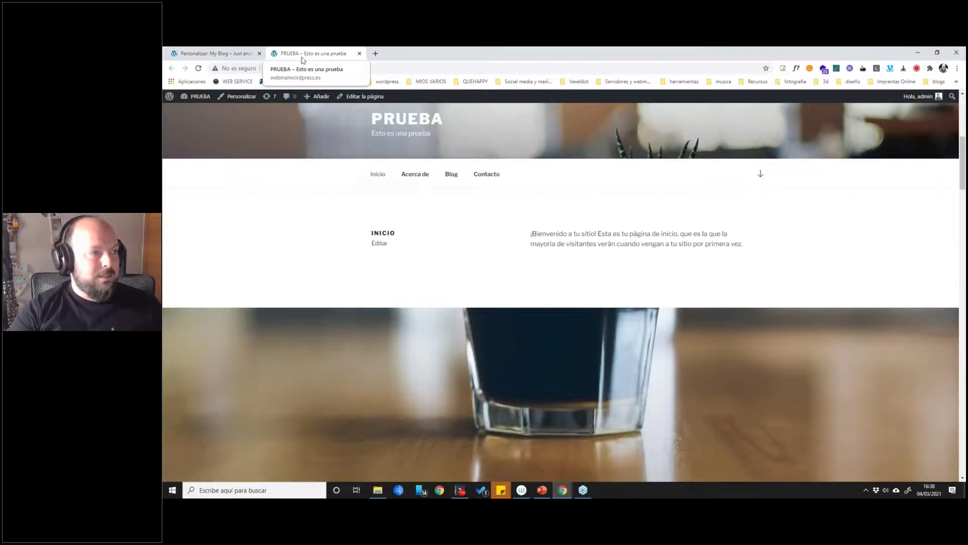
Start selecting a site icon in the customizer and look through the Imágenes and Escritorio folders for a suitable picture.
click(224, 54)
click(221, 337)
click(562, 277)
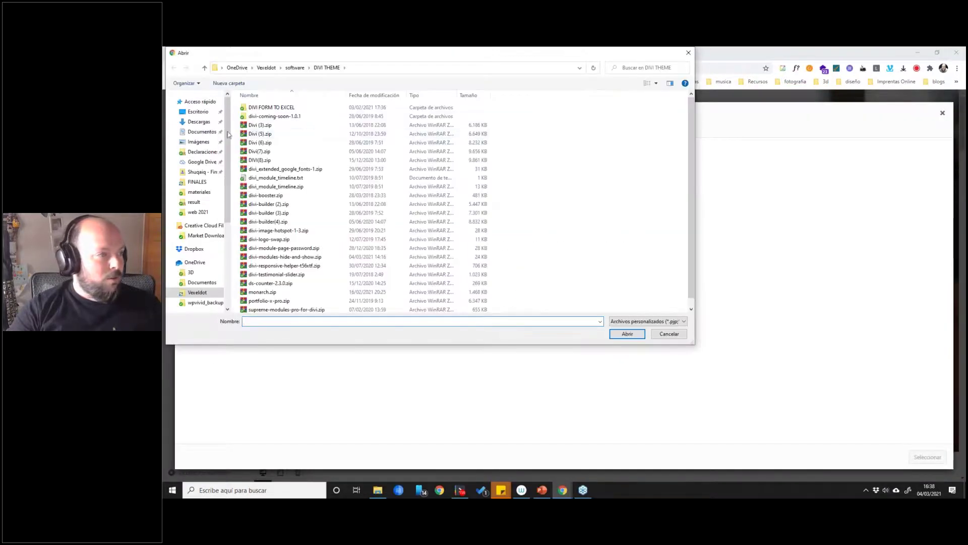
click(203, 143)
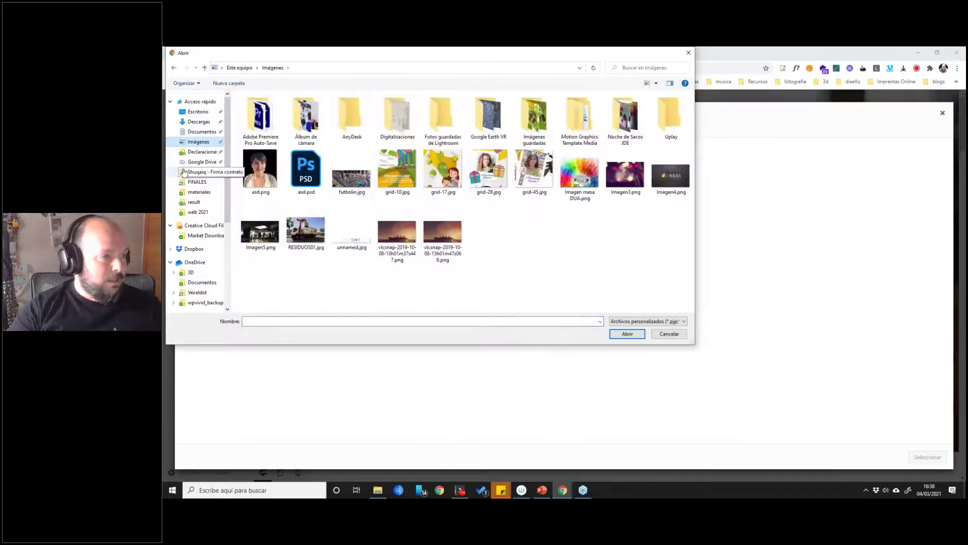
click(197, 192)
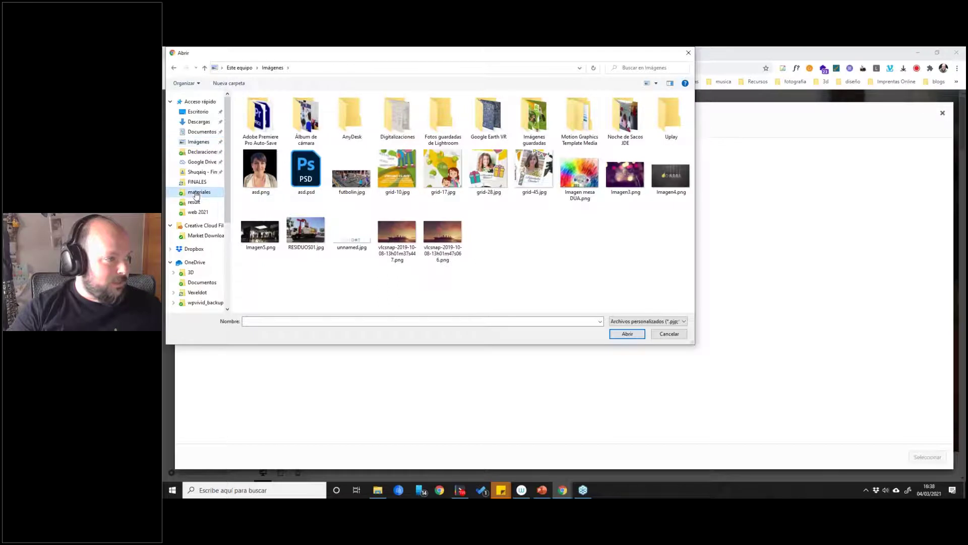
click(198, 142)
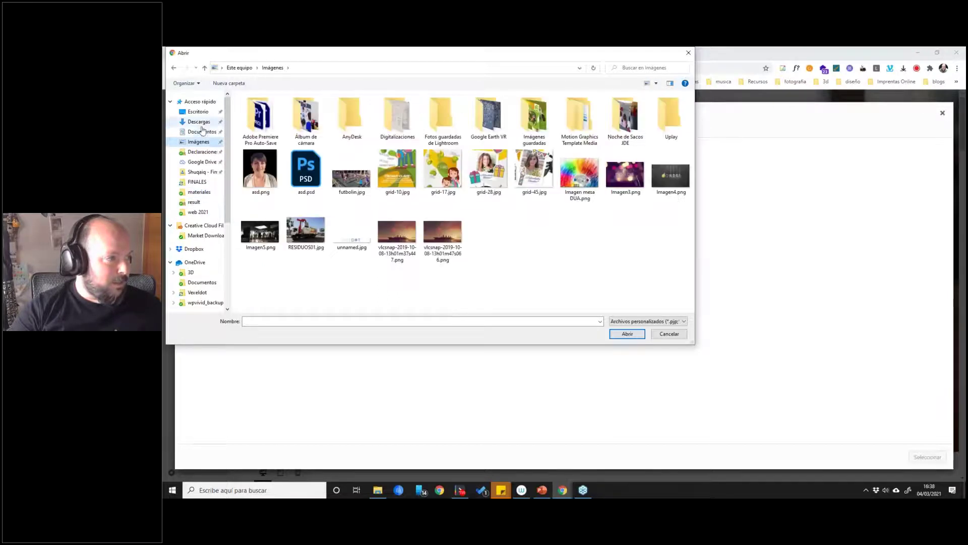
click(202, 113)
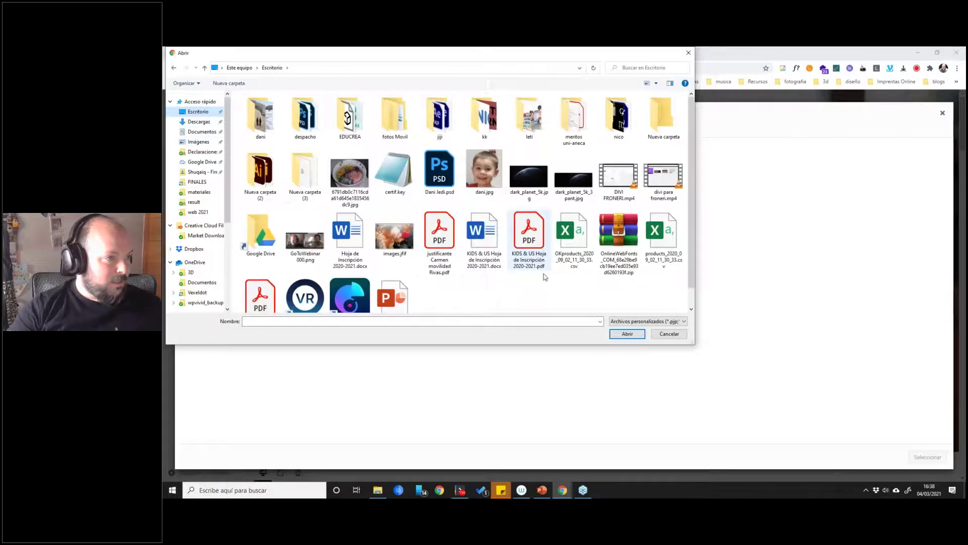
scroll(554, 277, down, 1)
scroll(486, 277, up, 1)
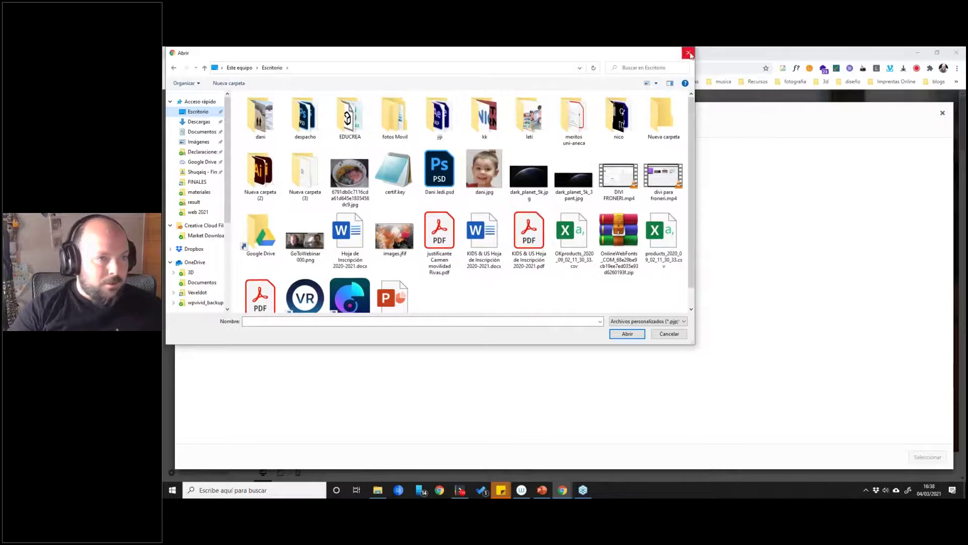
click(688, 53)
click(376, 53)
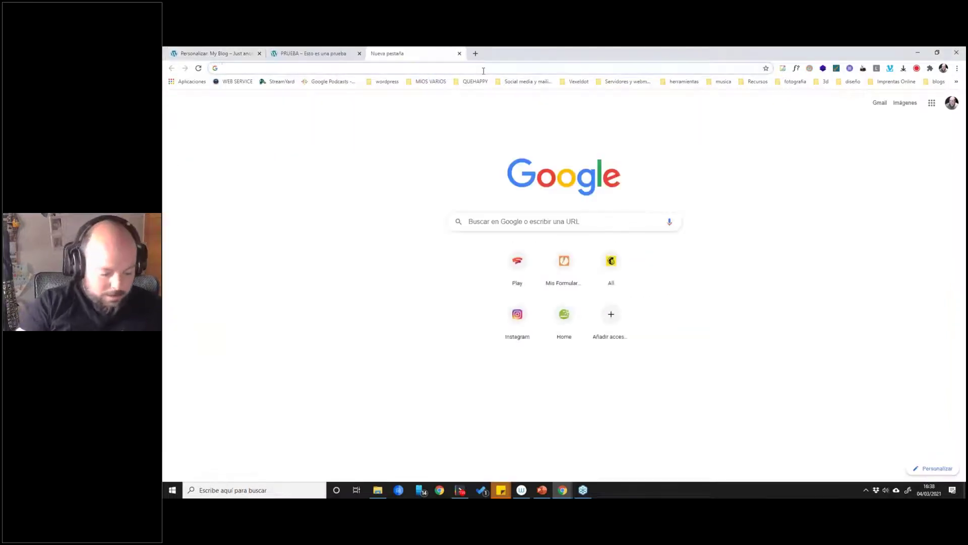
text(arsys.es)
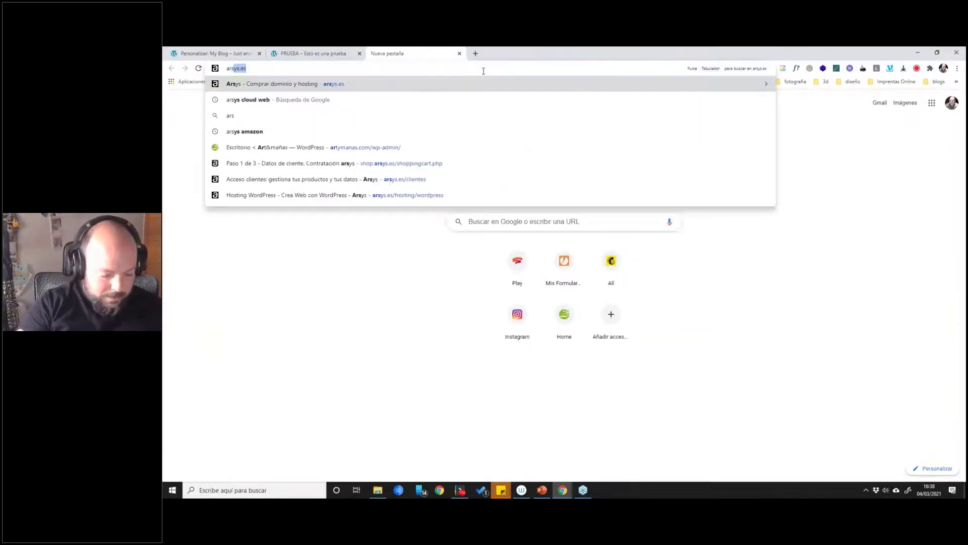
key(Return)
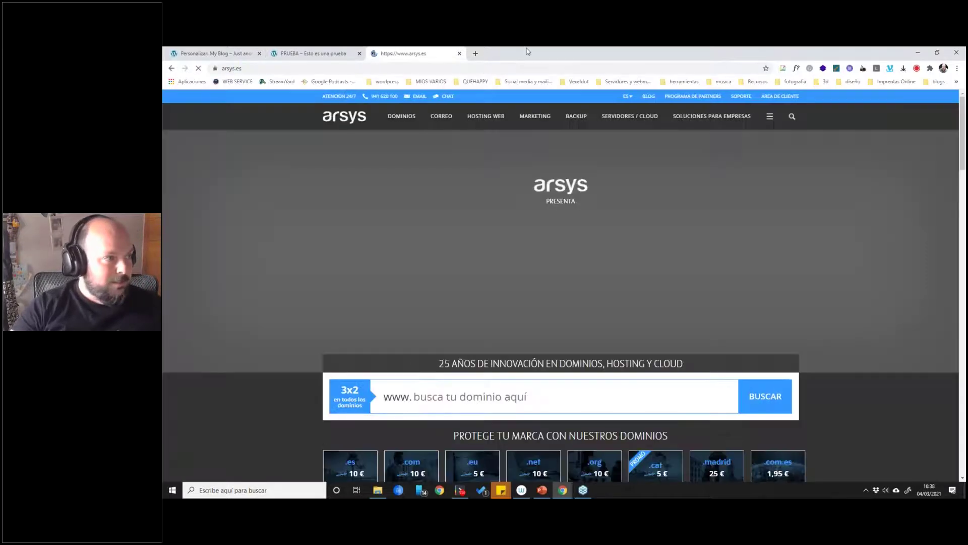
click(235, 69)
text(www.arsys)
key(Return)
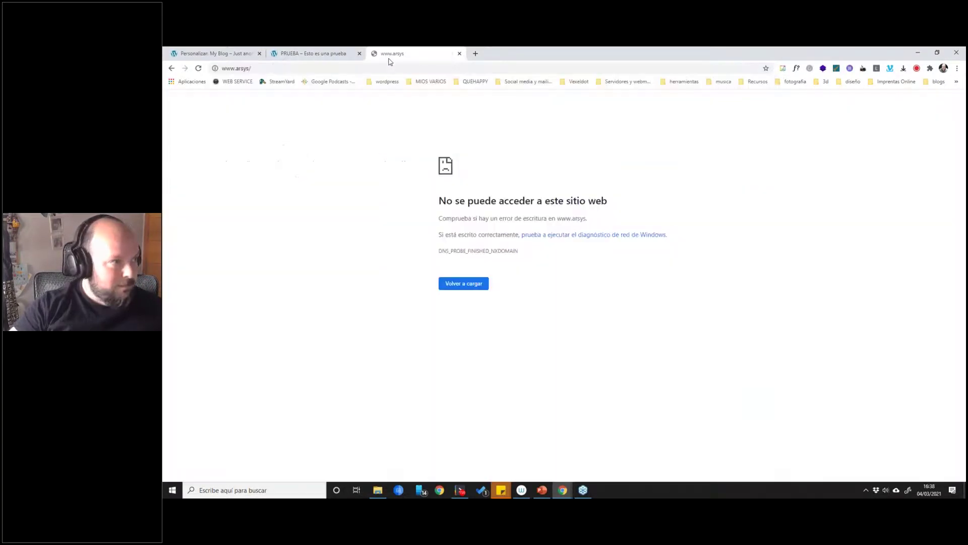
drag(236, 69, 221, 69)
key(BackSpace)
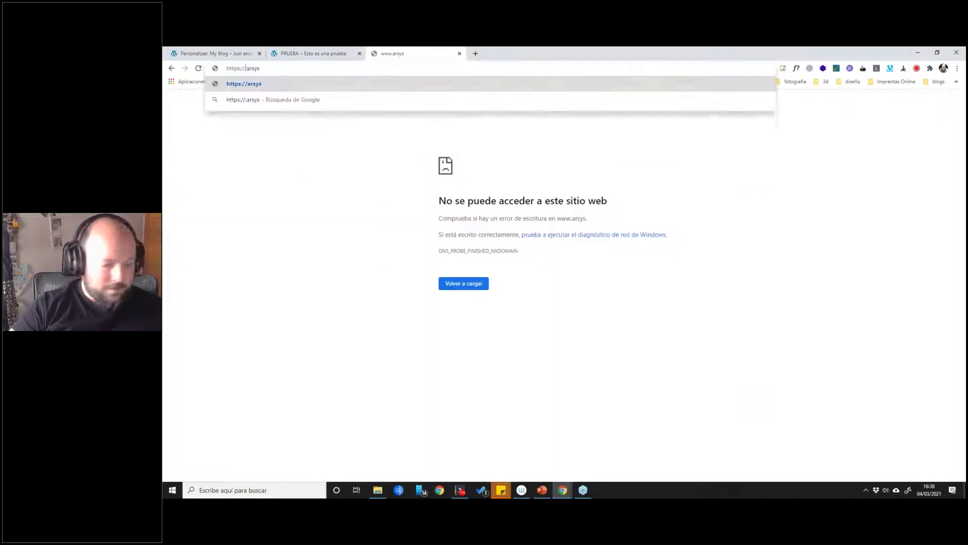
key(Return)
click(270, 69)
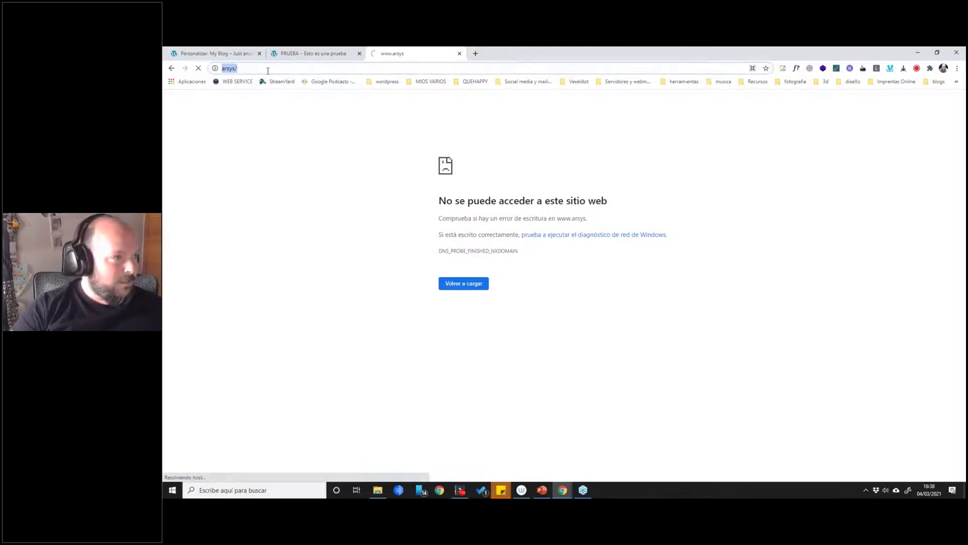
text(https://arsy)
key(ctrl+a)
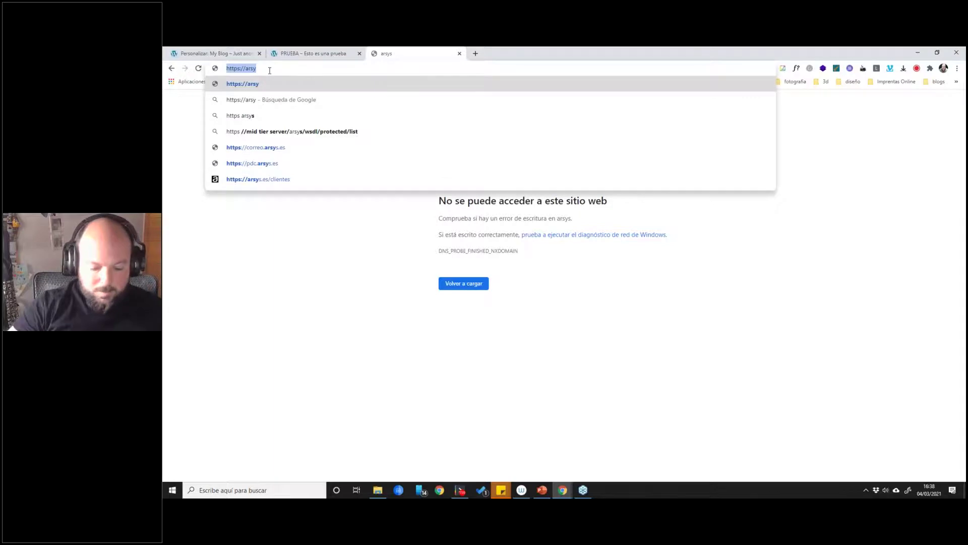
Search Google Images for "icono" and save the scalloped check-mark badge image to the desktop, closing the image viewer.
text(icono)
key(Return)
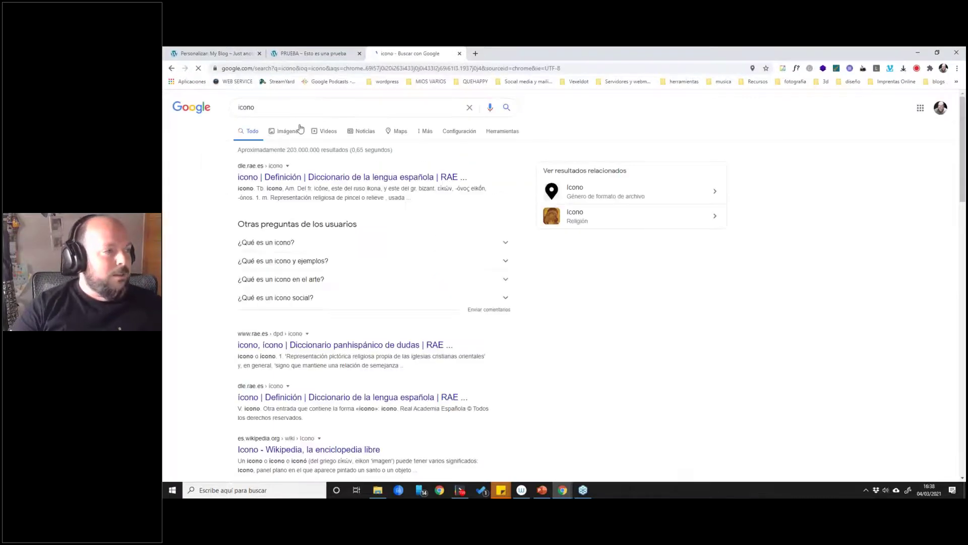
click(286, 131)
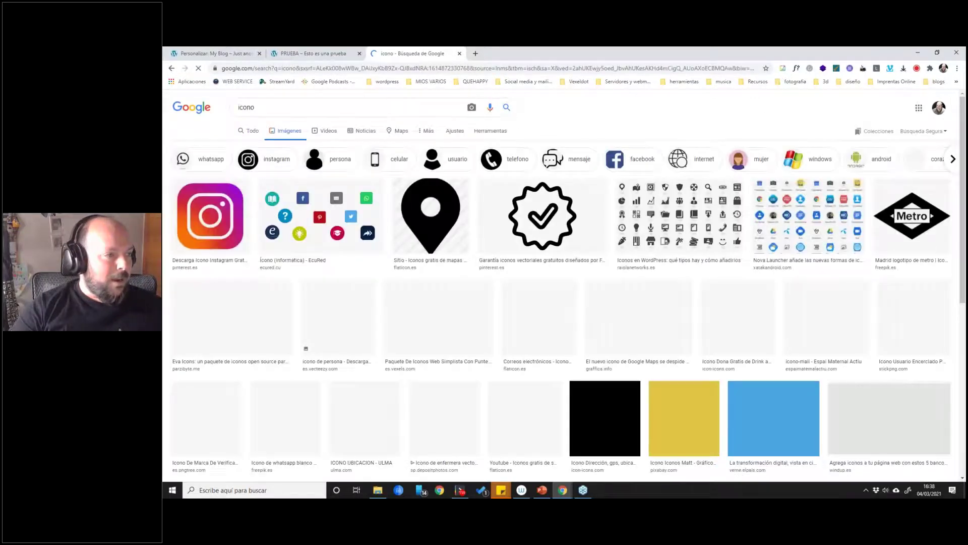
click(551, 216)
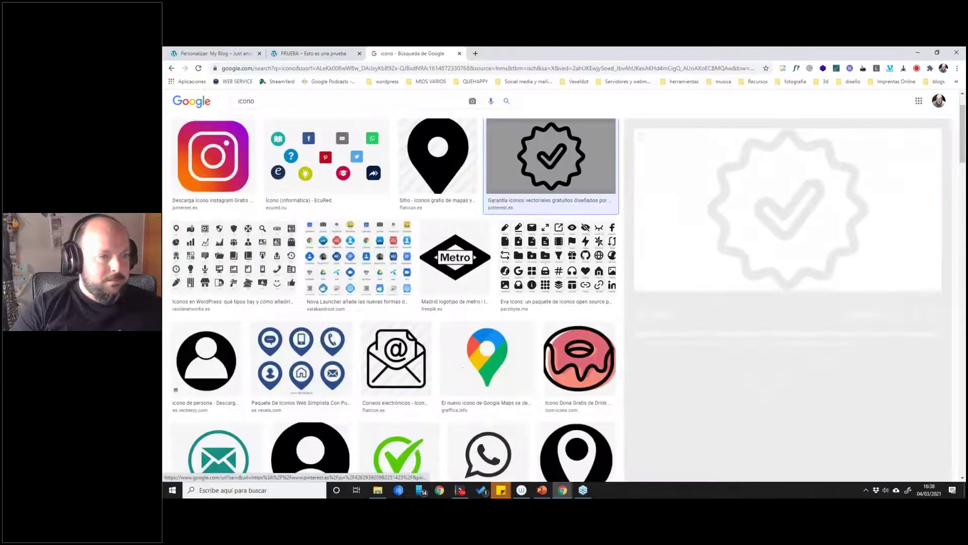
click(219, 160)
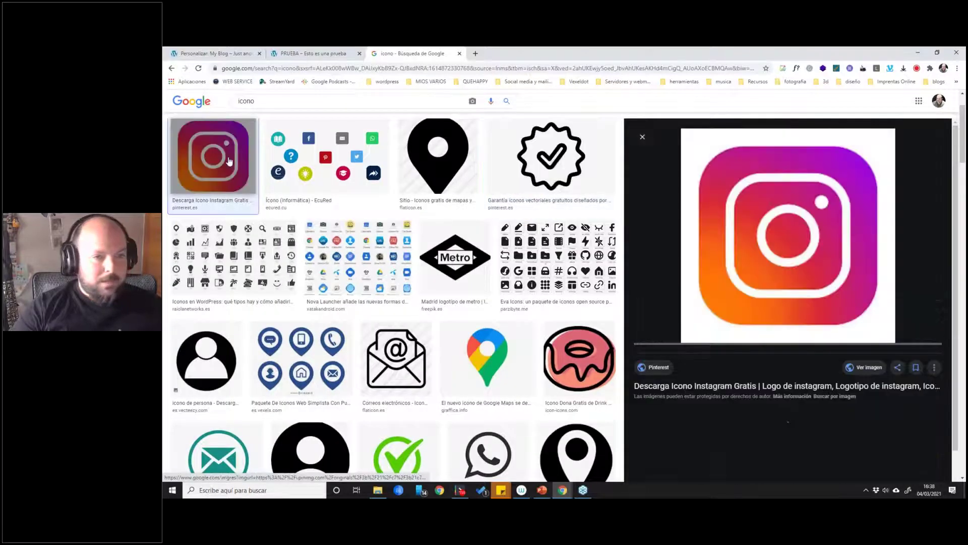
click(558, 154)
right_click(802, 210)
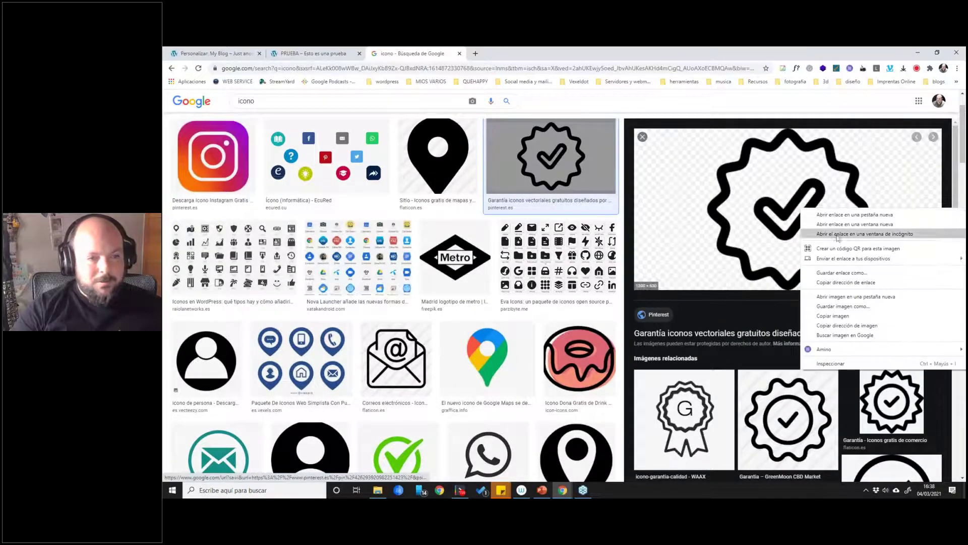
click(854, 310)
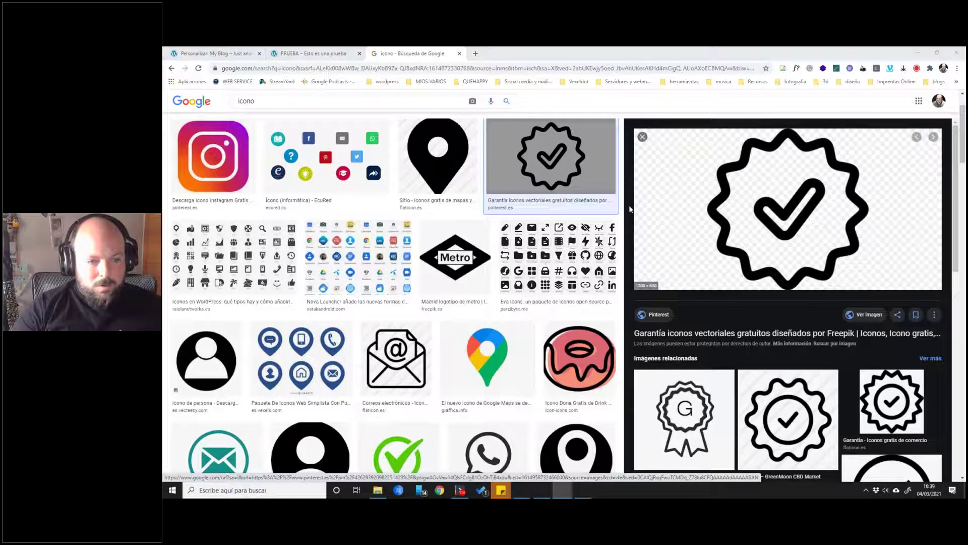
click(627, 333)
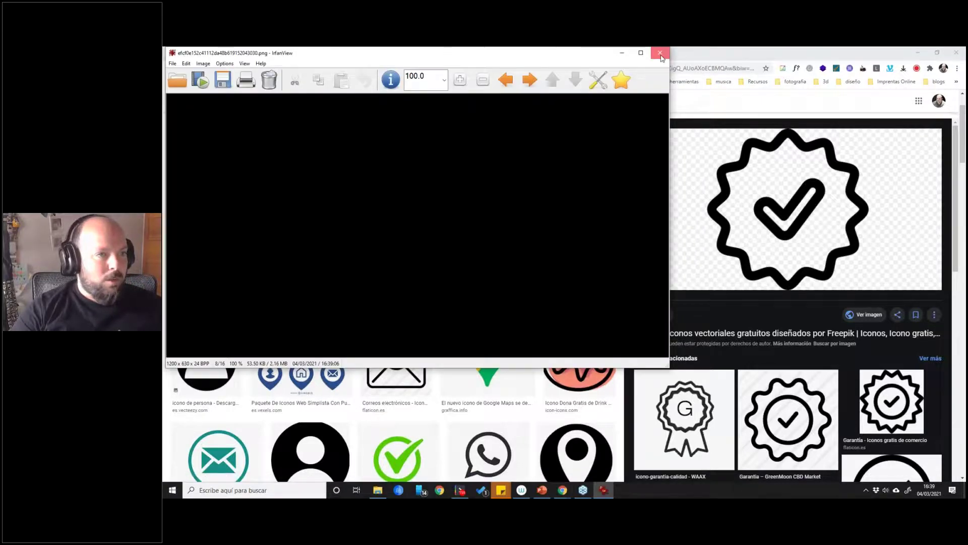
click(660, 53)
Upload the check-mark badge PNG from the desktop as the site icon and crop it to the proposed square.
click(299, 54)
click(250, 55)
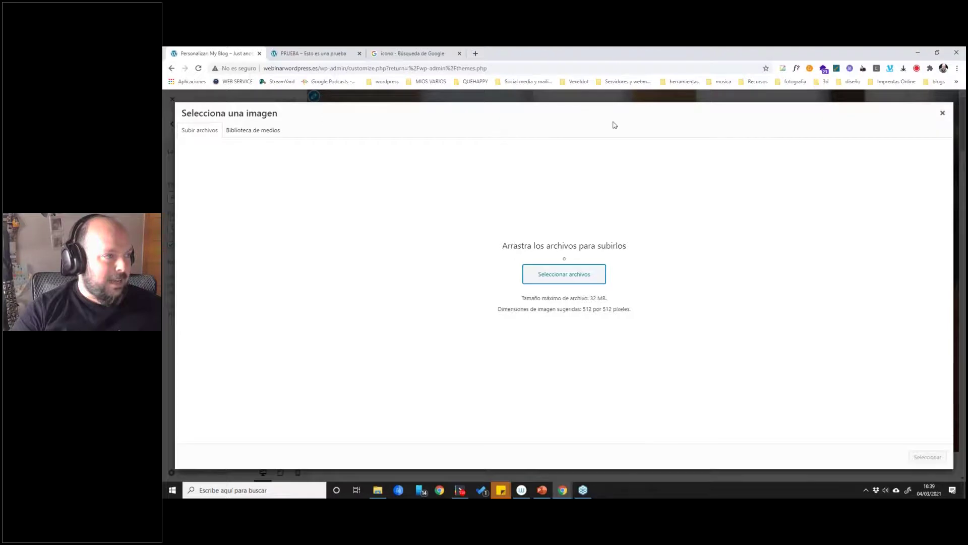
click(942, 114)
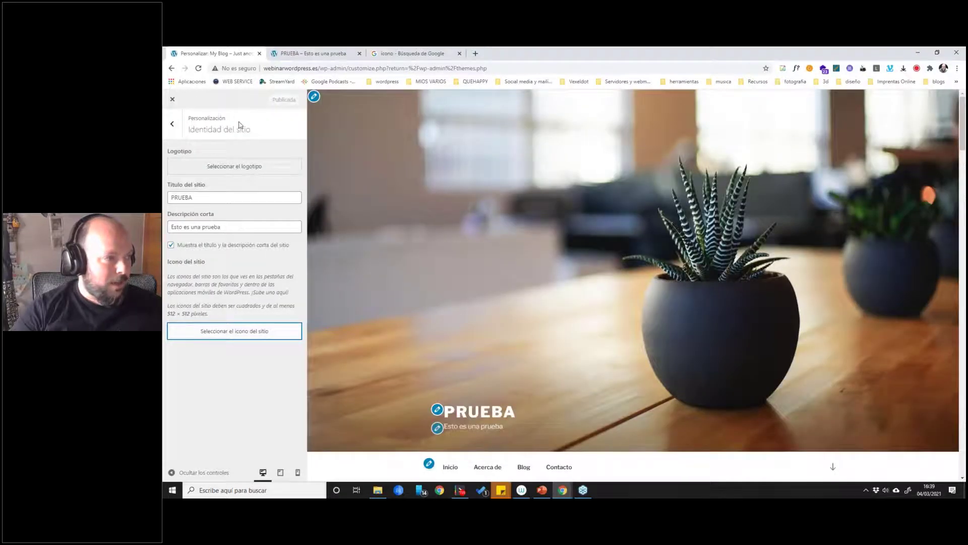
click(226, 333)
click(564, 274)
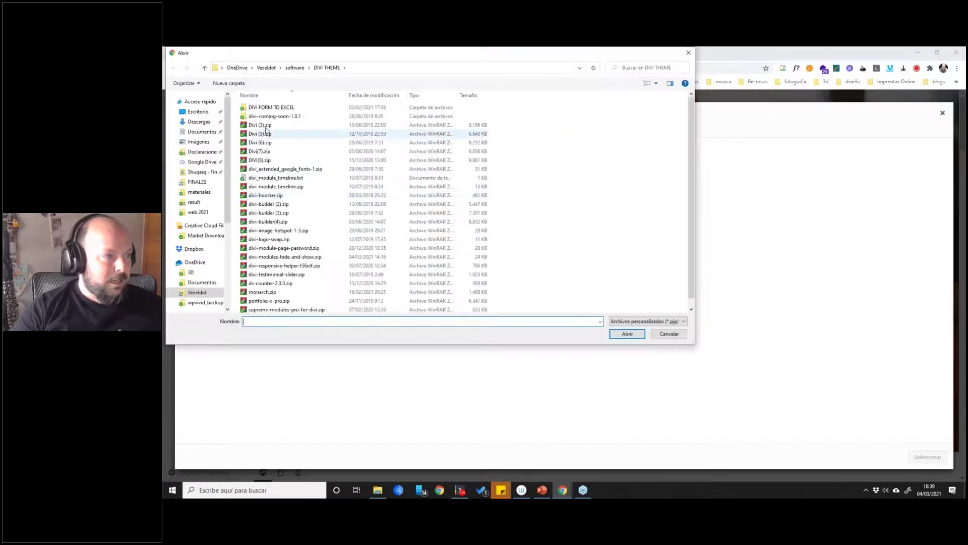
click(196, 112)
scroll(474, 265, down, 1)
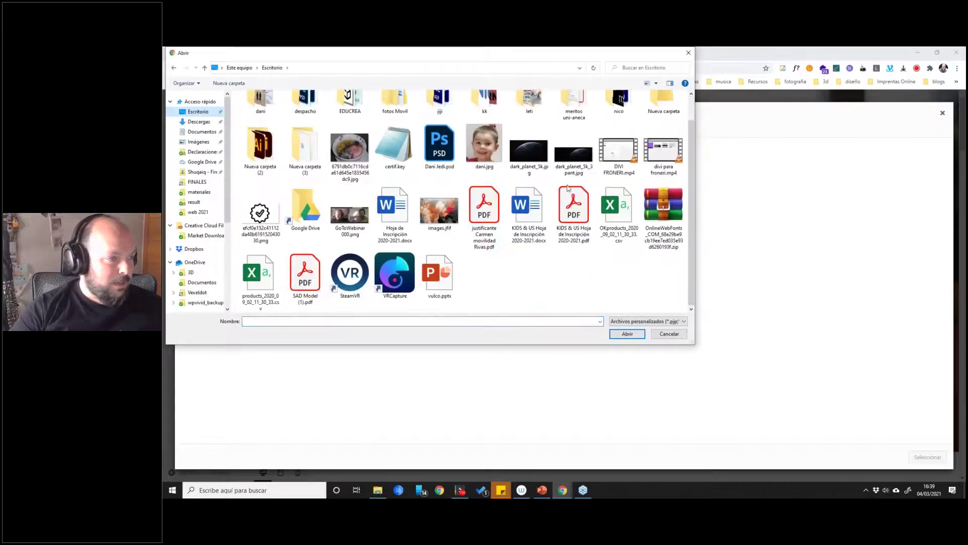
double_click(260, 215)
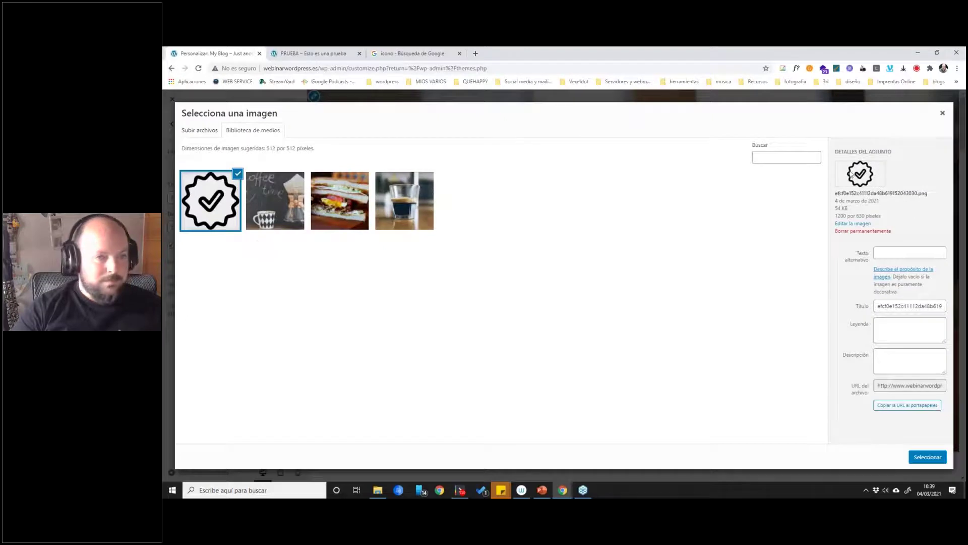
click(932, 461)
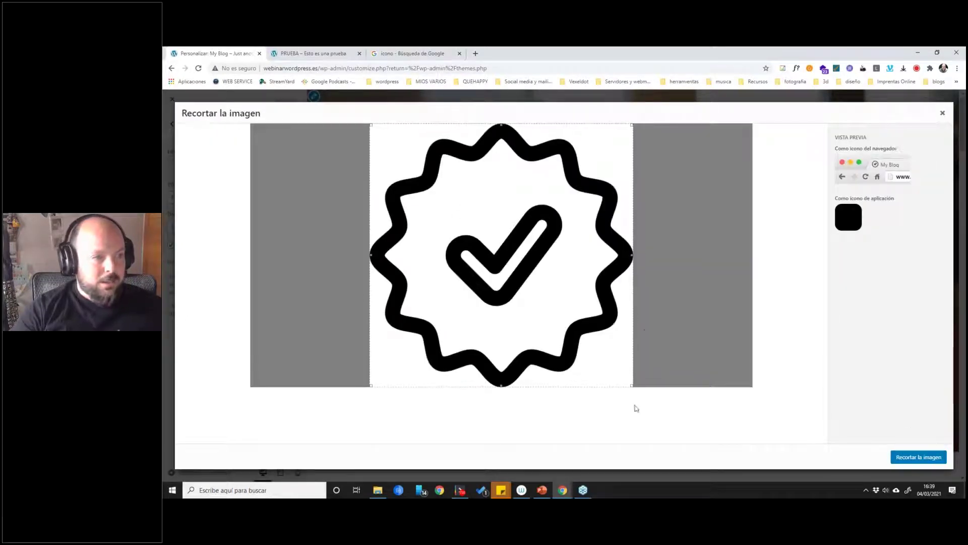
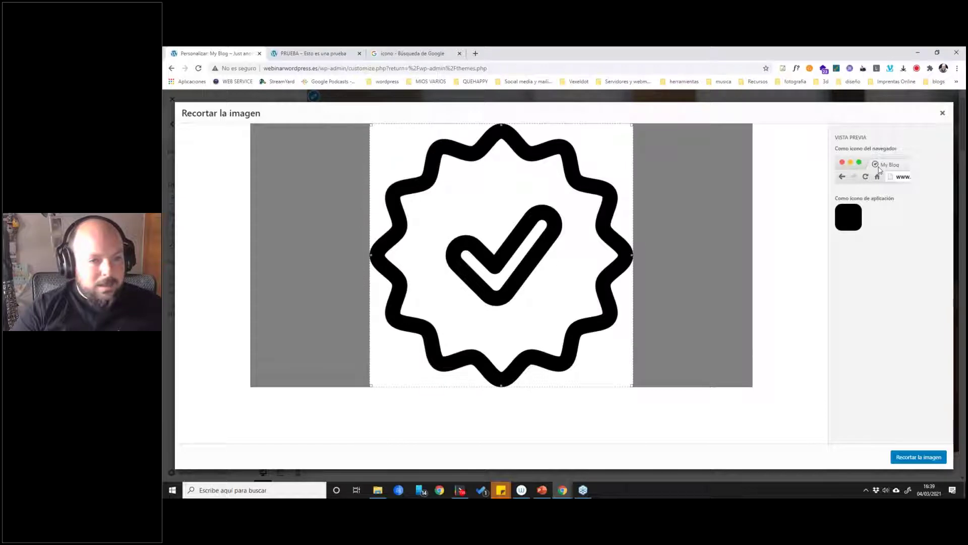
click(914, 458)
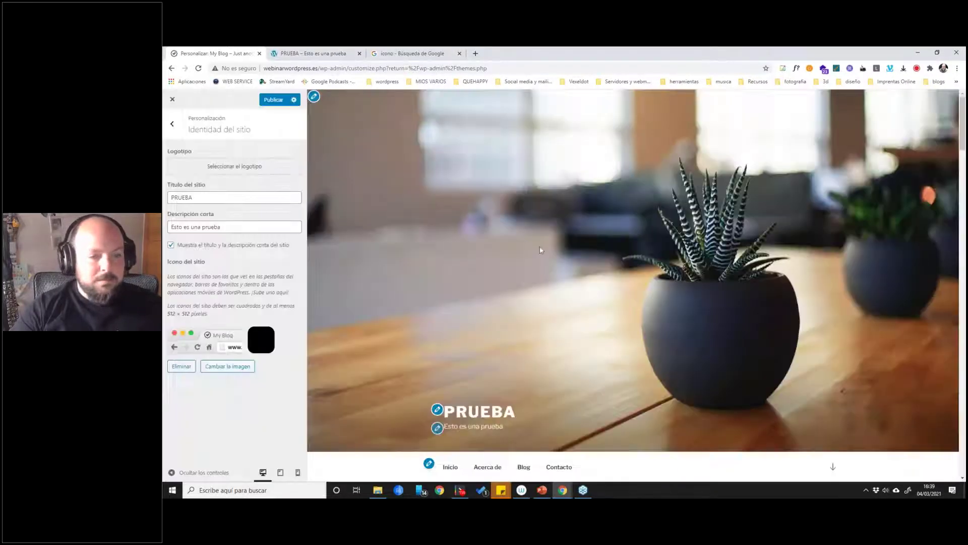
Publish the new site icon, close the image search and reload the public page to check its tab icon.
click(273, 99)
click(458, 53)
click(319, 54)
key(F5)
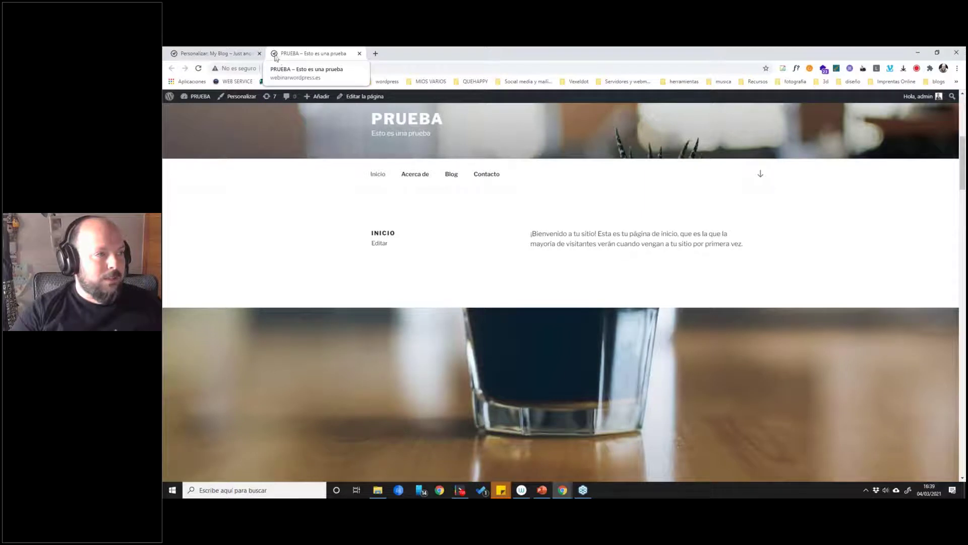
Go back to the customizer's color settings, set the color palette to Oscuro and preview it on the page.
click(217, 53)
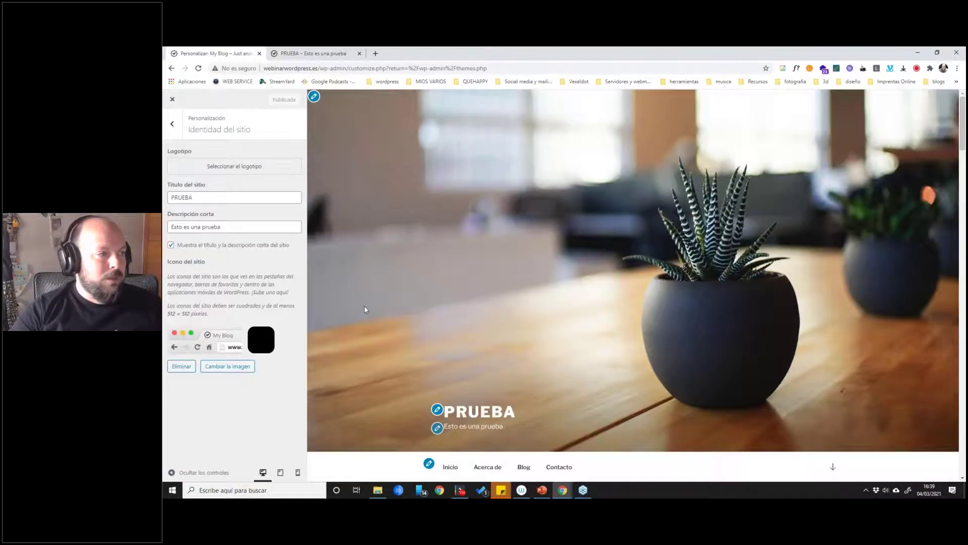
click(176, 126)
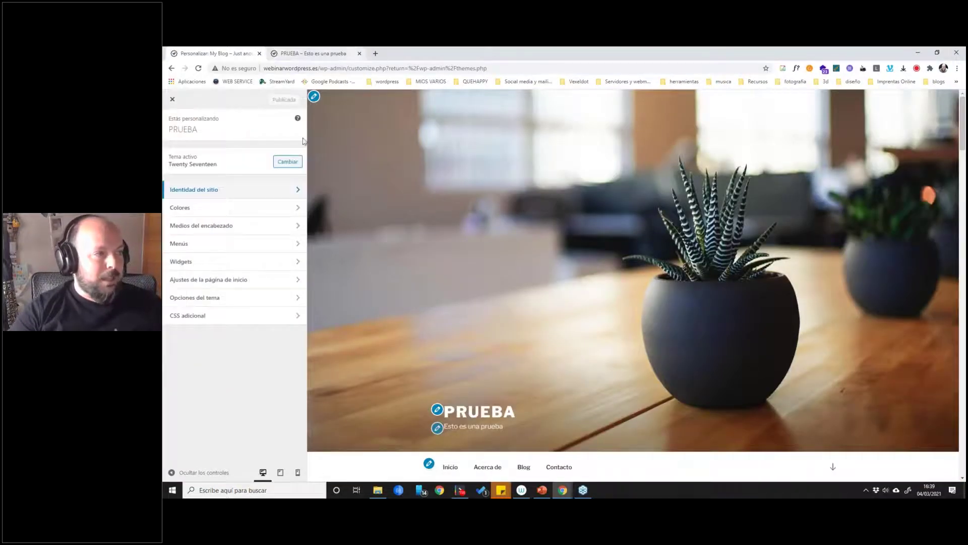
click(231, 210)
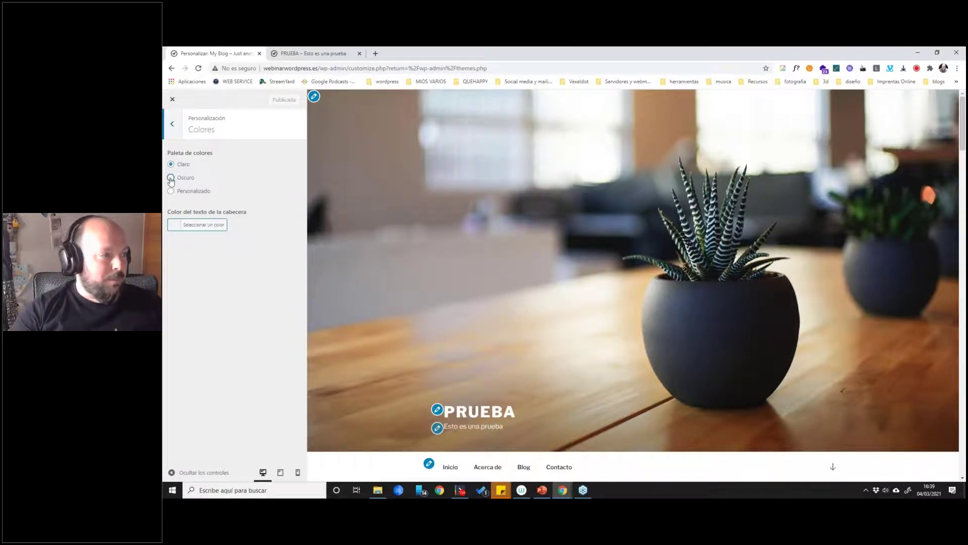
click(171, 178)
scroll(568, 337, down, 4)
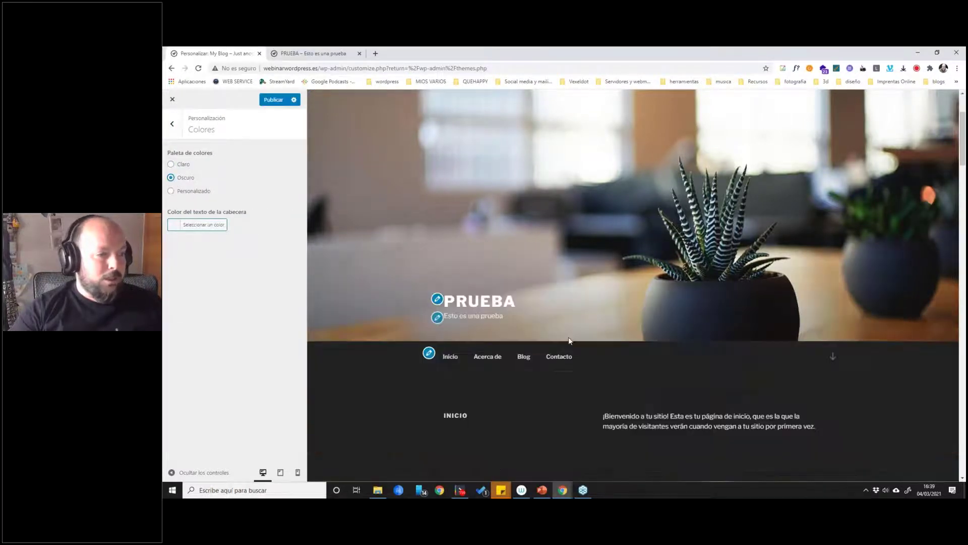
Switch the color palette to Personalizado and shift its hue to blue.
click(171, 191)
drag(230, 218, 227, 217)
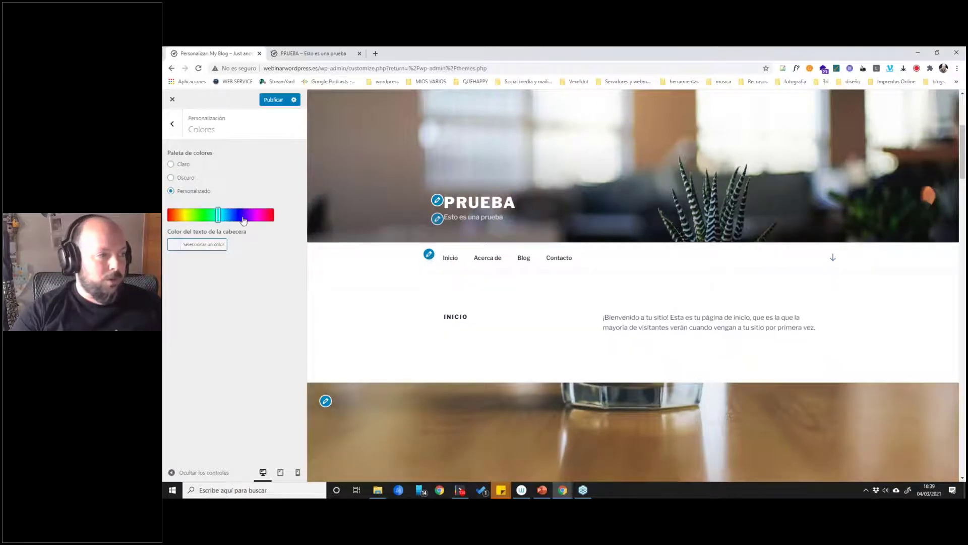
click(233, 215)
Try a mid gray (#9e9e9e) as the header text color and clear it again.
click(178, 245)
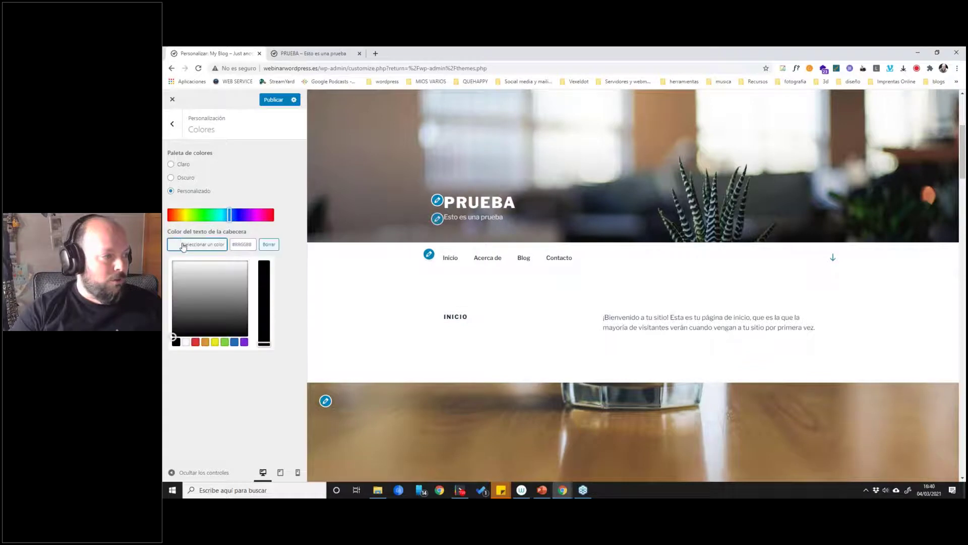
click(209, 274)
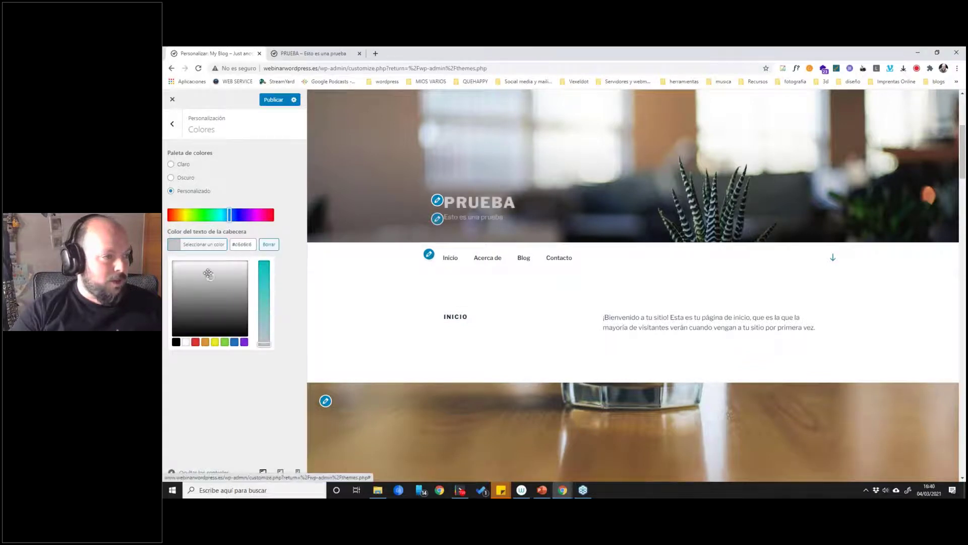
mouse_move(210, 273)
mouse_down()
mouse_move(227, 320)
mouse_move(216, 289)
mouse_up()
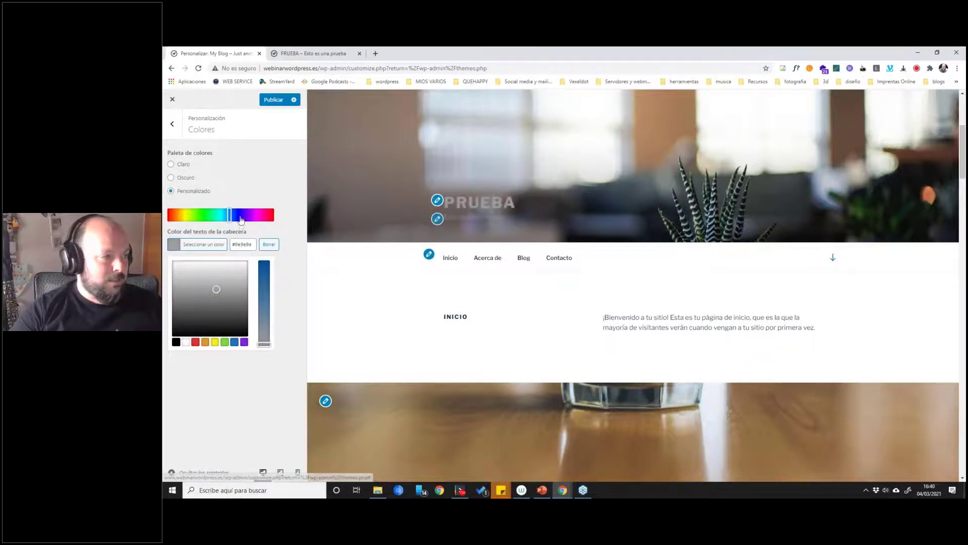
click(269, 245)
Try blue, yellow and red hues for the custom palette, finishing on green, and check the menu links in the preview.
click(235, 214)
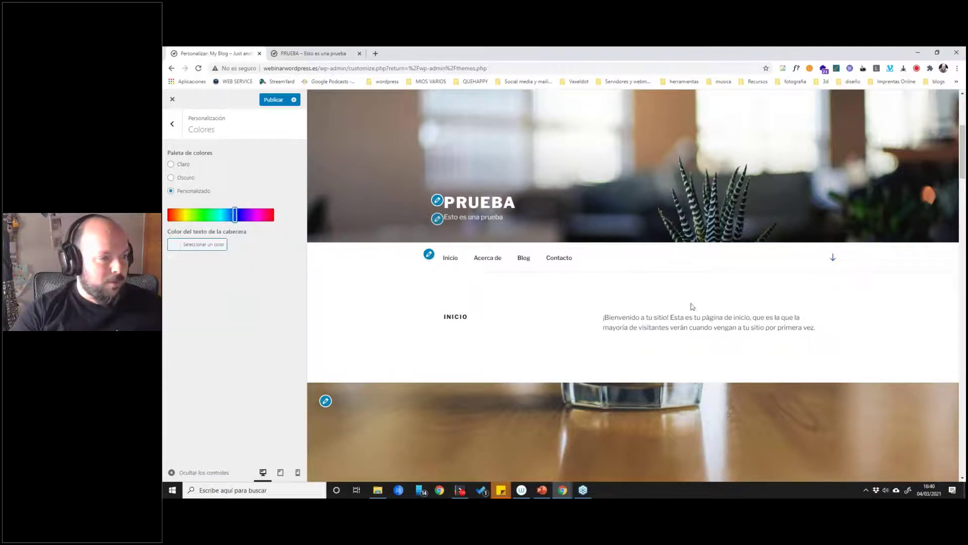
click(192, 215)
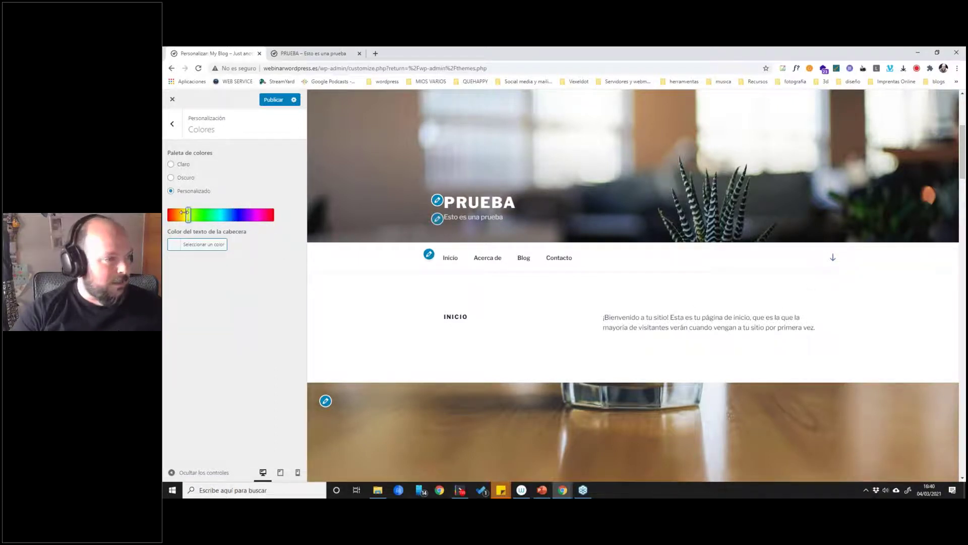
drag(212, 216, 273, 216)
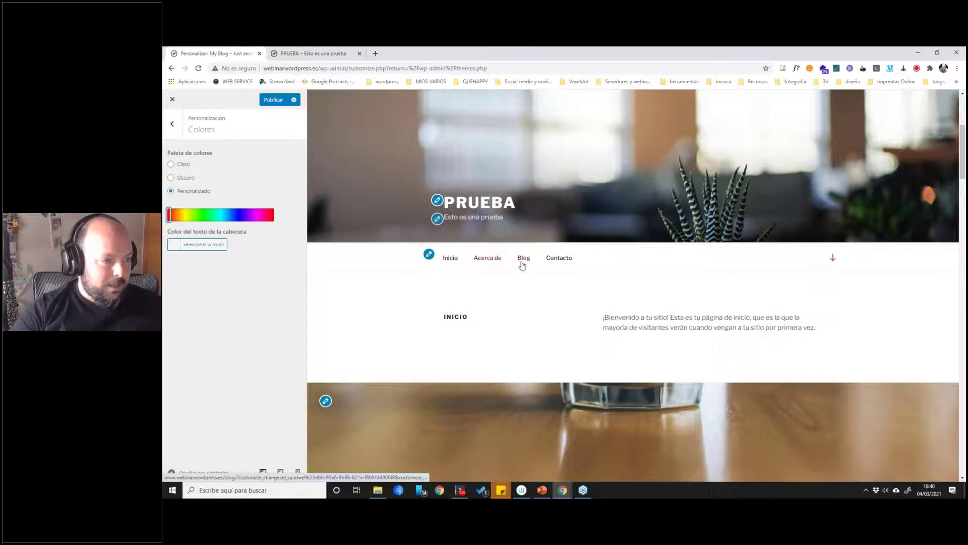
click(227, 216)
drag(227, 216, 201, 215)
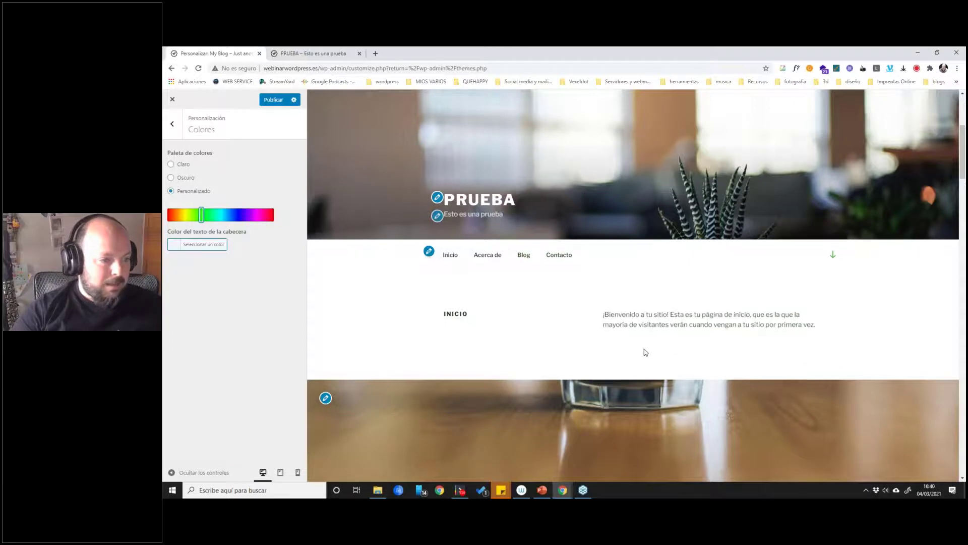
Compare the Oscuro and Claro color palettes in the preview and leave the palette set to Claro.
click(172, 178)
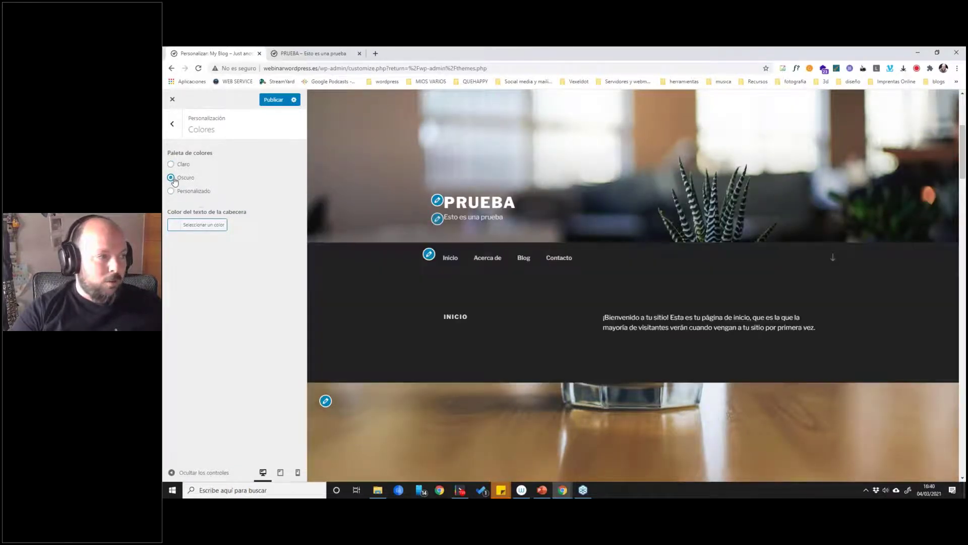
click(171, 164)
click(172, 178)
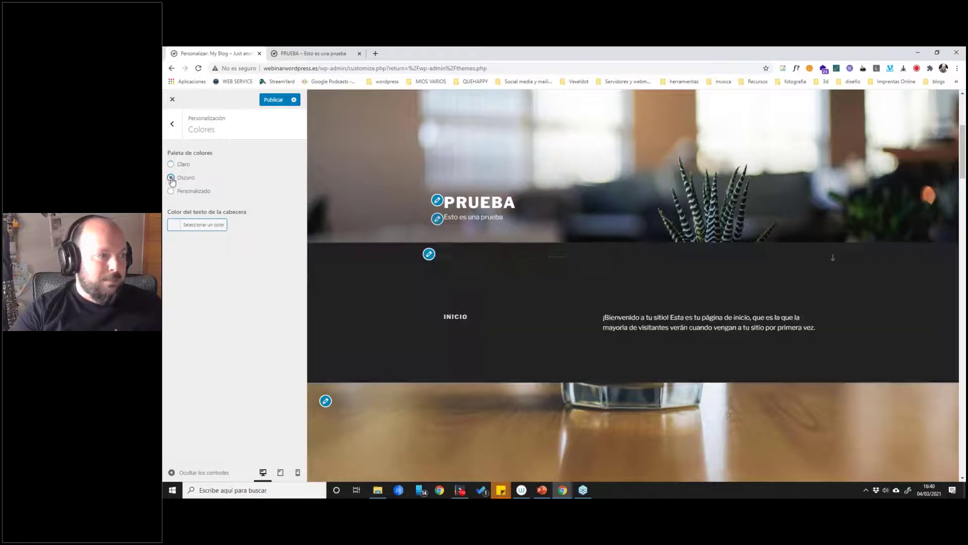
click(171, 164)
click(171, 178)
click(171, 163)
click(171, 178)
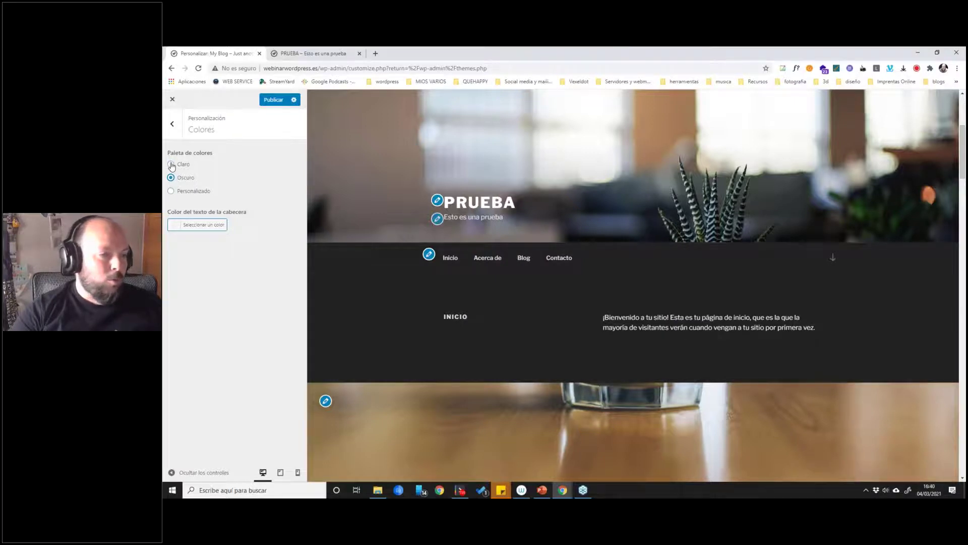
click(171, 164)
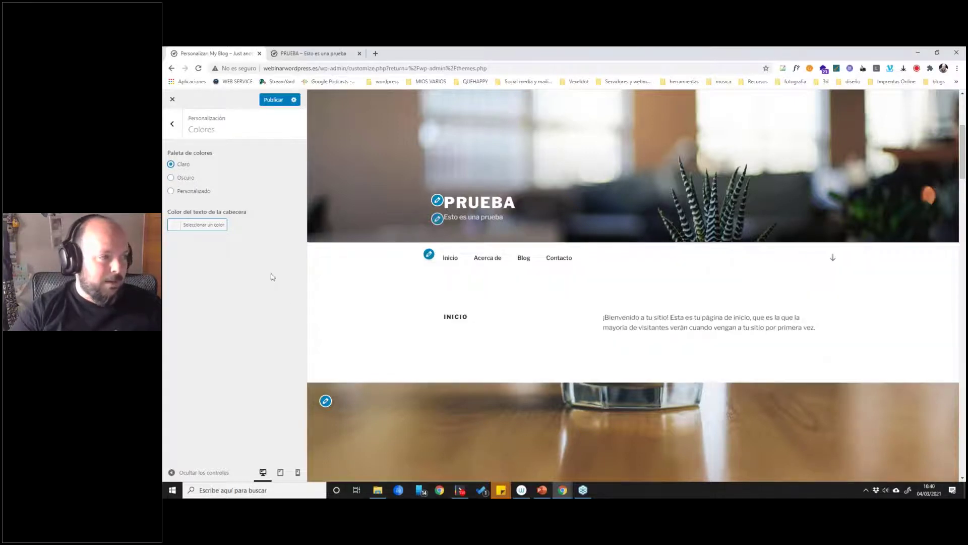
In the header media settings, set sandwich.jpg from the media library as the header image, cropped to its full frame.
click(177, 126)
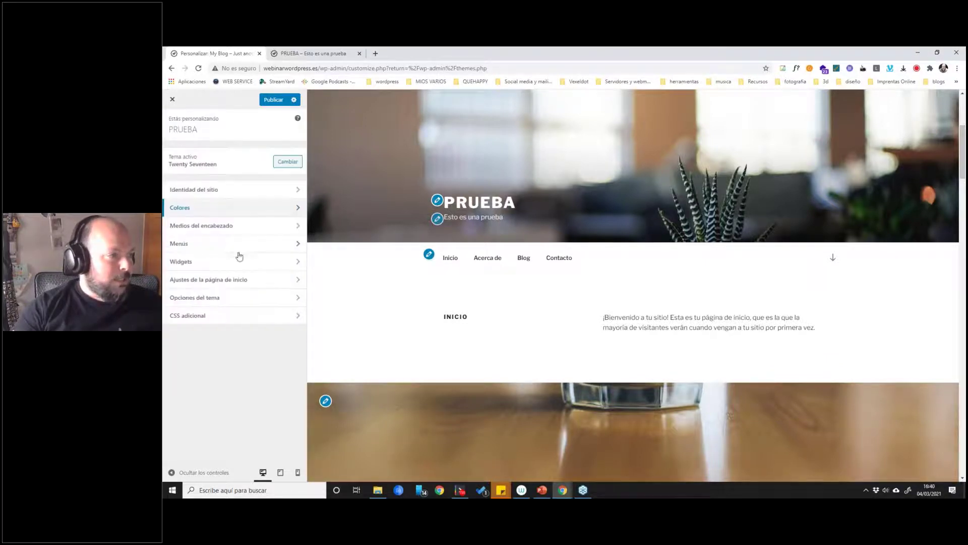
click(213, 230)
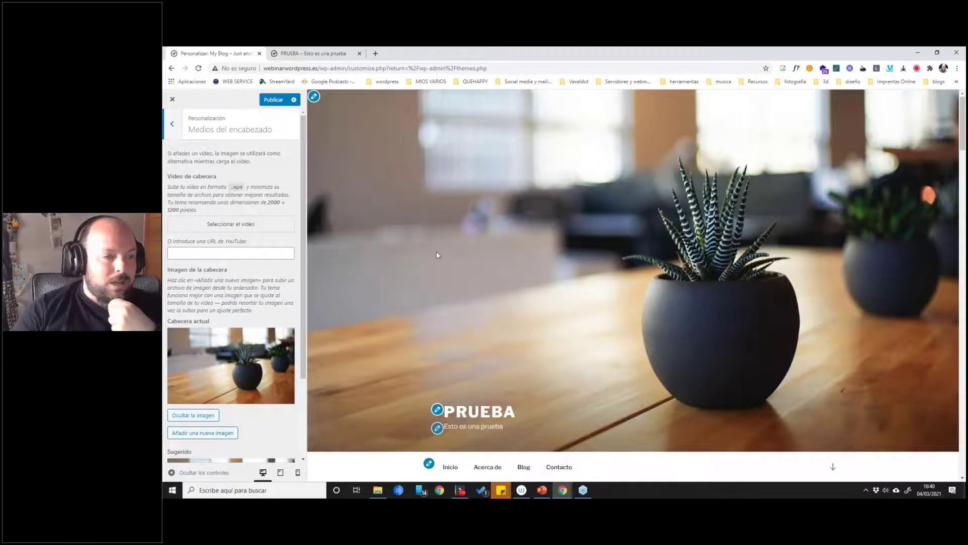
scroll(230, 362, down, 2)
scroll(231, 362, up, 2)
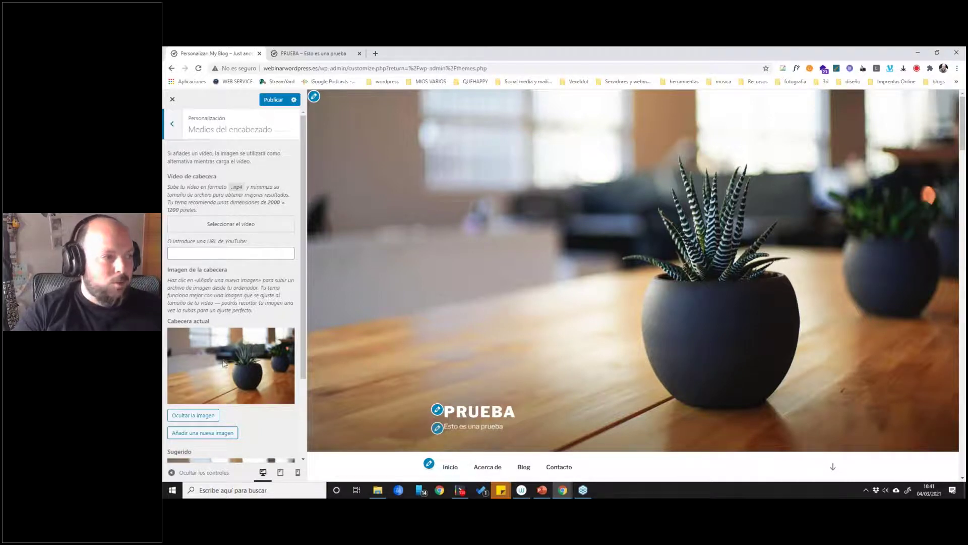
click(209, 438)
click(348, 217)
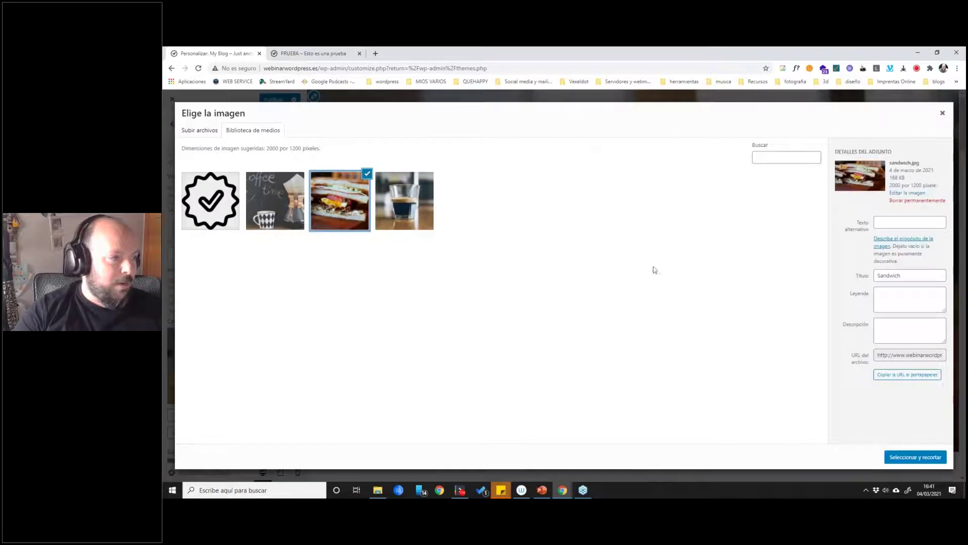
click(916, 457)
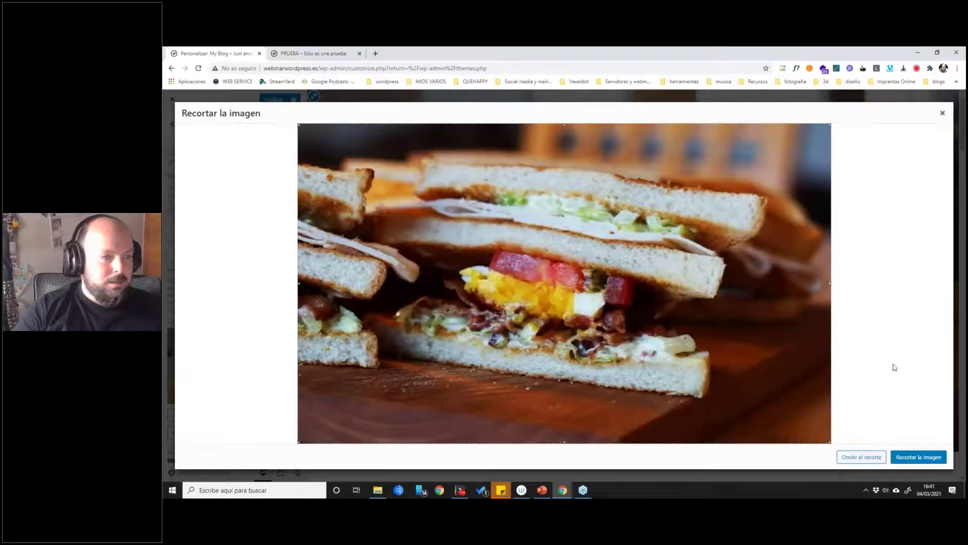
click(918, 456)
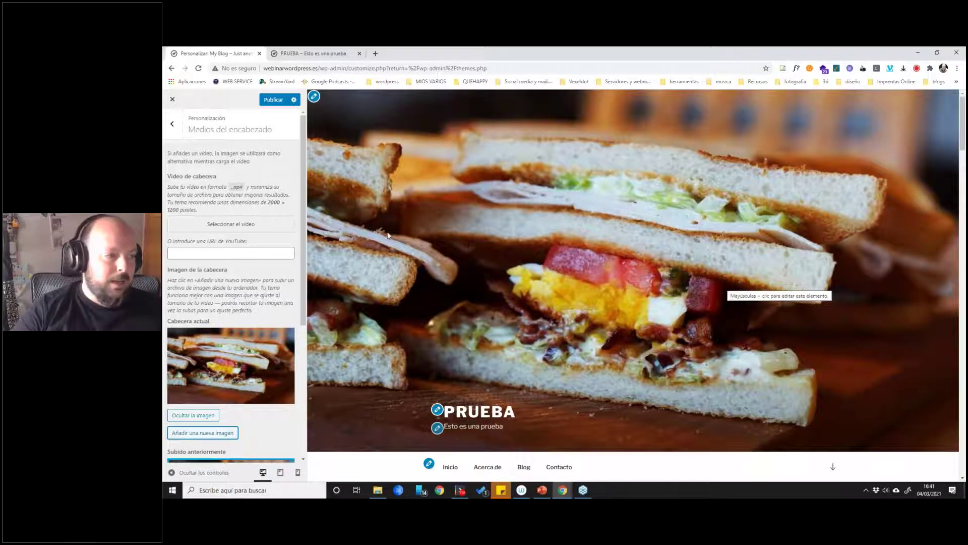
scroll(251, 260, down, 2)
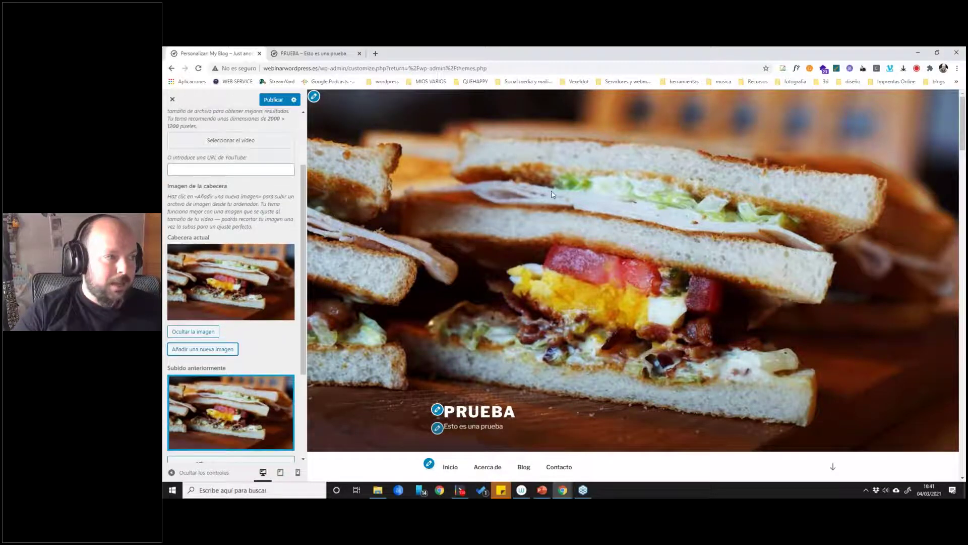
scroll(221, 255, up, 2)
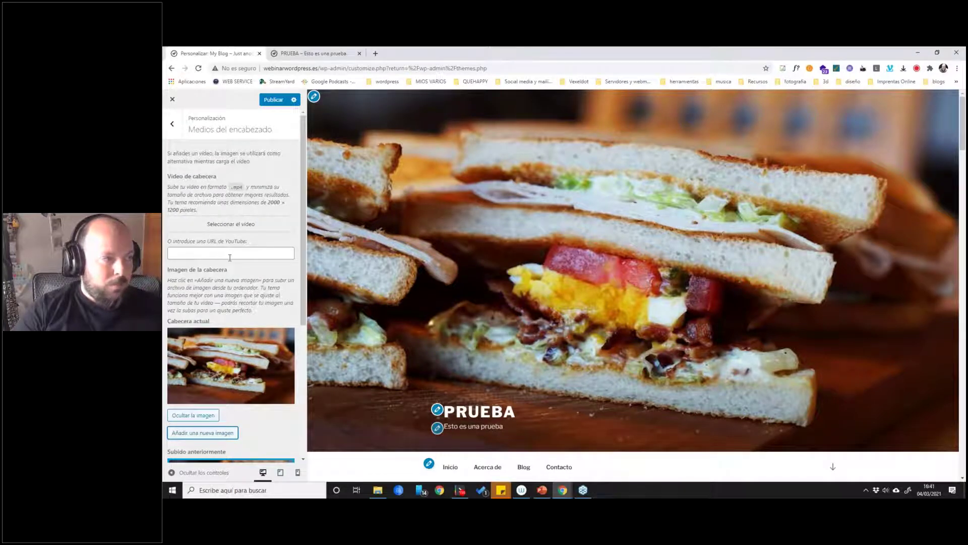
Search YouTube for "paisaje" in a new tab, open "Los mejores paisajes del mundo: música instrumental" and cut its URL.
click(375, 53)
text(youtube.com)
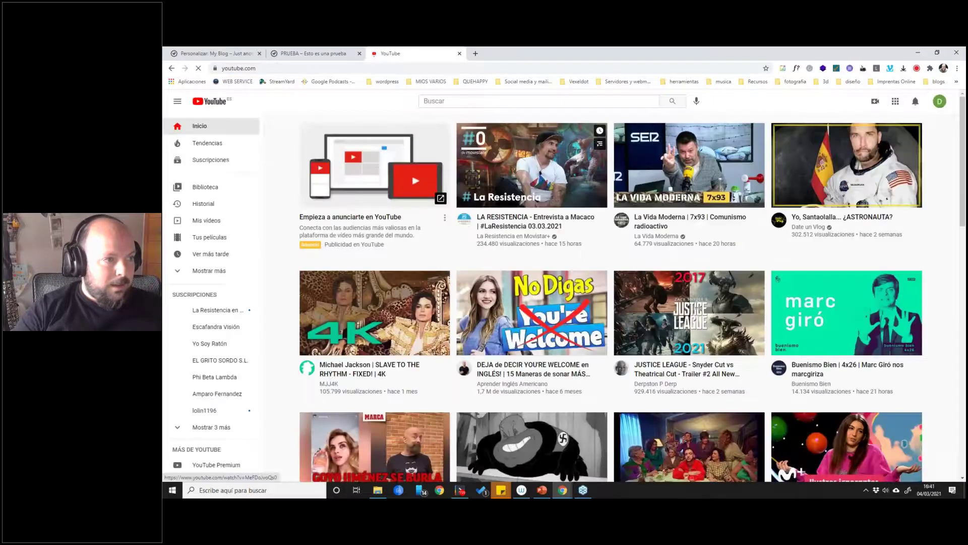
click(508, 102)
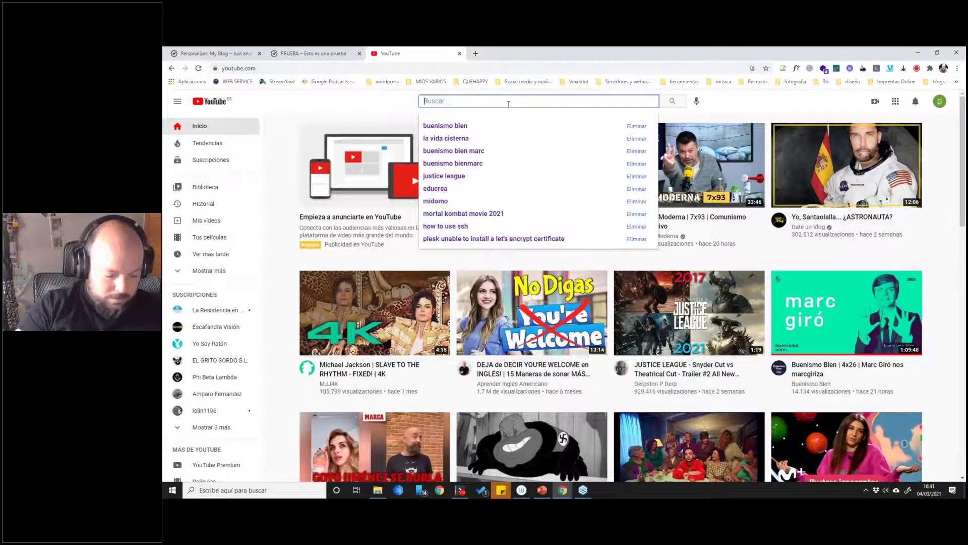
text(paisaje)
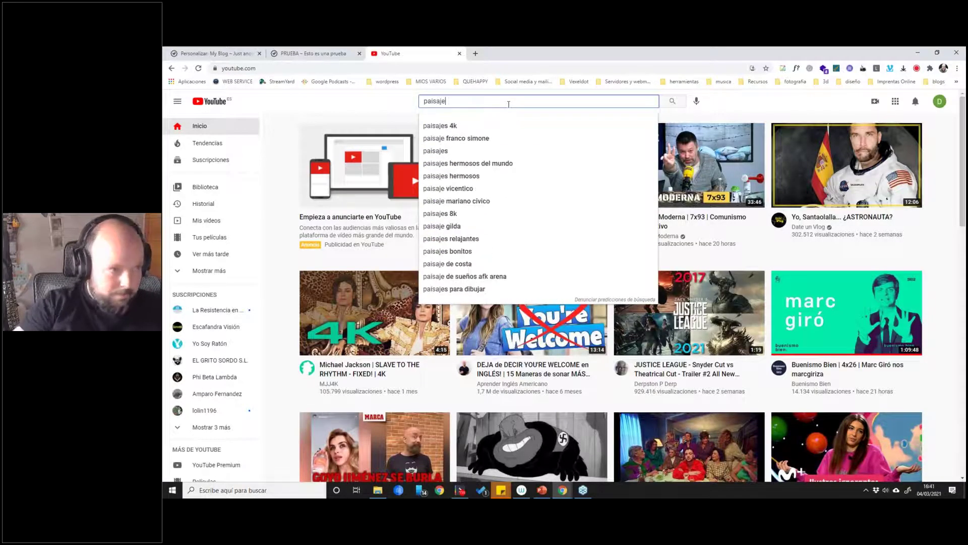
key(Return)
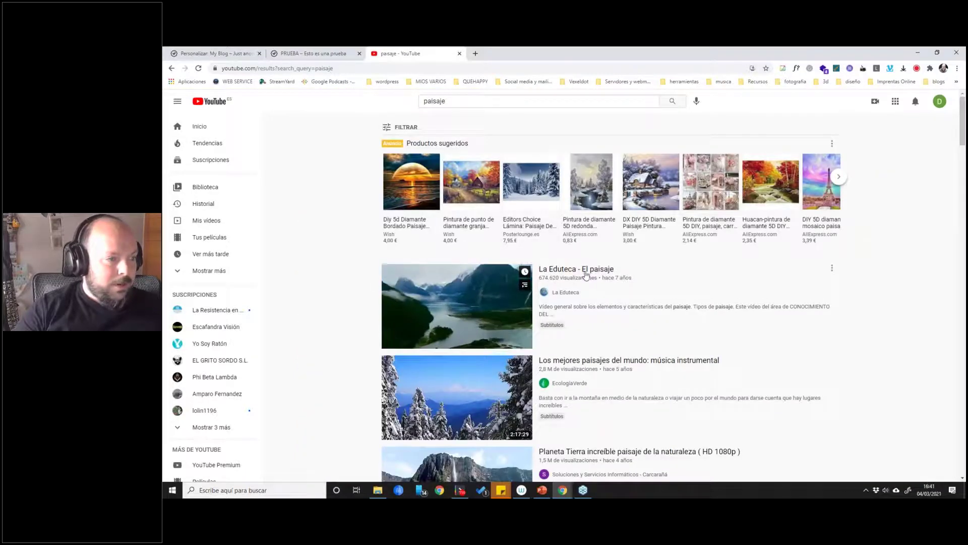
click(586, 271)
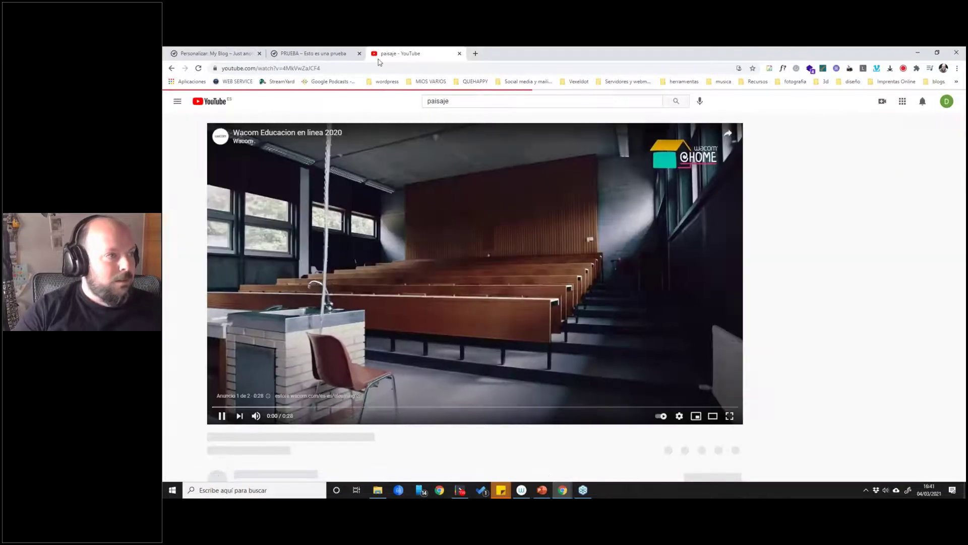
click(380, 64)
key(BackSpace)
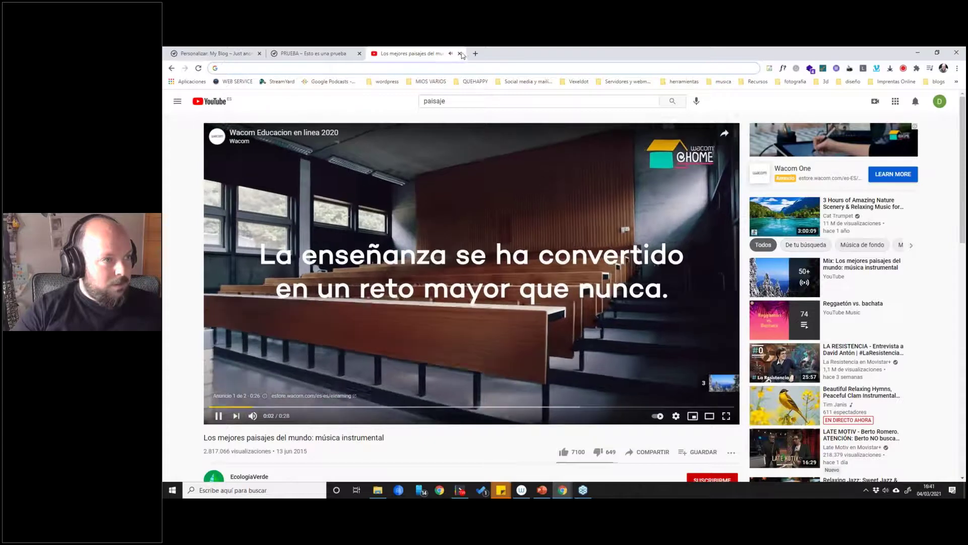
click(459, 53)
click(209, 253)
text(https://www.youtube.com/watch?v=4MkVwZaJCF4)
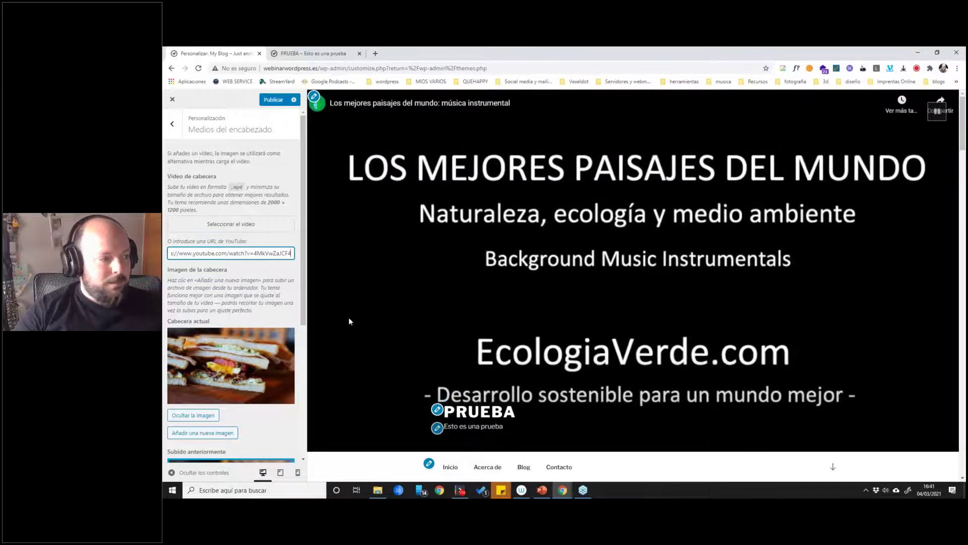
scroll(244, 389, down, 4)
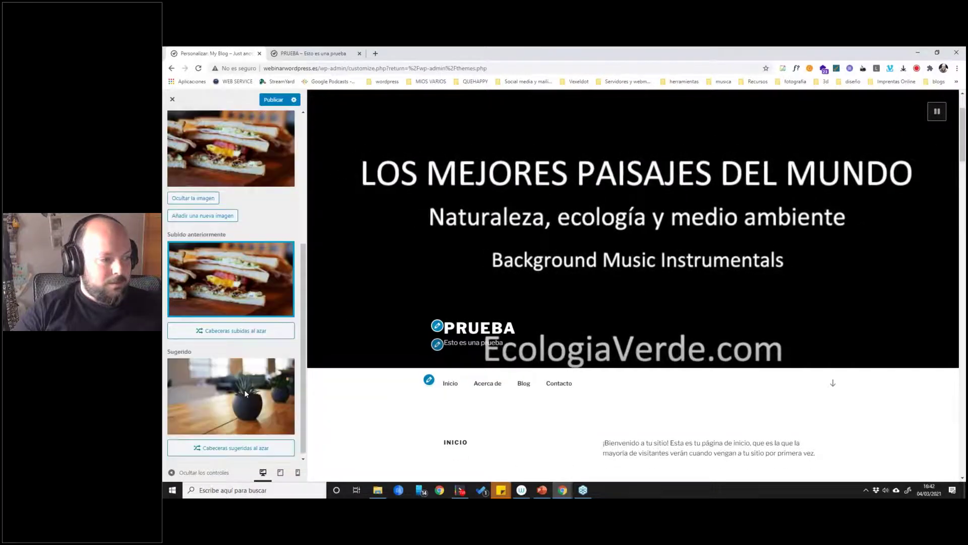
scroll(244, 389, up, 5)
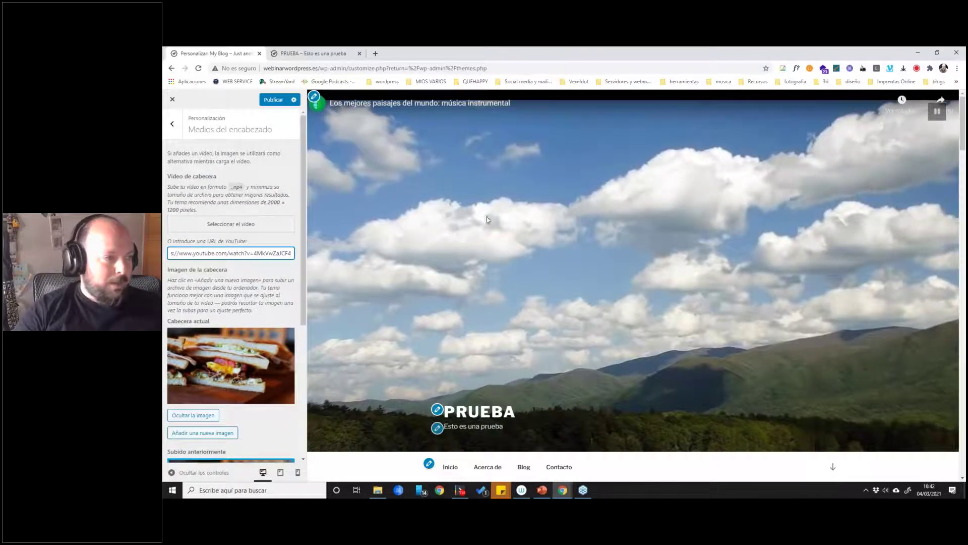
triple_click(255, 251)
key(BackSpace)
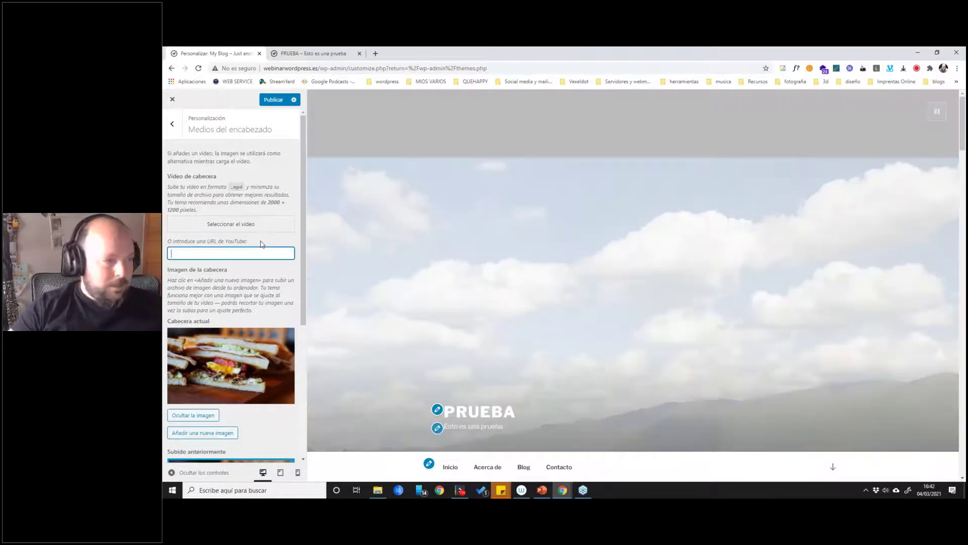
Go to the customizer's menu settings and examine the items of Menú superior and Menú de enlaces sociales.
click(172, 124)
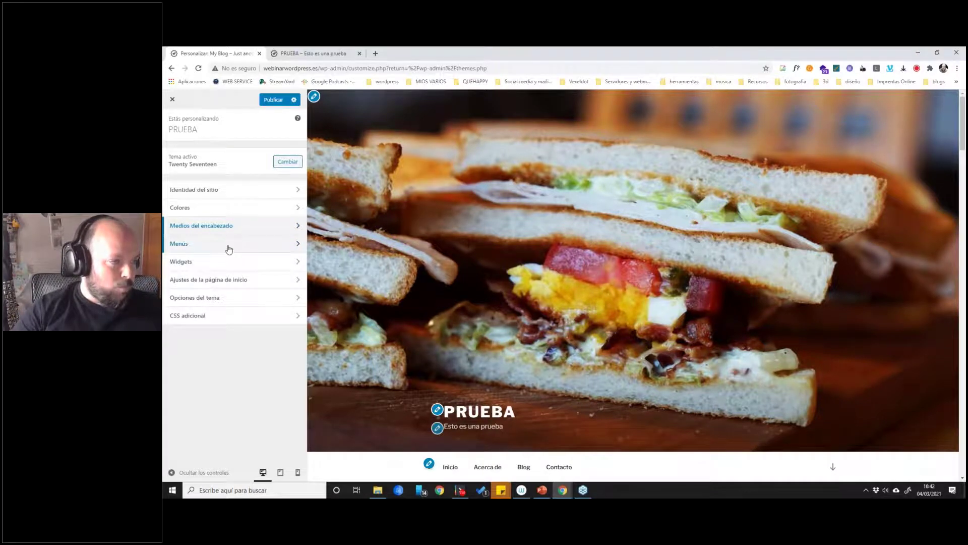
click(259, 246)
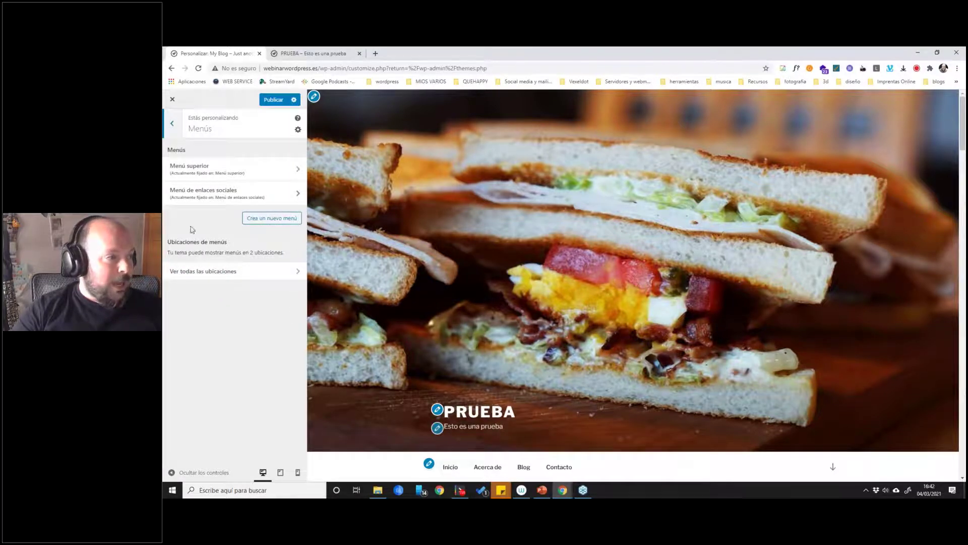
click(276, 171)
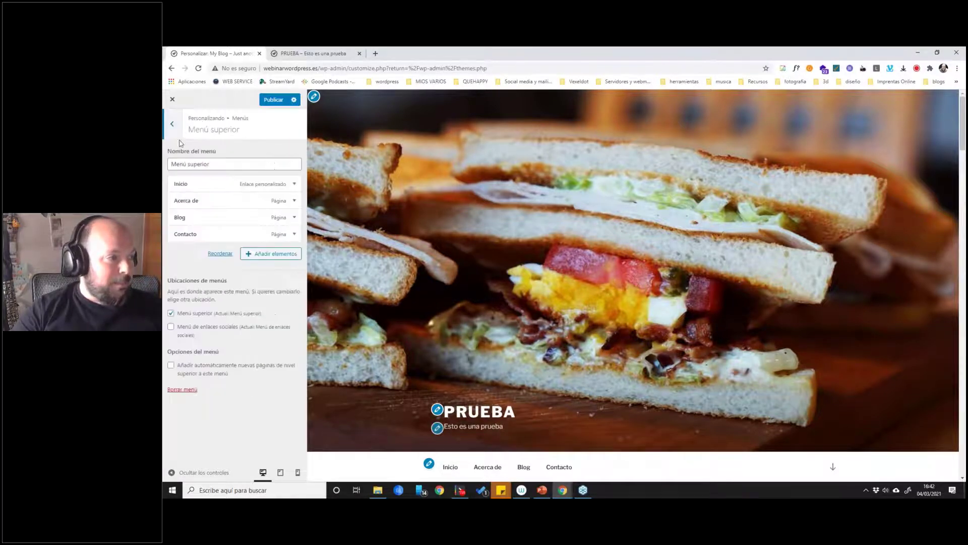
click(174, 131)
click(277, 194)
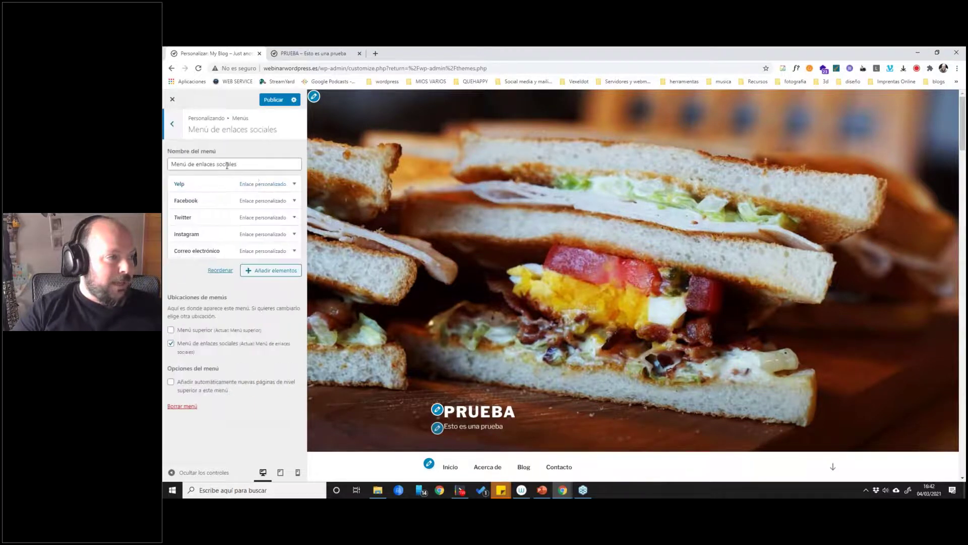
click(172, 124)
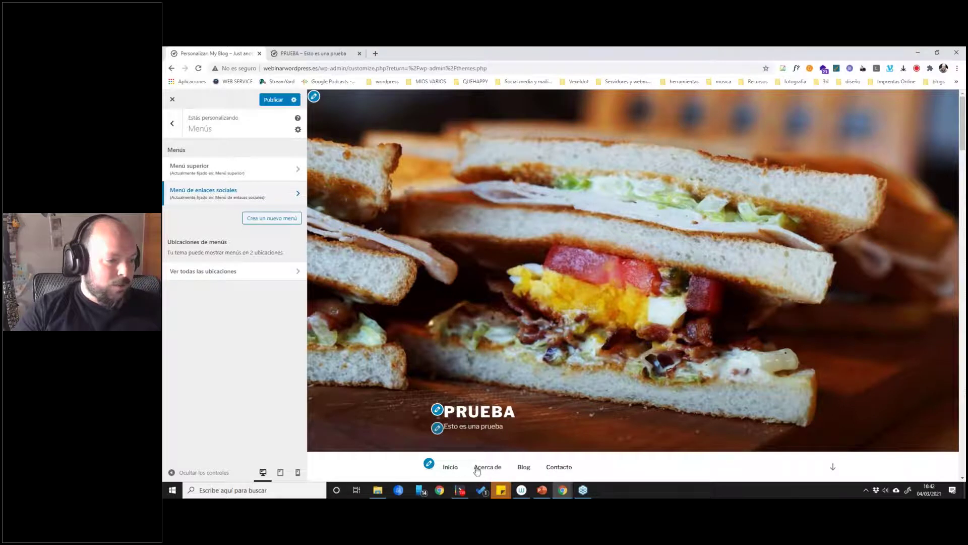
Compare the items of Menú superior and Menú de enlaces sociales with the header navigation and footer icons in the preview.
click(221, 169)
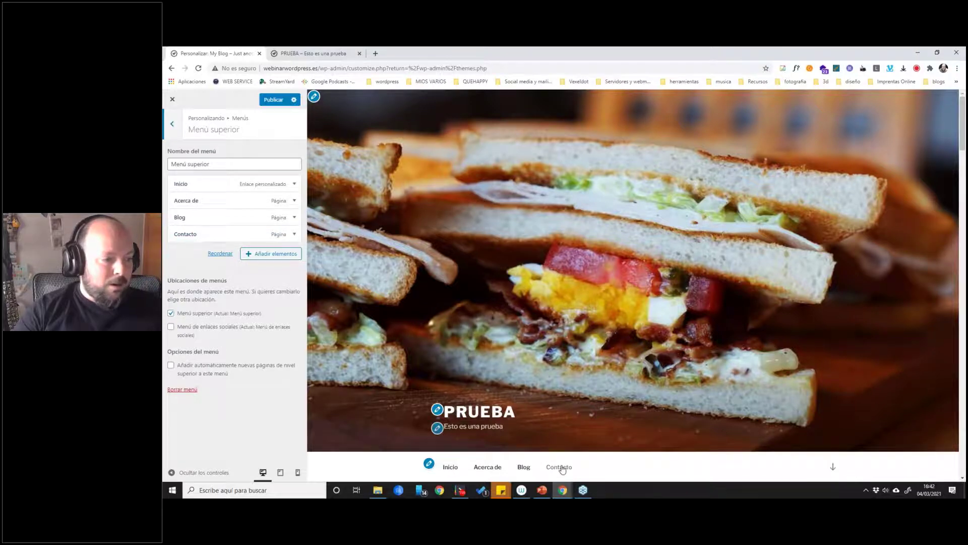
scroll(519, 353, down, 3)
scroll(482, 391, up, 3)
click(171, 125)
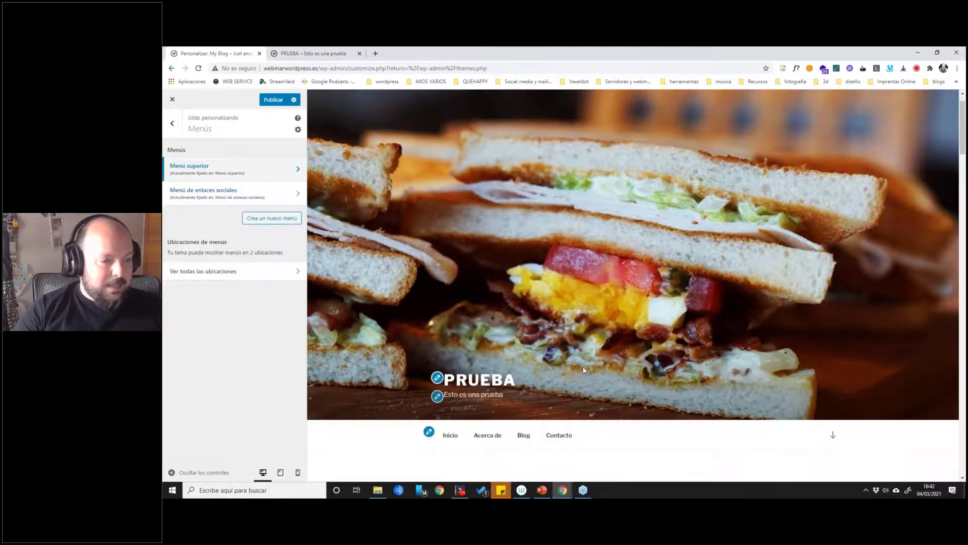
scroll(647, 433, down, 15)
scroll(648, 441, down, 10)
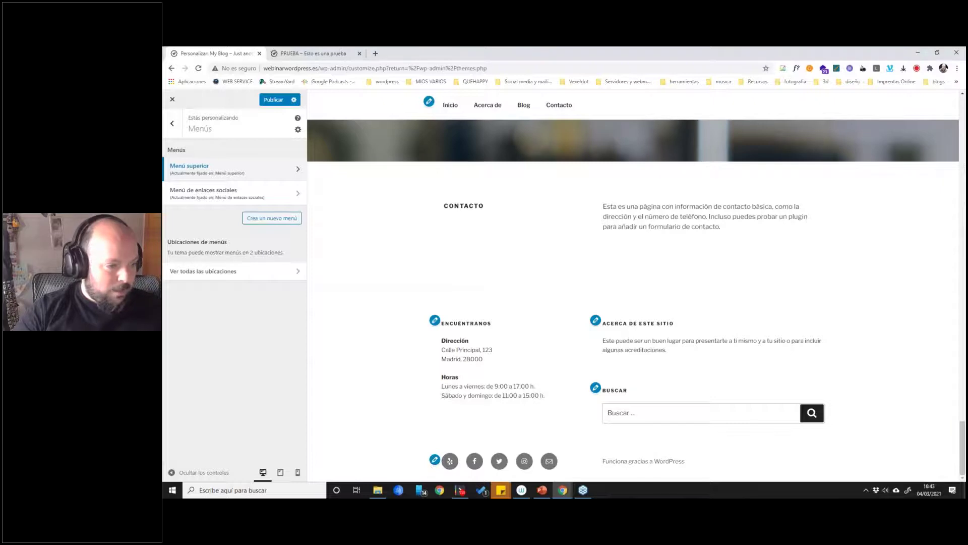
click(202, 192)
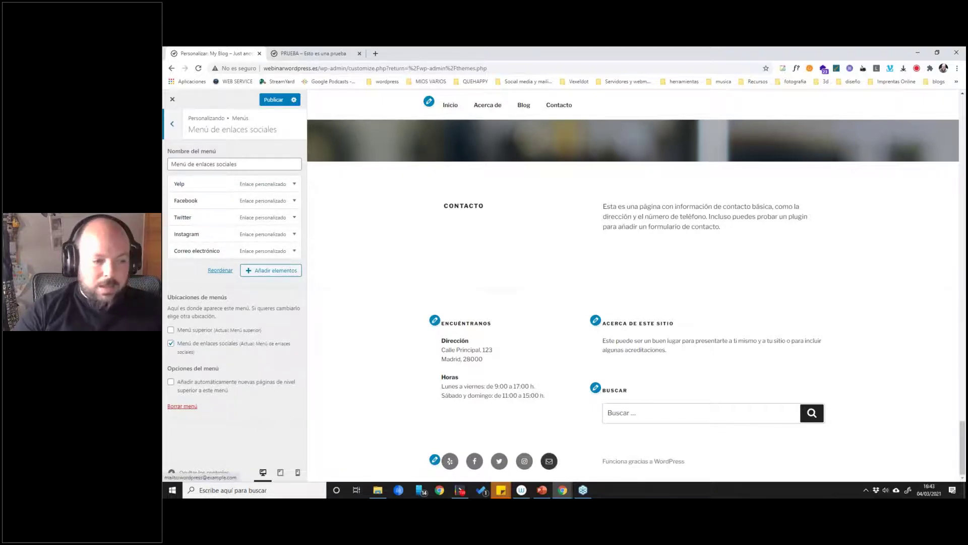
click(172, 125)
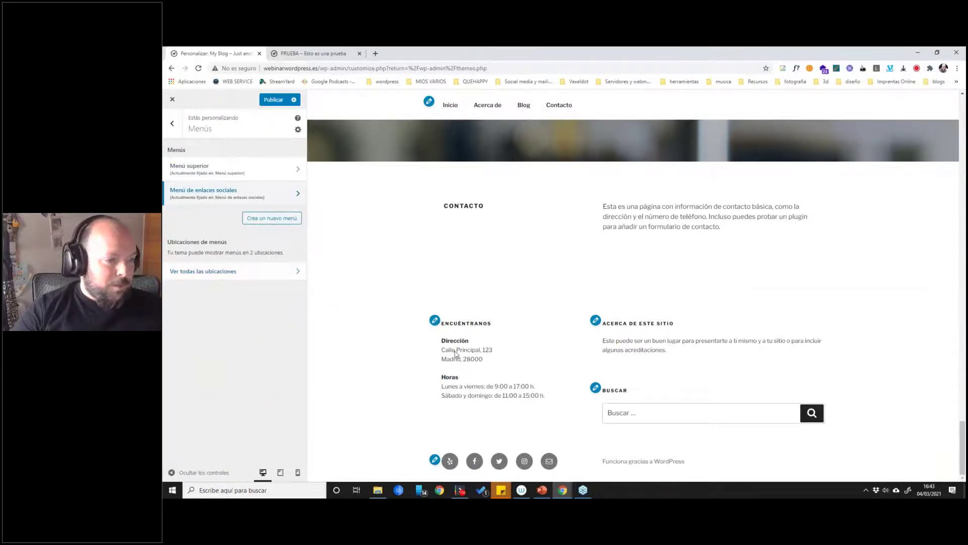
scroll(503, 288, up, 20)
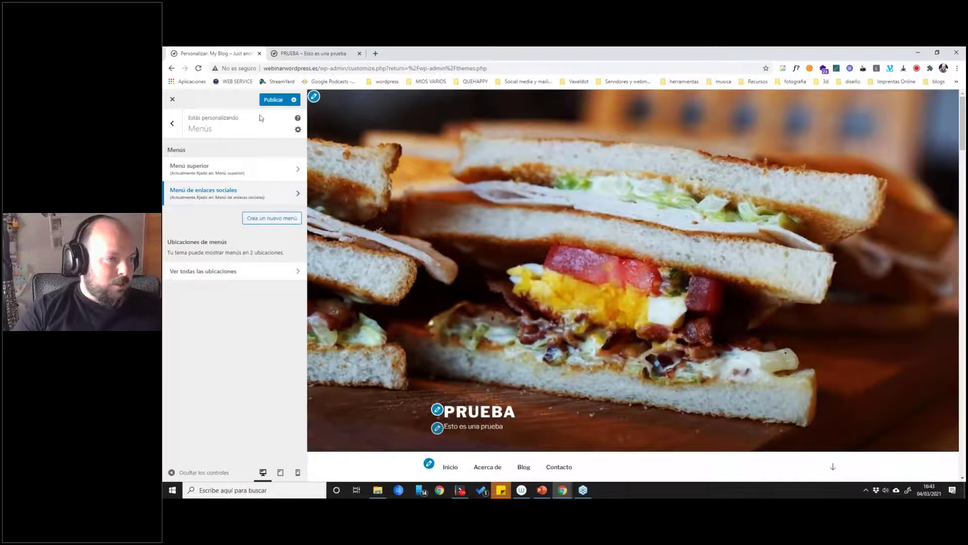
Go to the customizer's widget areas, look through the home page preview and open the widgets of Barra lateral del blog.
click(172, 124)
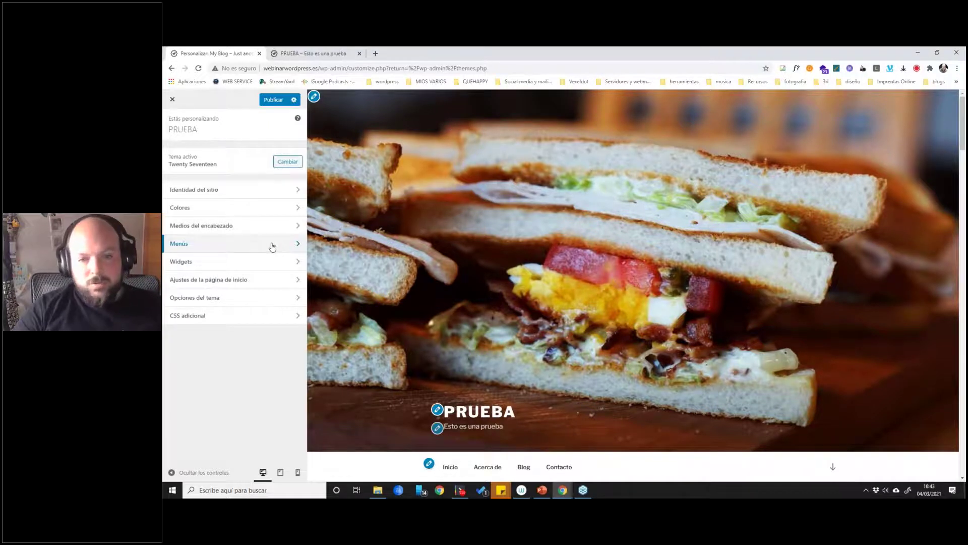
click(245, 268)
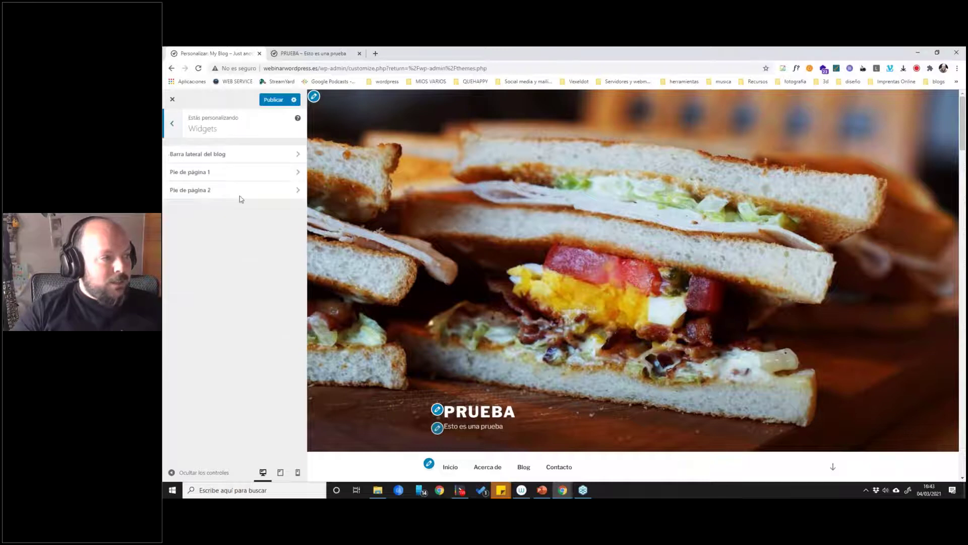
click(233, 157)
click(172, 123)
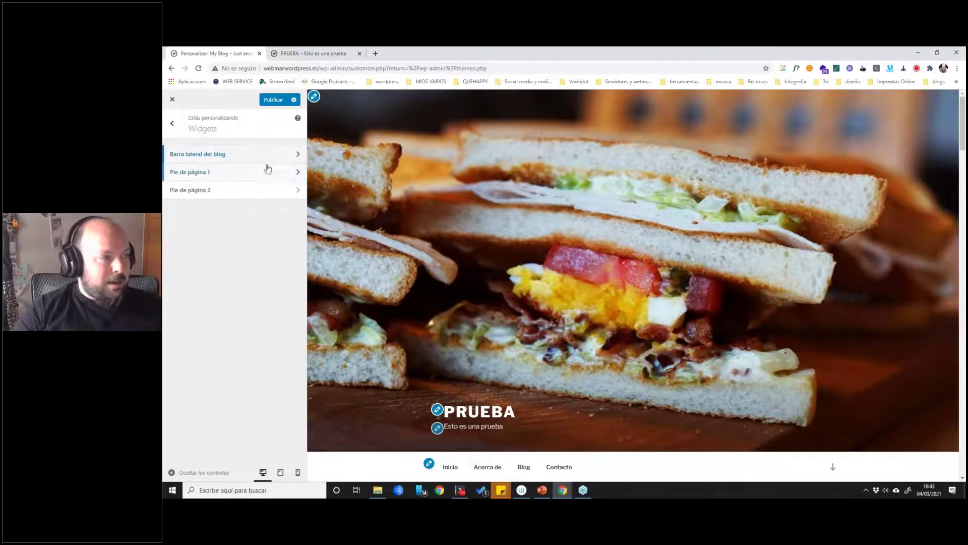
scroll(730, 371, down, 3)
scroll(730, 371, down, 15)
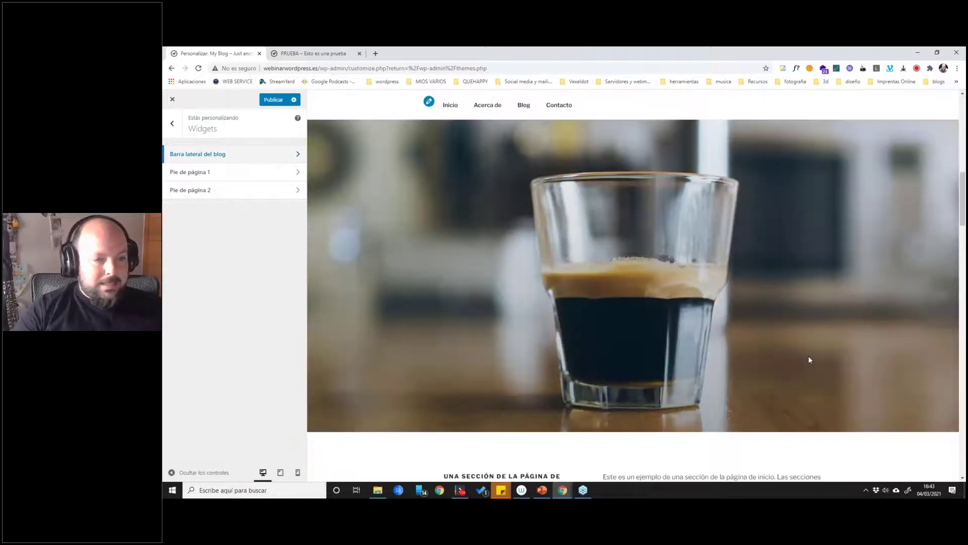
scroll(808, 357, down, 20)
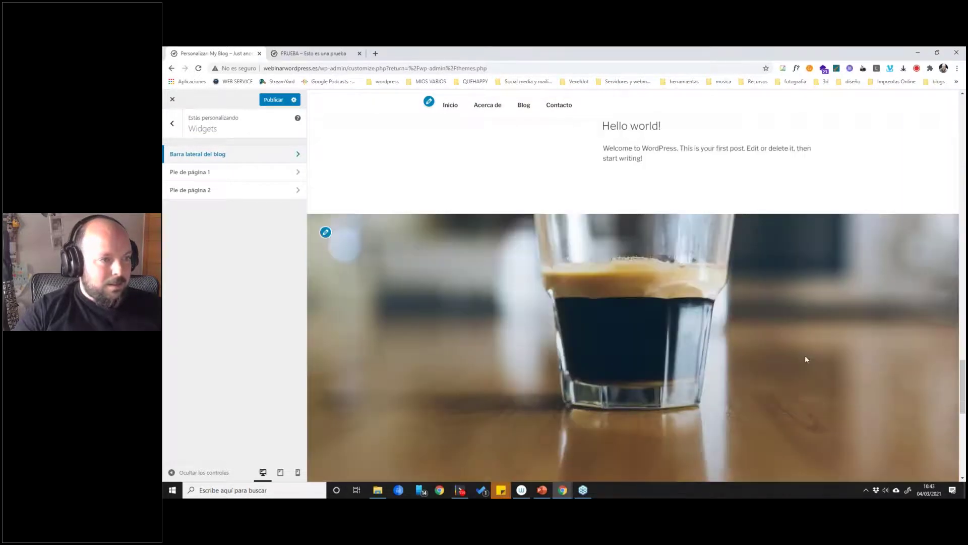
scroll(805, 359, down, 8)
scroll(798, 358, up, 20)
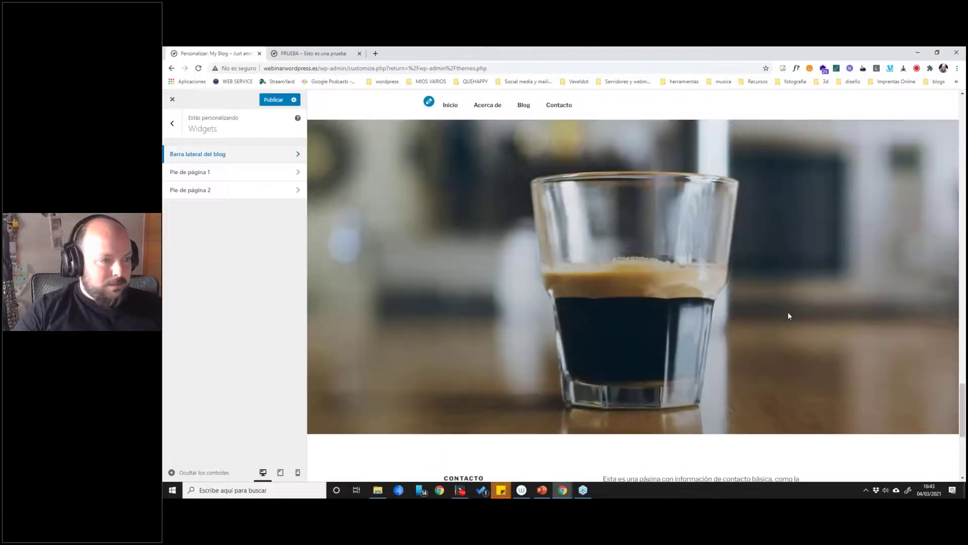
scroll(791, 313, down, 3)
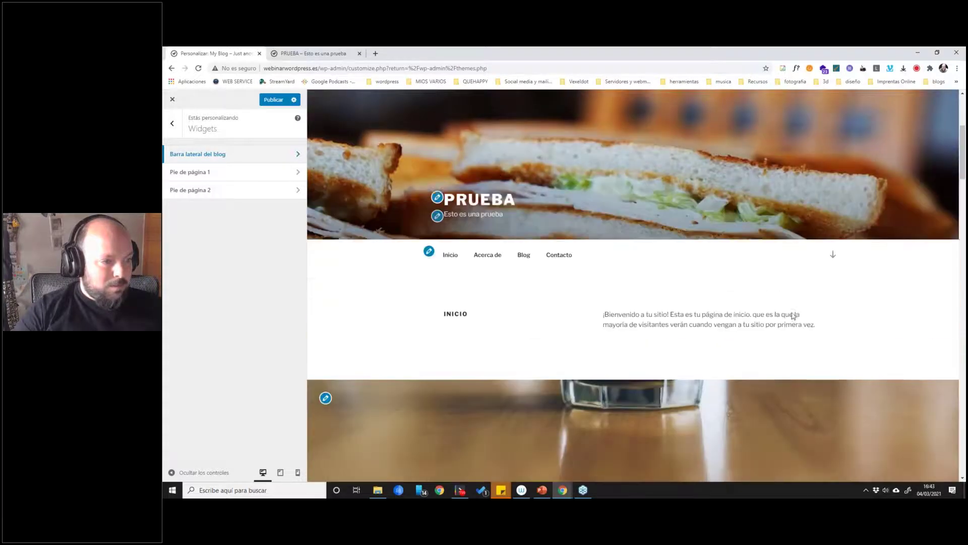
click(282, 156)
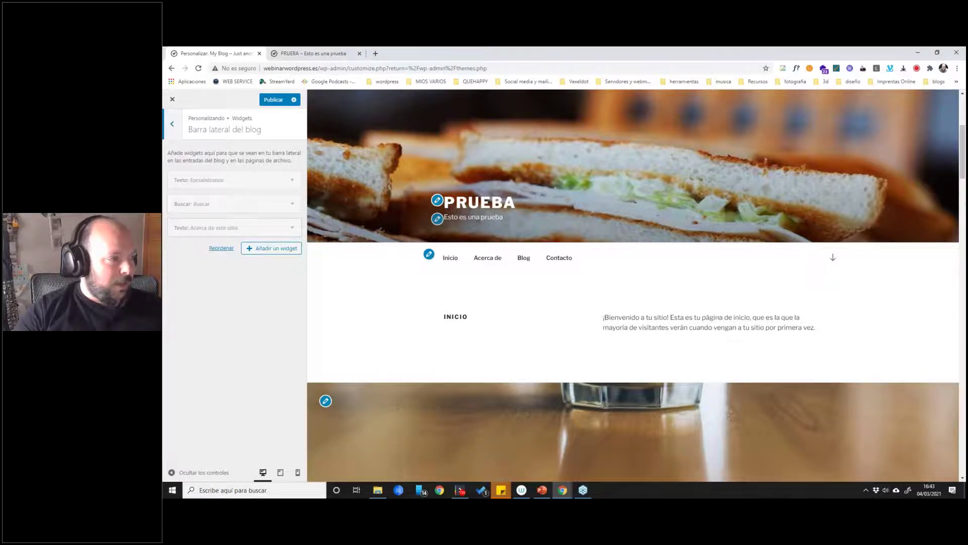
On the live site, open the Blog page and examine the Encuéntranos, Buscar and Acerca de este sitio sidebar widgets.
click(313, 54)
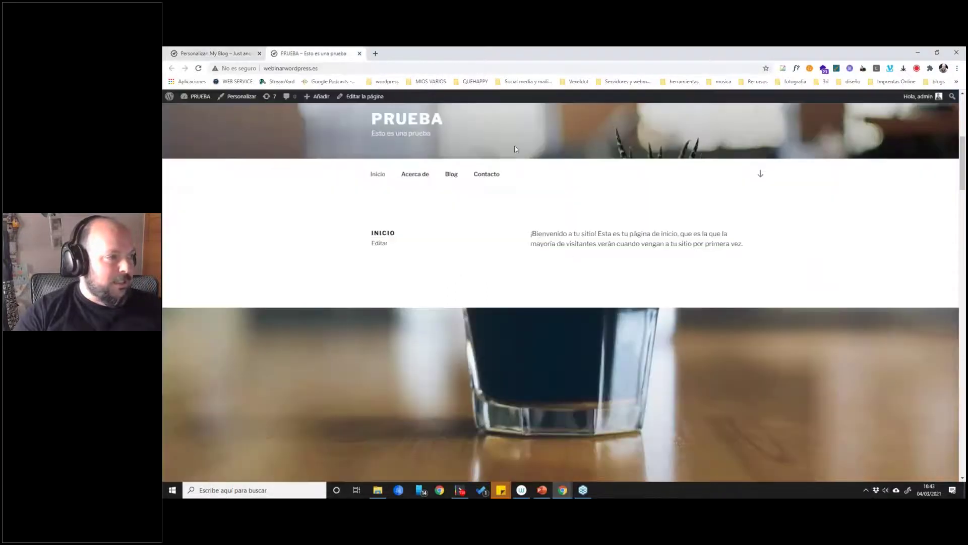
click(410, 119)
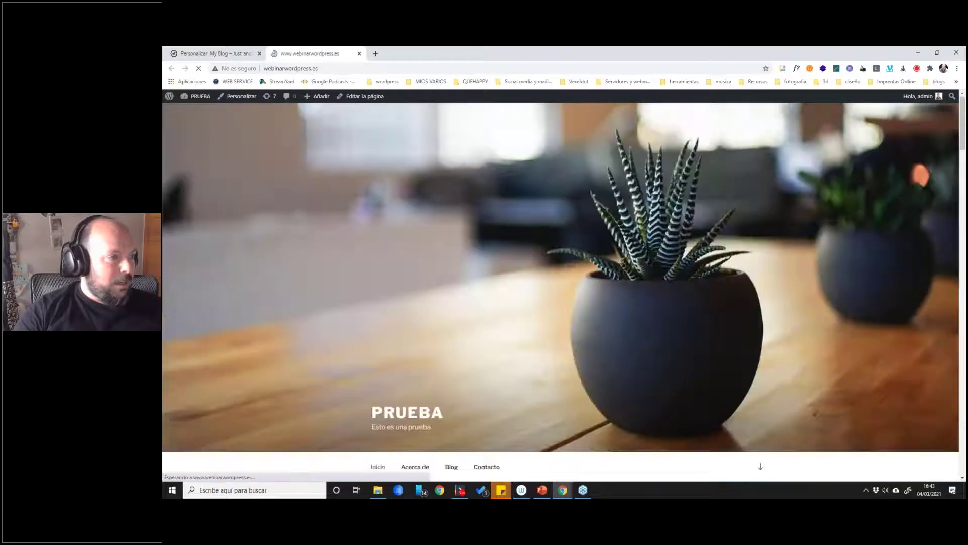
scroll(491, 228, down, 6)
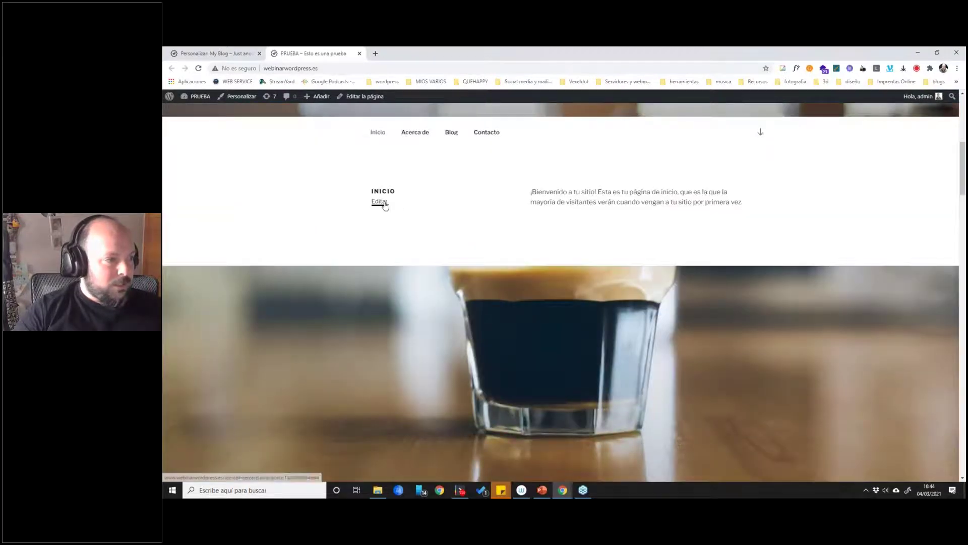
click(452, 133)
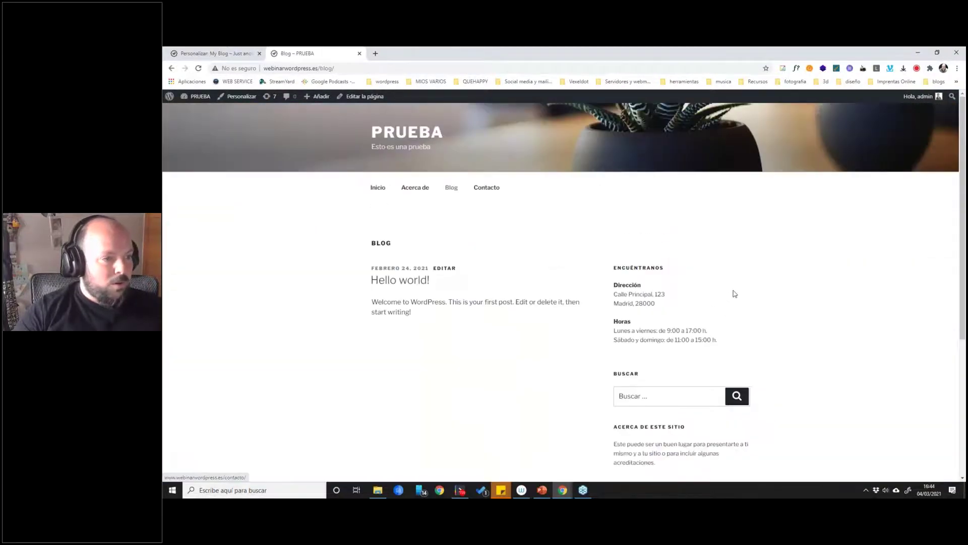
scroll(731, 290, down, 2)
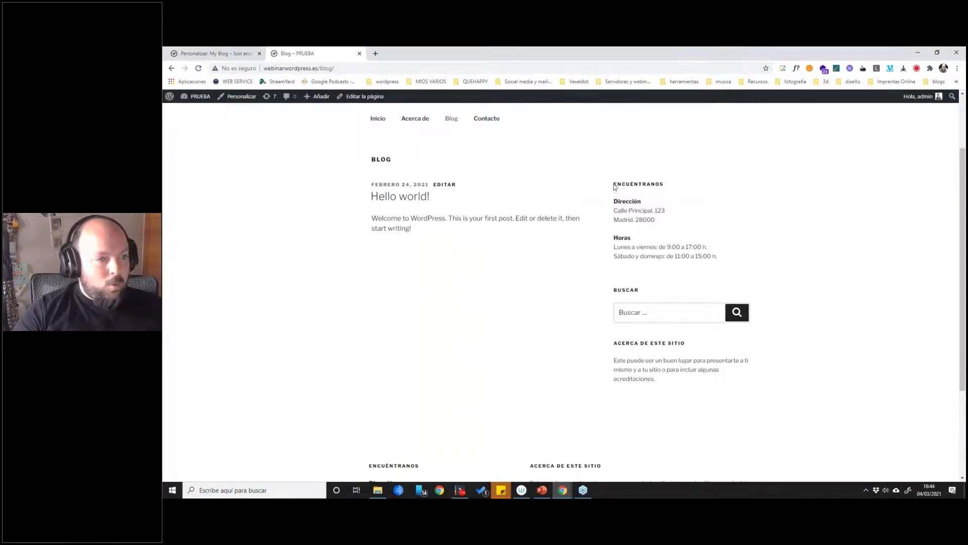
drag(630, 187, 715, 257)
drag(614, 288, 631, 291)
click(789, 319)
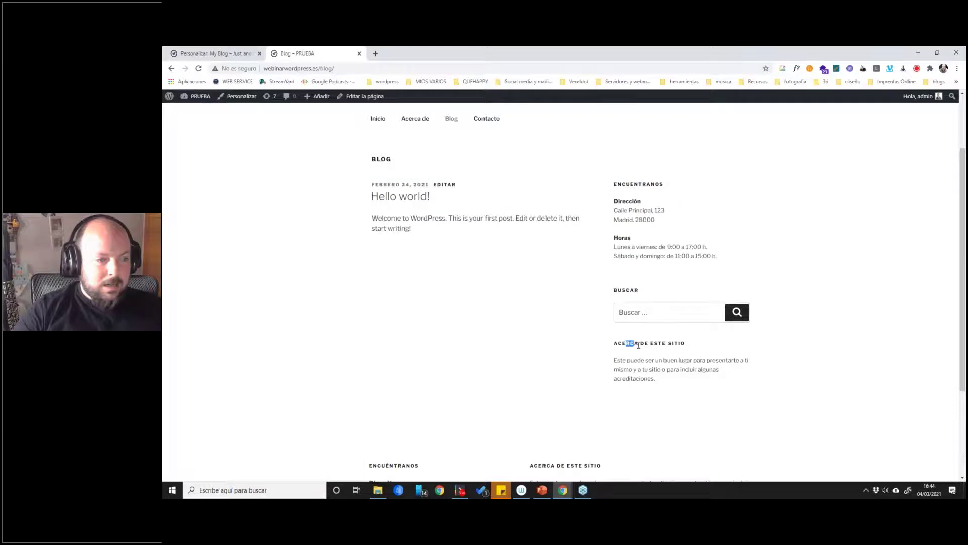
drag(634, 344, 707, 382)
click(509, 256)
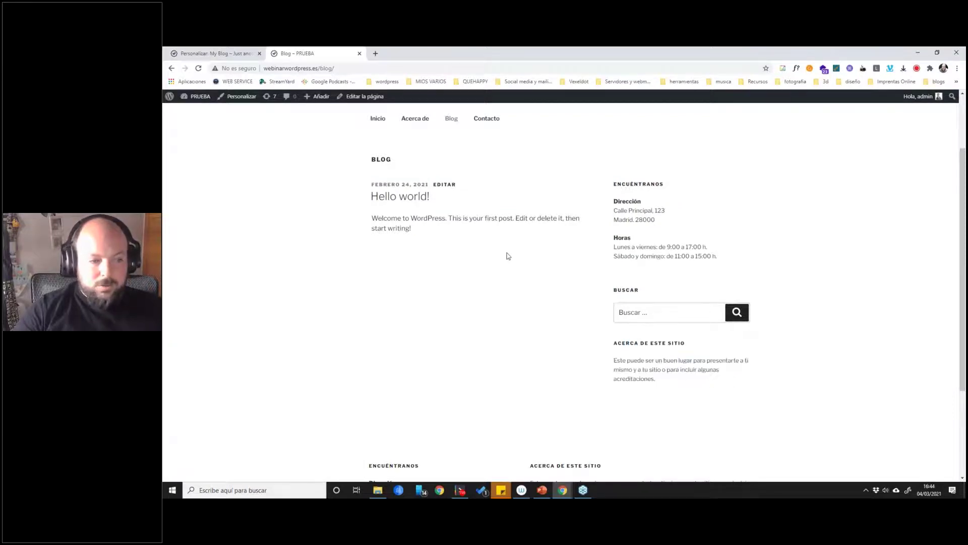
Replace the street name in the blog sidebar's Encuéntranos text widget, publish the change and reload the live blog page.
click(220, 54)
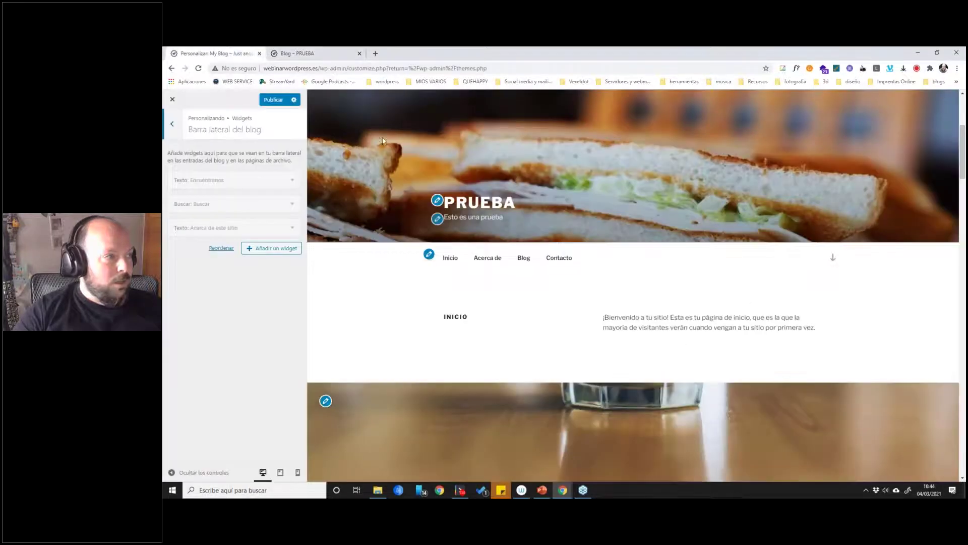
click(292, 182)
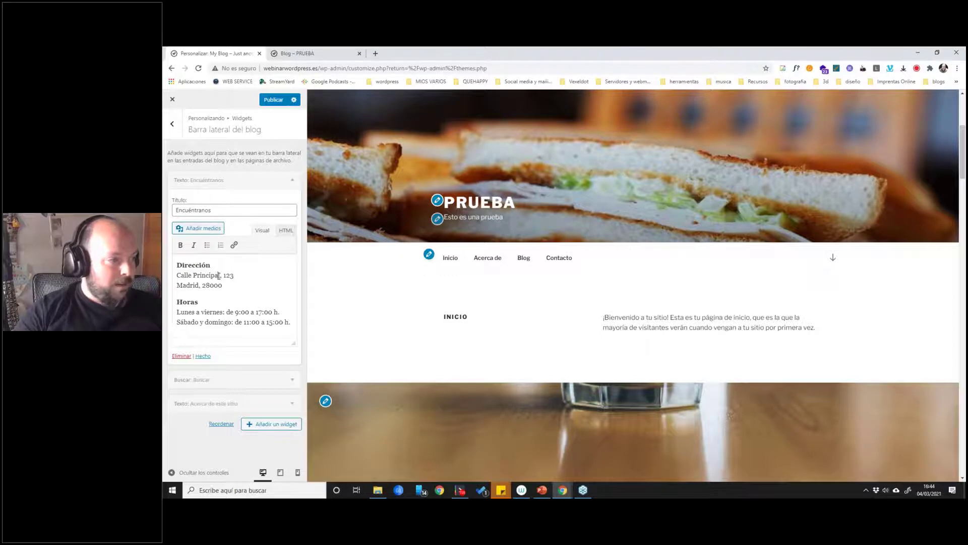
key(ctrl+shift+Left)
text(Trasera)
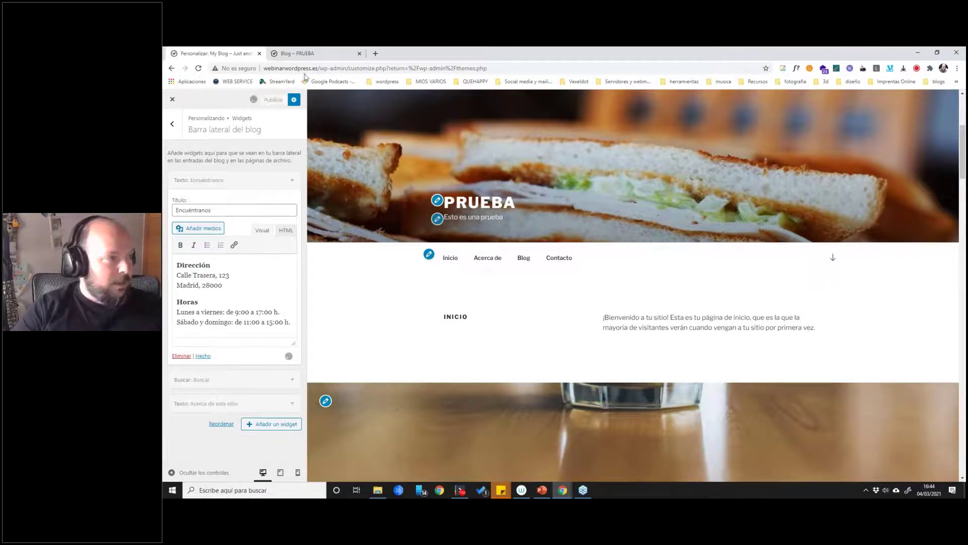
click(311, 55)
key(F5)
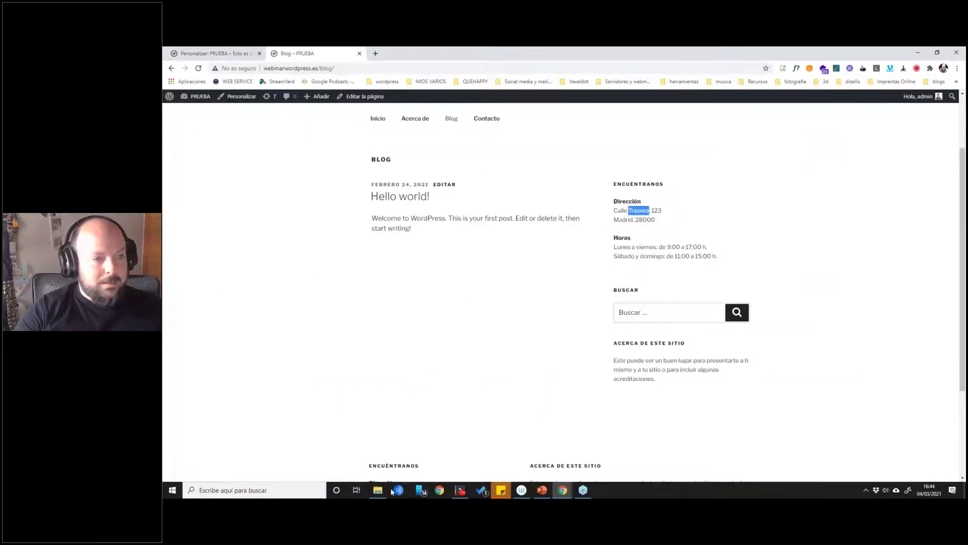
Add a Calendario widget titled "Eventos" to Barra lateral del blog and publish the change.
click(212, 53)
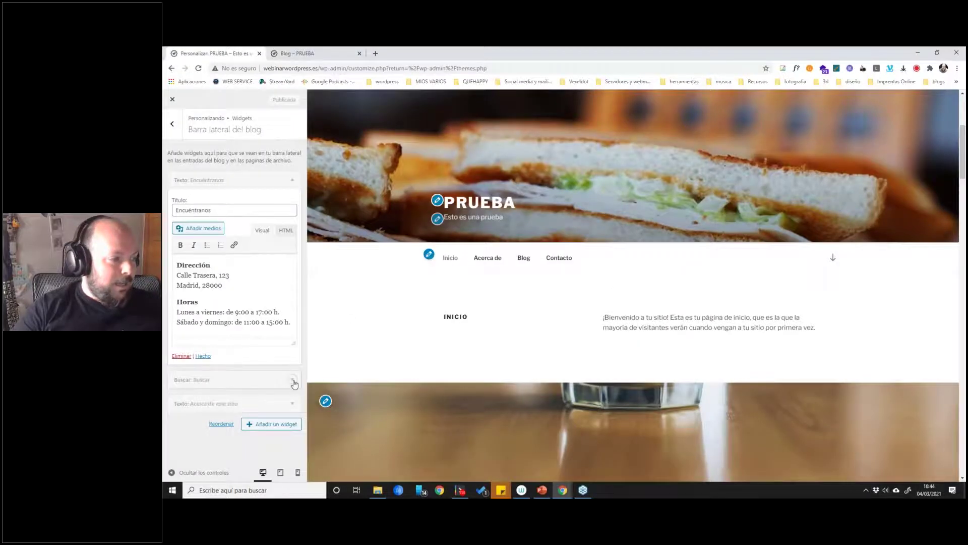
click(293, 382)
click(291, 275)
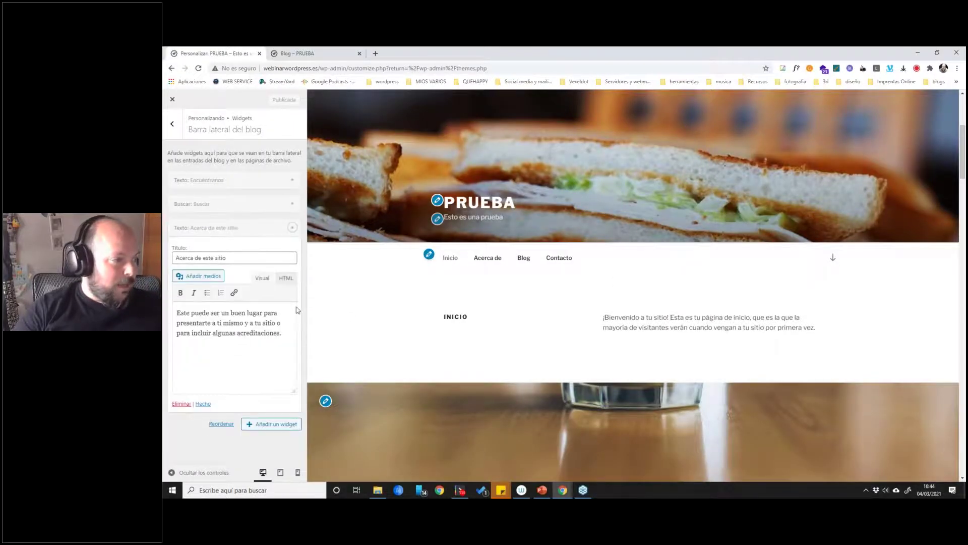
click(258, 424)
click(358, 229)
click(213, 281)
text(Eventos)
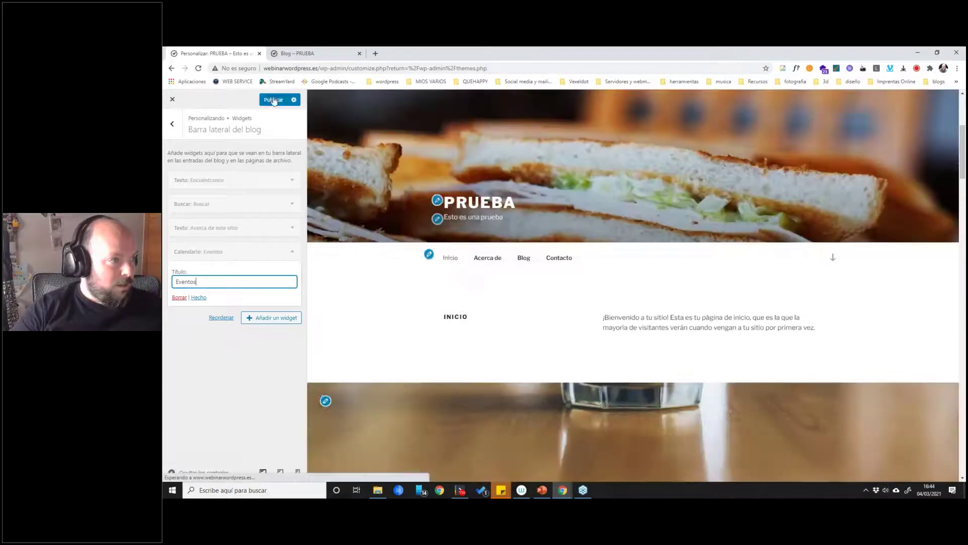
click(273, 100)
Reload the live blog page and examine the Eventos calendar in its sidebar.
click(325, 52)
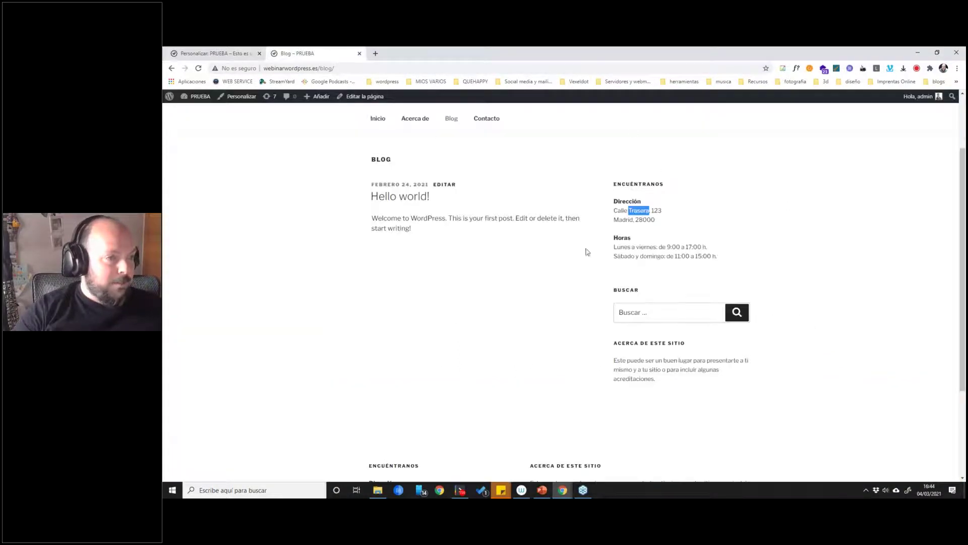
click(197, 69)
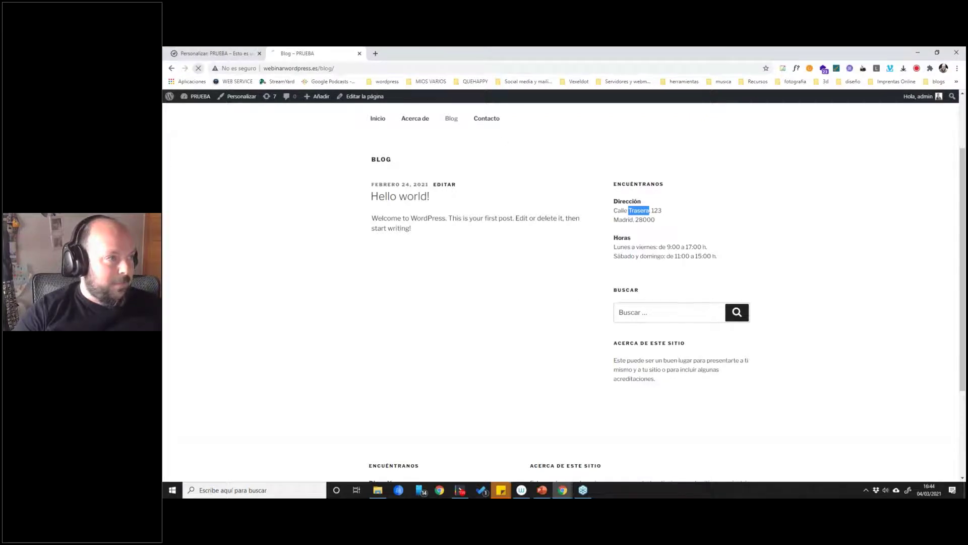
scroll(769, 350, down, 1)
scroll(769, 350, down, 2)
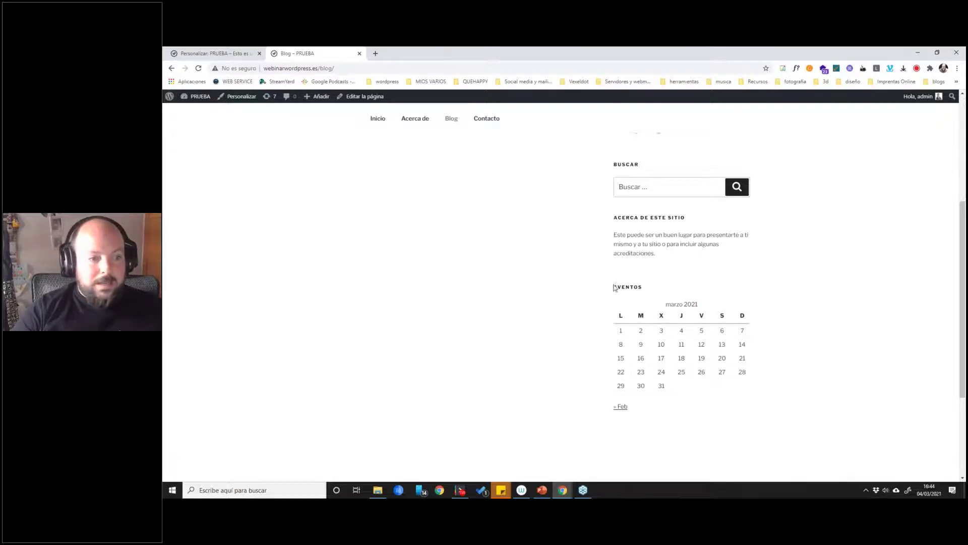
drag(615, 286, 676, 407)
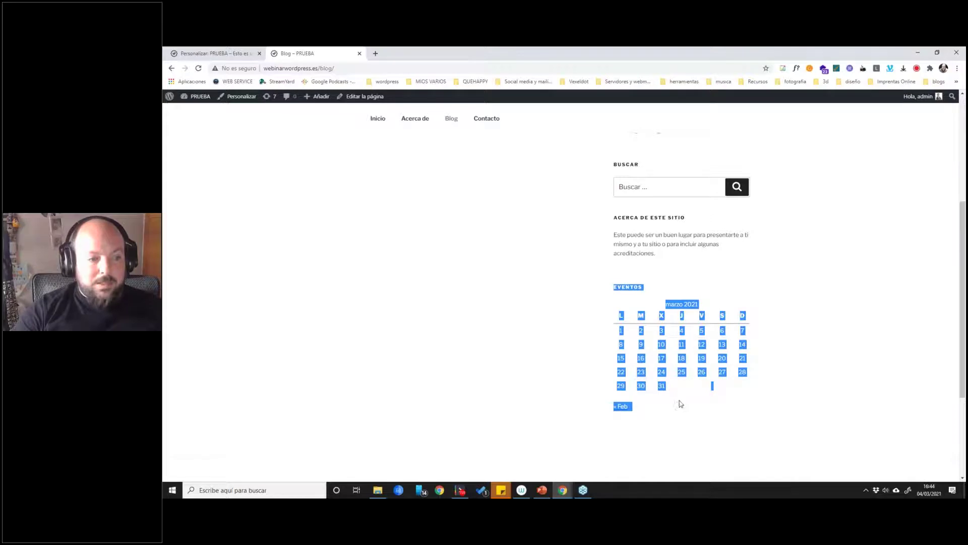
click(696, 401)
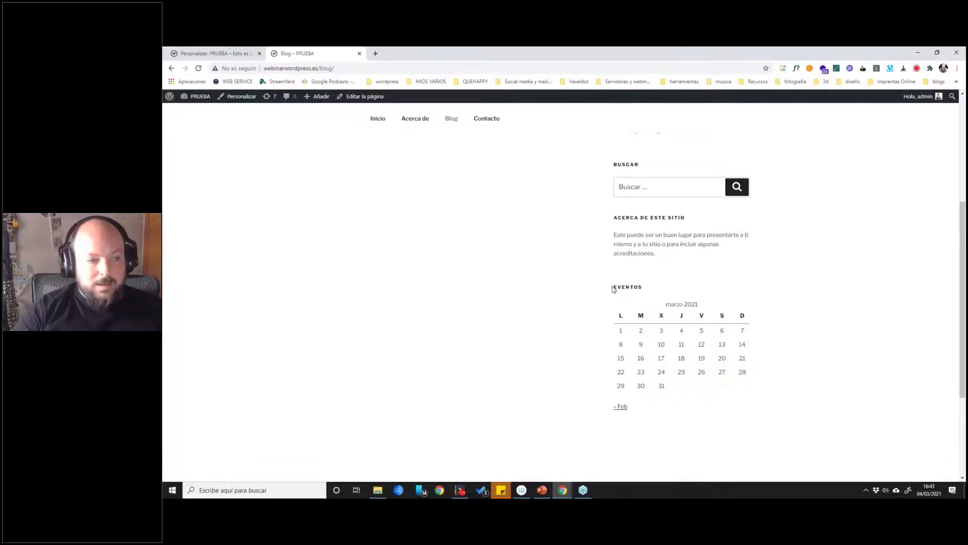
drag(615, 286, 690, 403)
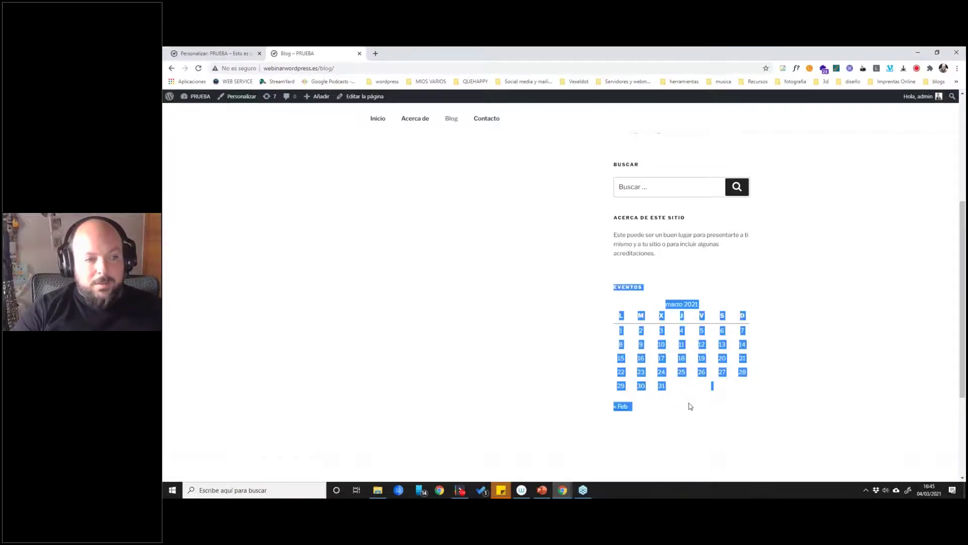
click(688, 400)
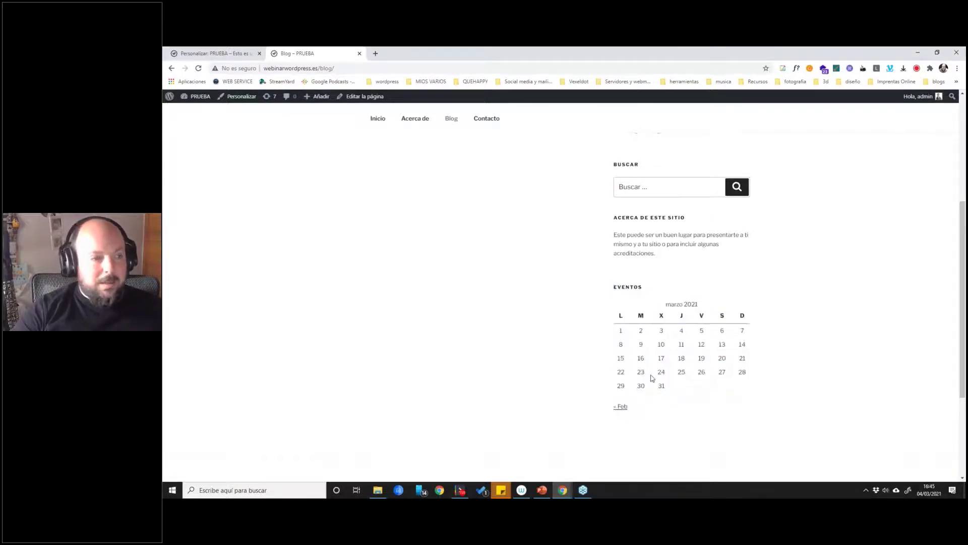
Return the live site from the Blog page to its home page.
click(208, 55)
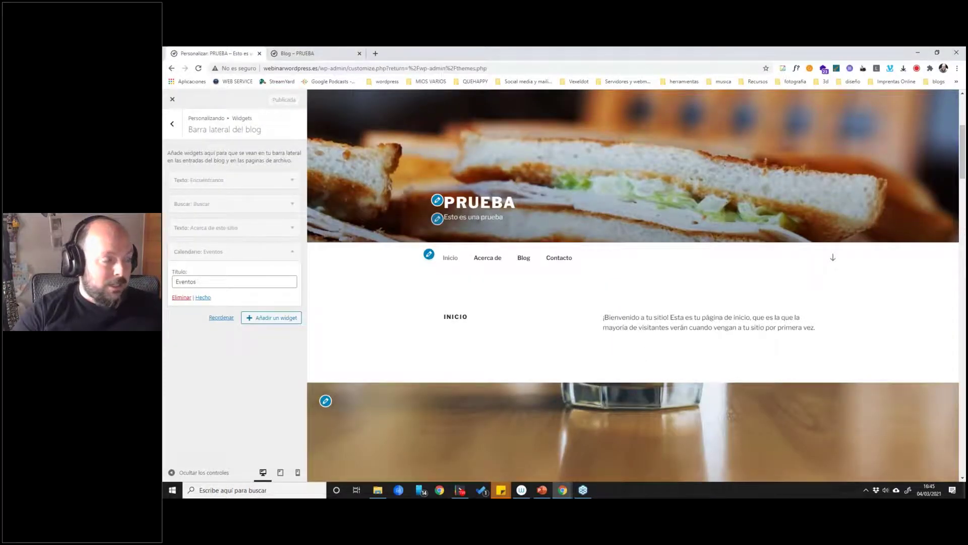
click(313, 53)
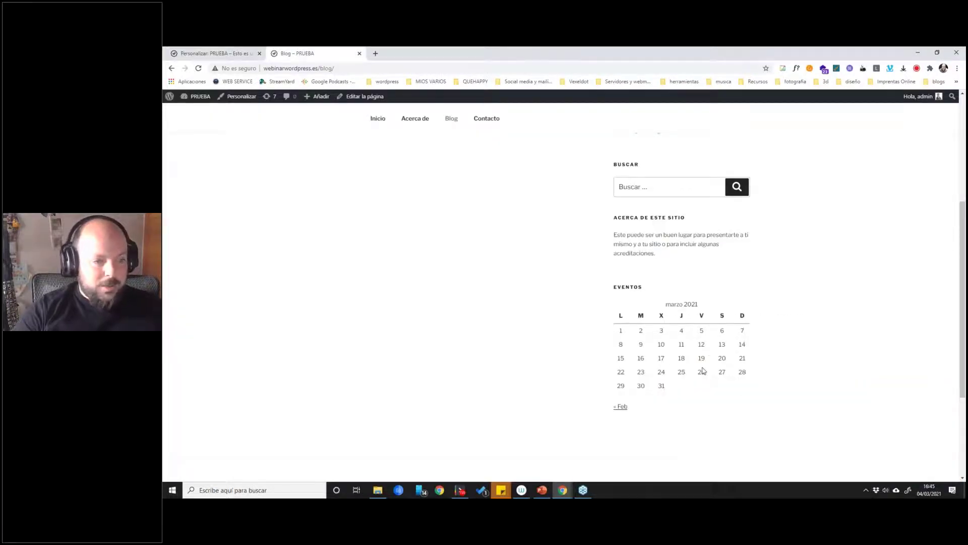
click(172, 69)
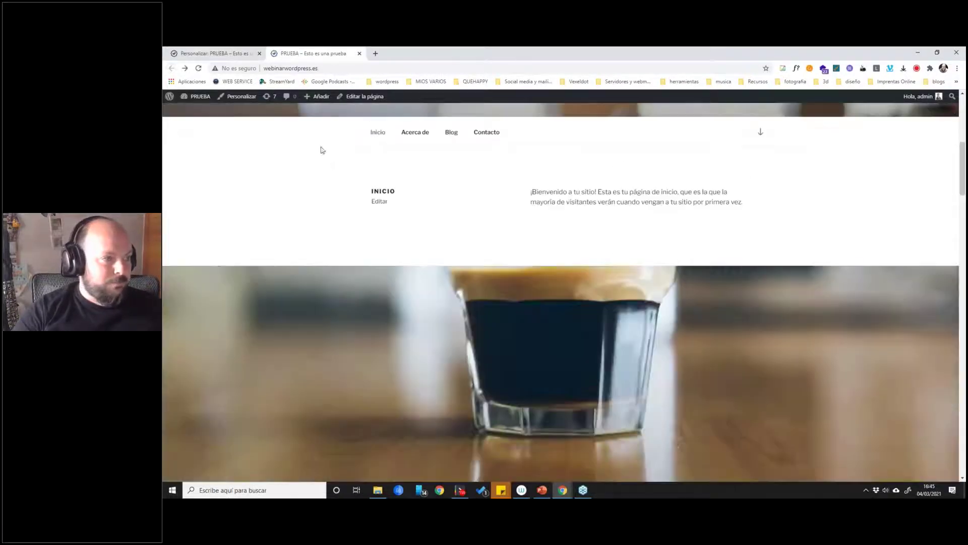
In the customizer, browse the widgets available to add to Barra lateral del blog.
click(211, 53)
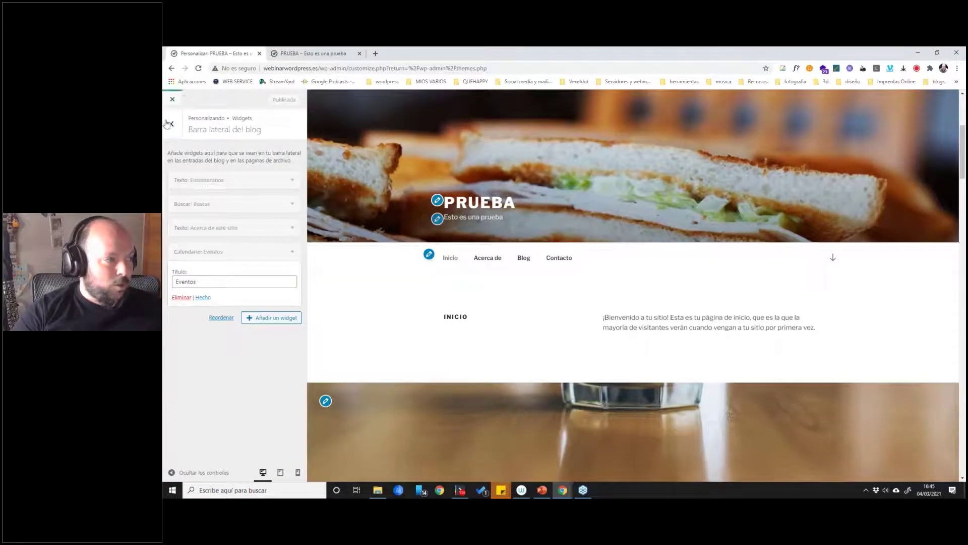
click(284, 319)
drag(431, 154, 429, 320)
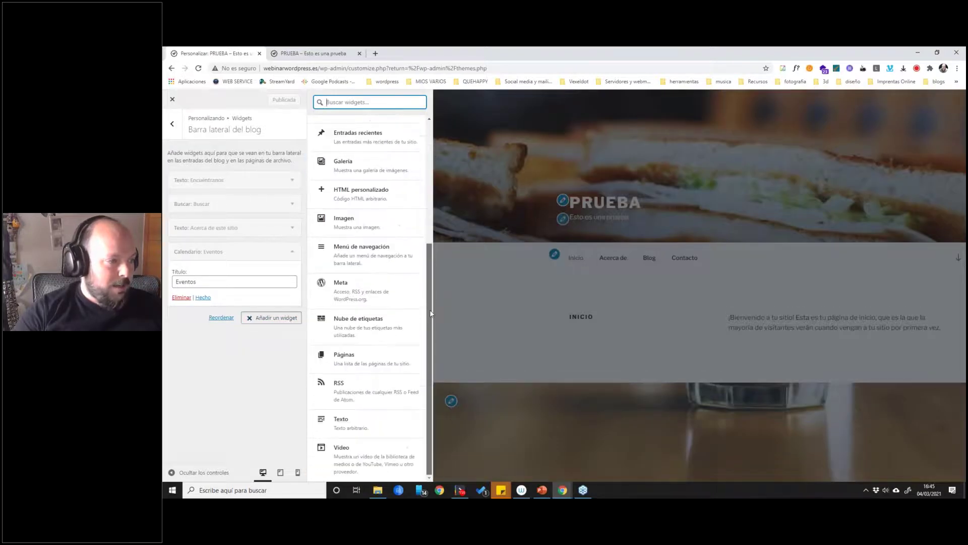
drag(424, 284, 439, 132)
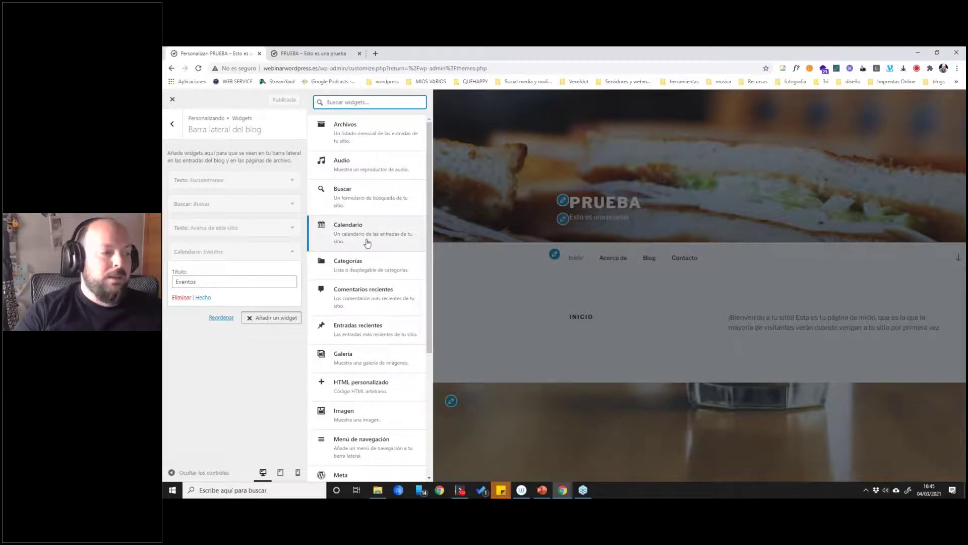
Return to the widget areas list and examine the Encuéntranos, Acerca de este sitio and Buscar footer widgets in the preview.
click(172, 123)
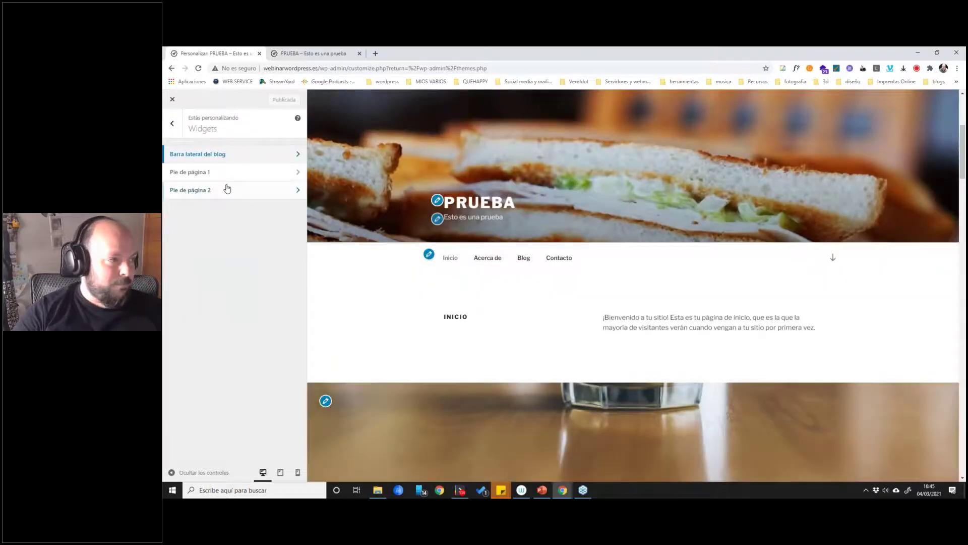
scroll(686, 391, down, 10)
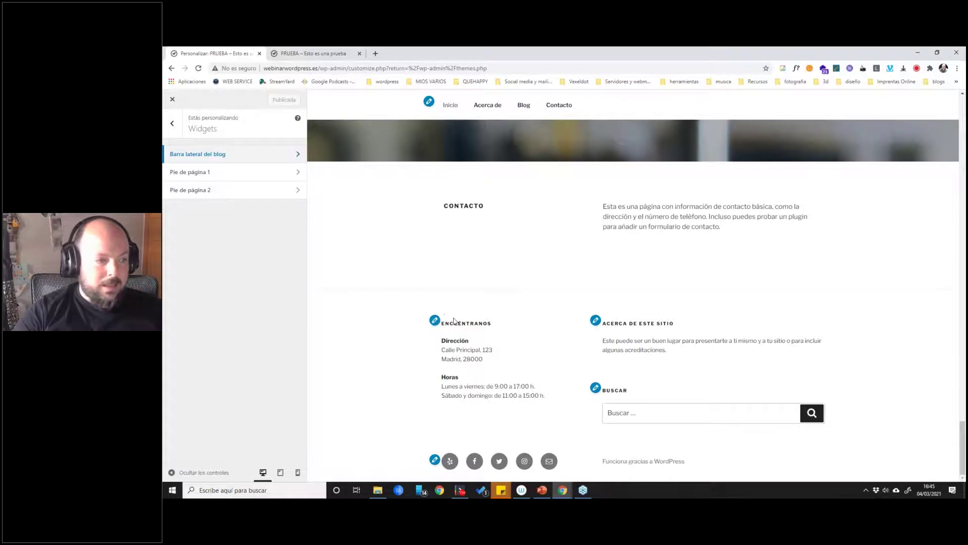
drag(453, 323, 482, 395)
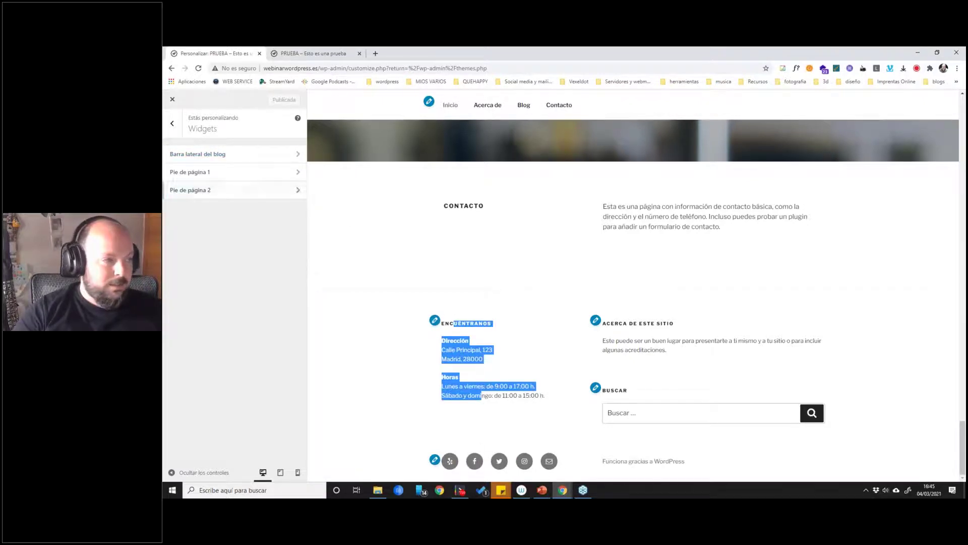
drag(615, 323, 685, 352)
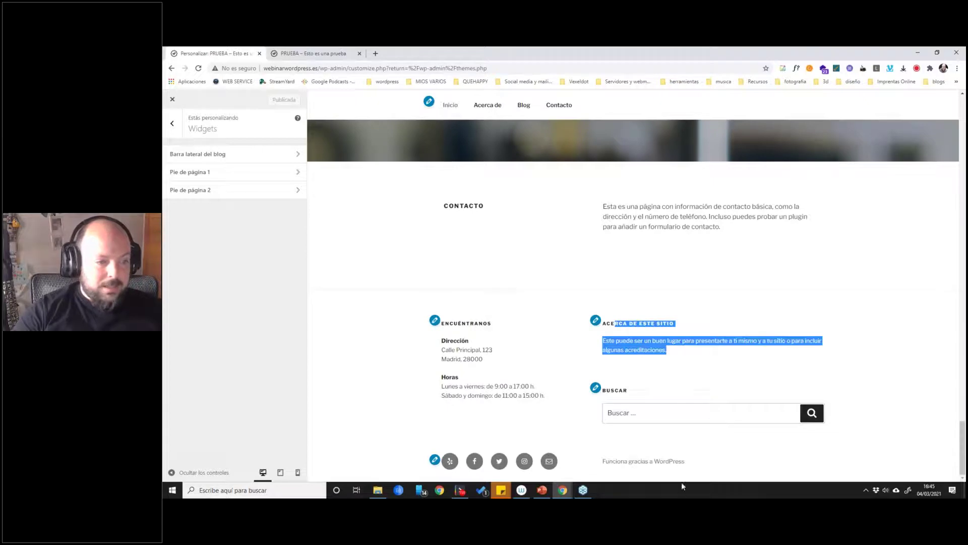
click(622, 406)
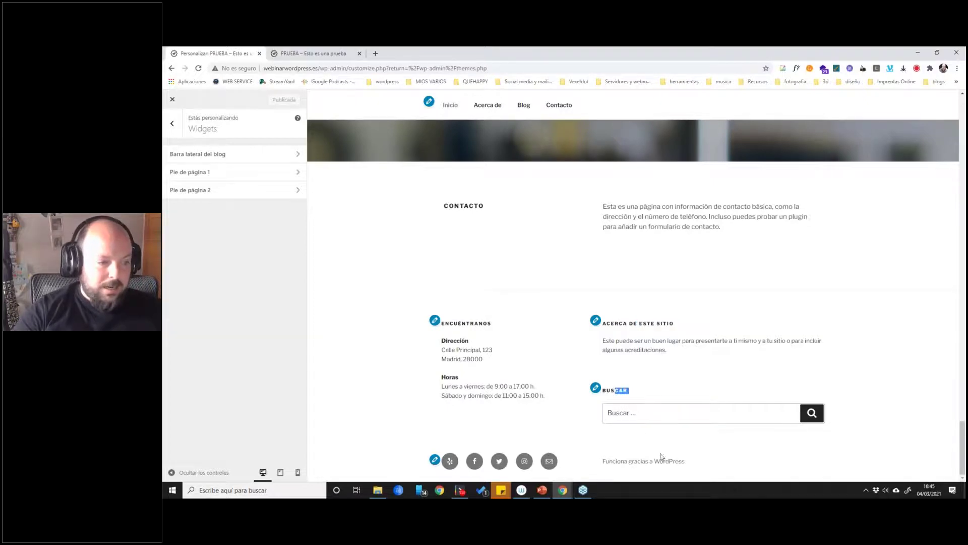
Open the Pie de página 1 and Pie de página 2 widget areas and compare their widgets with the previewed footer.
click(216, 177)
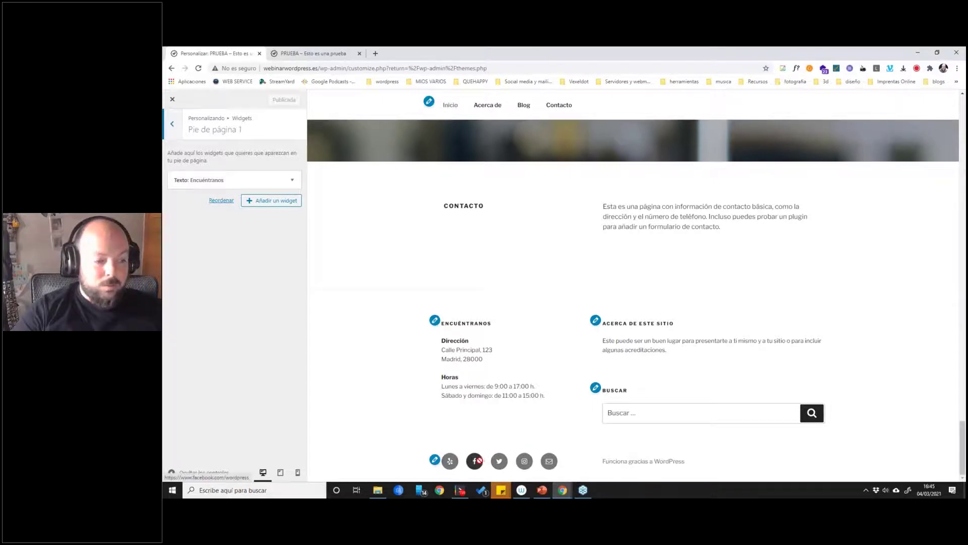
click(174, 125)
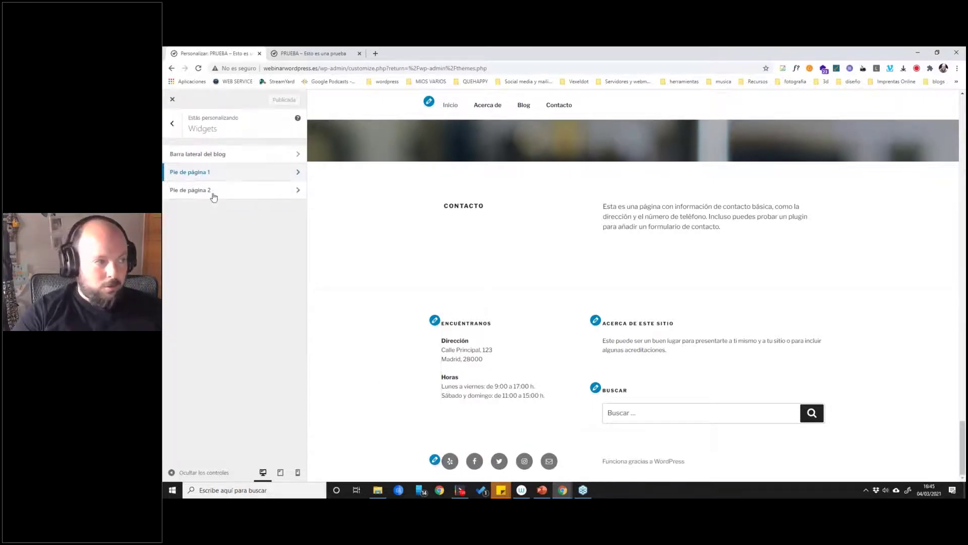
click(204, 191)
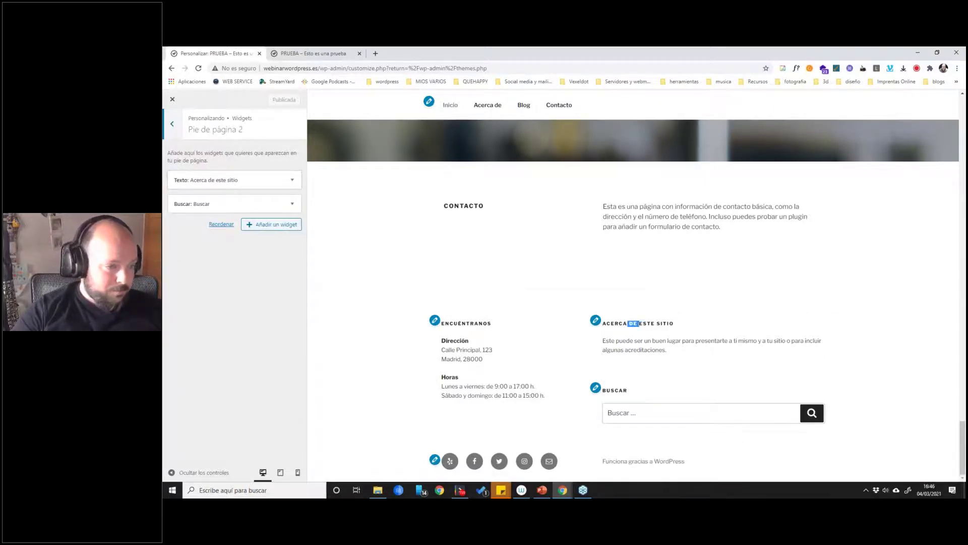
drag(638, 323, 717, 368)
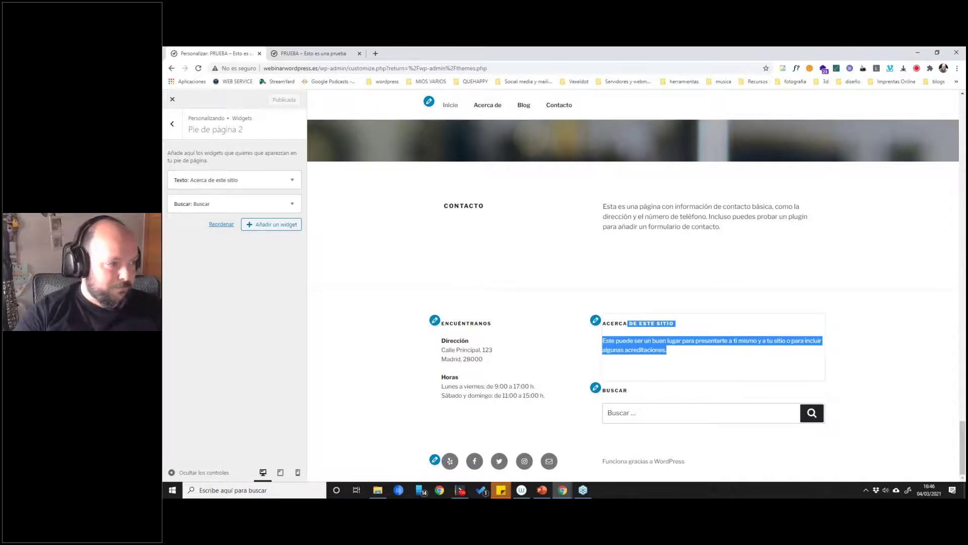
Browse the widgets available for Pie de página 2 and leave the area without adding one.
click(269, 225)
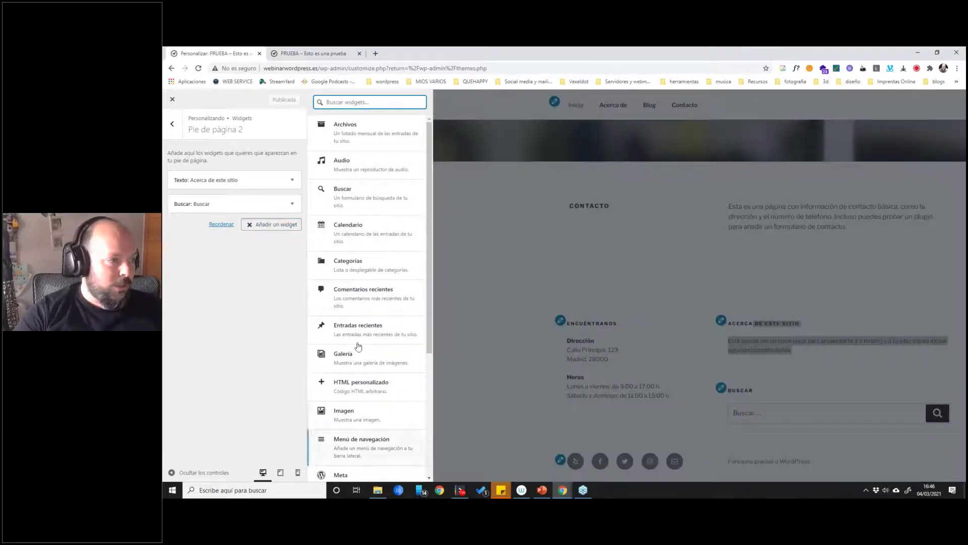
scroll(368, 166, down, 4)
scroll(368, 166, up, 4)
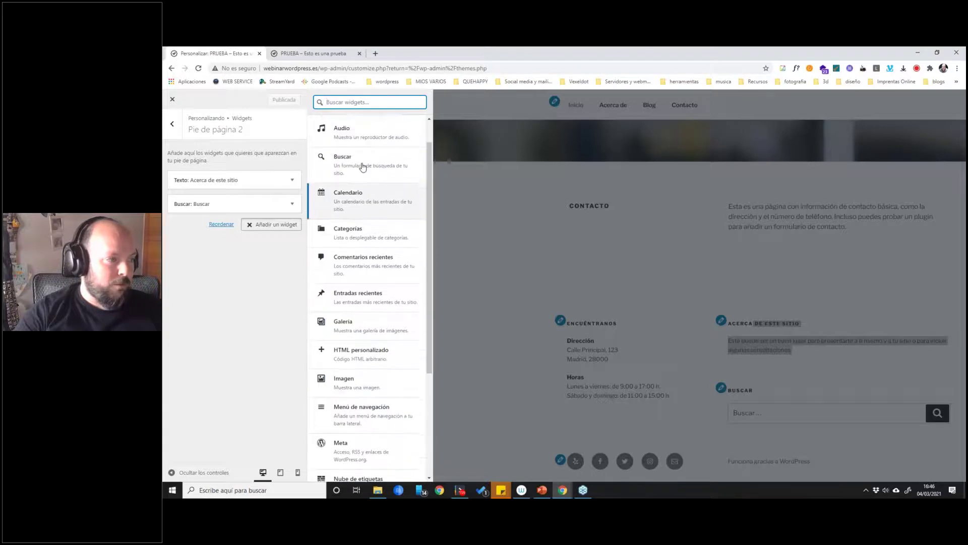
click(172, 124)
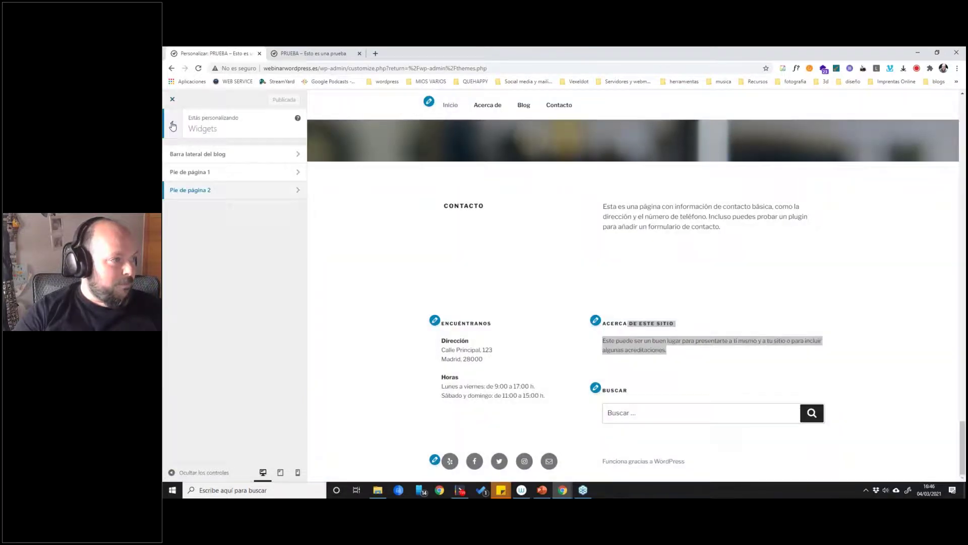
Open Ajustes de la página de inicio and examine the static Inicio page in the preview.
click(172, 124)
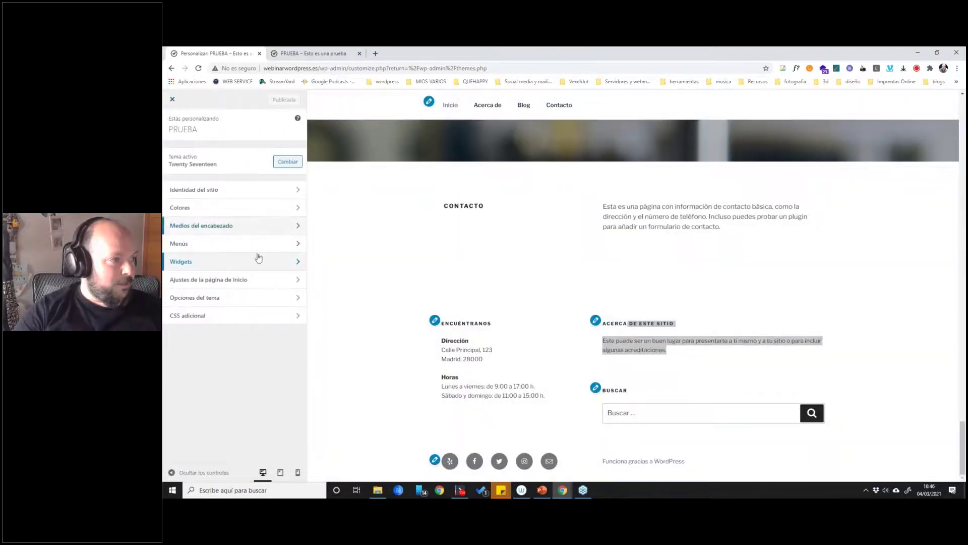
click(225, 282)
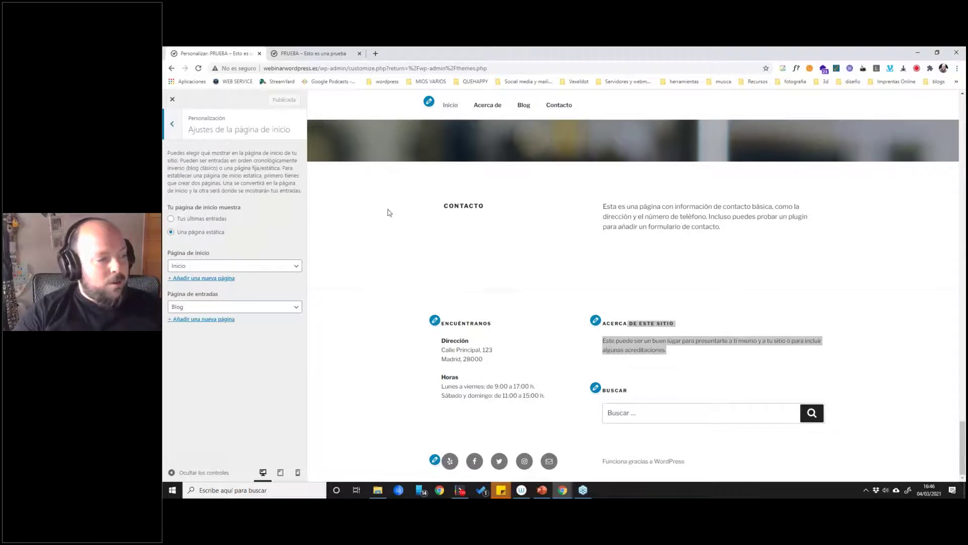
scroll(546, 259, up, 15)
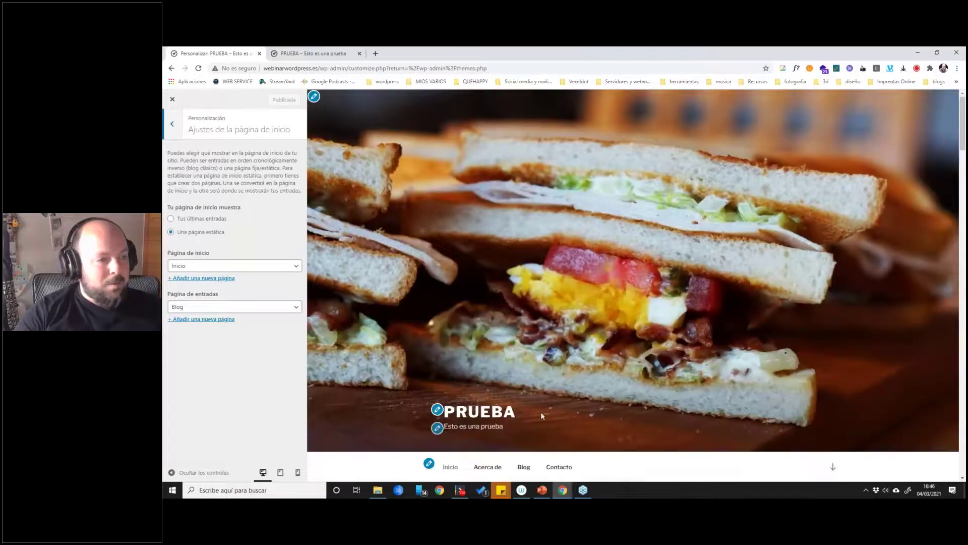
scroll(628, 331, down, 7)
scroll(499, 226, up, 1)
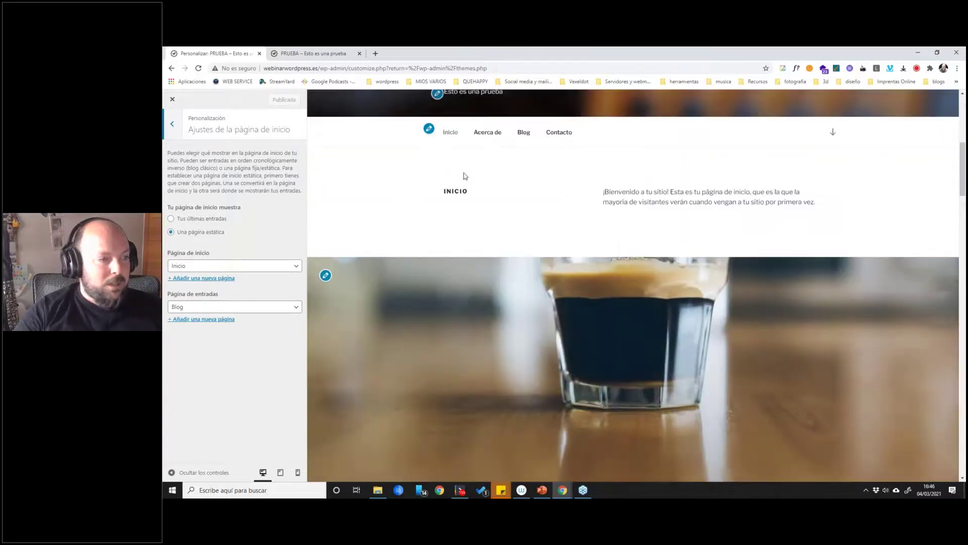
Examine the live home page's sections from the header through Acerca de, Blog and Contacto down to the footer.
click(317, 54)
scroll(512, 230, up, 7)
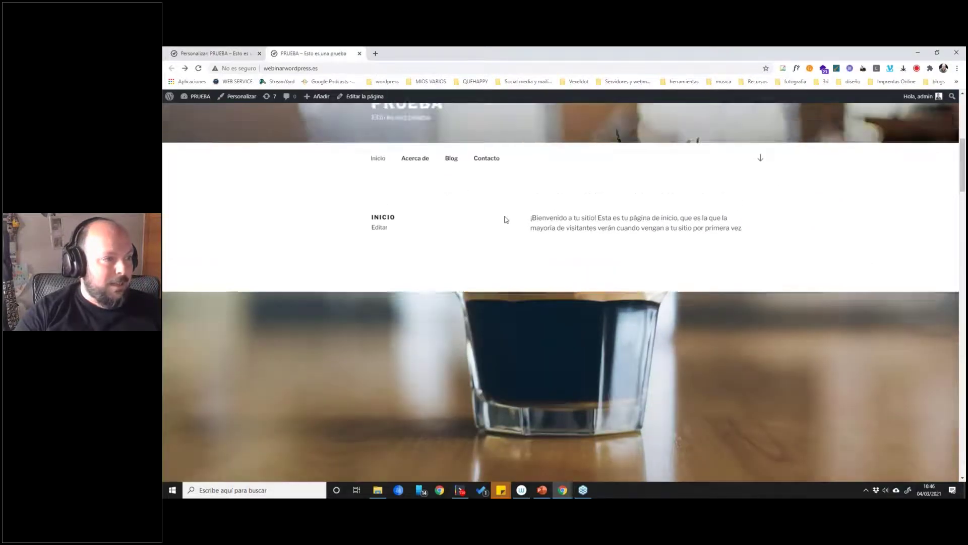
scroll(436, 284, down, 4)
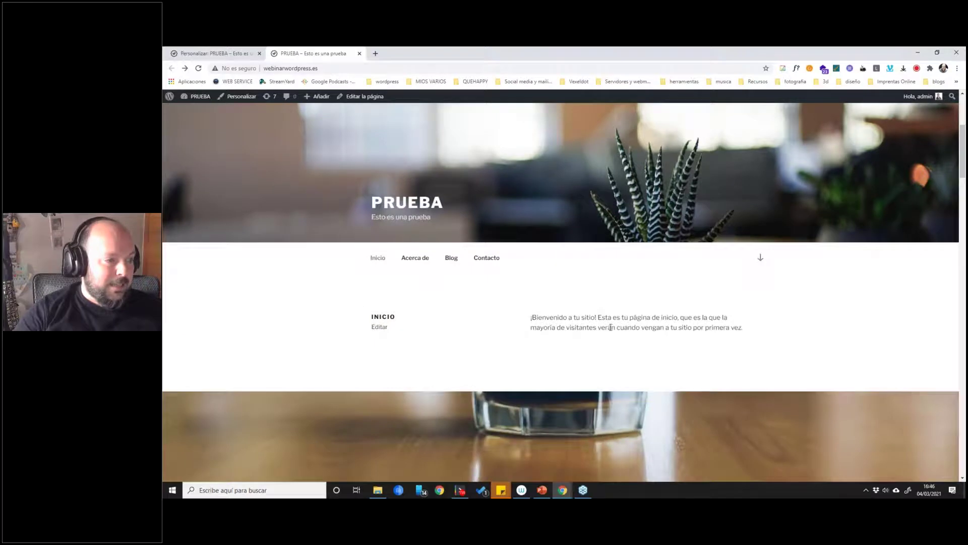
scroll(603, 341, down, 5)
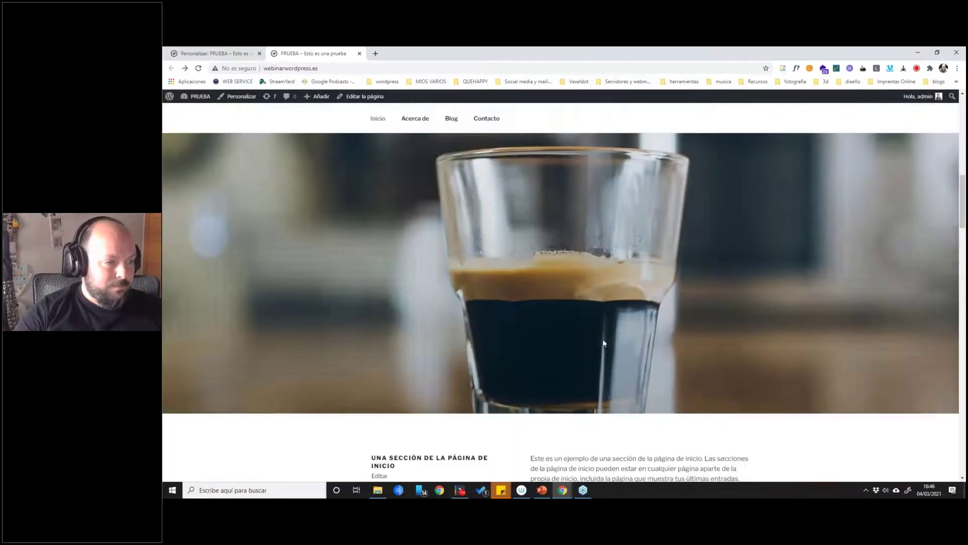
scroll(603, 343, down, 4)
scroll(549, 279, down, 5)
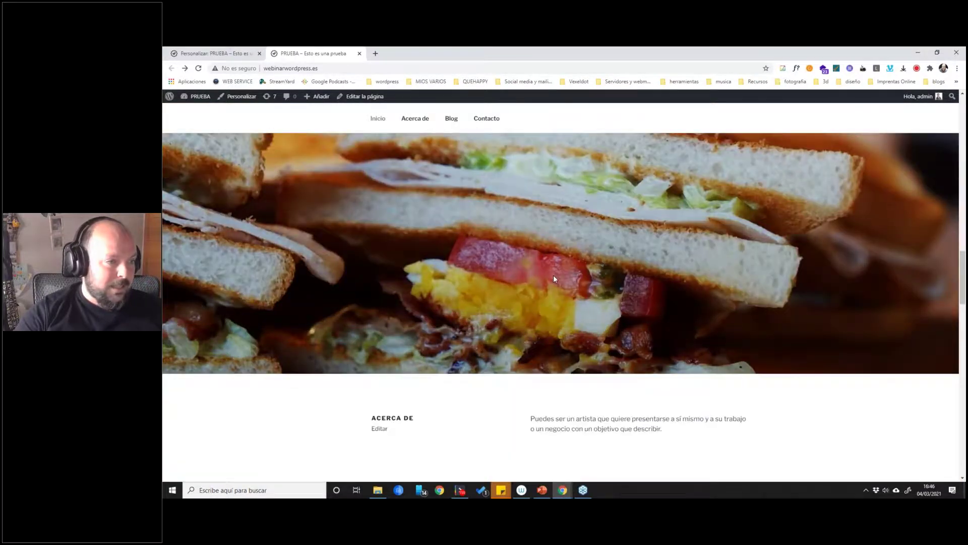
scroll(553, 278, down, 3)
scroll(550, 295, down, 12)
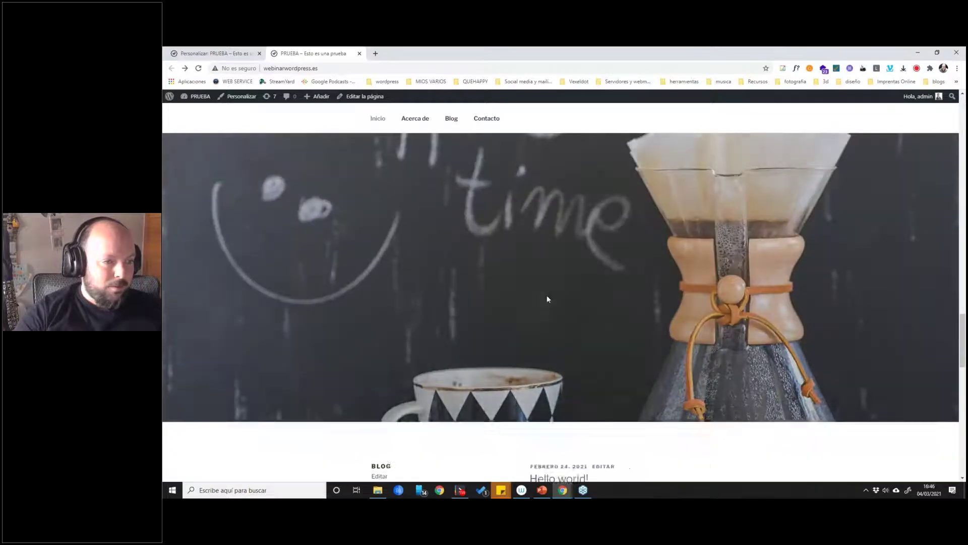
scroll(552, 286, down, 6)
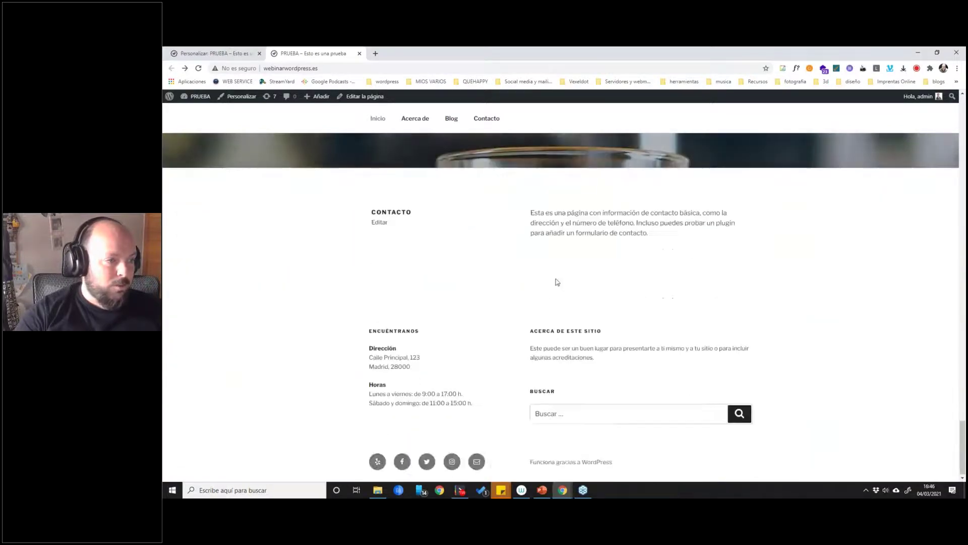
scroll(558, 276, up, 3)
scroll(556, 265, up, 20)
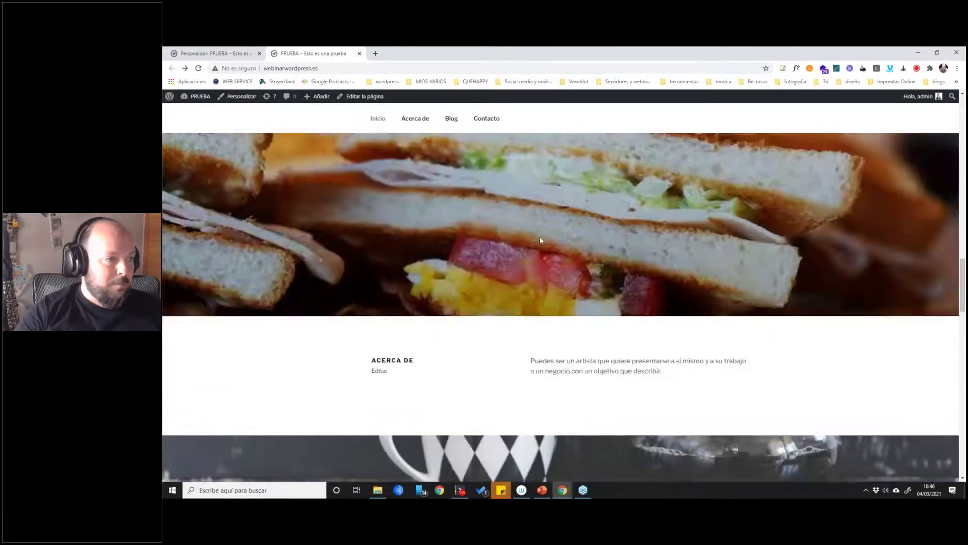
In the customizer, set Página de inicio to Acerca de and check the resulting home page in the preview.
click(212, 53)
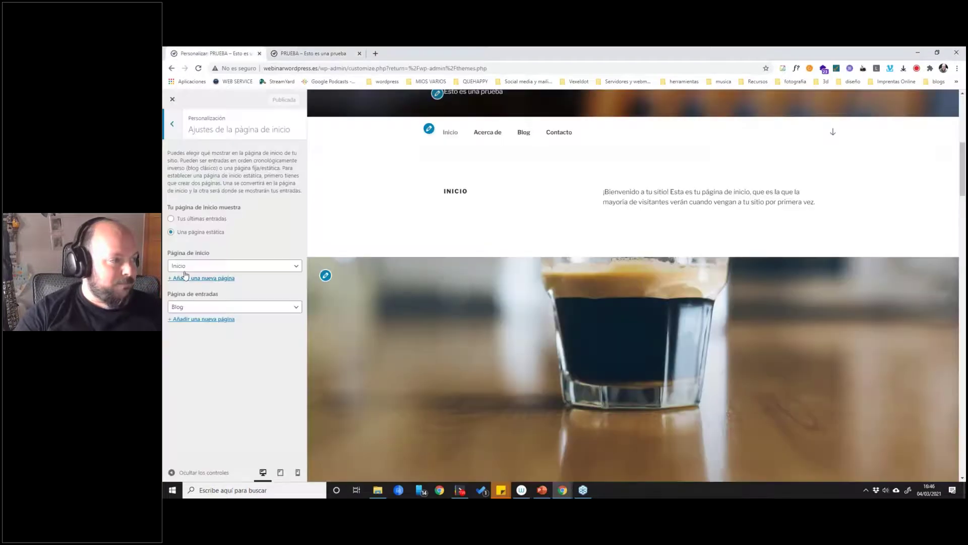
click(194, 267)
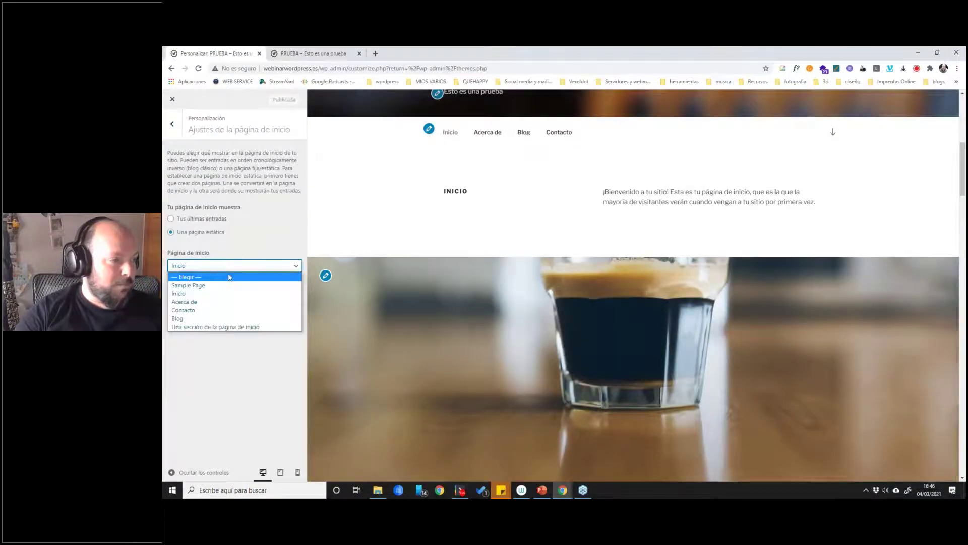
click(197, 301)
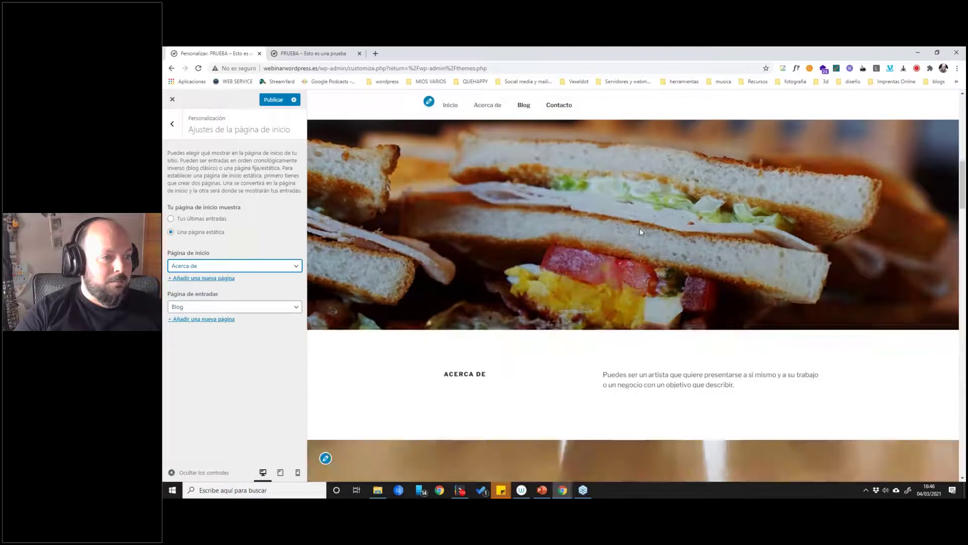
scroll(640, 244, down, 15)
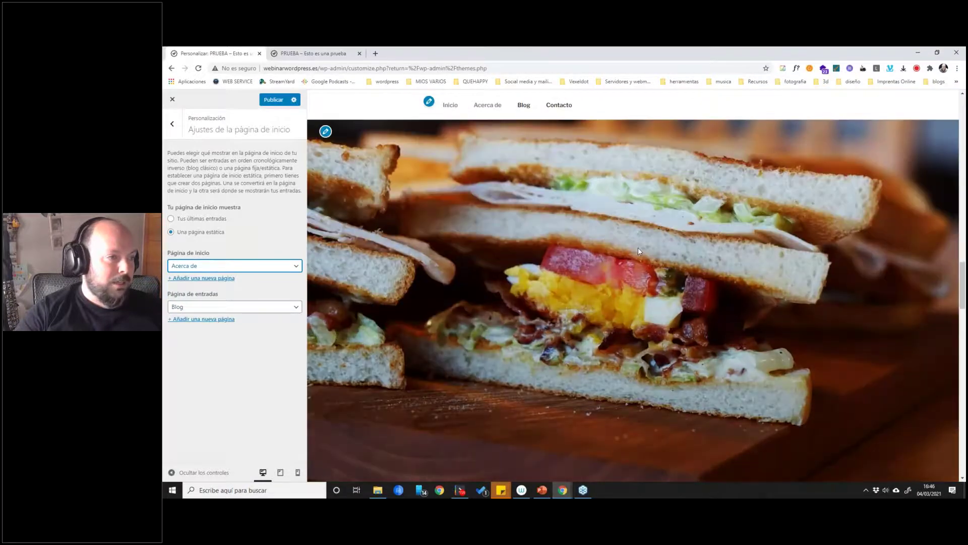
scroll(618, 241, down, 5)
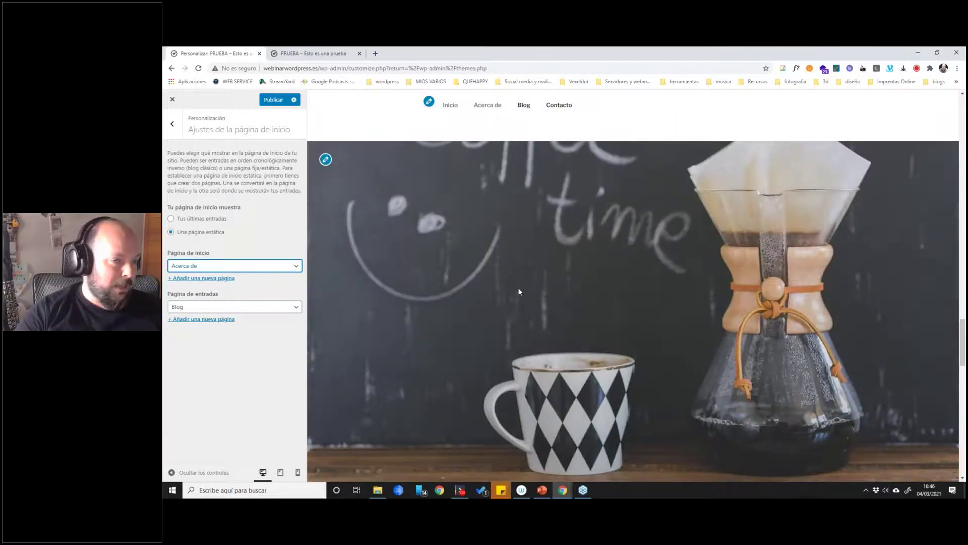
scroll(518, 282, up, 10)
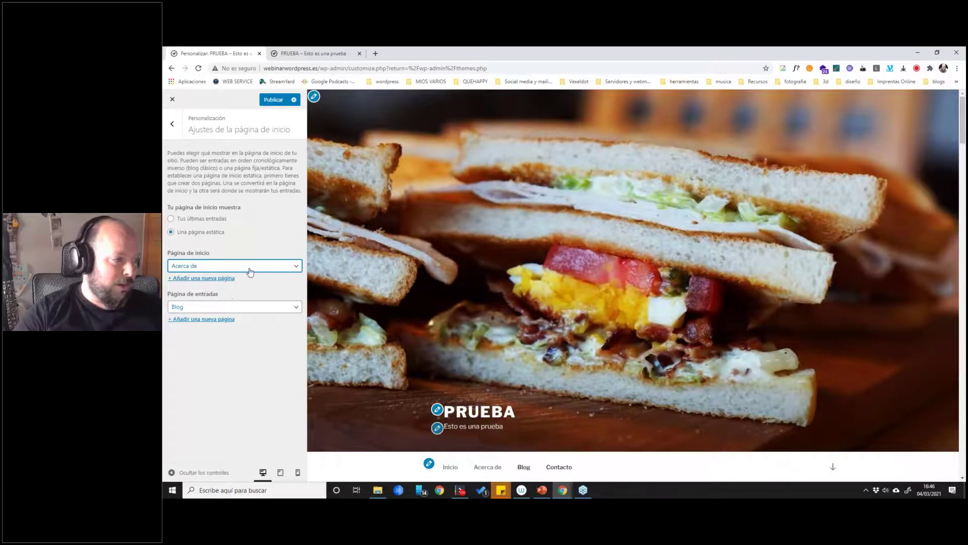
Try Blog as the Página de inicio and check the resulting home page in the preview.
click(249, 268)
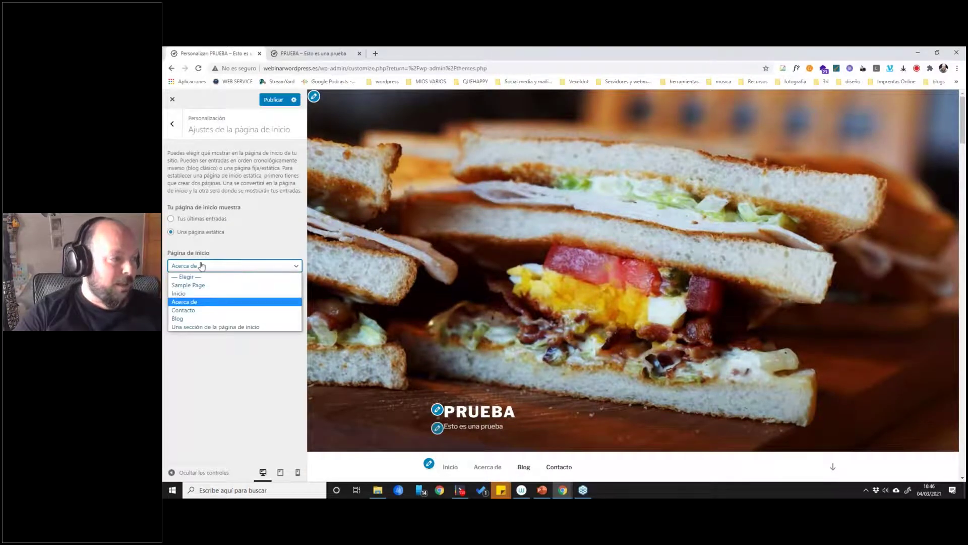
click(180, 320)
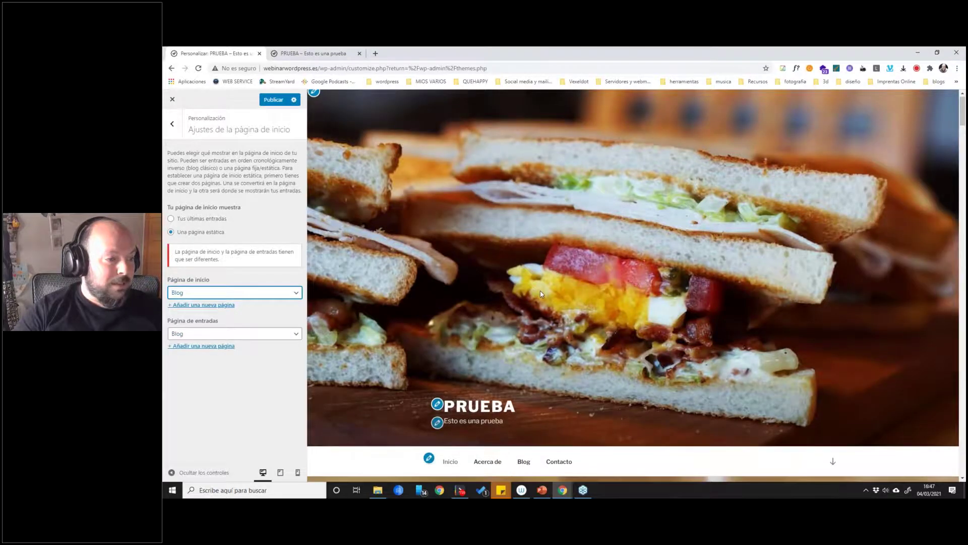
scroll(562, 304, down, 10)
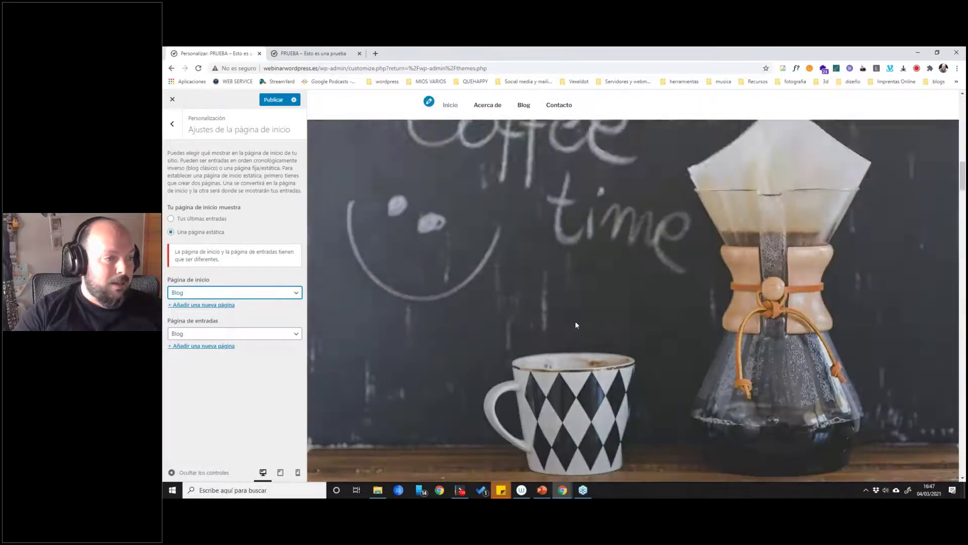
scroll(576, 324, up, 2)
Try Una sección de la página de inicio and the empty Elegir option as the Página de inicio.
click(221, 294)
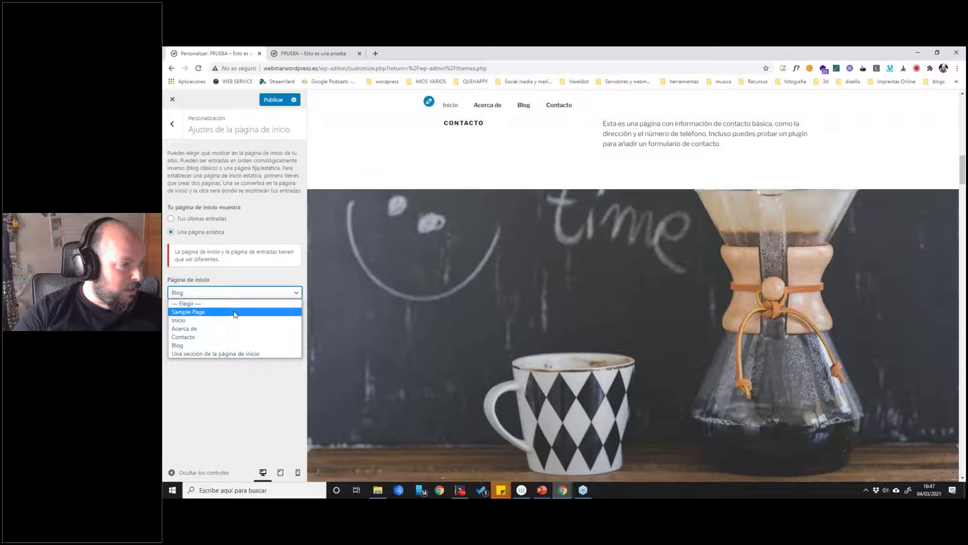
click(232, 354)
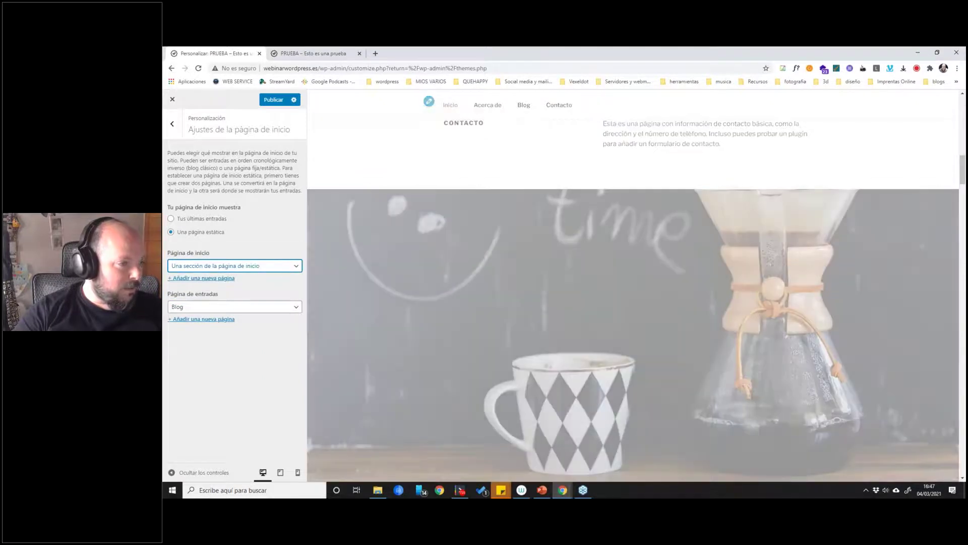
click(231, 271)
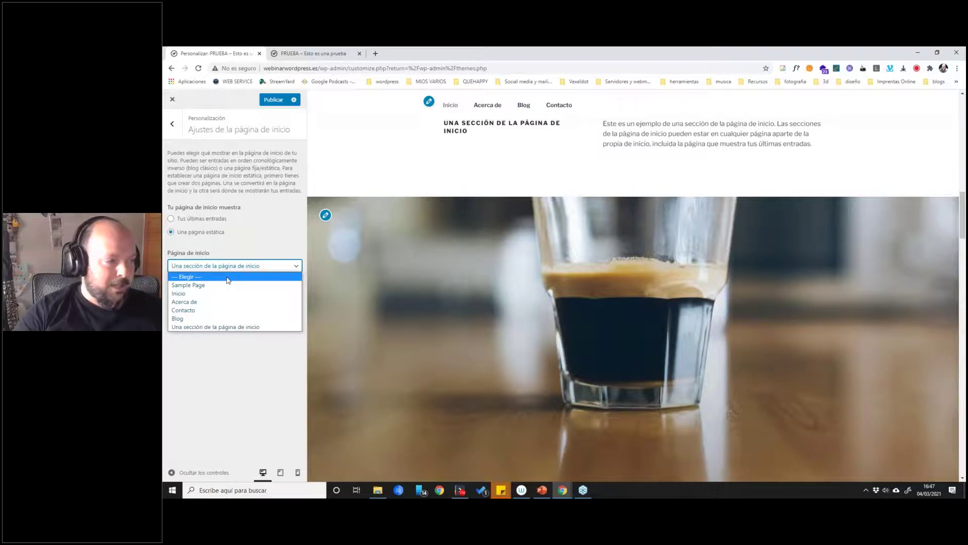
click(228, 277)
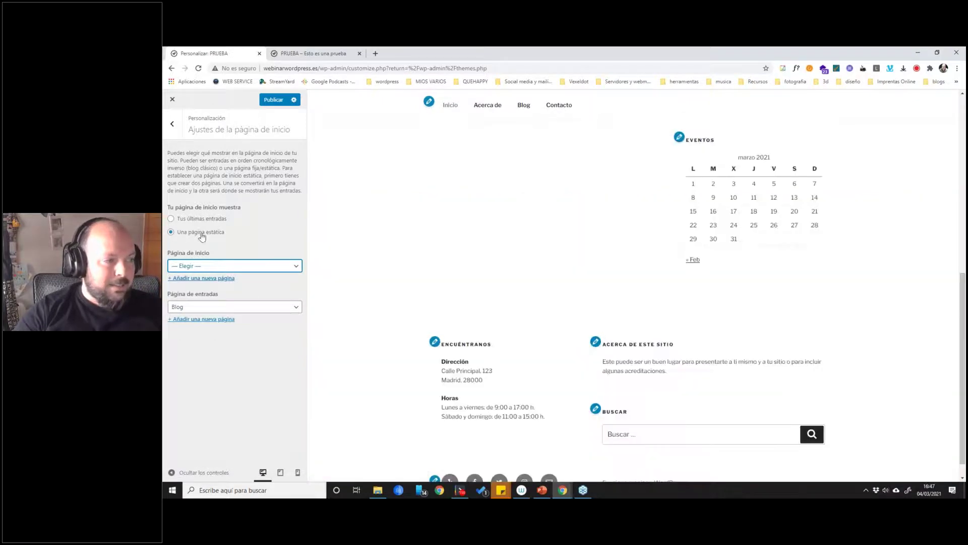
Set Página de inicio to Inicio and check the header and welcome section in the preview.
click(206, 267)
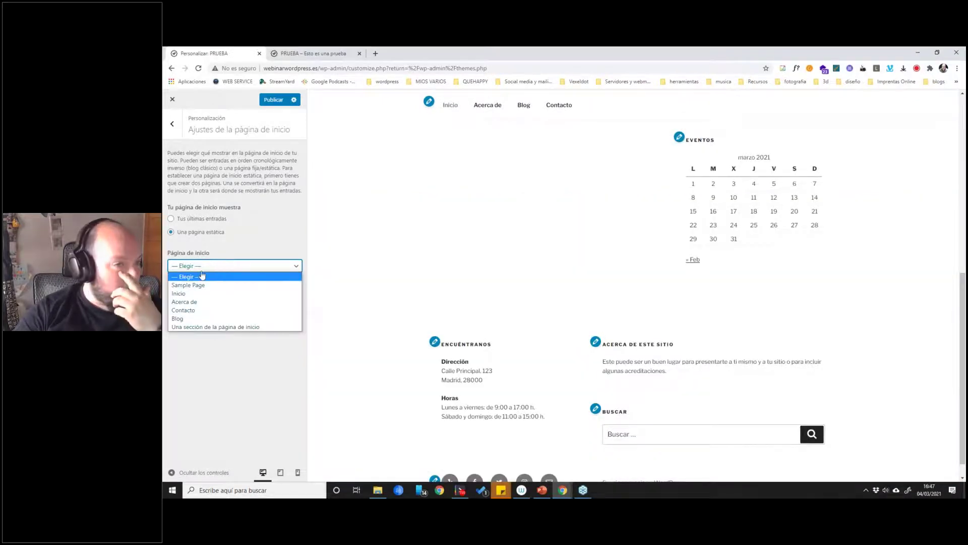
click(189, 294)
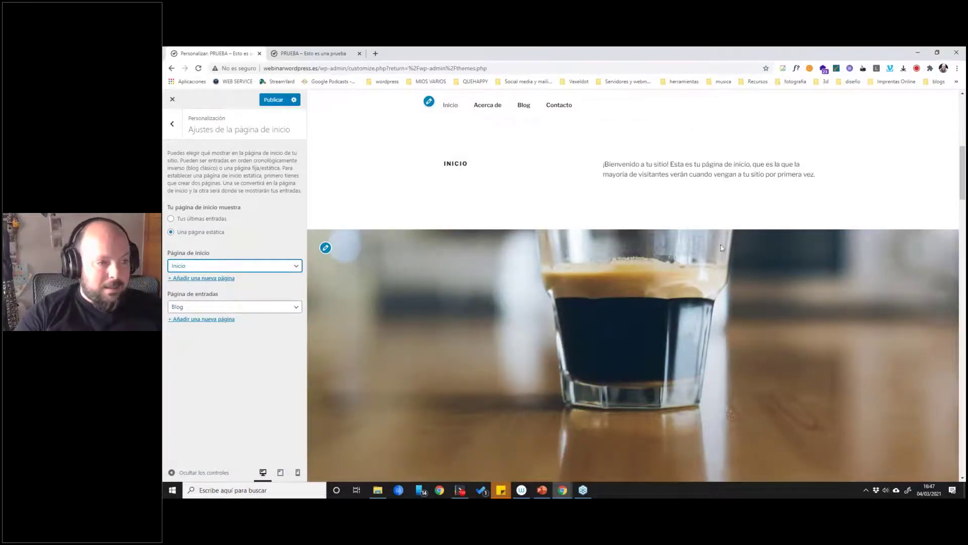
scroll(605, 238, up, 6)
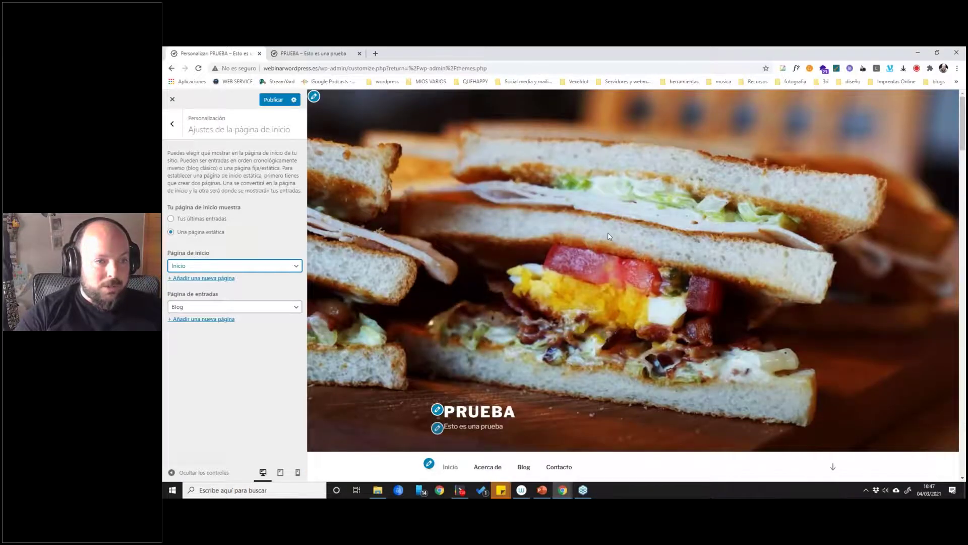
scroll(608, 236, down, 1)
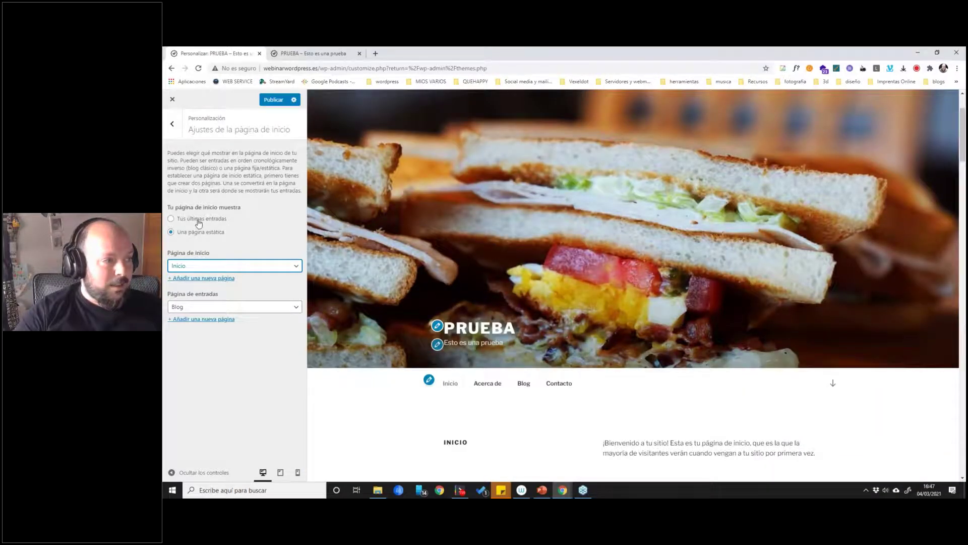
Switch the home page display to Tus últimas entradas and examine the posts, sidebar and footer in the preview.
click(172, 220)
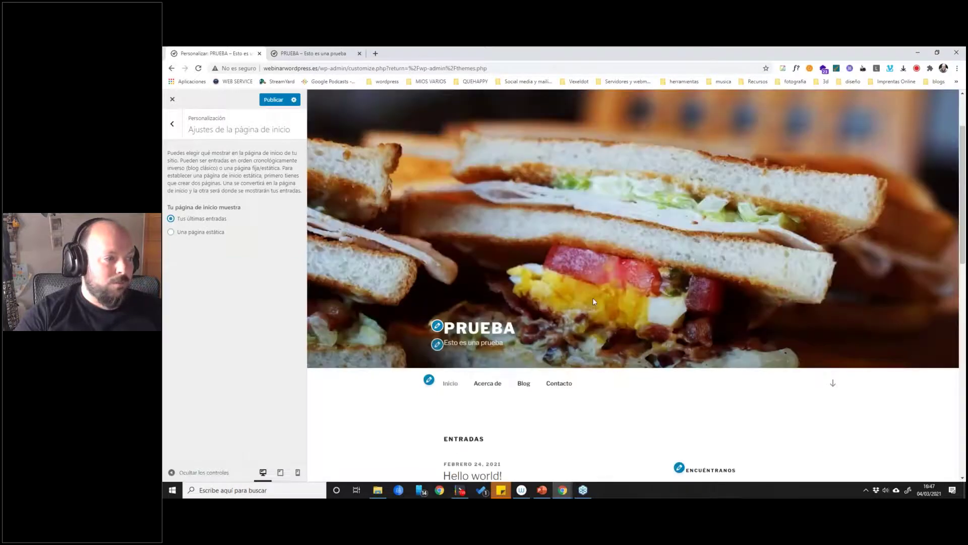
scroll(594, 300, down, 10)
scroll(605, 296, down, 3)
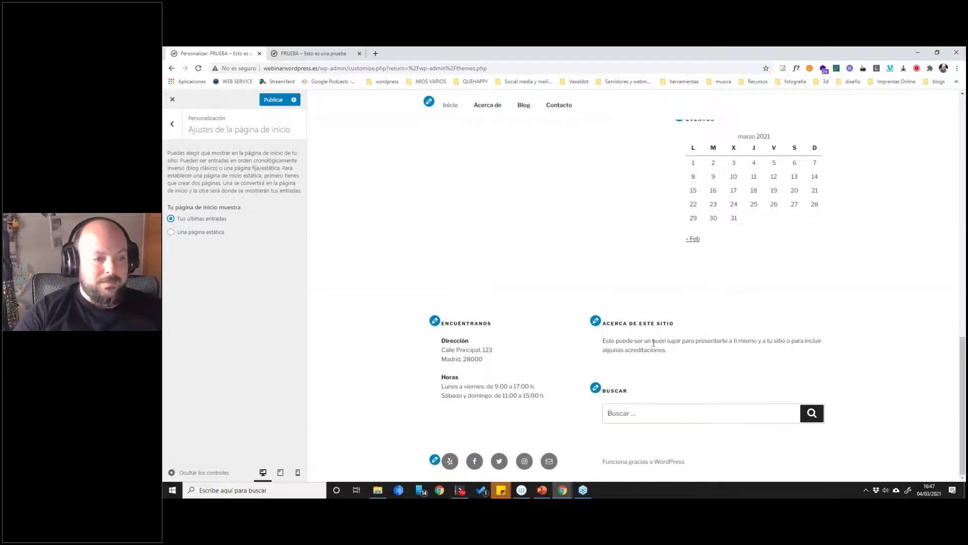
scroll(653, 343, up, 13)
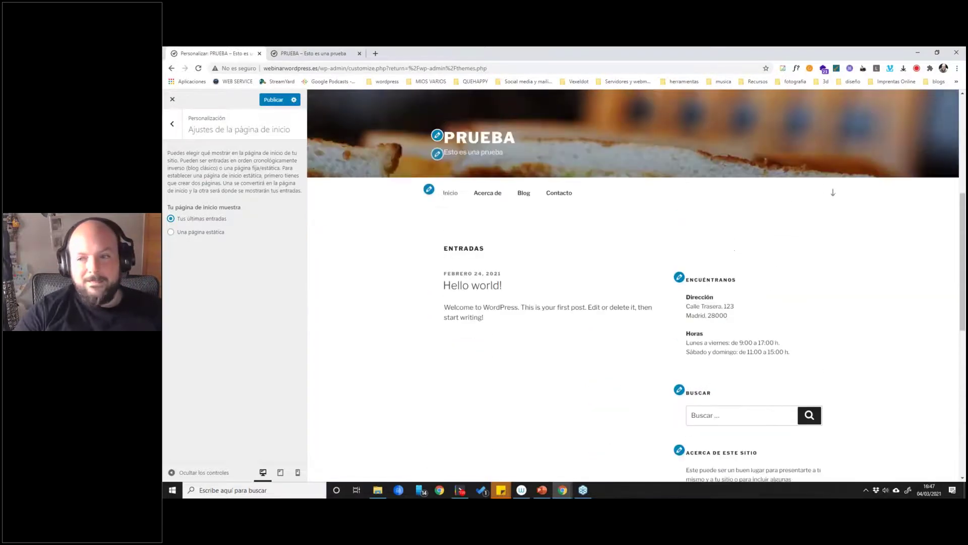
scroll(633, 282, up, 2)
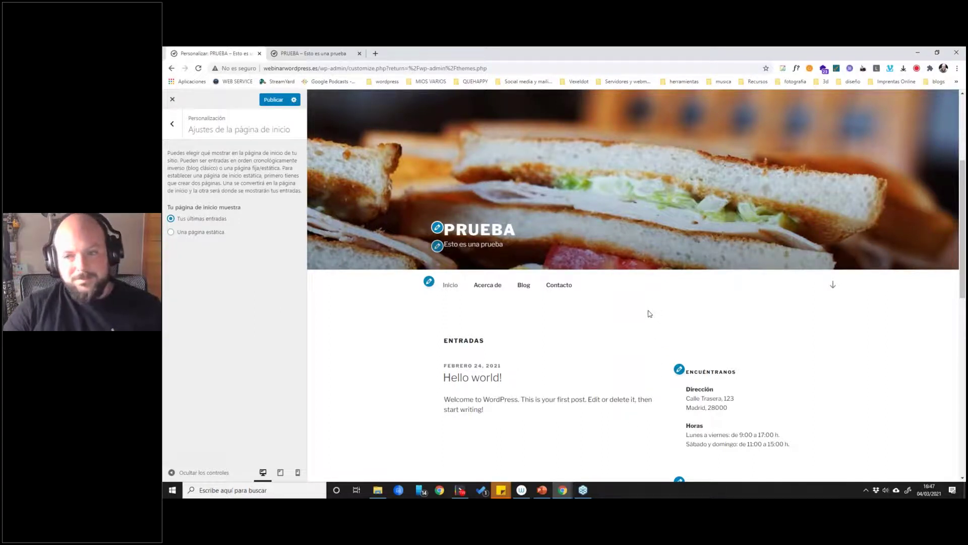
scroll(605, 348, down, 3)
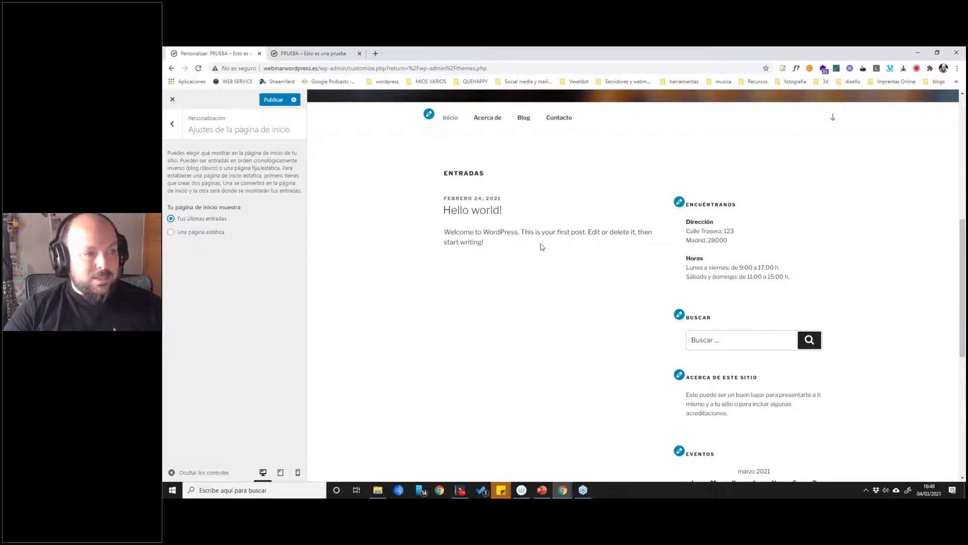
scroll(542, 247, up, 6)
Compare the home page preview with Una página estática against the one with Tus últimas entradas.
click(172, 232)
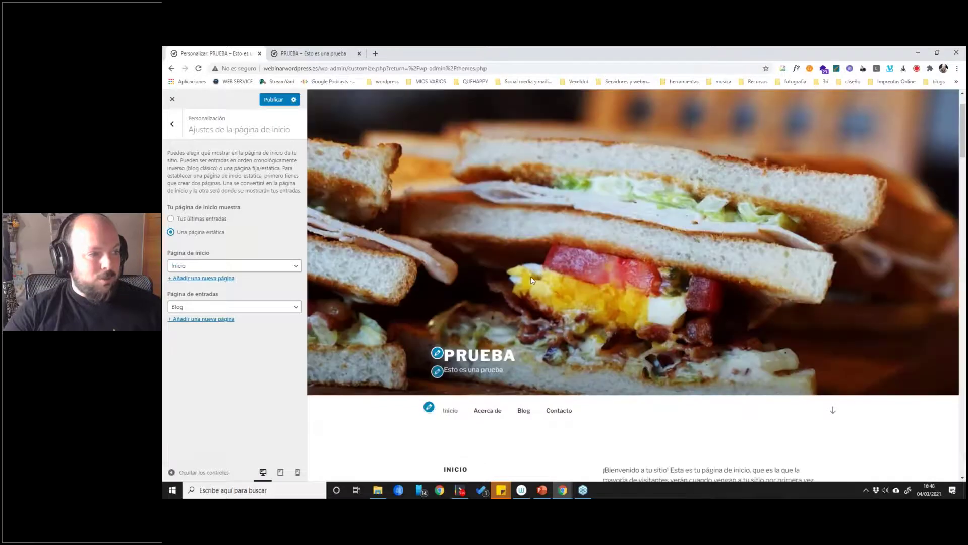
scroll(540, 309, down, 4)
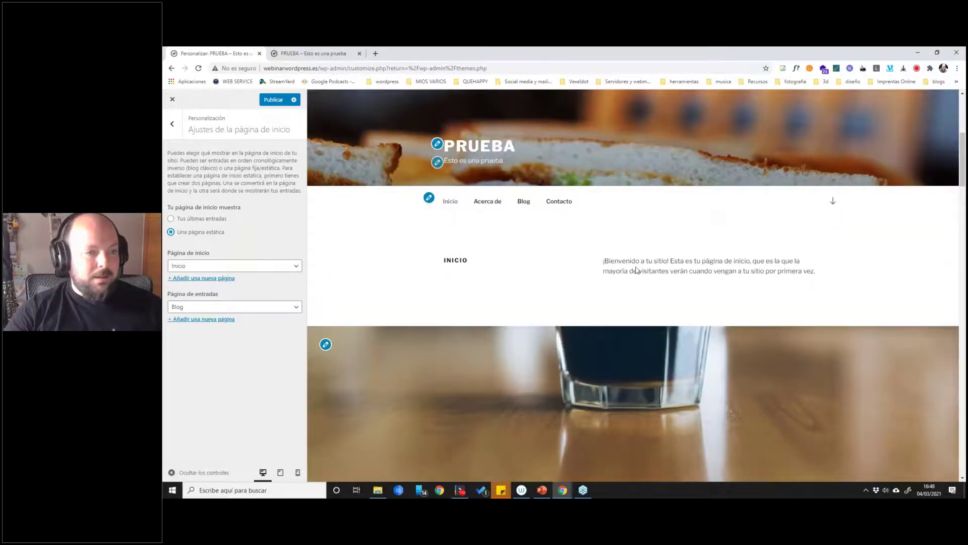
click(833, 200)
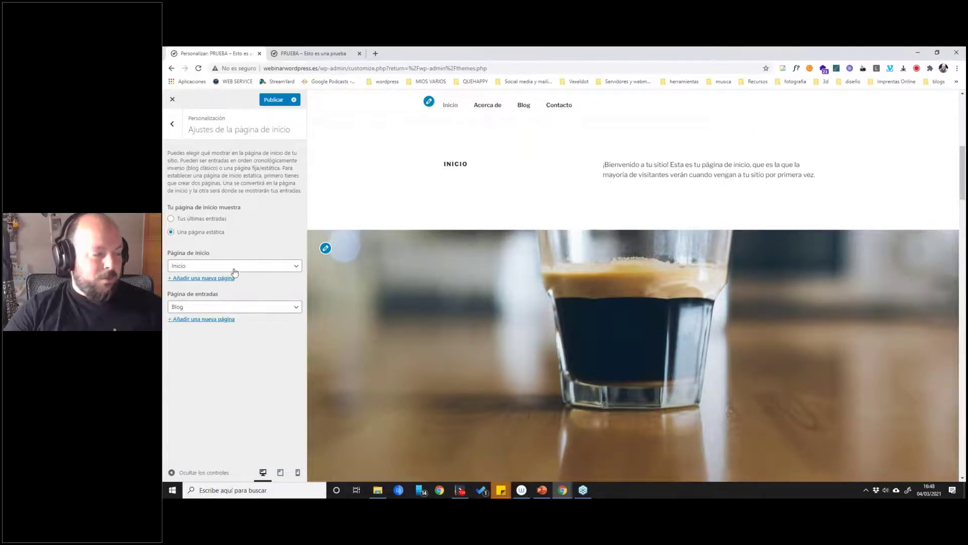
click(171, 219)
scroll(565, 216, up, 3)
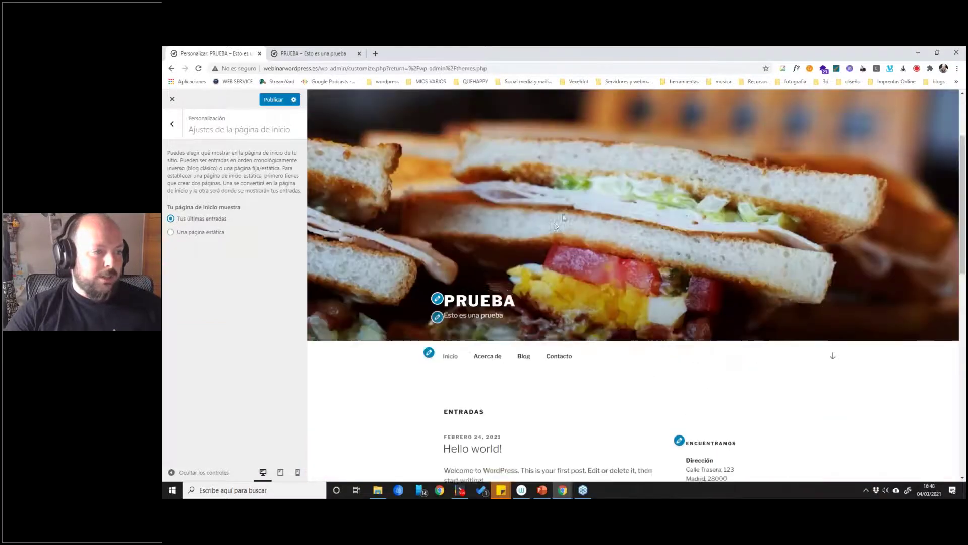
Set the home page to Una página estática, keep Blog as the Página de entradas, and publish the changes.
click(171, 233)
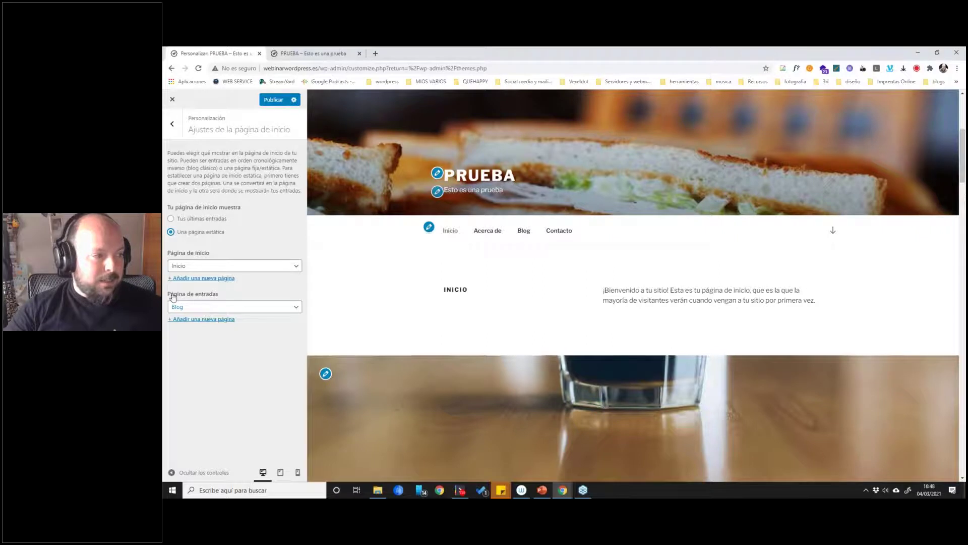
click(195, 308)
click(194, 307)
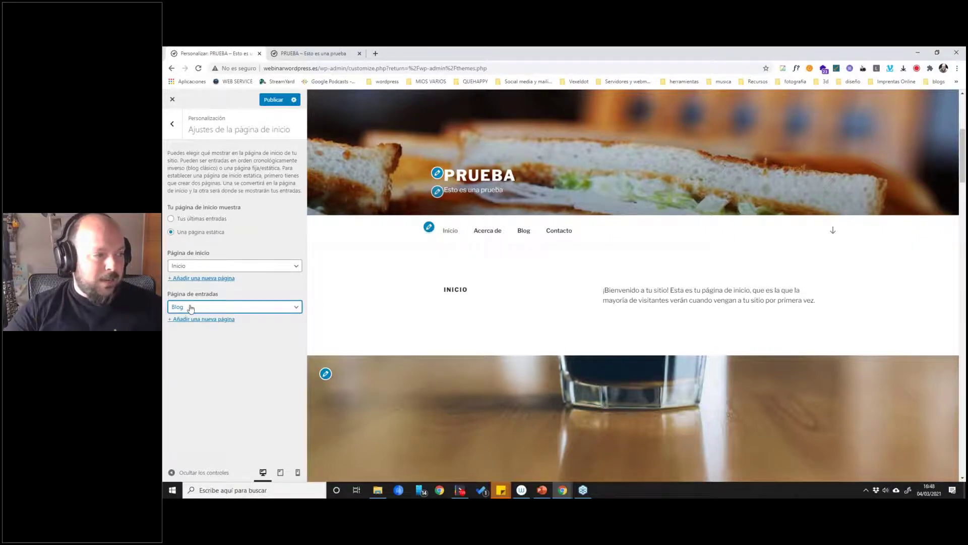
click(191, 308)
click(250, 298)
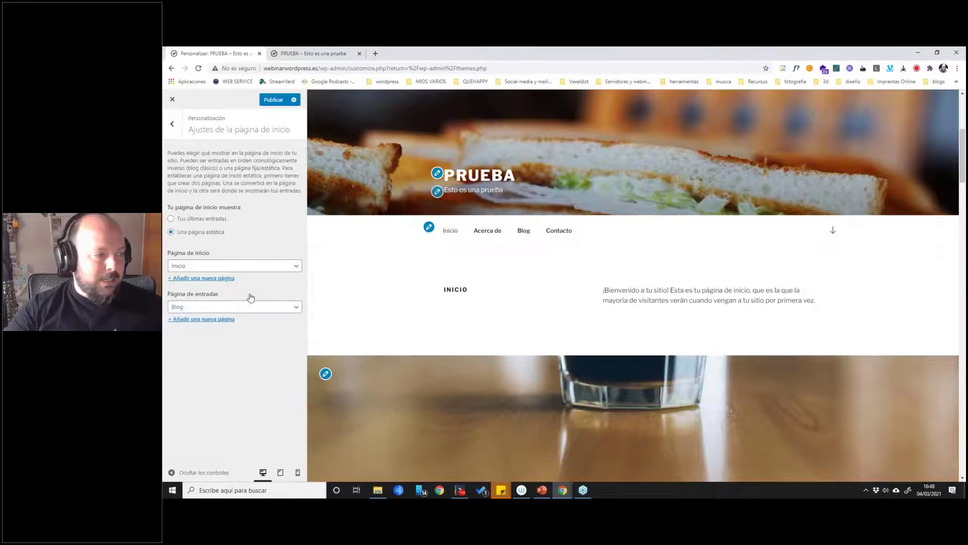
click(274, 99)
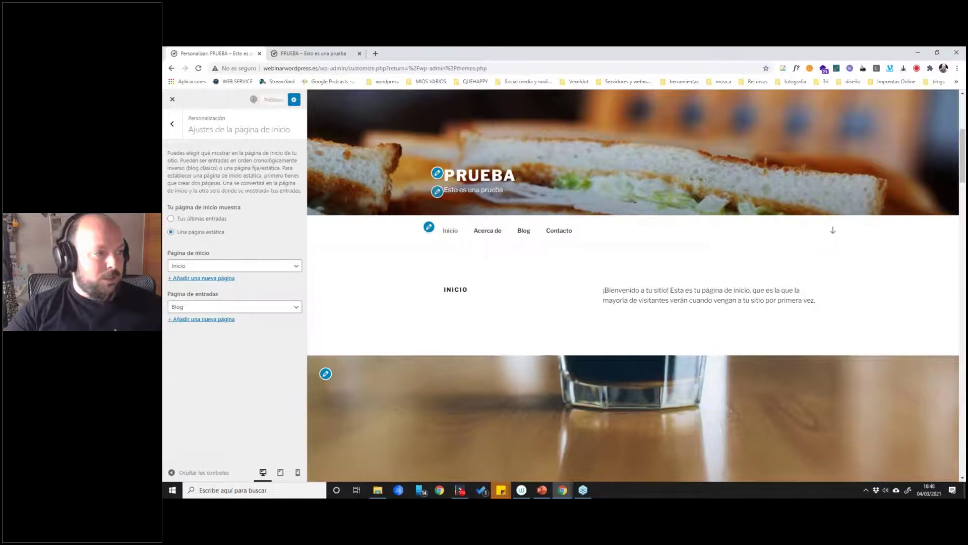
Open the Blog page on the live site and examine its post listing.
click(313, 55)
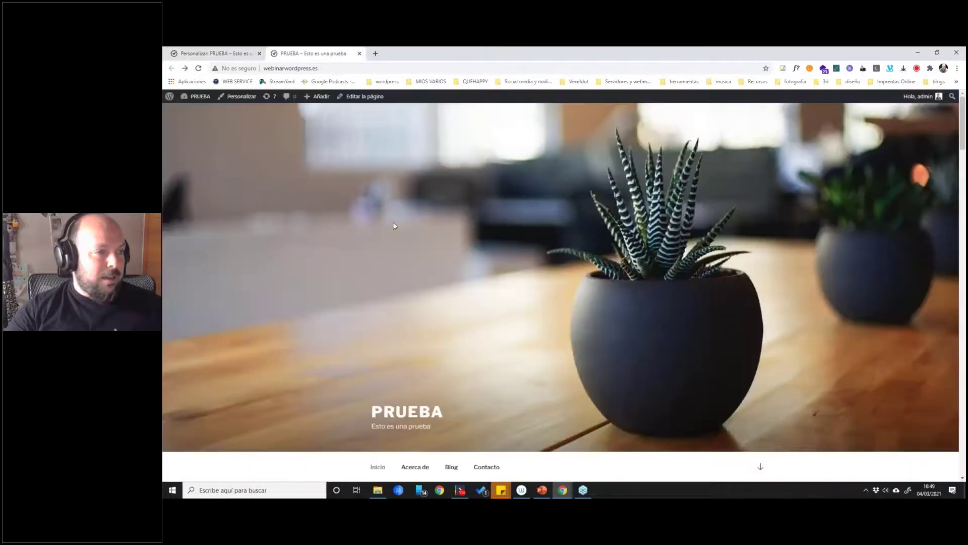
scroll(432, 329, down, 3)
click(450, 298)
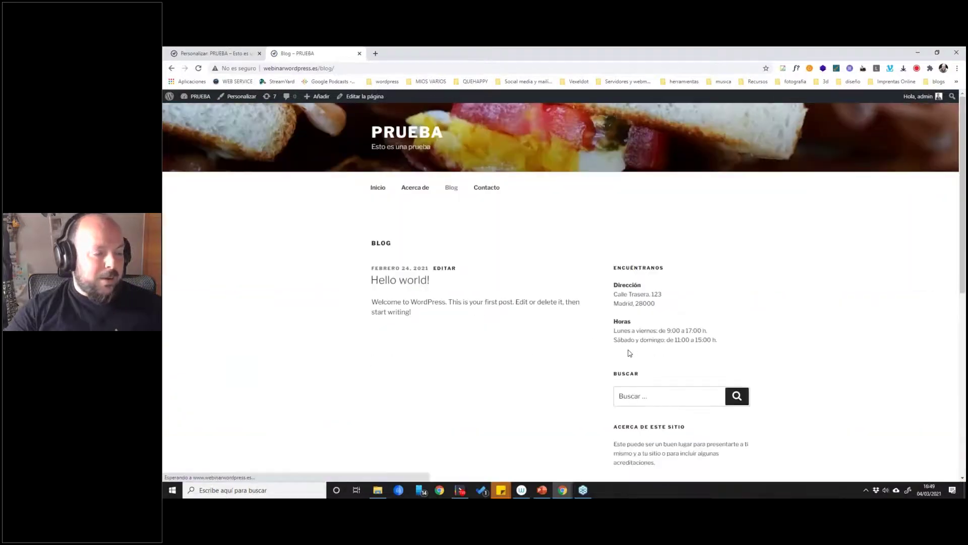
scroll(558, 418, down, 3)
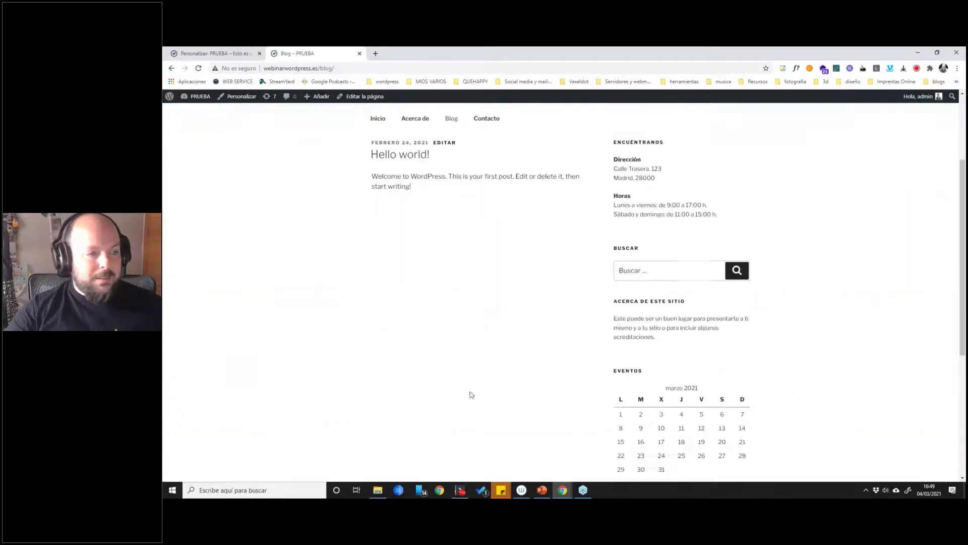
scroll(506, 168, up, 3)
drag(367, 234, 576, 350)
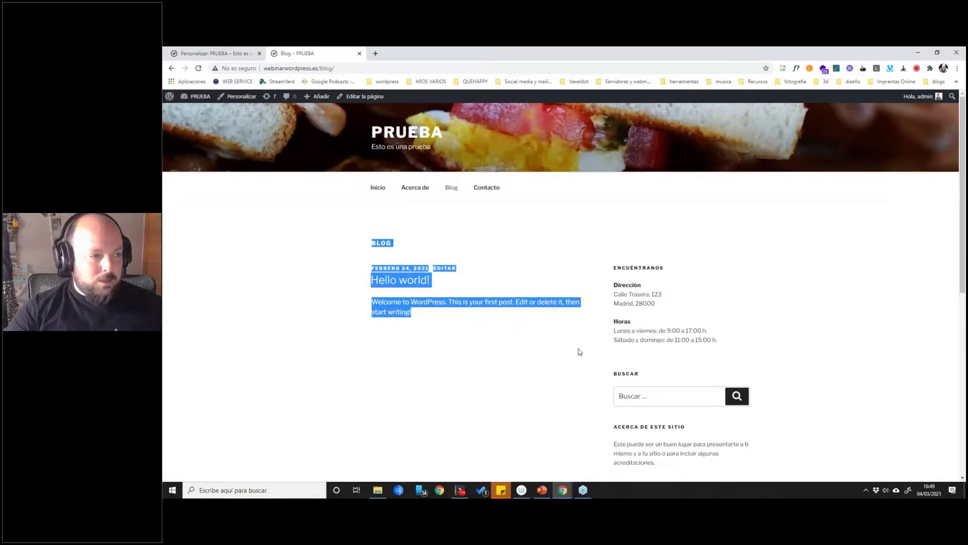
scroll(640, 317, down, 2)
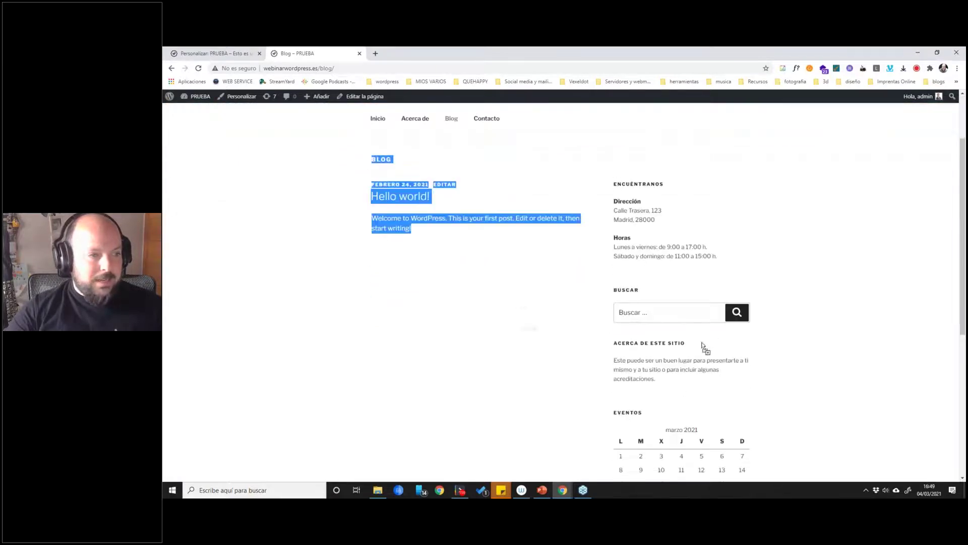
Examine the Blog page's sidebar widgets, from Encuéntranos and Buscar to Acerca de este sitio and Eventos.
click(628, 190)
drag(615, 182, 752, 417)
scroll(719, 332, down, 4)
scroll(720, 332, up, 6)
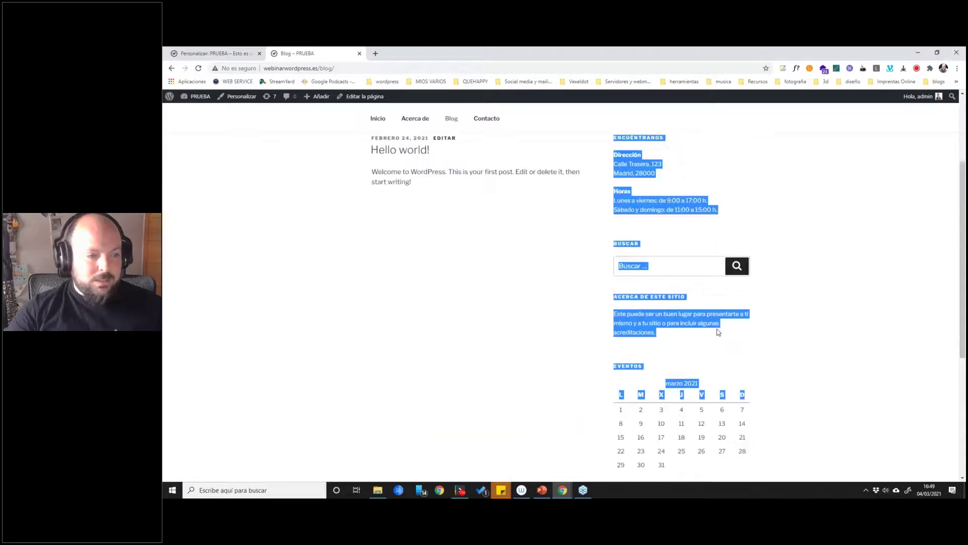
click(411, 239)
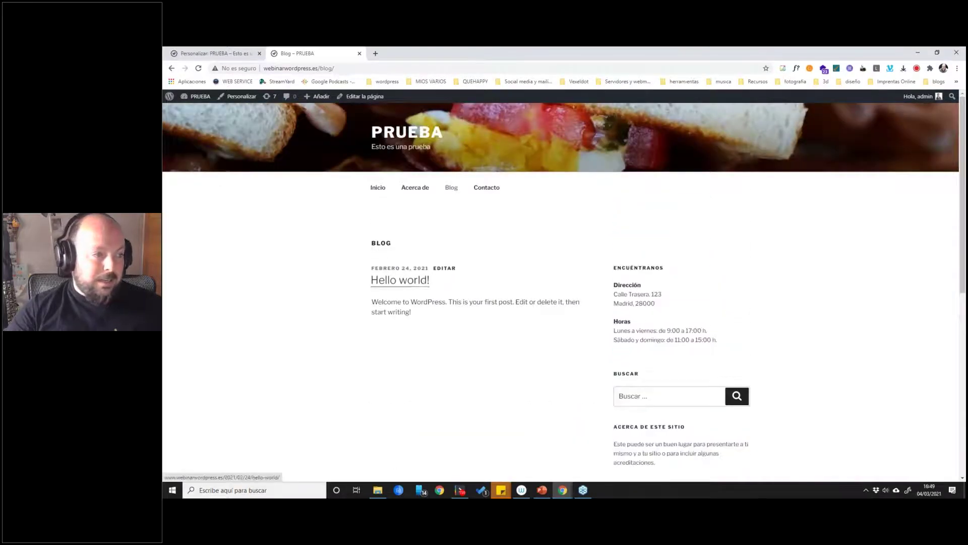
Back in the customizer, review the page layout and home page section settings in Opciones del tema and return to the main options.
click(214, 53)
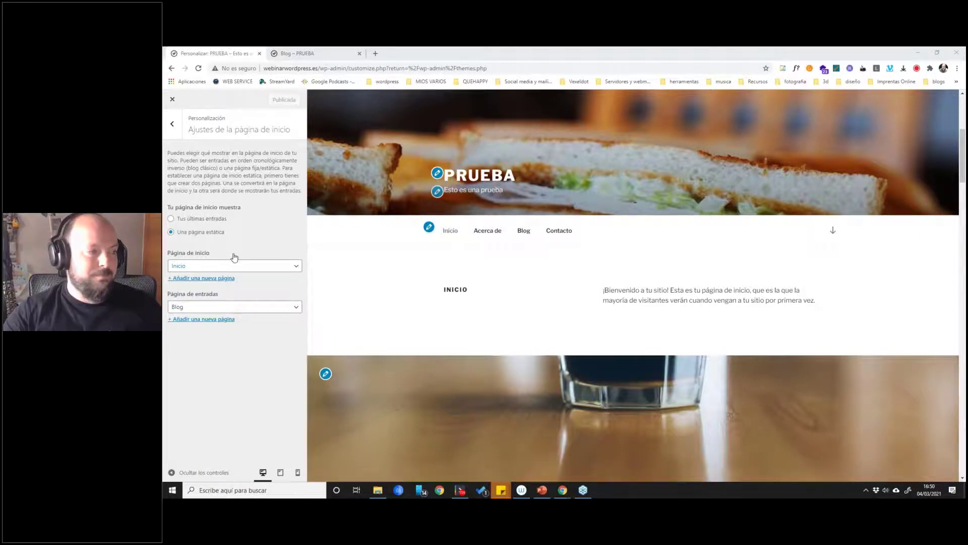
click(172, 124)
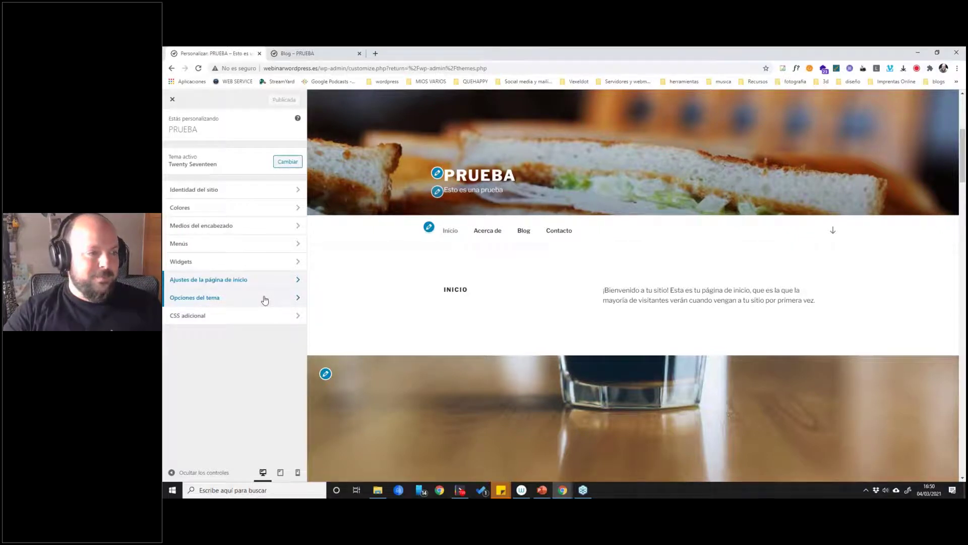
click(188, 300)
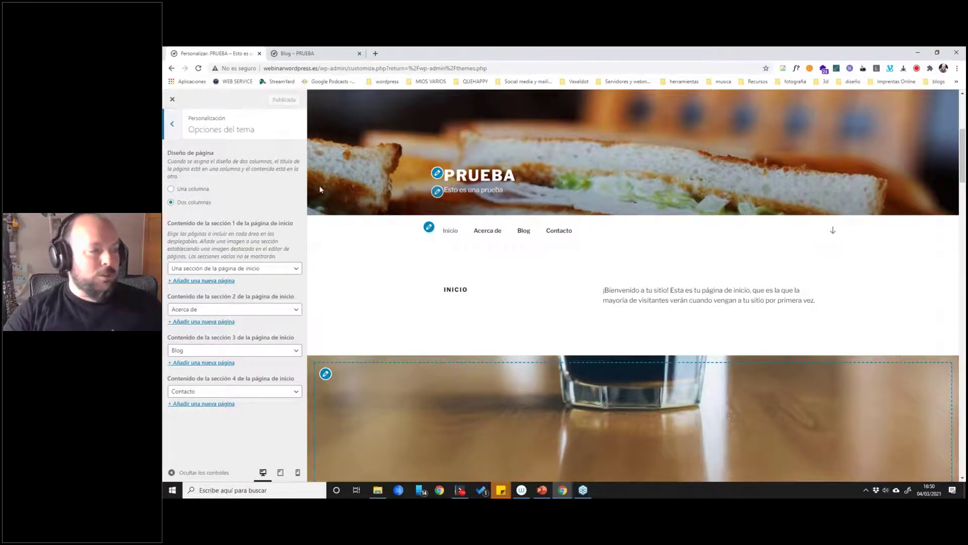
click(172, 126)
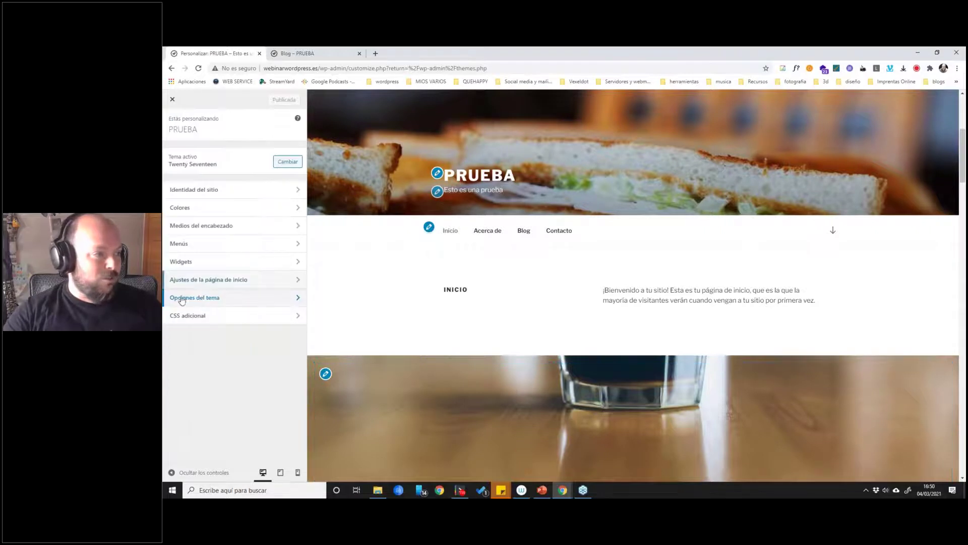
Try the Una columna page layout in Opciones del tema, restore Dos columnas, and return to the main customizer options.
click(214, 299)
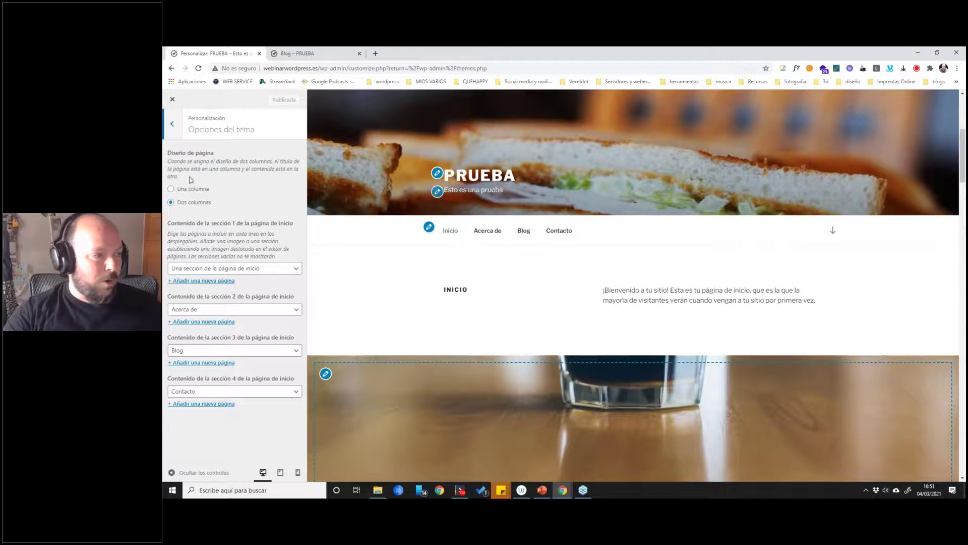
click(172, 126)
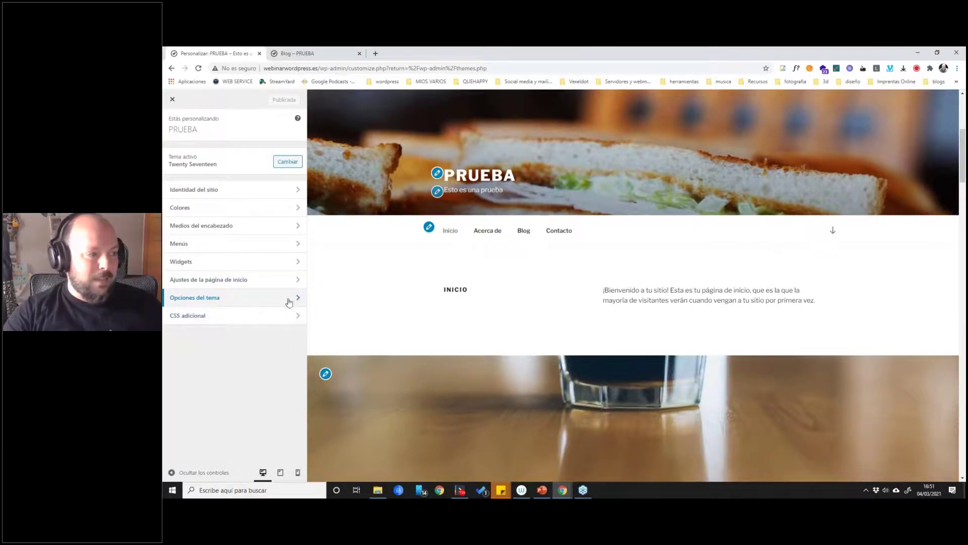
click(242, 304)
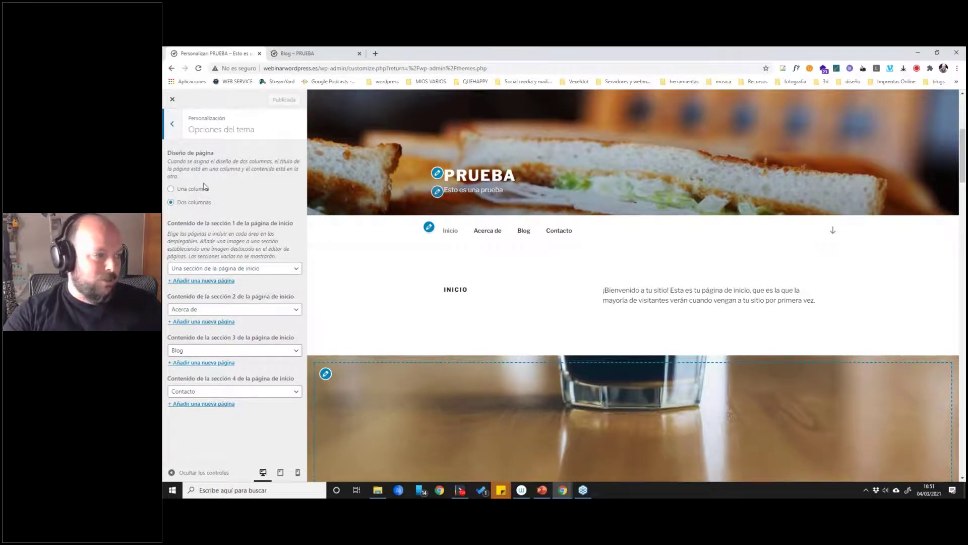
click(179, 190)
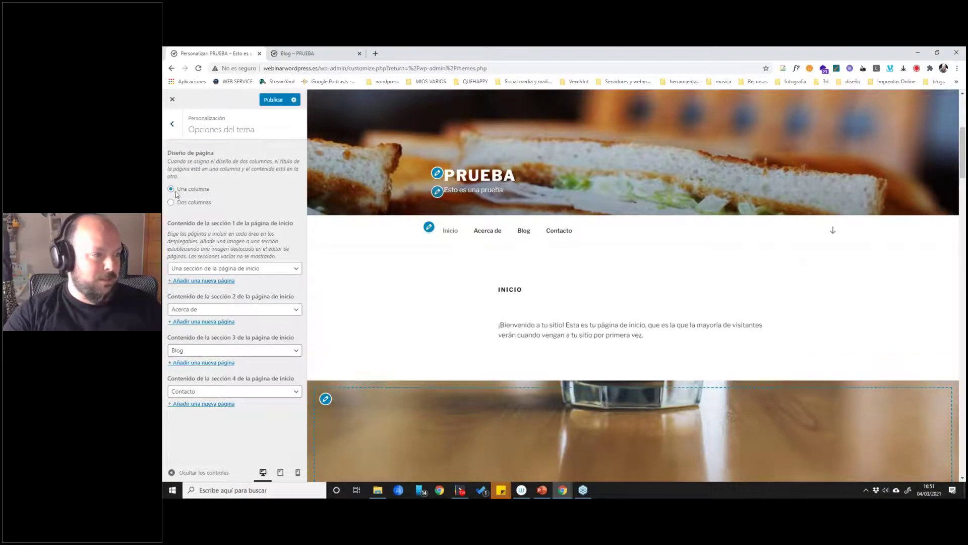
click(171, 202)
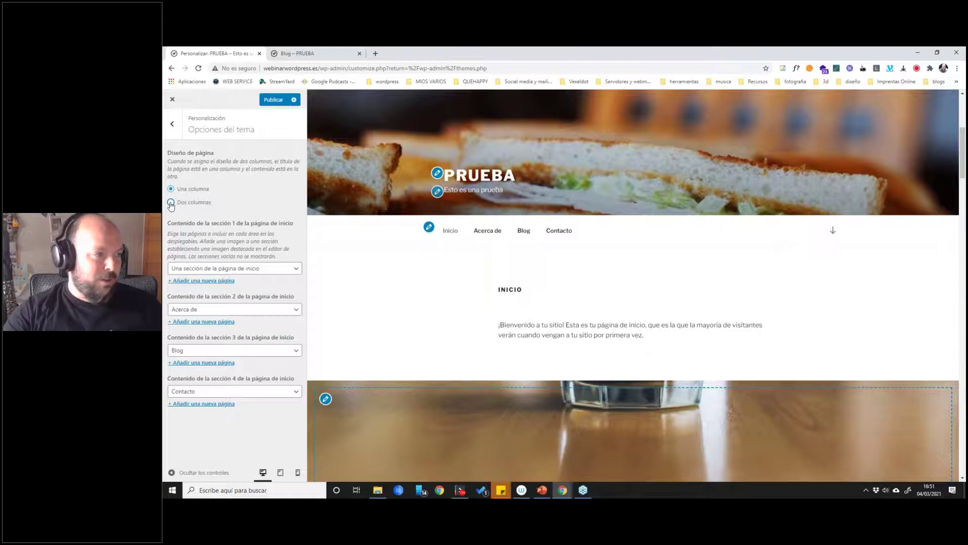
click(173, 125)
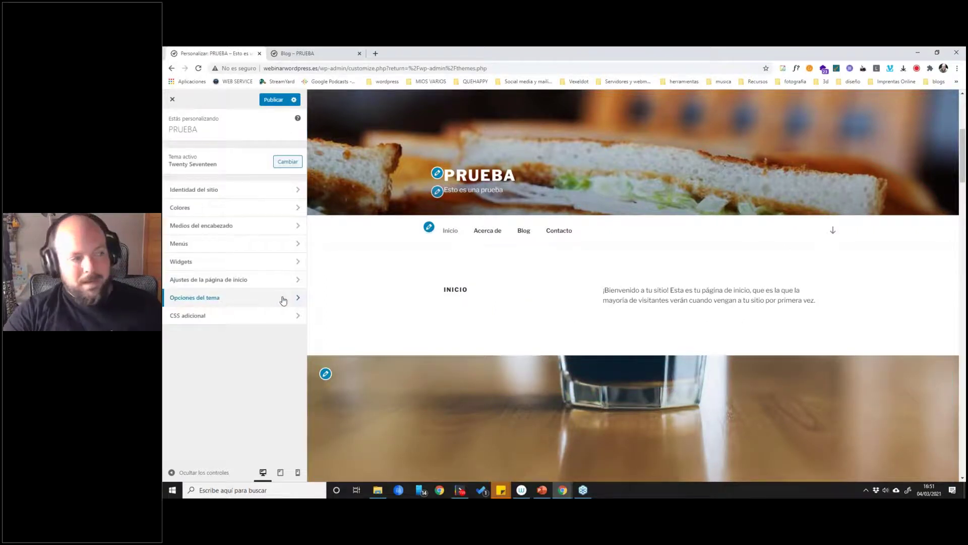
Look at the CSS adicional section of the Twenty Seventeen customizer, then return to the main customizer options.
click(242, 319)
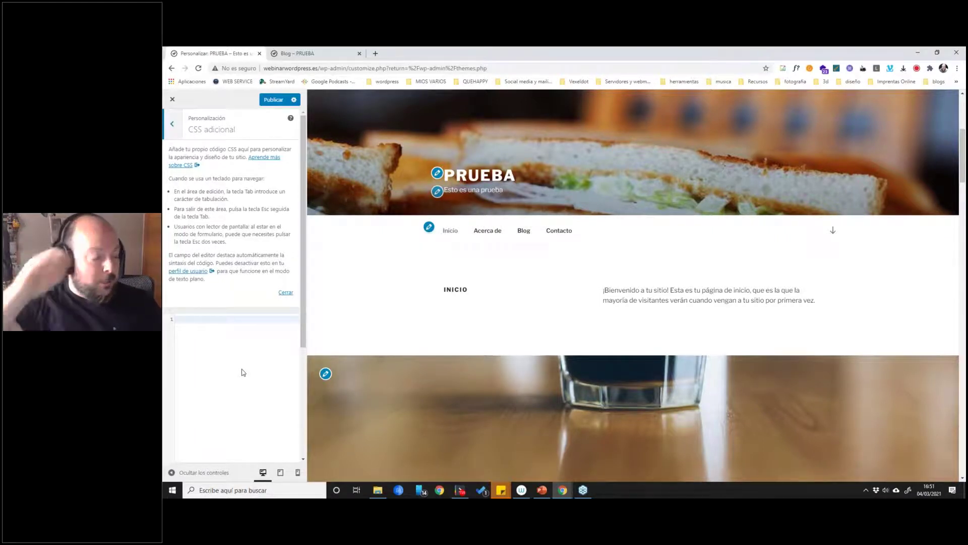
click(204, 323)
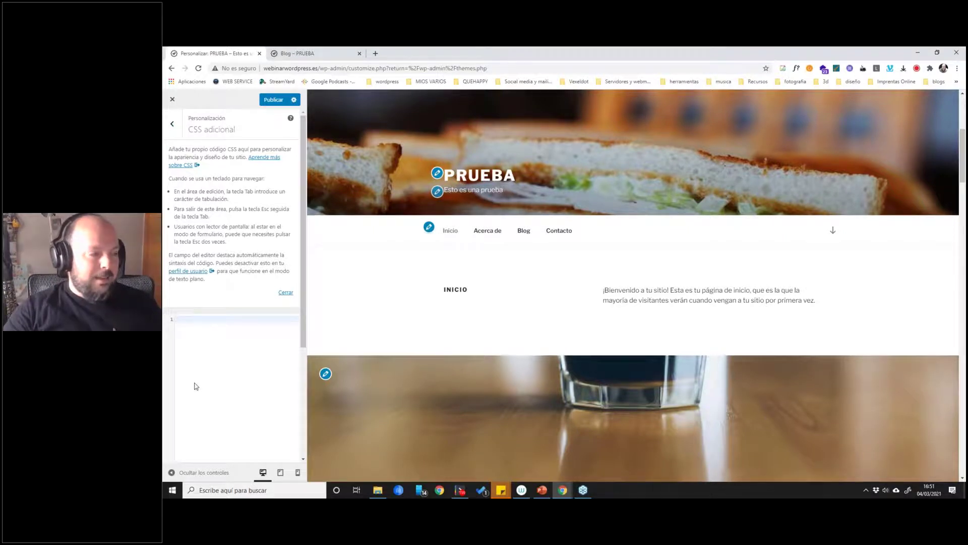
drag(192, 129, 225, 131)
click(199, 131)
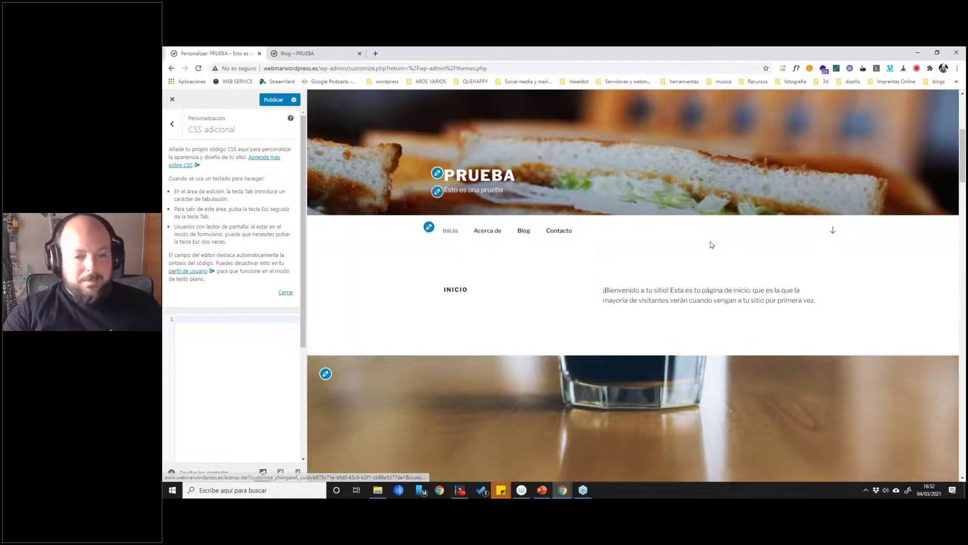
click(239, 341)
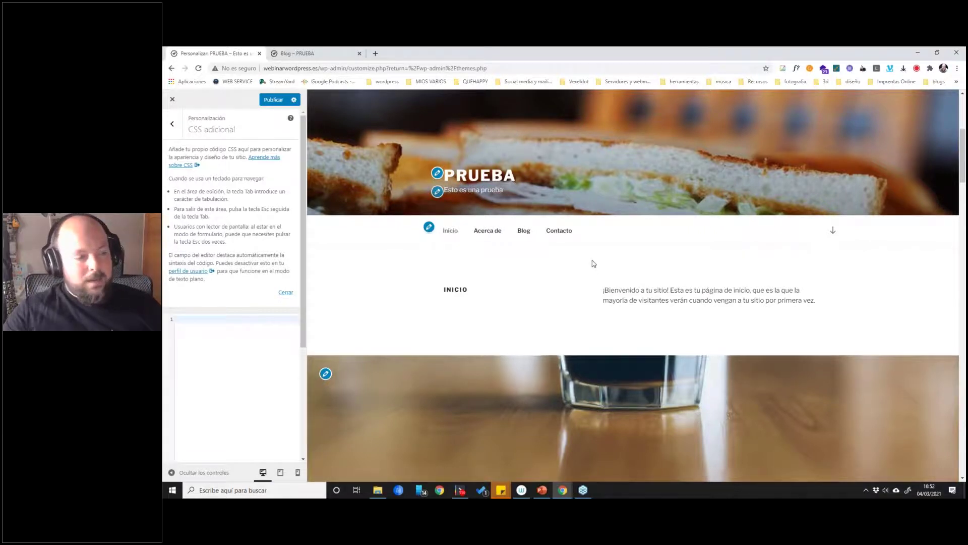
click(170, 124)
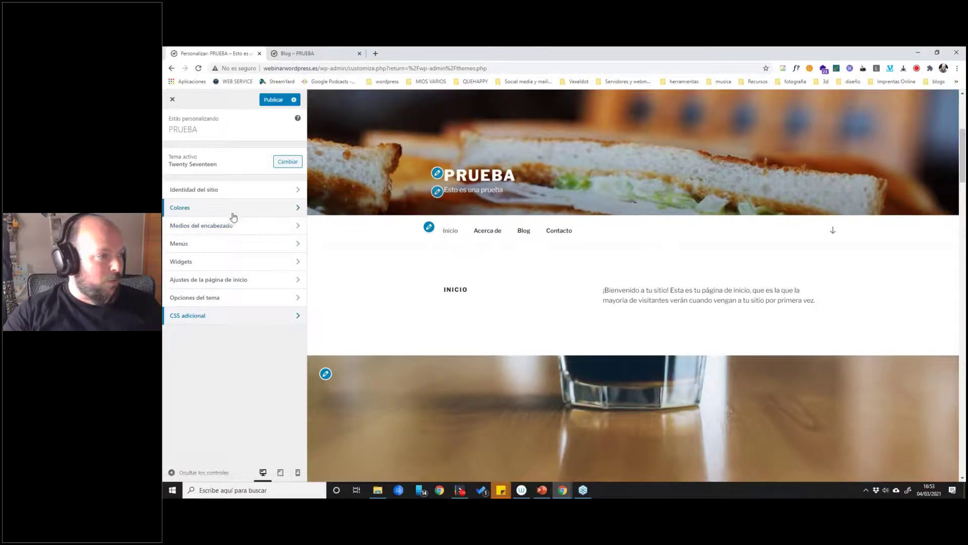
Review the Medios del encabezado and Identidad del sitio settings of the Twenty Seventeen theme.
click(232, 228)
scroll(284, 365, down, 4)
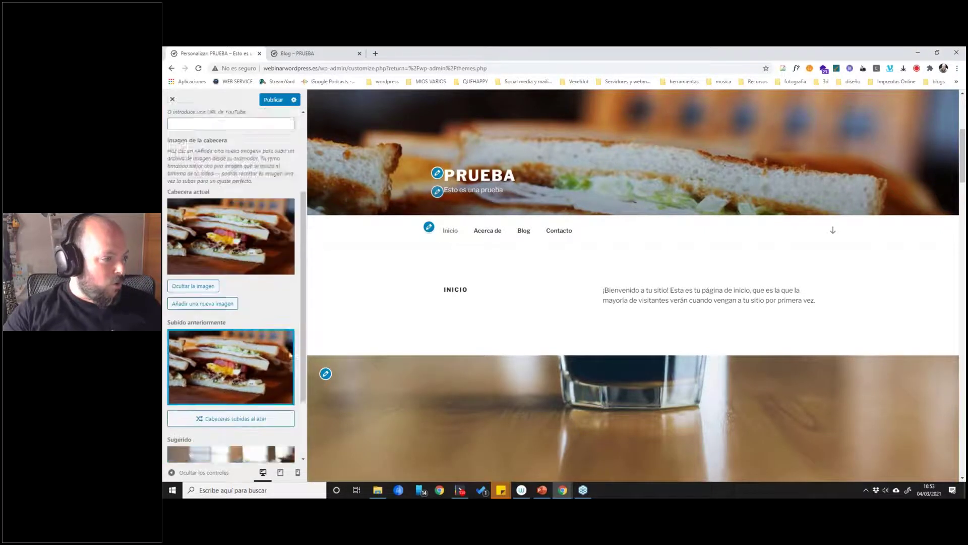
scroll(284, 365, down, 1)
scroll(283, 375, up, 6)
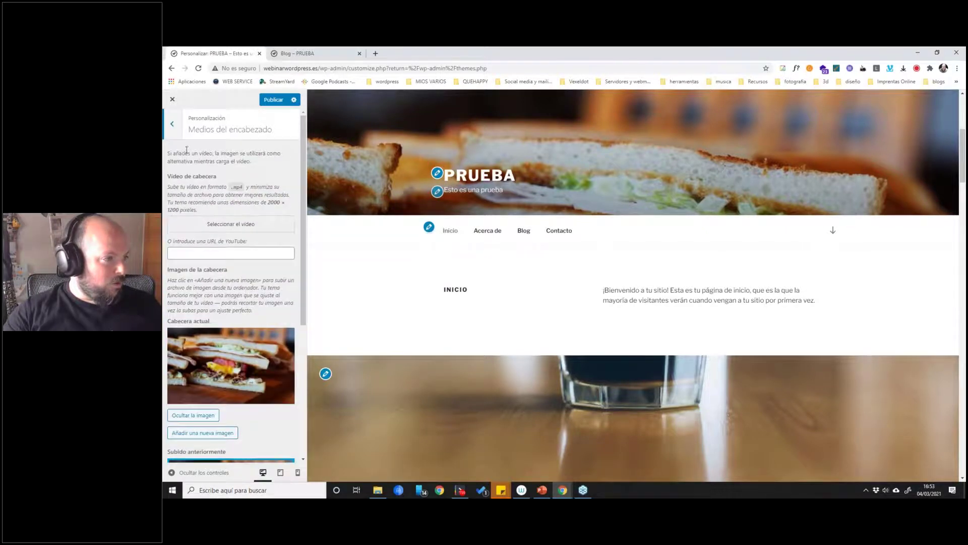
click(172, 124)
click(196, 185)
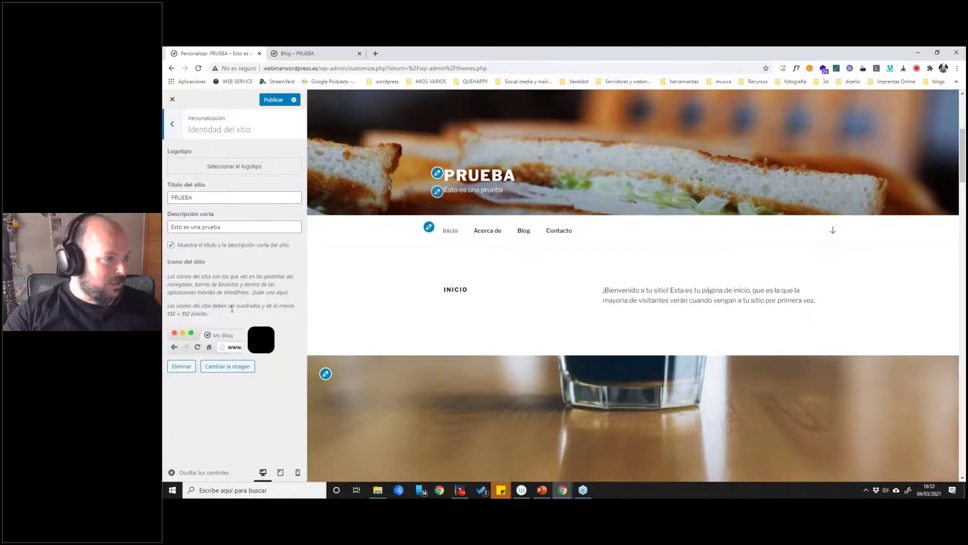
click(172, 124)
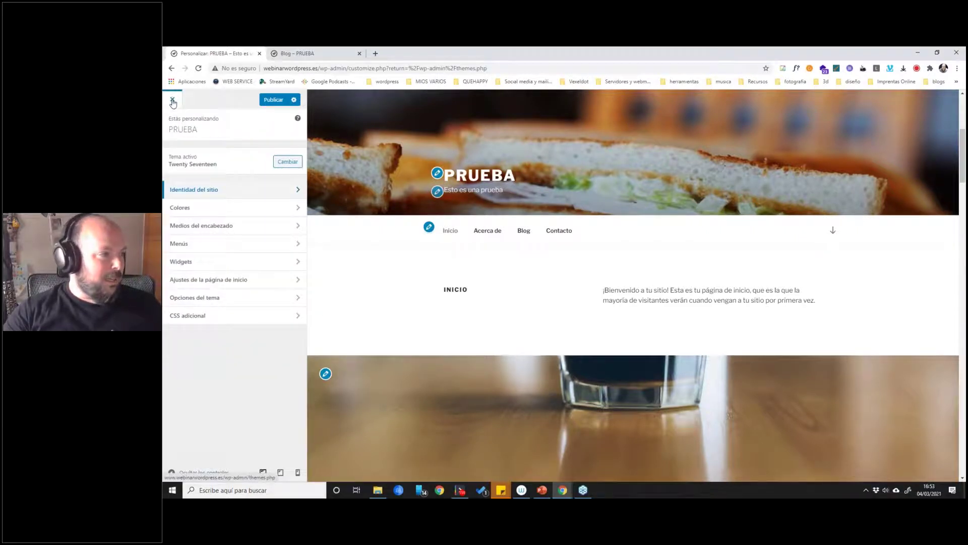
Publish the pending Twenty Seventeen customizations and close the customizer.
click(172, 100)
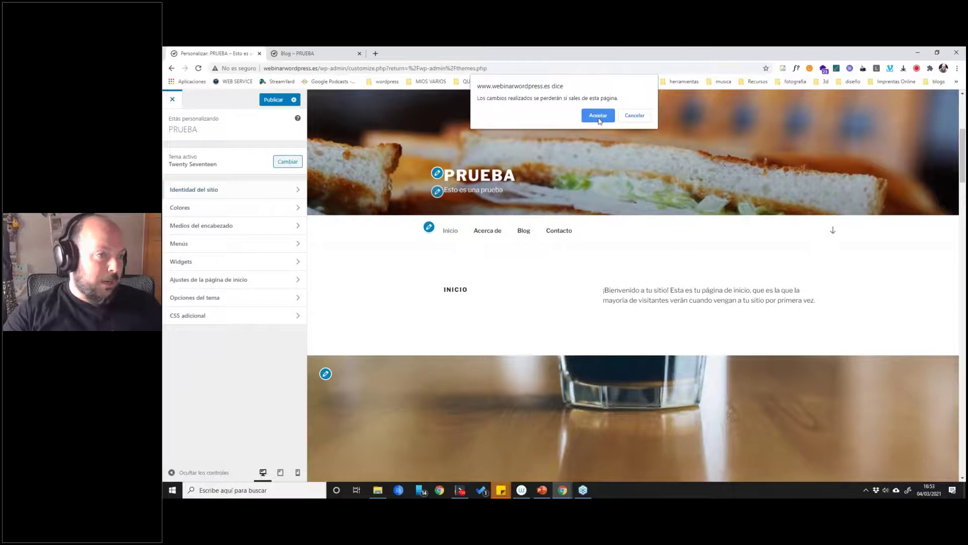
click(630, 116)
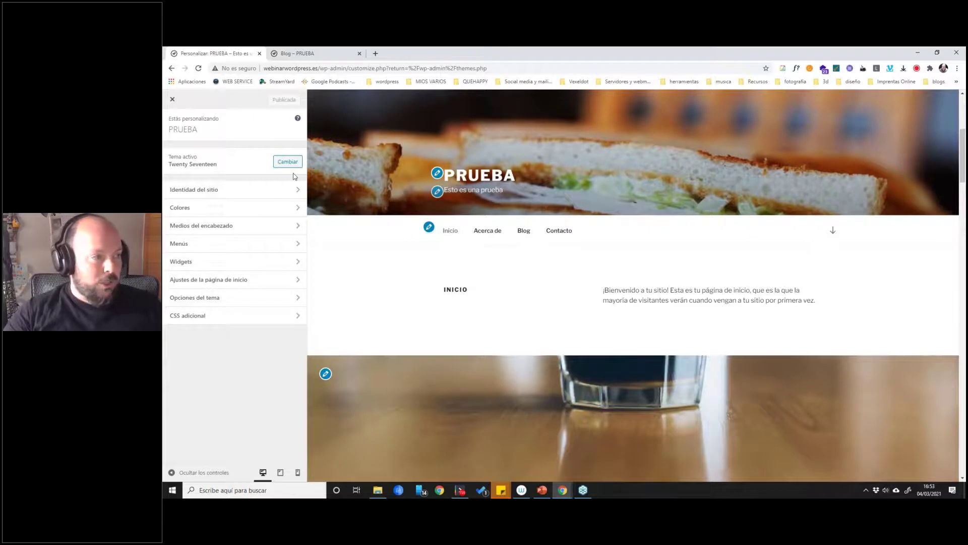
click(174, 101)
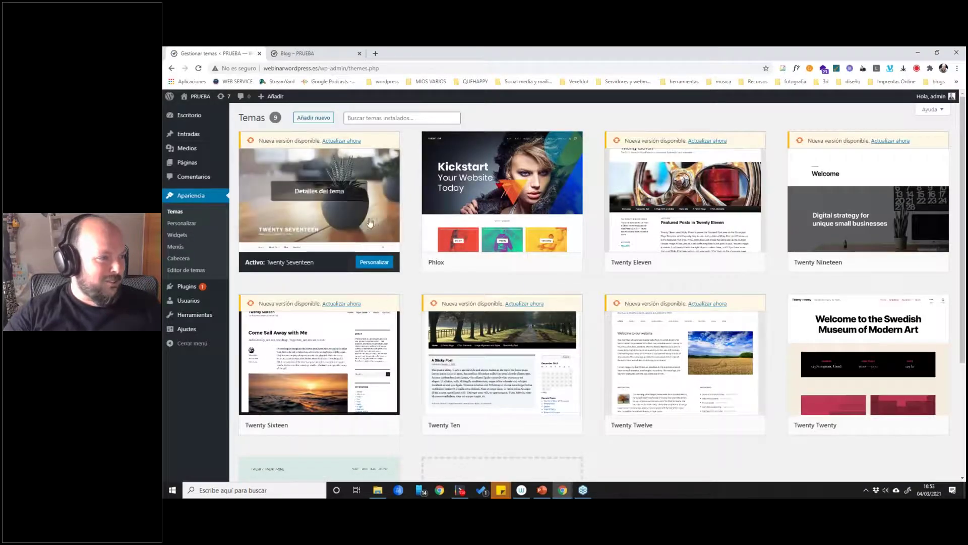
Activate the Phlox theme and open it in the customizer.
mouse_move(462, 175)
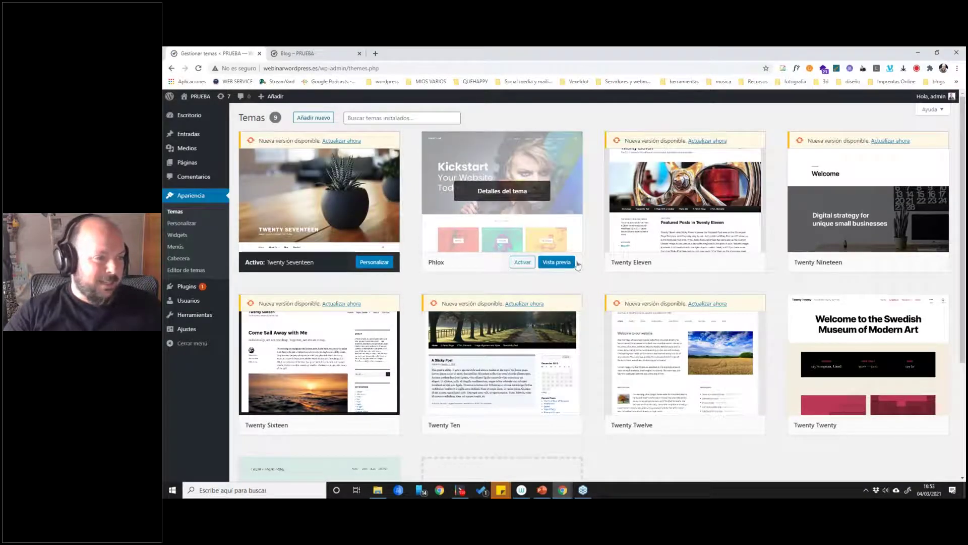
click(520, 263)
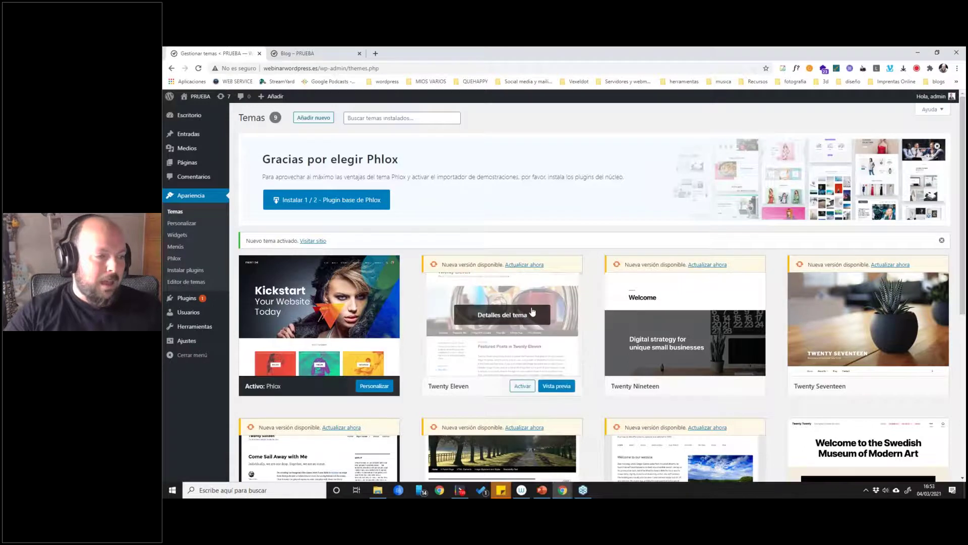
mouse_move(311, 323)
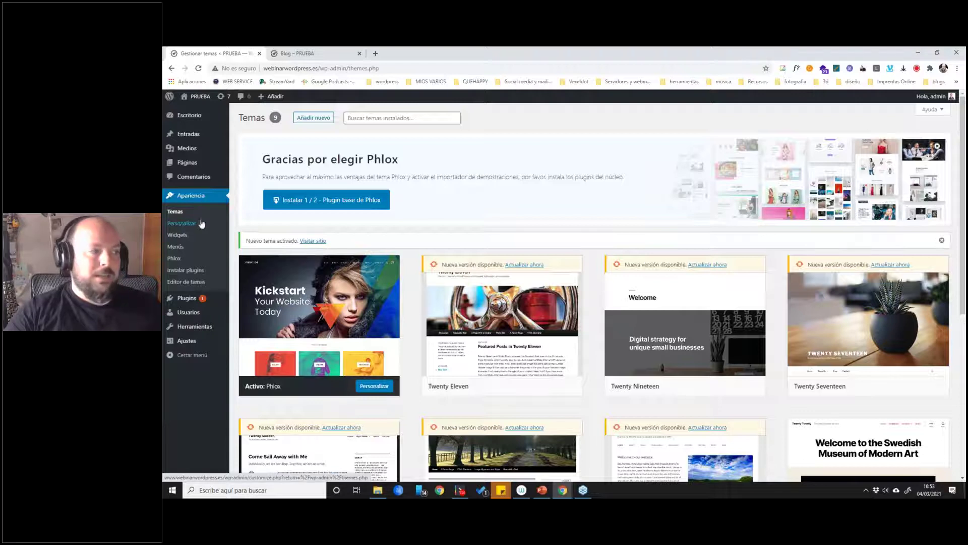
click(182, 227)
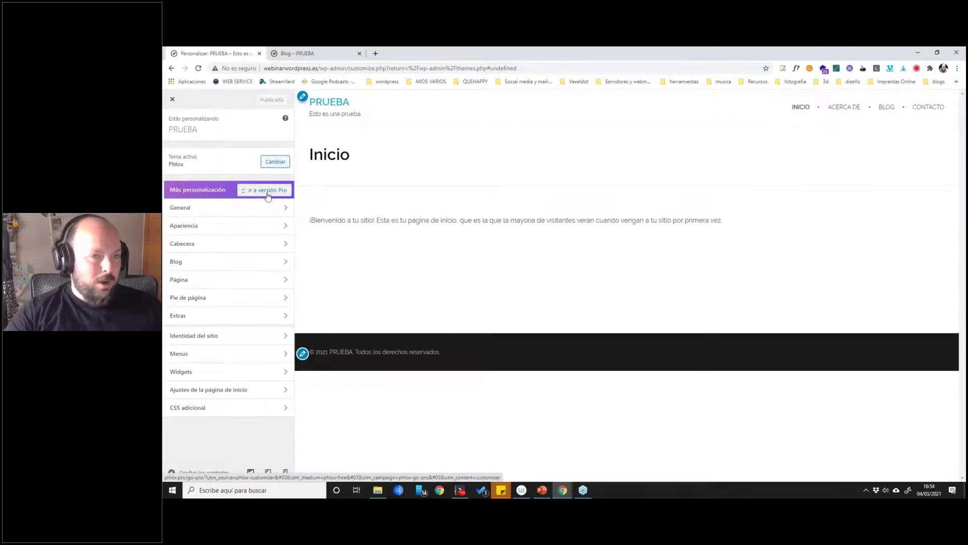
Review Phlox's General settings, covering Diseño general, Tipografía general and Animación y precarga de páginas.
click(218, 213)
click(179, 128)
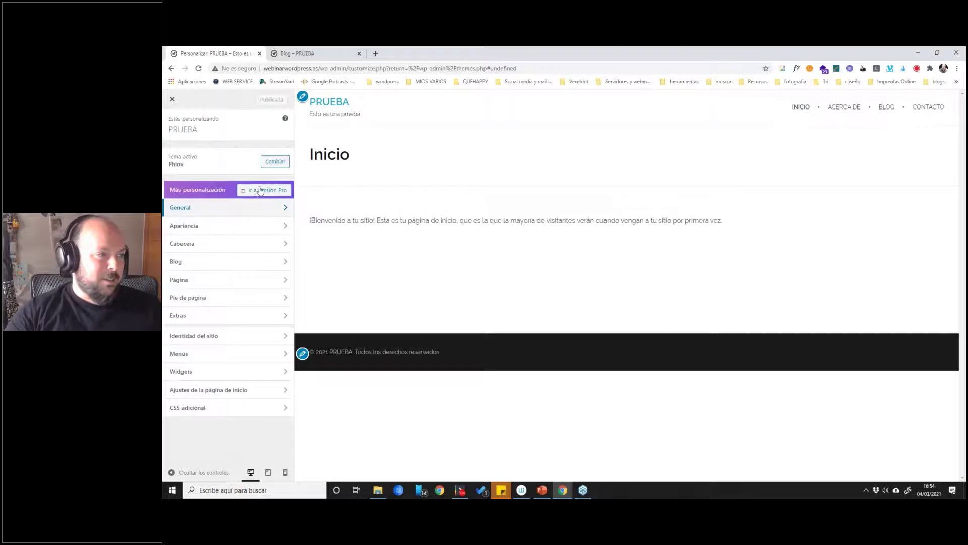
click(204, 209)
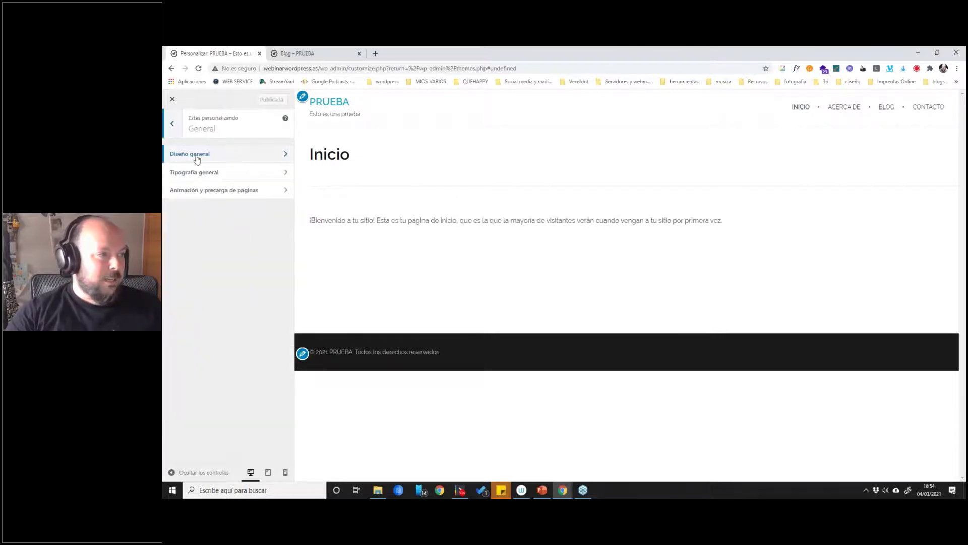
click(197, 157)
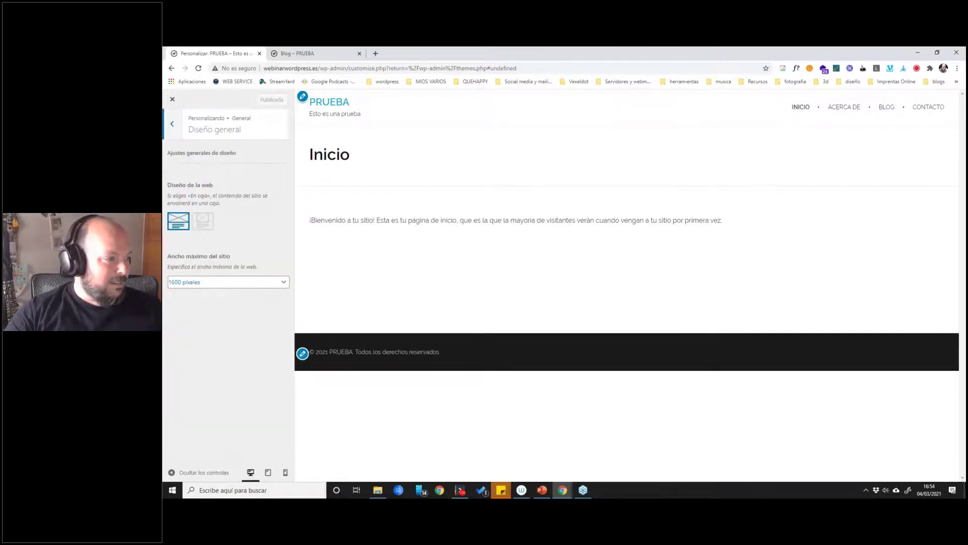
click(170, 119)
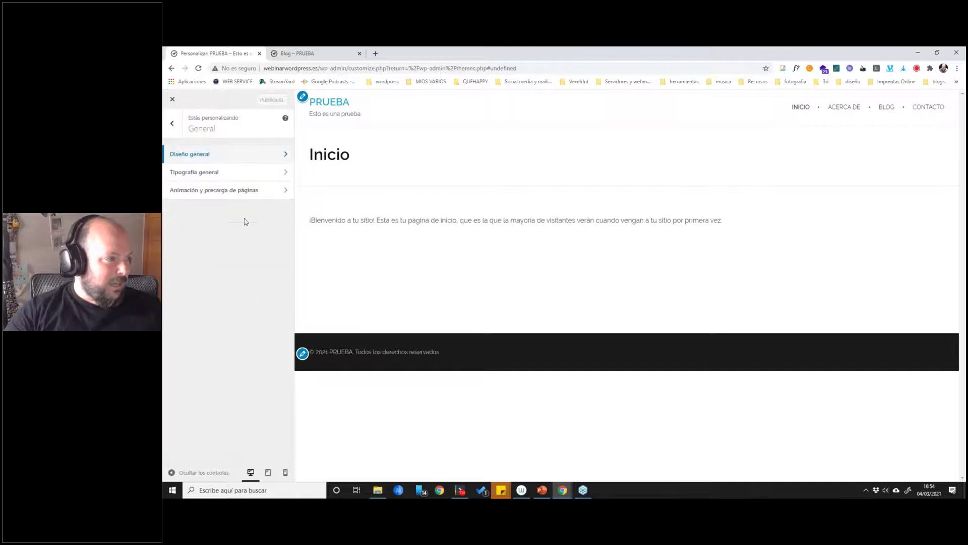
click(223, 196)
click(174, 124)
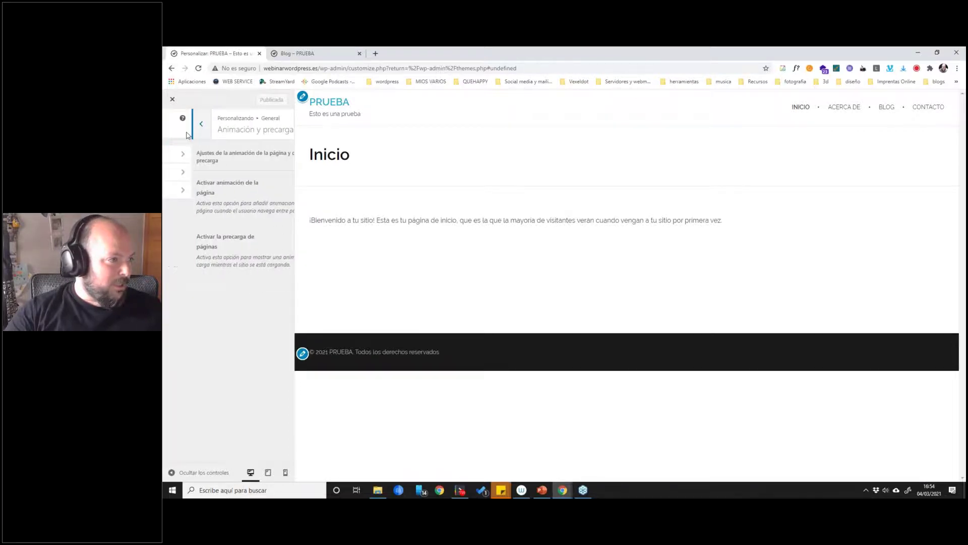
click(201, 174)
click(173, 123)
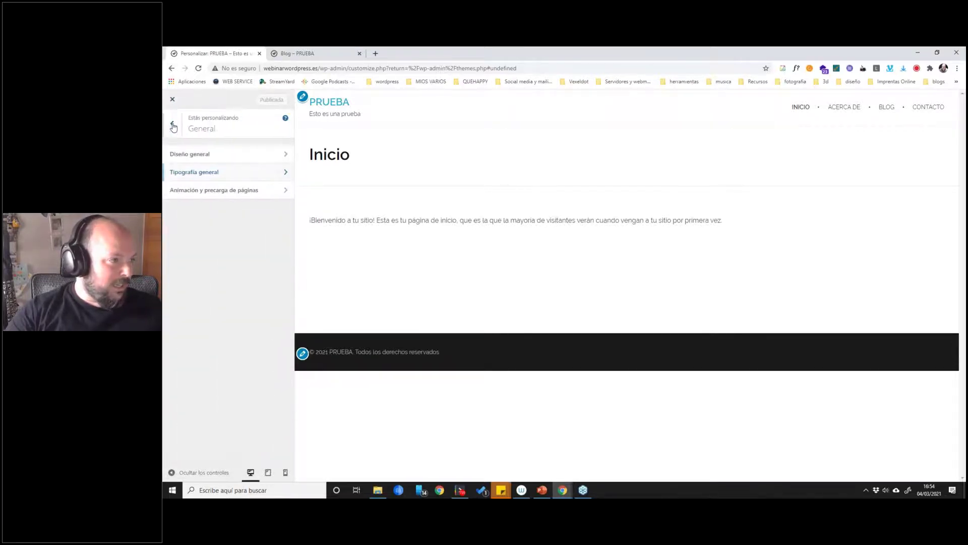
click(172, 123)
Look through the Phlox theme's Apariencia options and its Identidad del sitio settings.
click(232, 225)
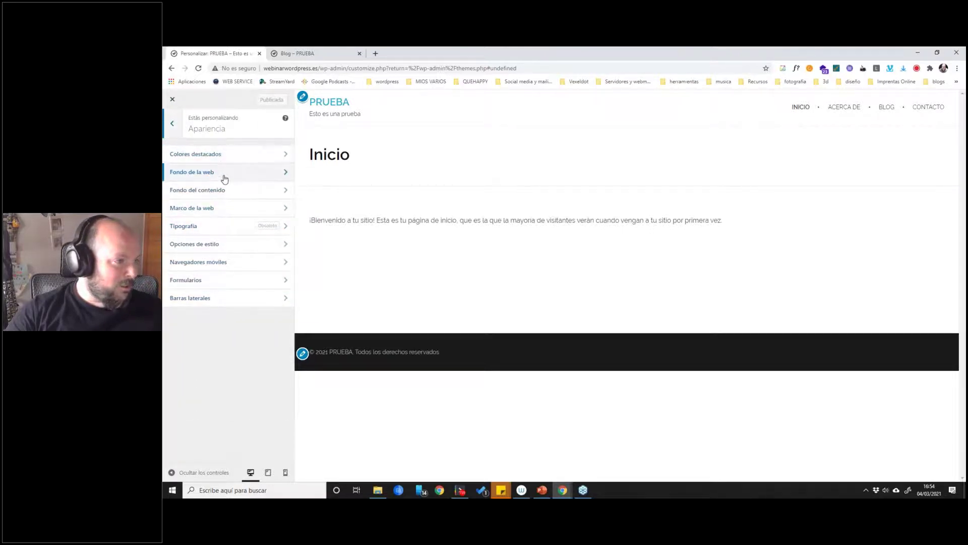
click(172, 124)
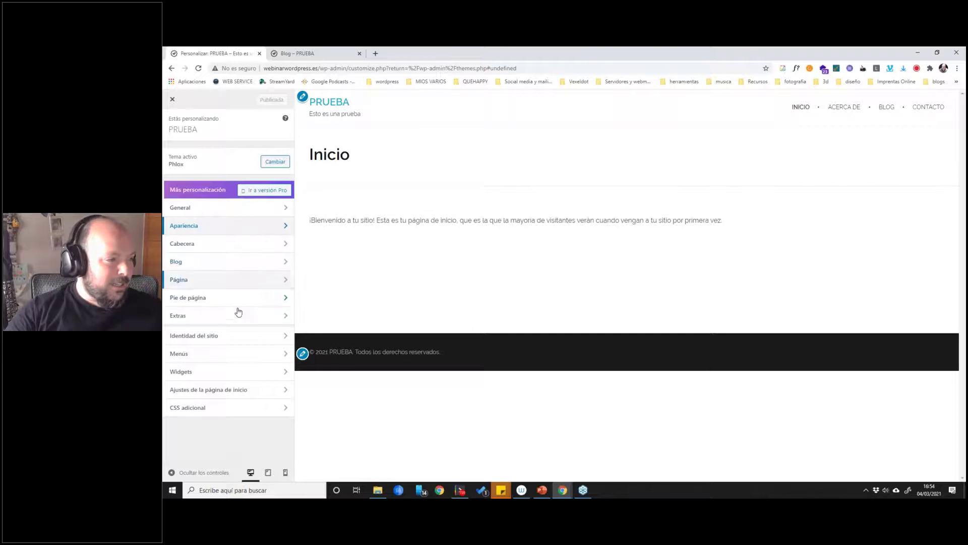
click(238, 337)
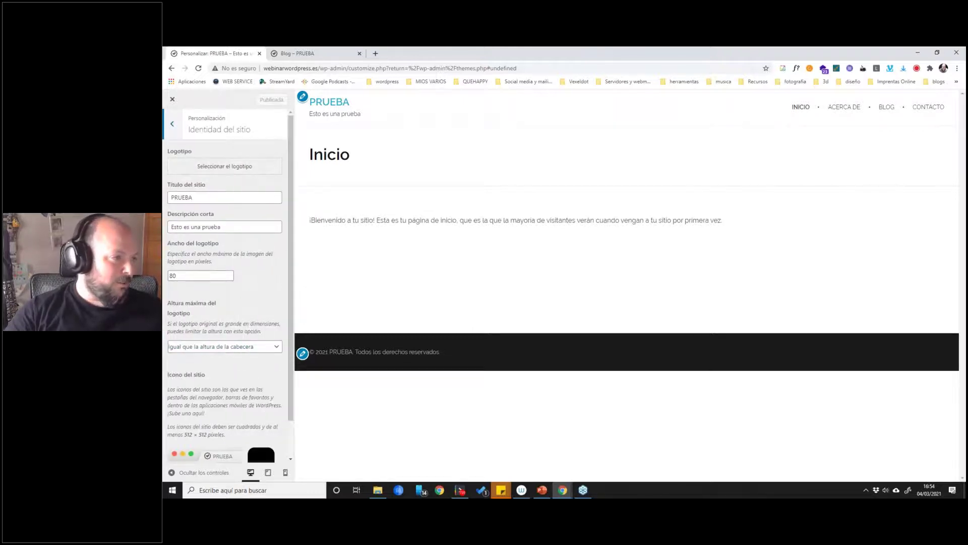
click(172, 123)
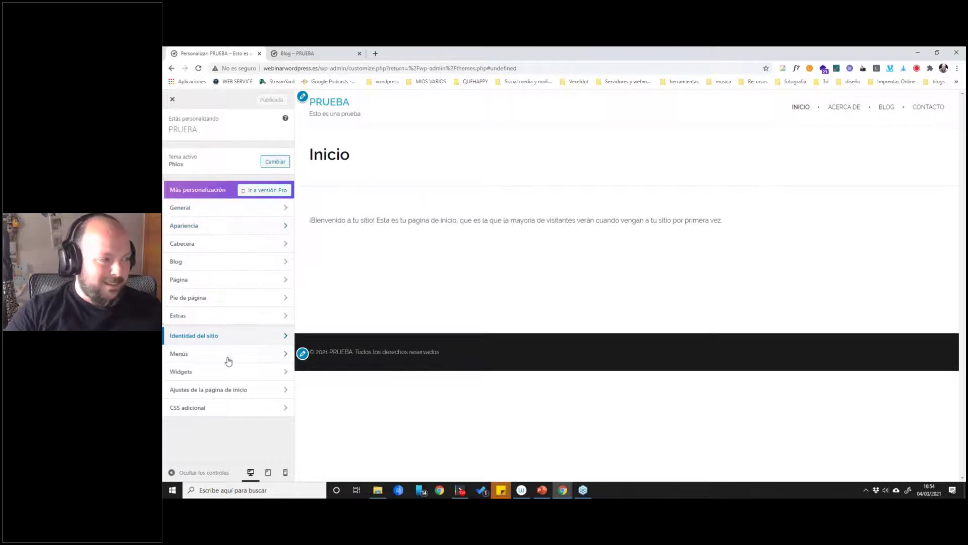
Set the check-mark badge image from the media library as the site logo in Identidad del sitio.
click(253, 337)
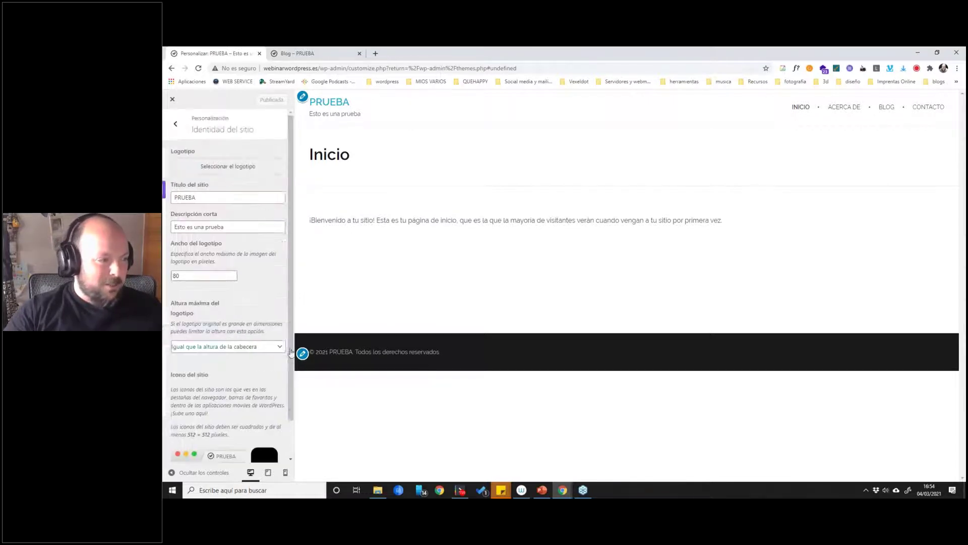
click(216, 167)
click(353, 222)
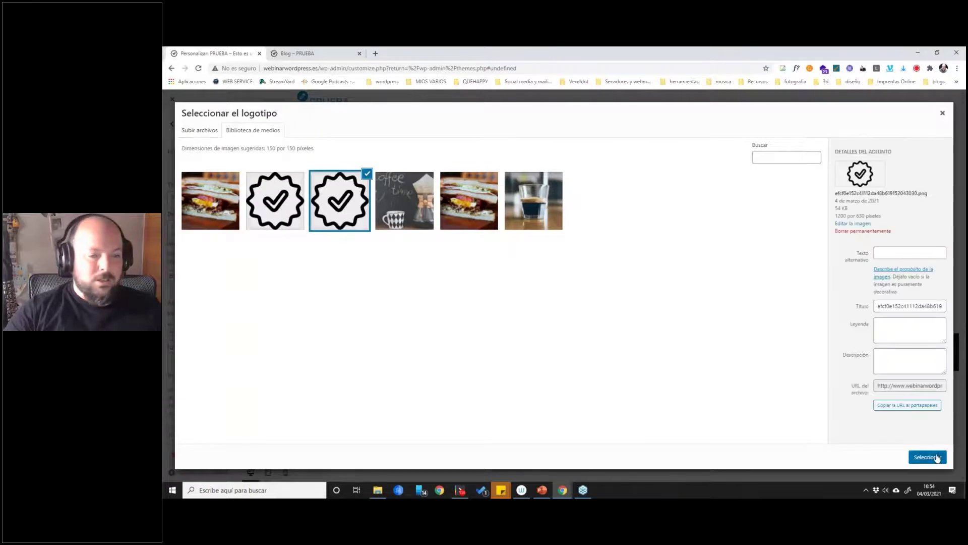
click(937, 457)
click(922, 457)
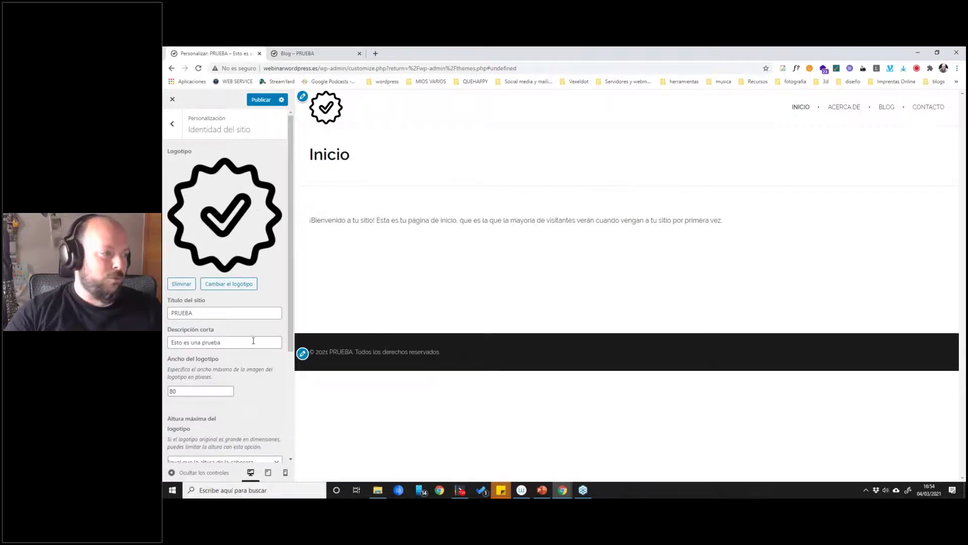
scroll(253, 341, down, 3)
scroll(246, 344, up, 5)
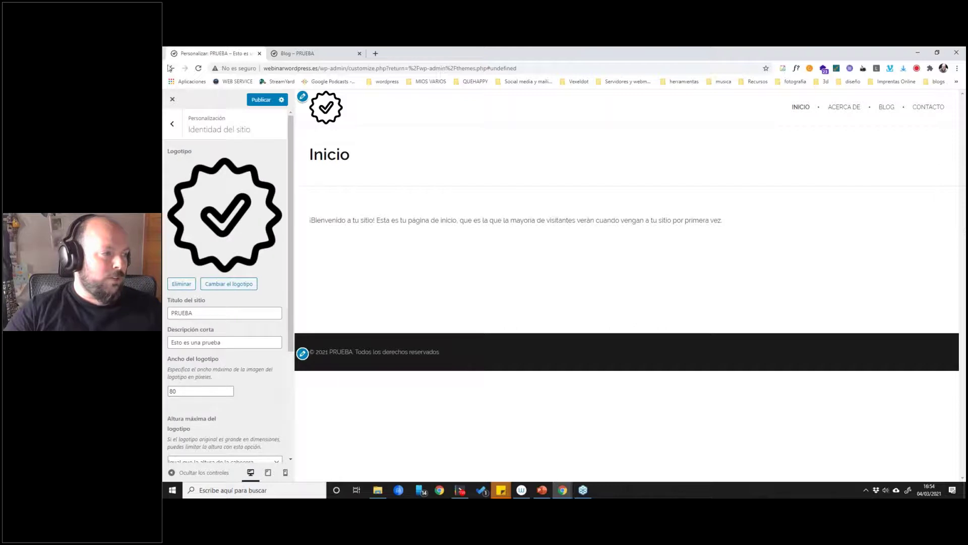
click(174, 120)
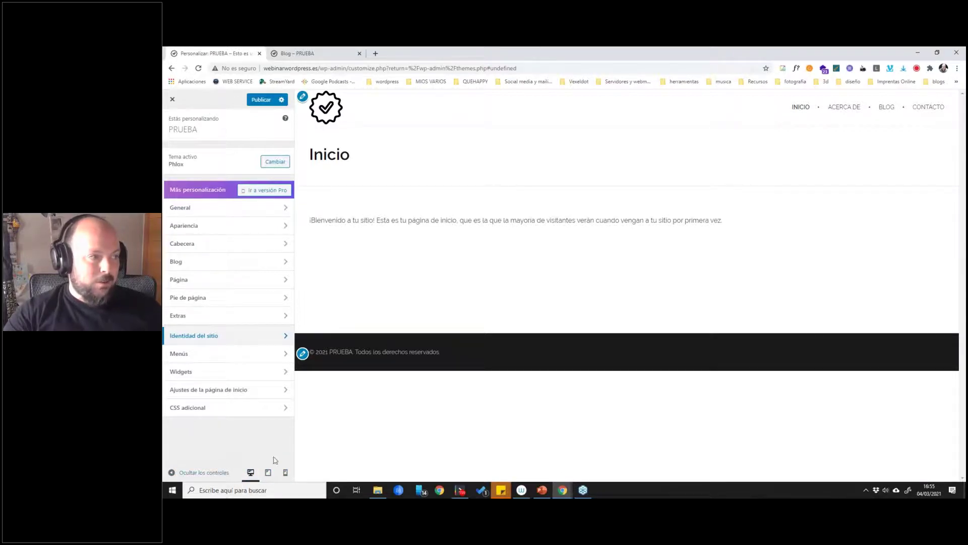
Preview the Inicio page at tablet and mobile sizes, and return to the tablet preview.
click(268, 473)
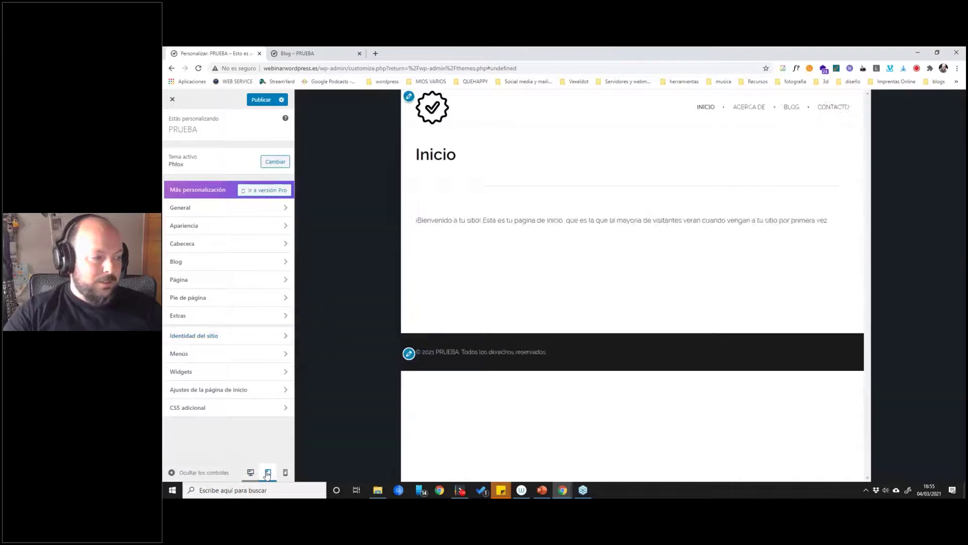
click(286, 473)
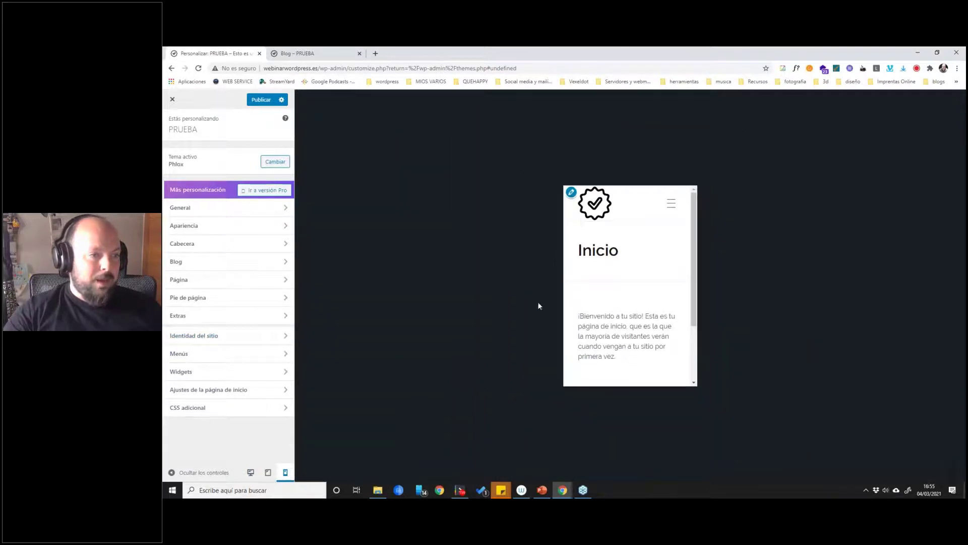
scroll(675, 257, down, 3)
scroll(677, 270, up, 3)
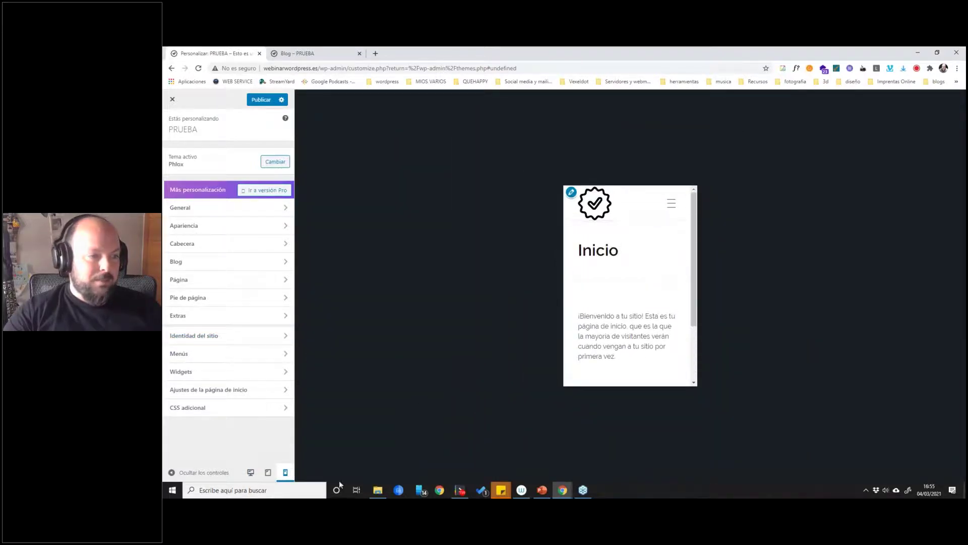
click(268, 473)
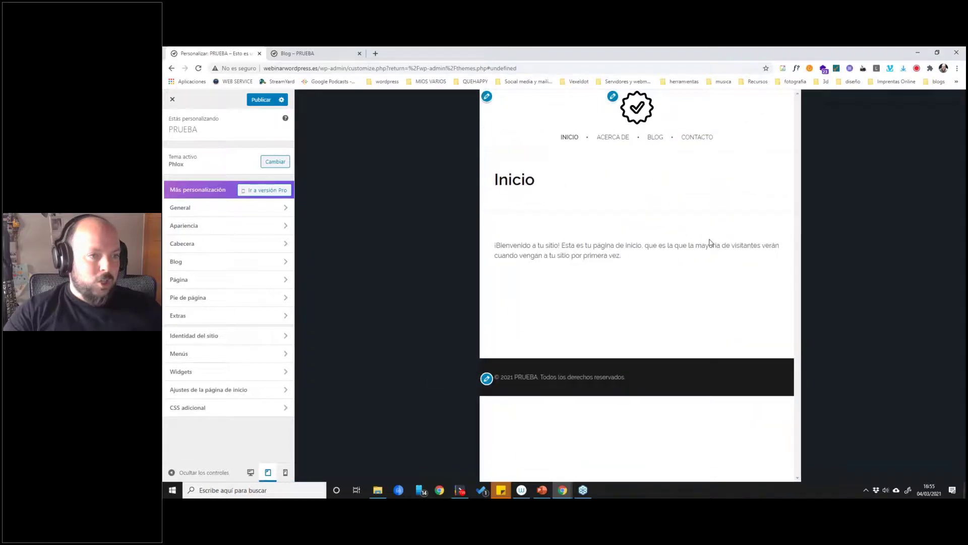
Compare the Inicio page's desktop, tablet and mobile previews, and finish on the desktop preview.
click(251, 472)
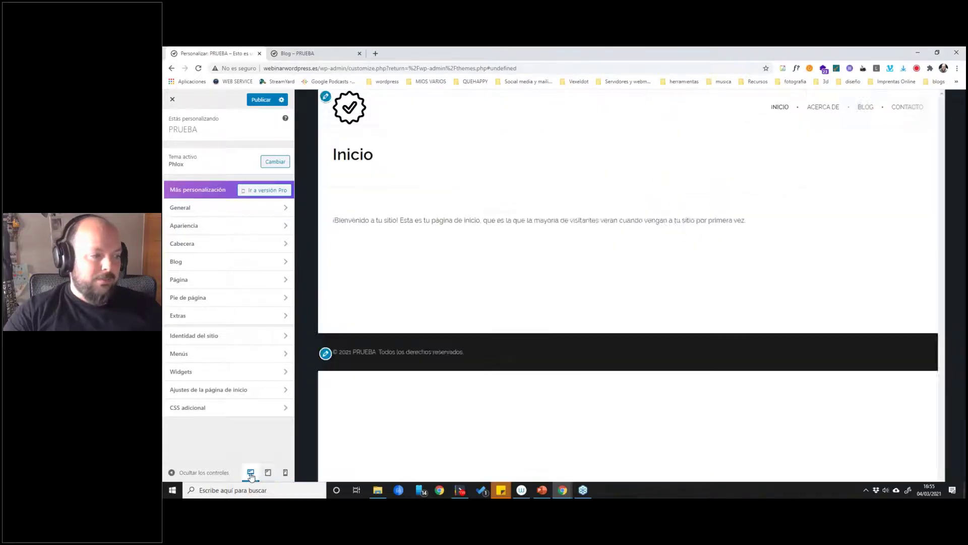
click(268, 472)
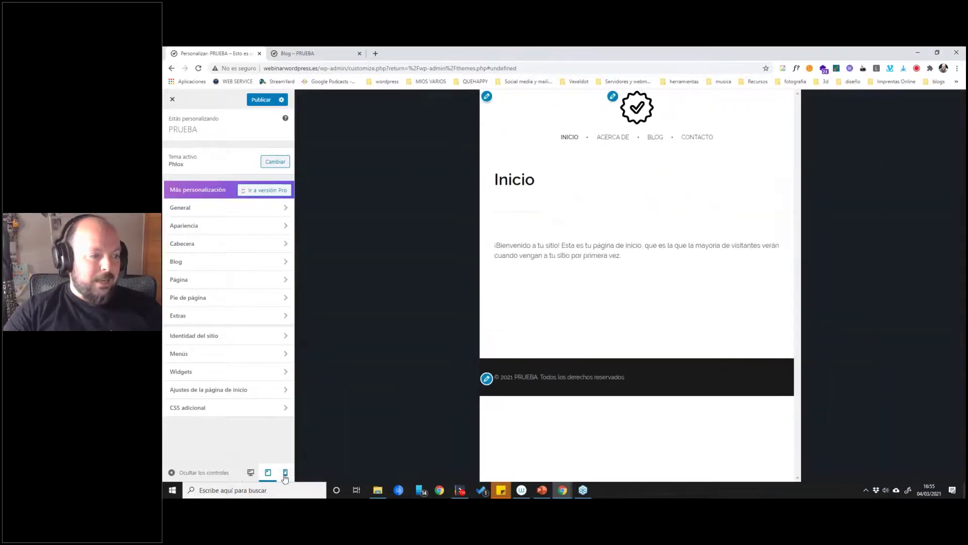
click(251, 473)
click(268, 473)
click(285, 472)
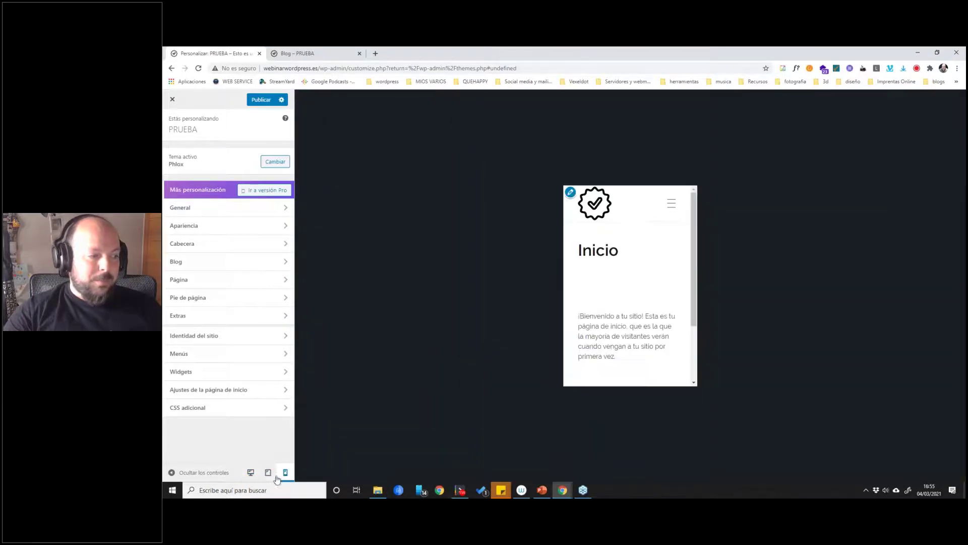
click(251, 473)
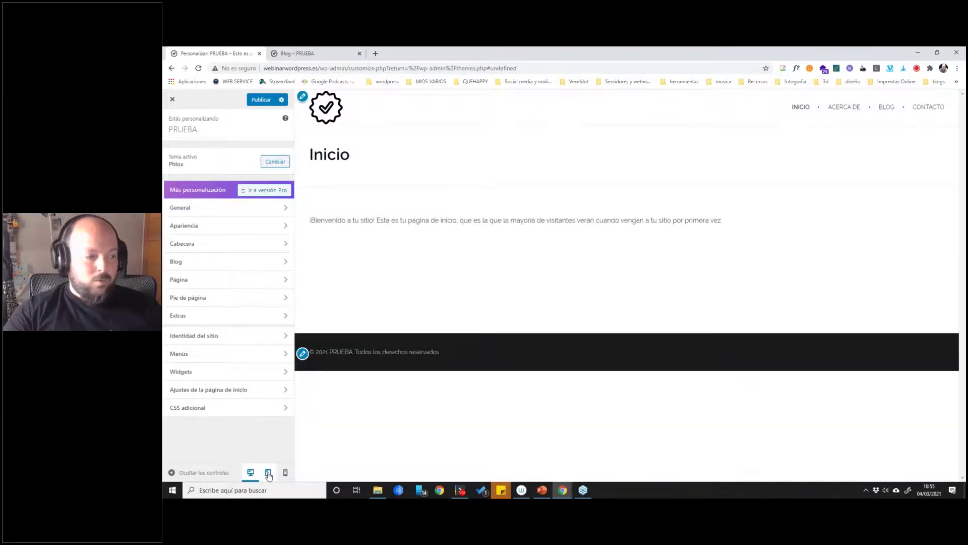
click(267, 472)
click(285, 472)
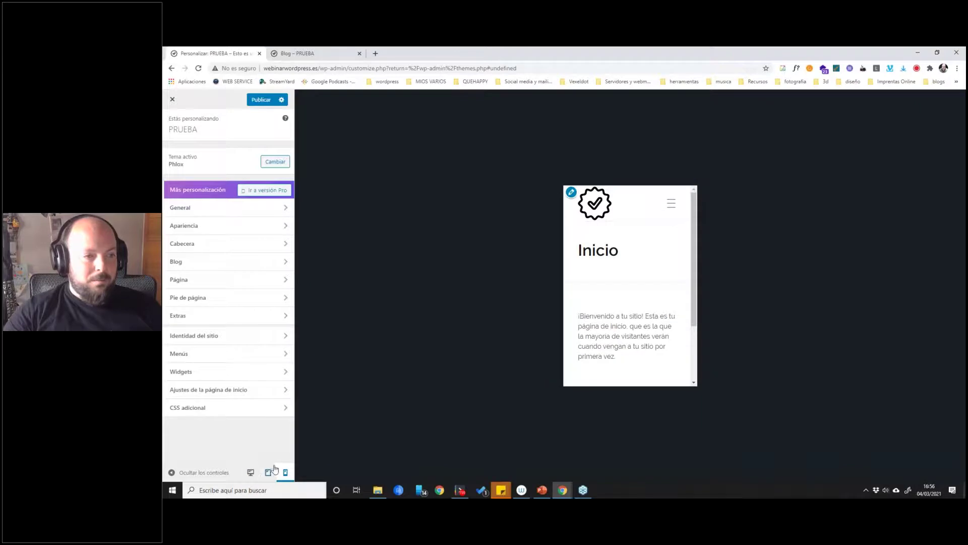
click(250, 475)
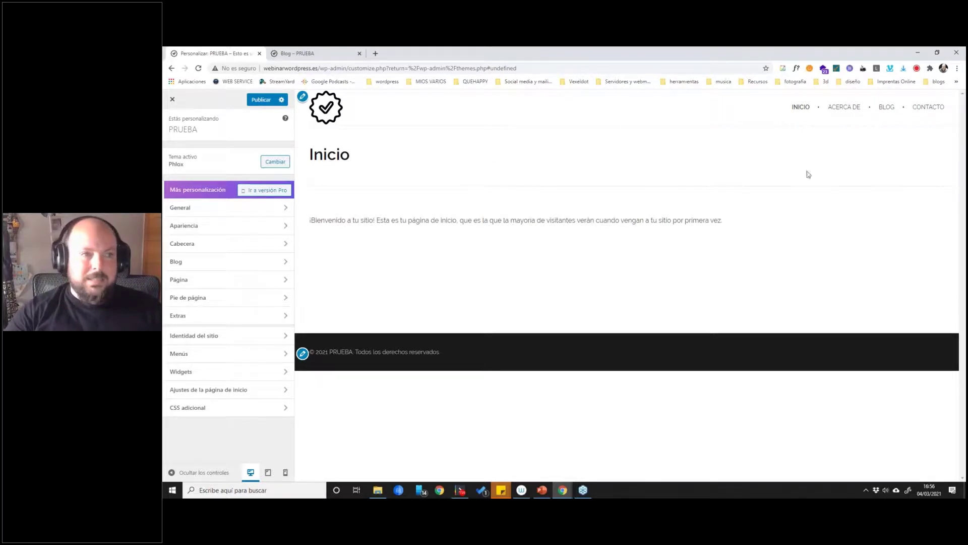
click(268, 472)
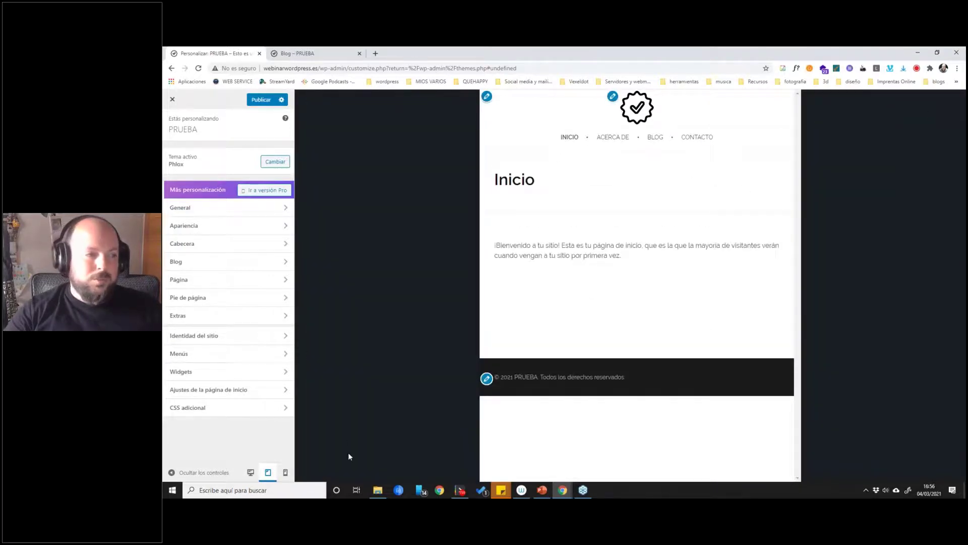
click(251, 472)
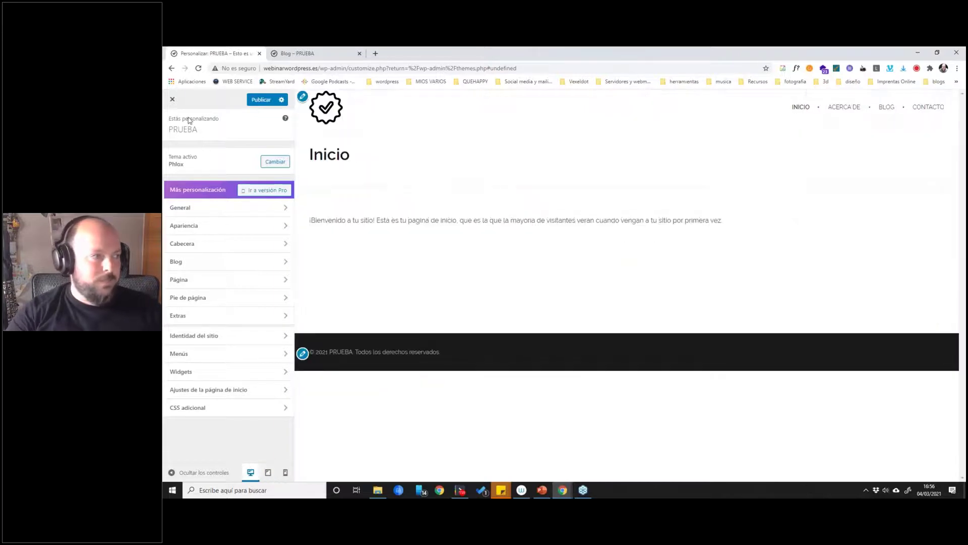
Leave the customizer discarding the unpublished changes, and reopen it from the Temas page.
click(174, 100)
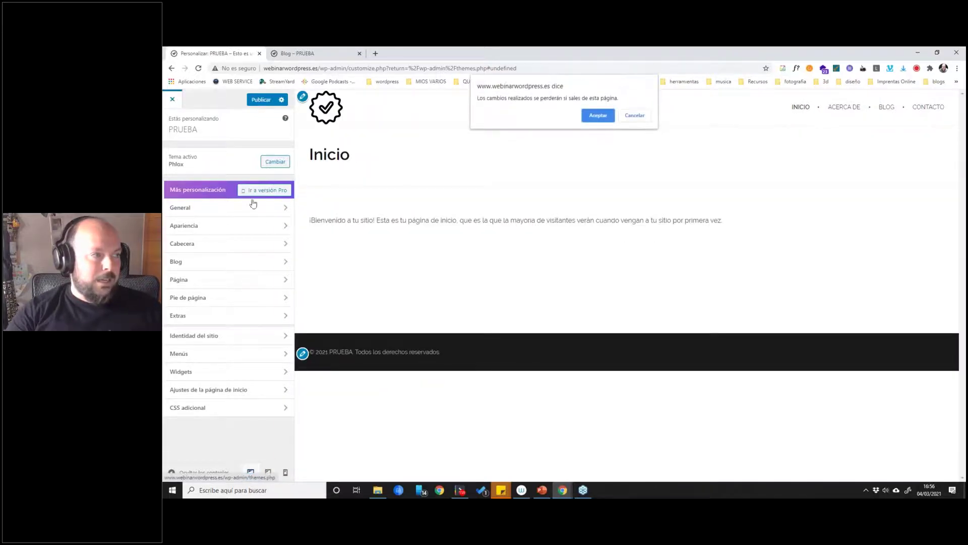
click(608, 116)
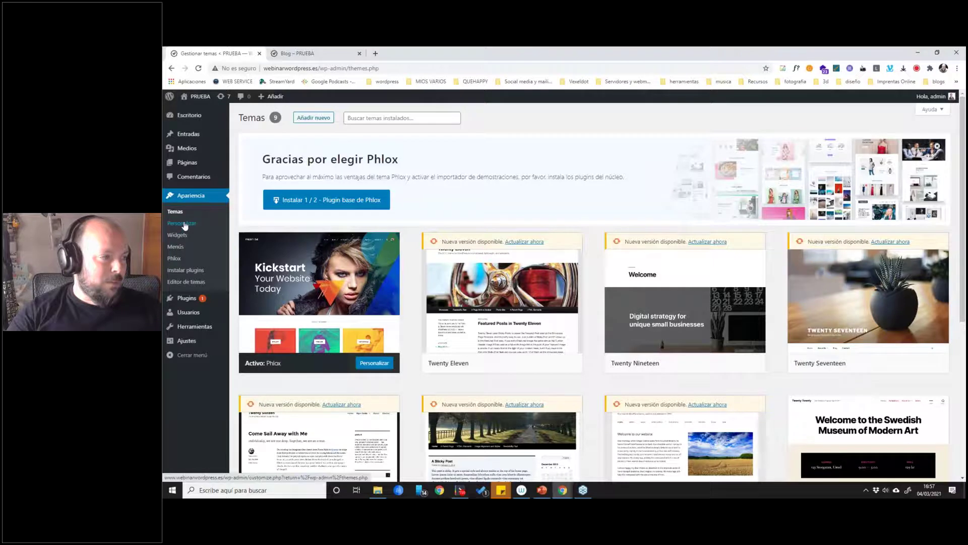
click(223, 232)
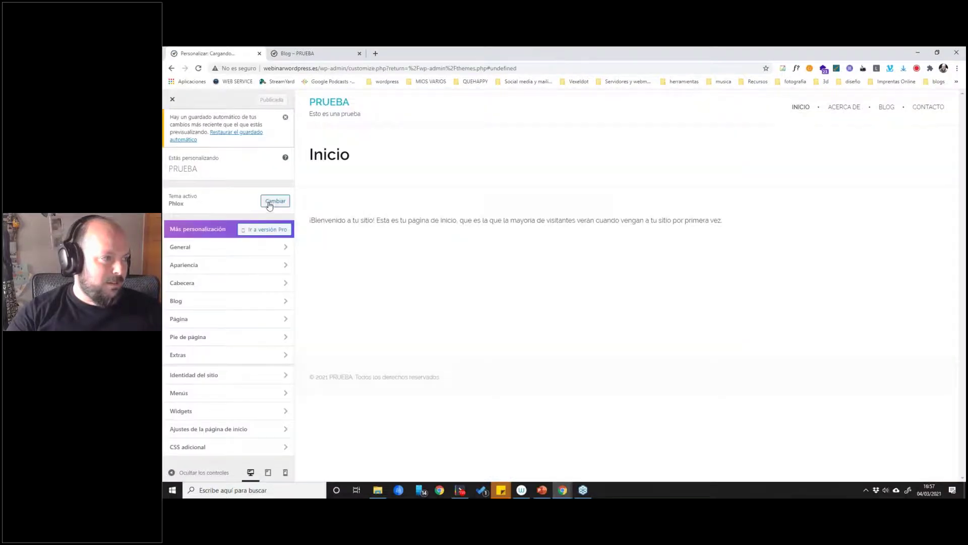
Look at the Twenty Seventeen theme's details among the installed themes, and return to the Phlox customization options.
click(275, 201)
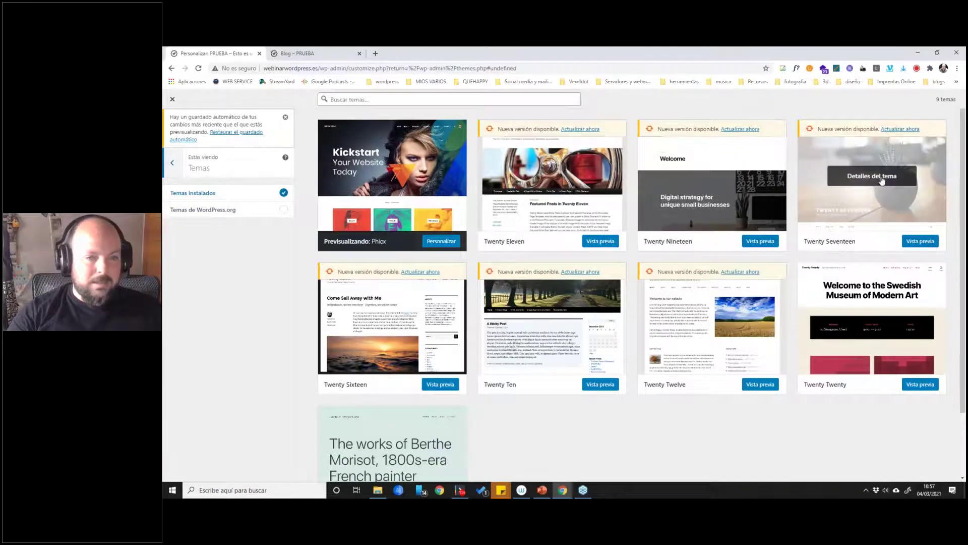
click(882, 180)
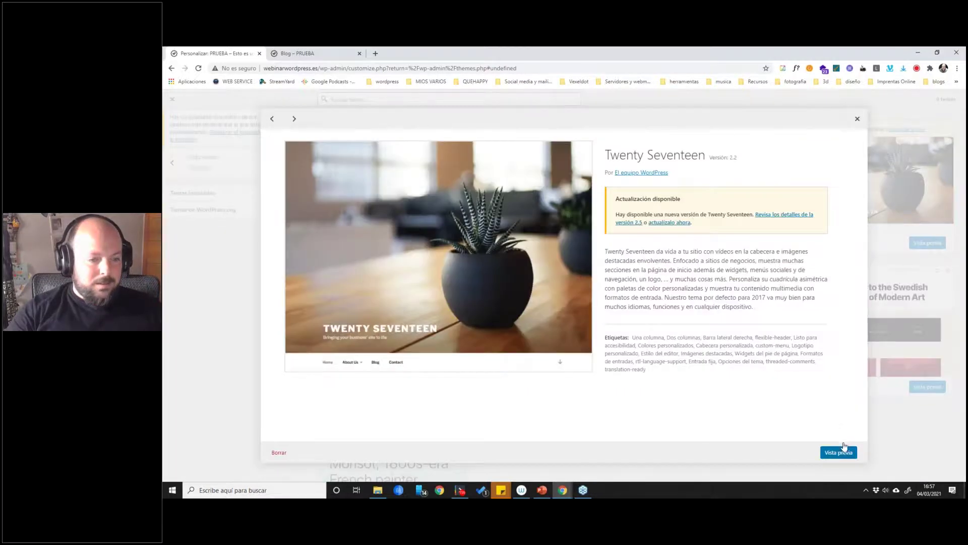
click(911, 228)
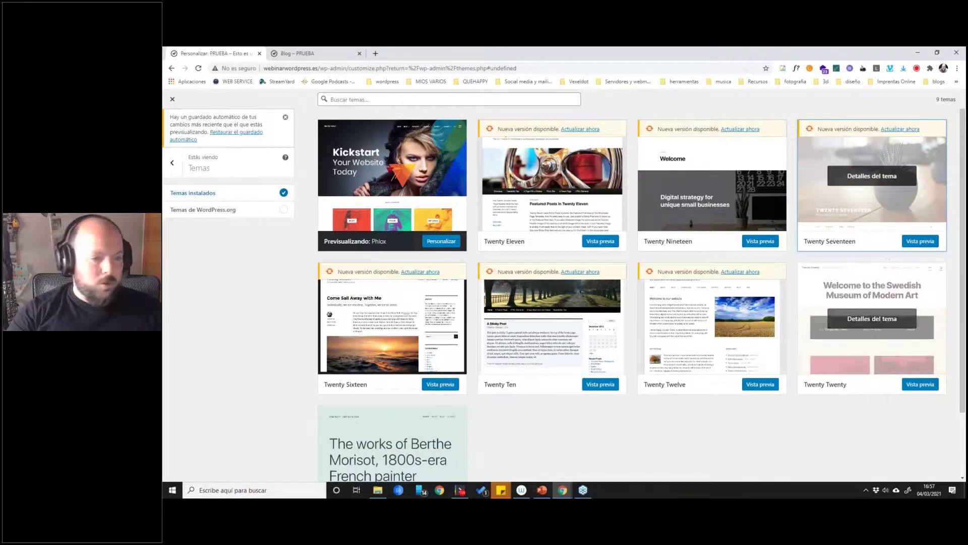
click(172, 162)
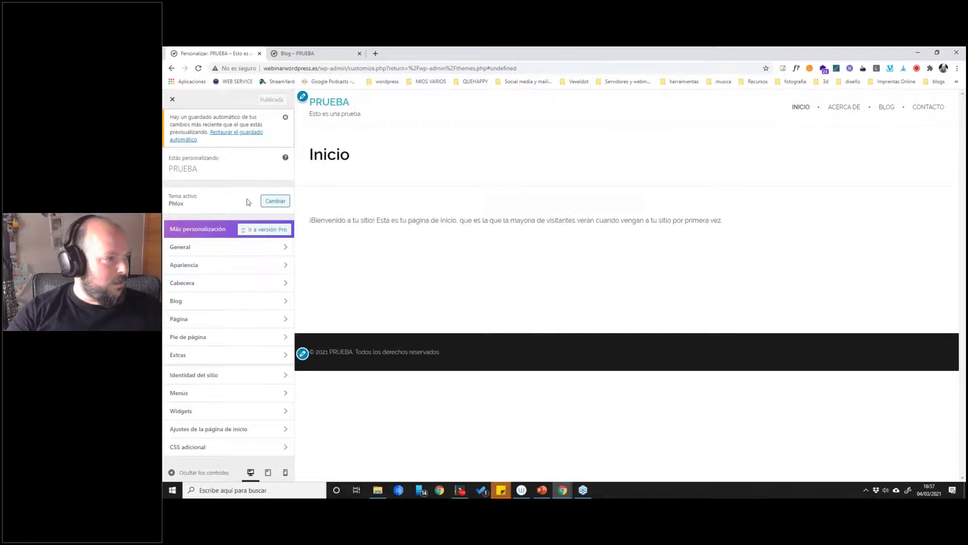
Browse the Temas de WordPress.org and Temas instalados listings in the customizer.
click(276, 201)
click(282, 209)
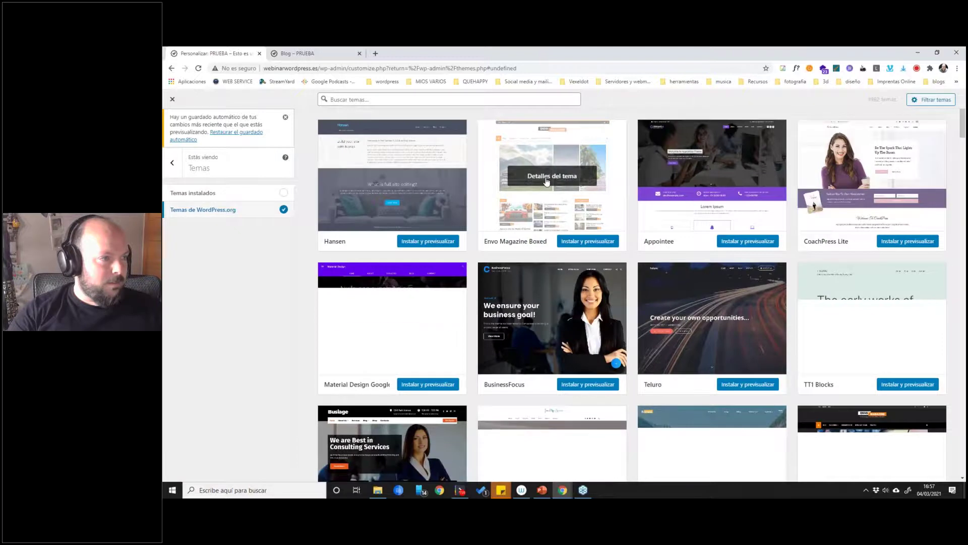
click(206, 195)
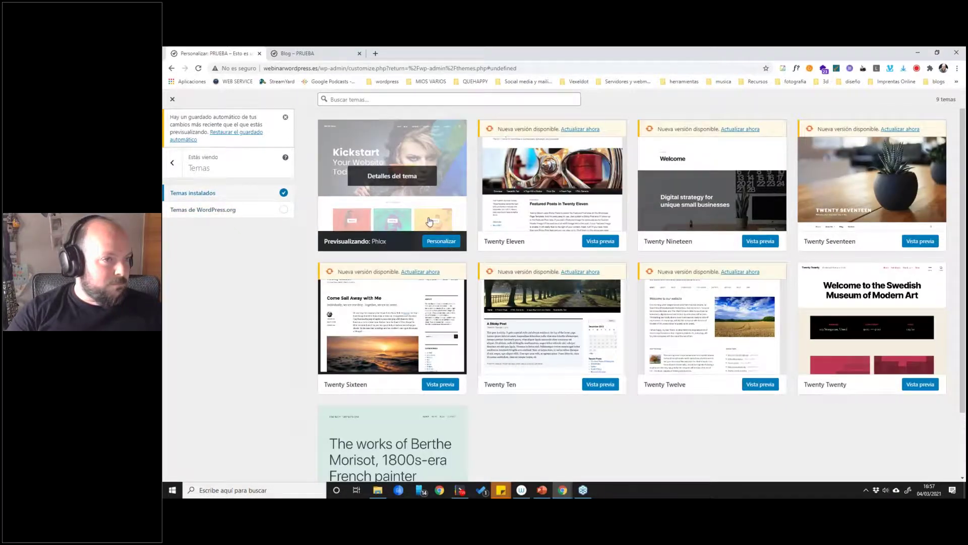
scroll(434, 242, down, 2)
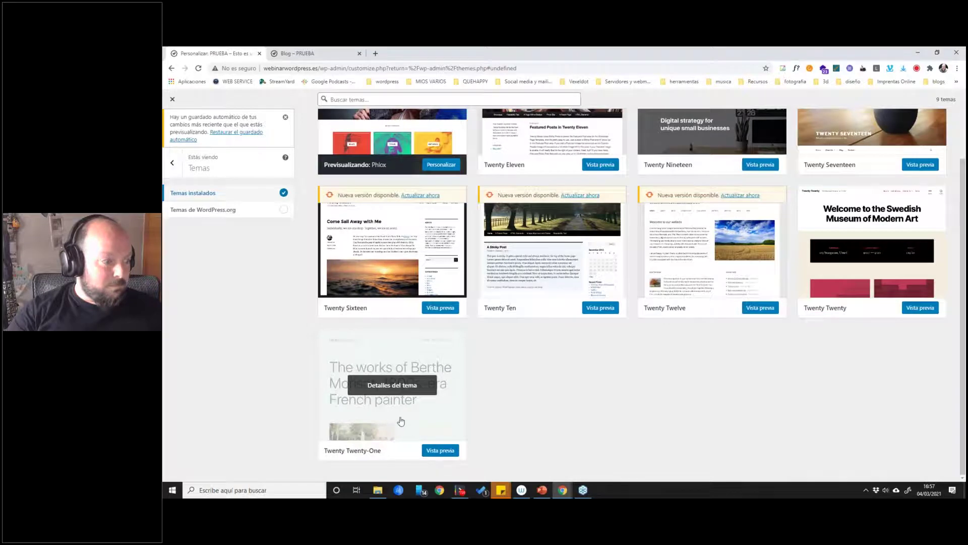
scroll(402, 420, up, 2)
Check the details of the Twenty Seventeen and Phlox themes, and exit the customizer to the Temas page.
click(889, 247)
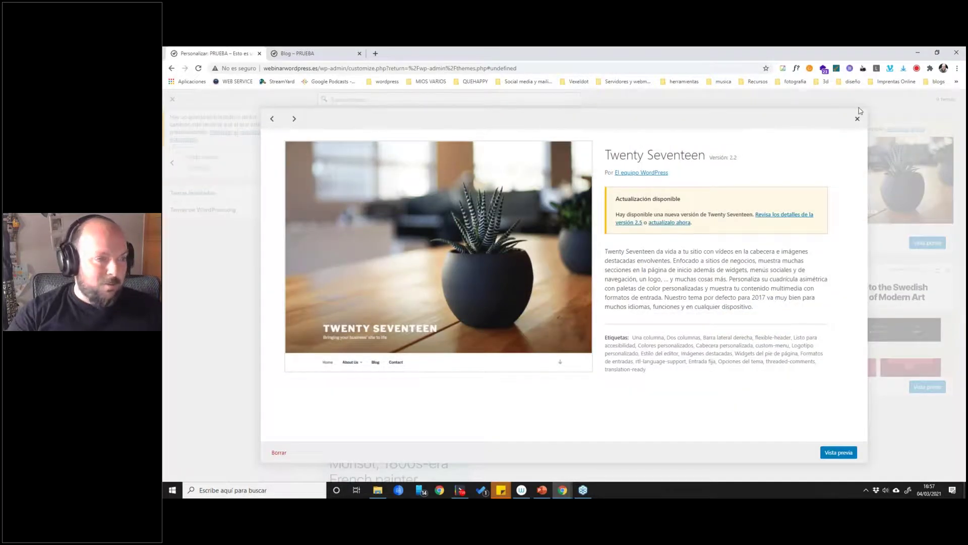
click(857, 119)
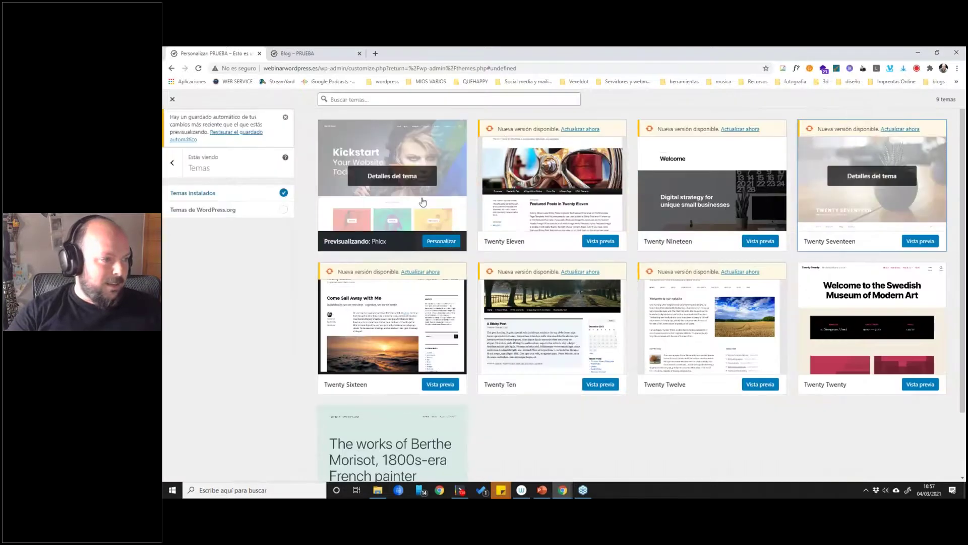
click(423, 202)
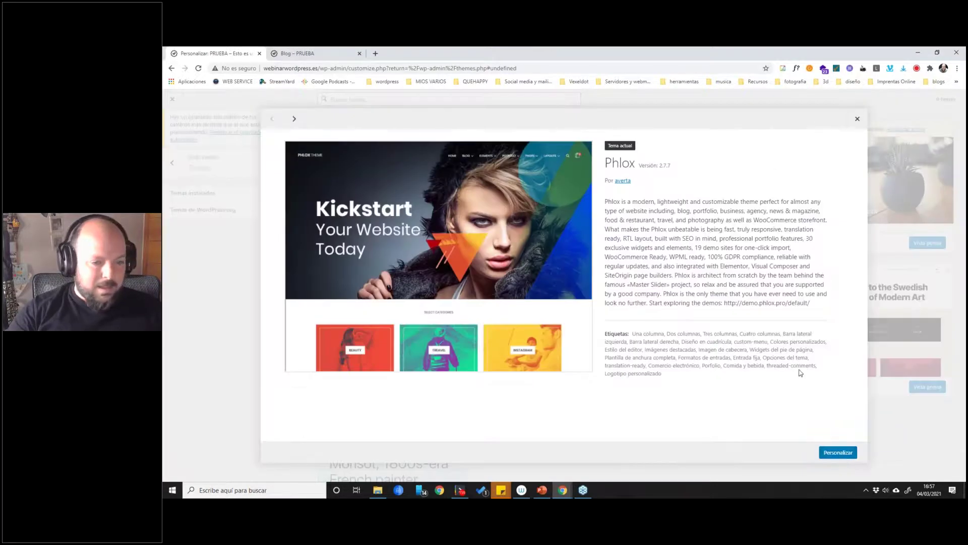
click(857, 118)
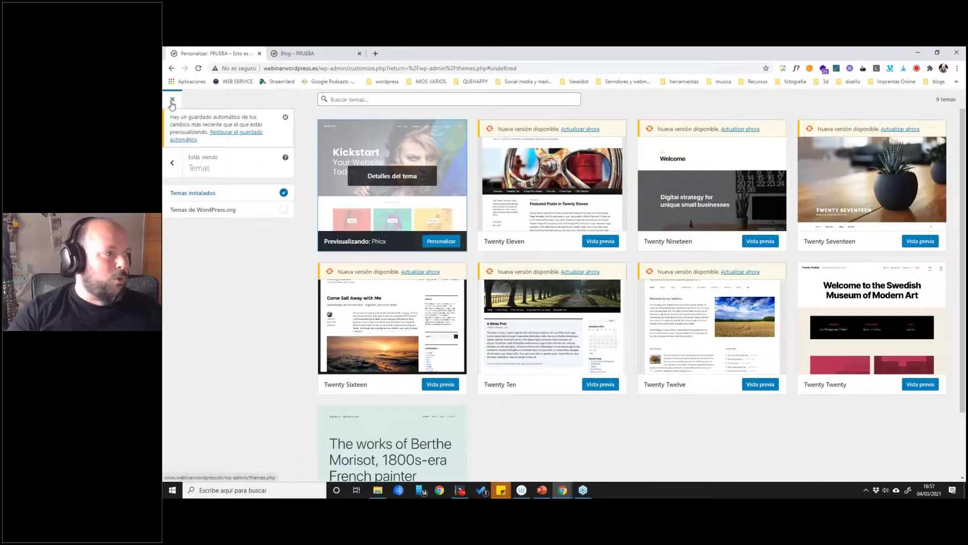
click(172, 101)
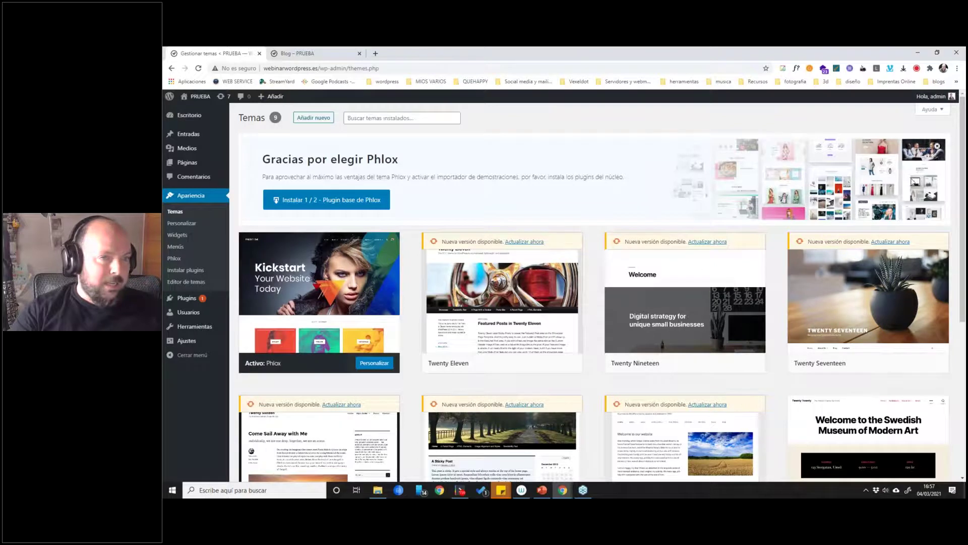
Activate the Twenty Seventeen theme from the Temas page.
mouse_move(890, 364)
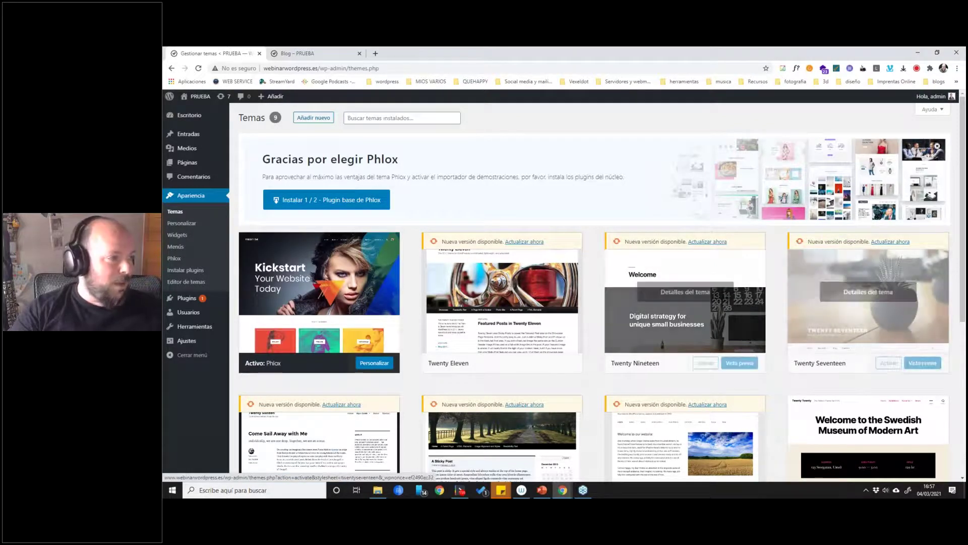
click(175, 213)
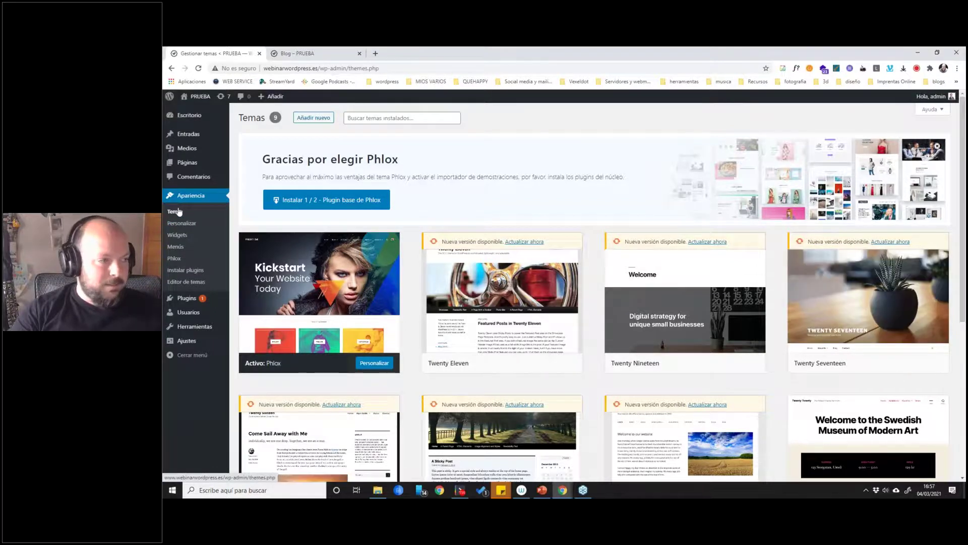
click(889, 363)
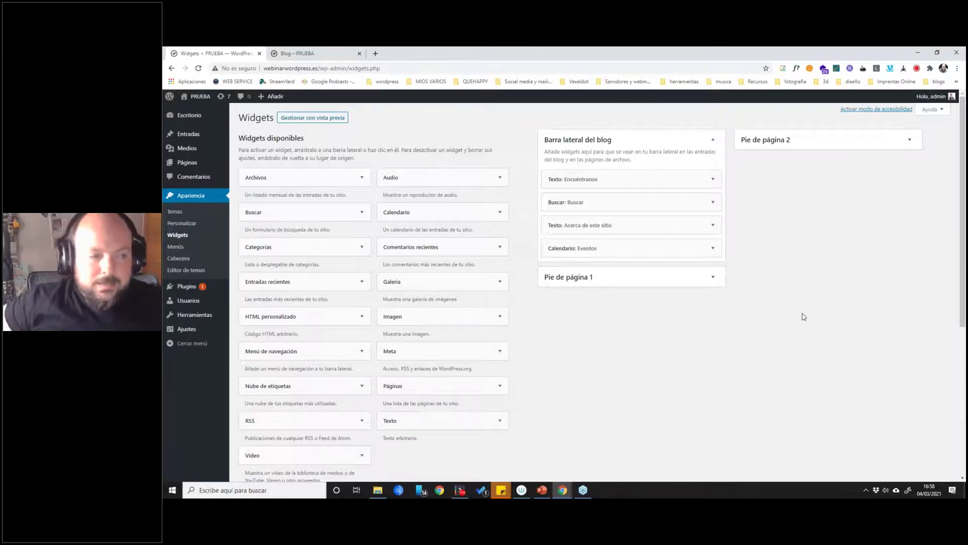
Add a Galería widget above Calendario: Eventos and a Calendario widget below Texto: Encuéntranos in Barra lateral del blog.
scroll(303, 351, down, 3)
scroll(356, 432, down, 2)
scroll(357, 415, up, 2)
scroll(340, 371, up, 3)
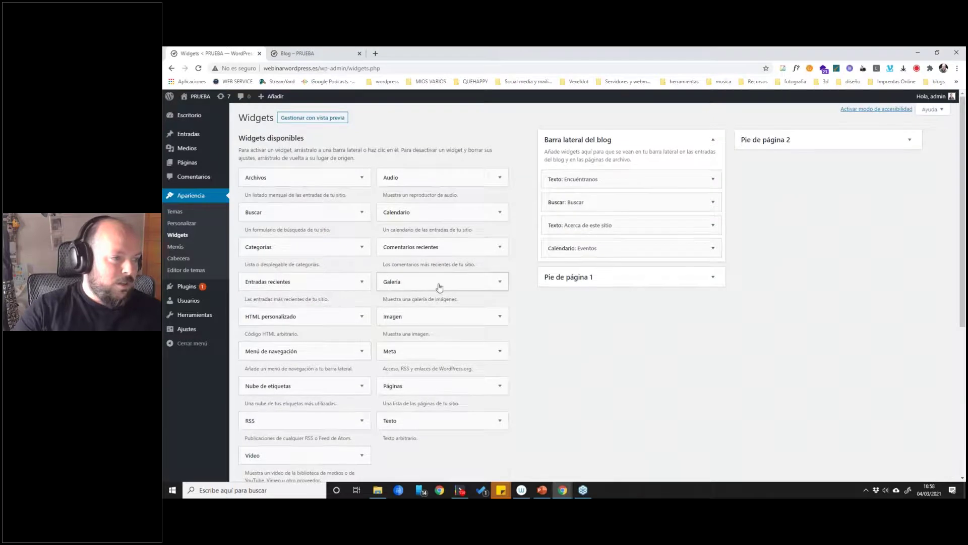
drag(437, 290, 615, 241)
drag(417, 207, 673, 209)
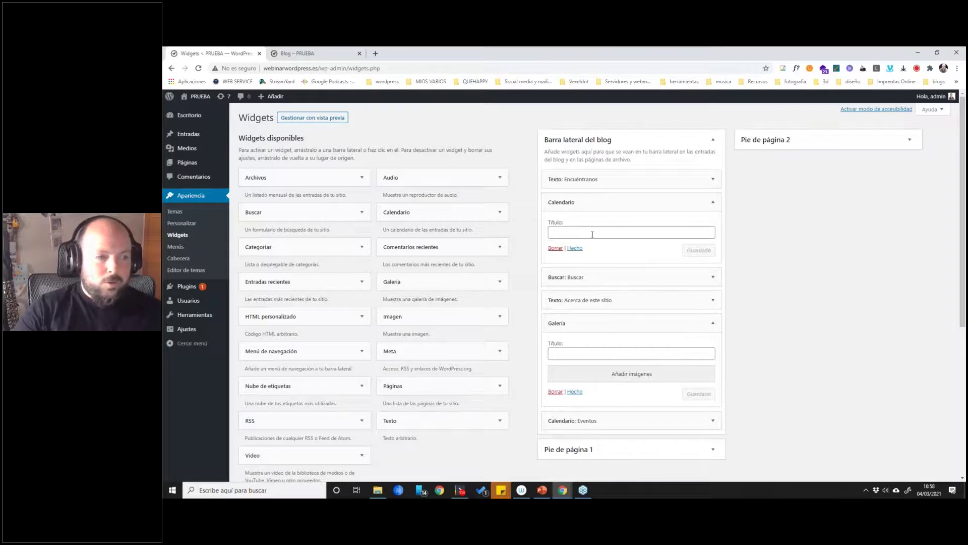
Fill the Galería widget with the coffee chalkboard, sandwich and espresso images from the media library, and save the widget.
click(625, 379)
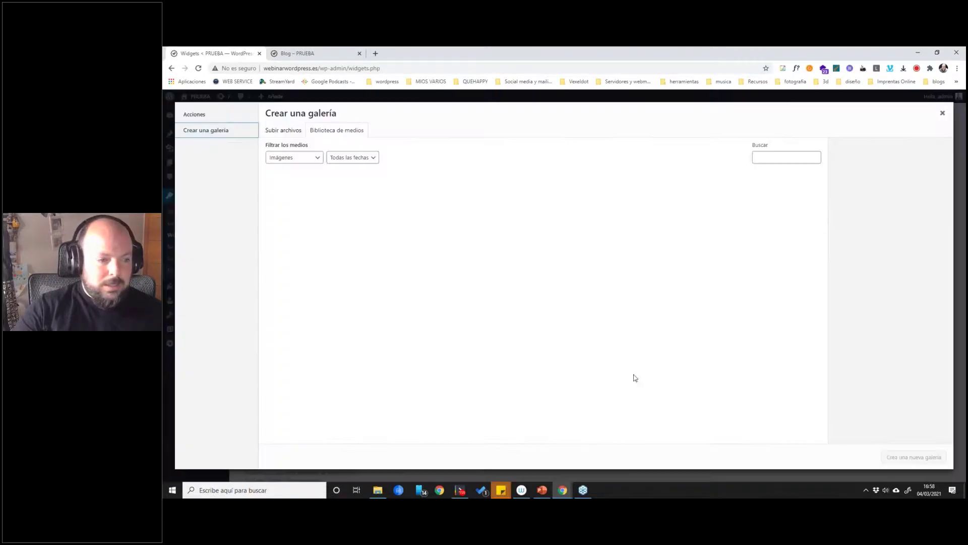
click(543, 202)
click(608, 208)
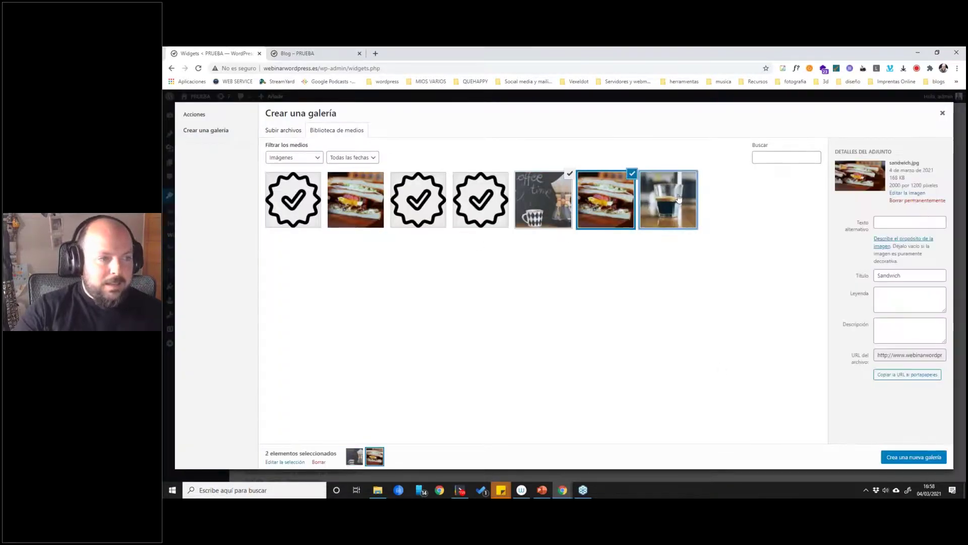
click(679, 198)
click(608, 207)
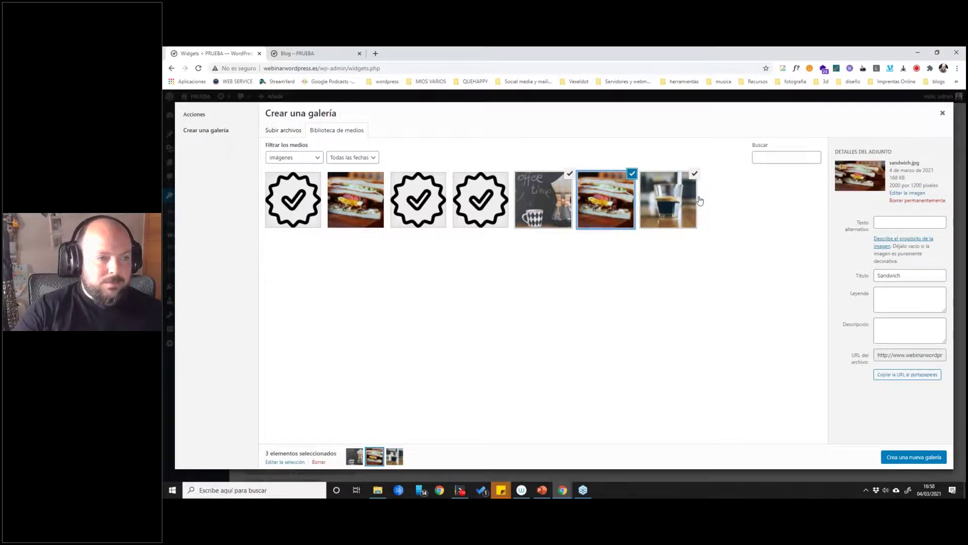
click(908, 458)
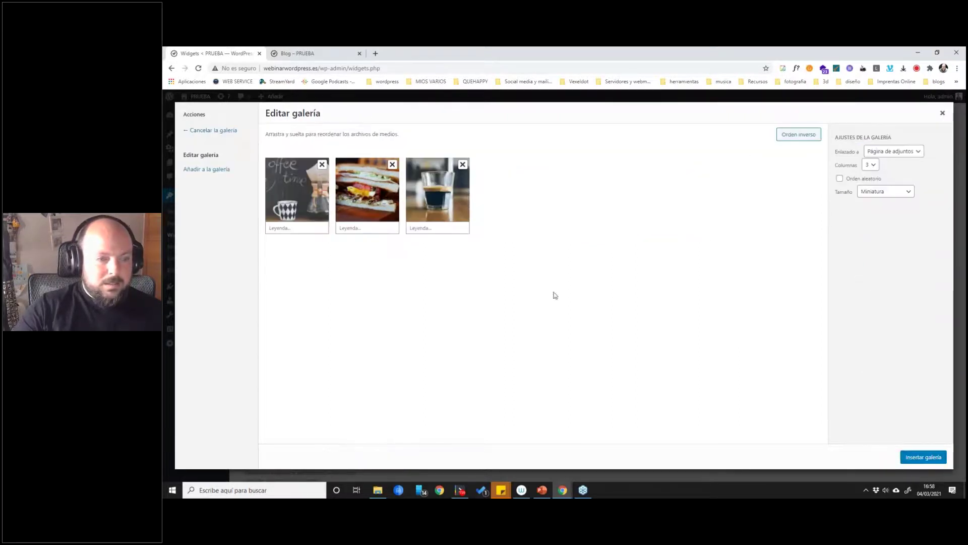
click(935, 458)
click(705, 446)
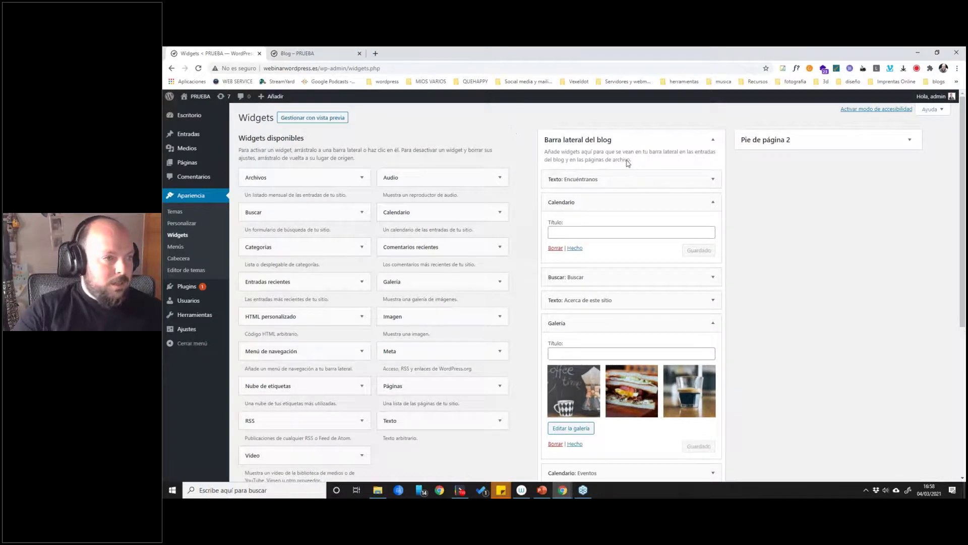
Reload the site's Blog page and check the new gallery in its sidebar.
click(297, 55)
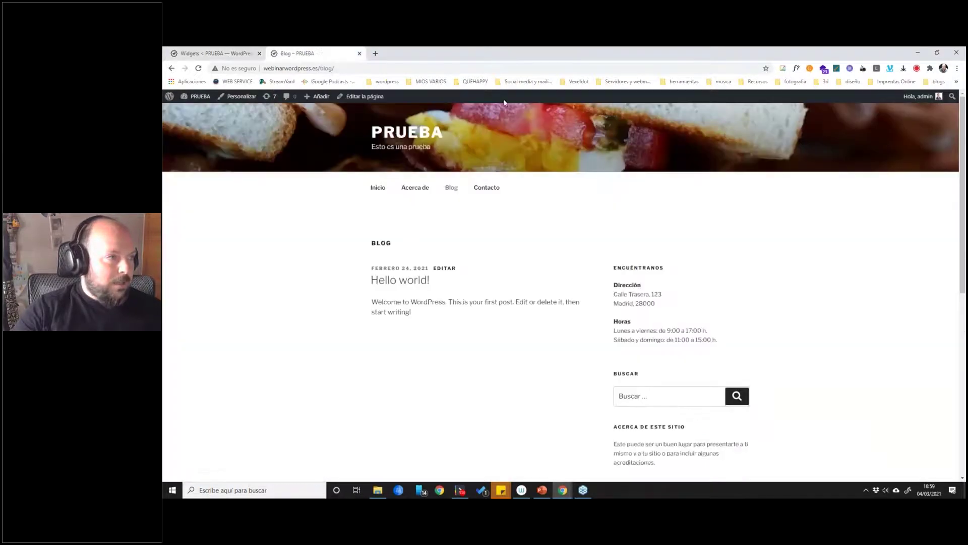
click(198, 68)
scroll(834, 311, down, 2)
scroll(834, 310, down, 3)
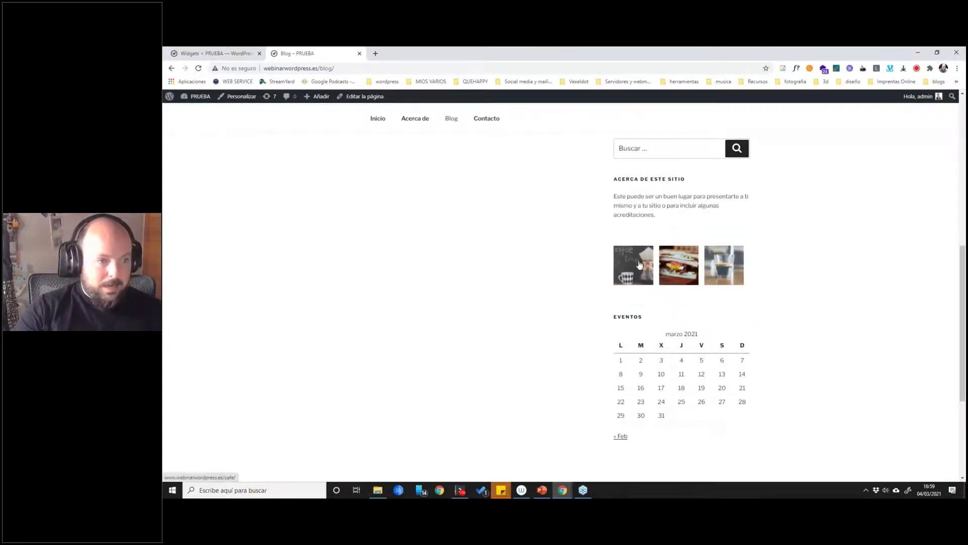
Return to the Widgets page, collapse Barra lateral del blog, and review the widgets in Pie de página 1 and Pie de página 2.
click(221, 56)
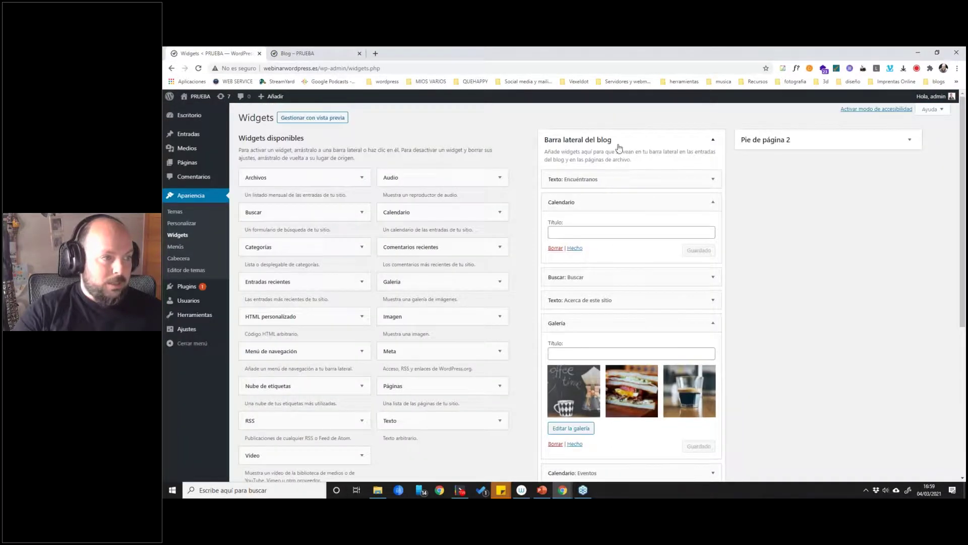
click(713, 141)
click(706, 165)
click(712, 162)
click(776, 141)
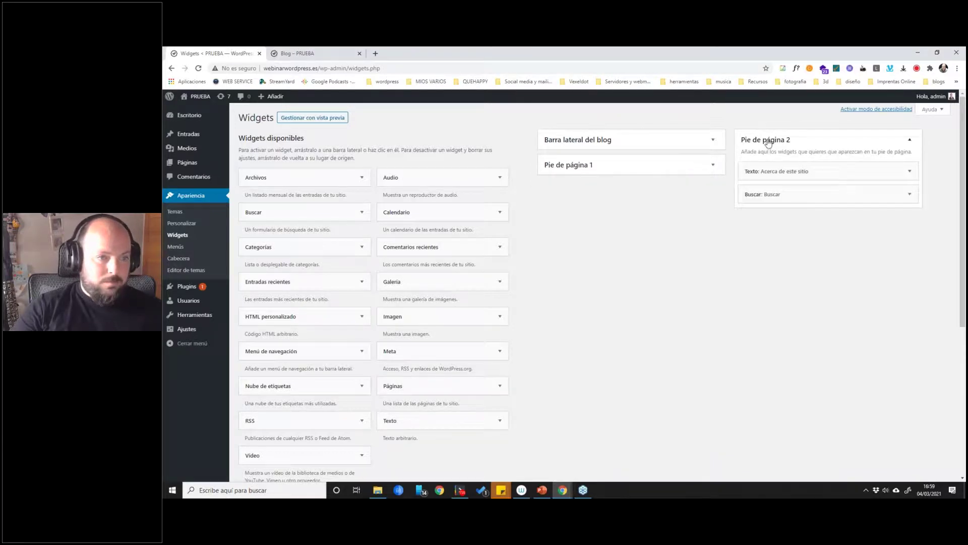
click(777, 141)
click(649, 164)
click(668, 169)
click(784, 140)
click(761, 143)
click(655, 168)
click(659, 170)
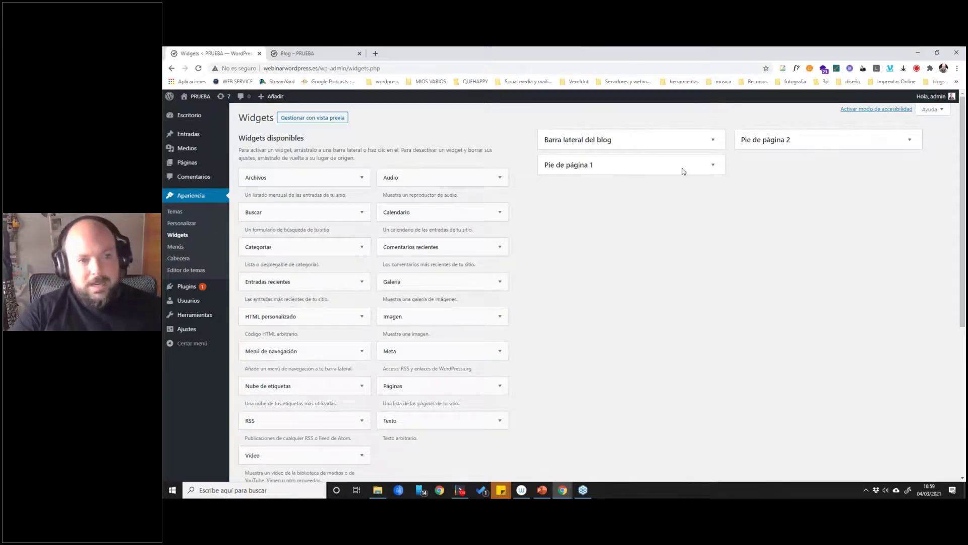
Go to the Menús page under Apariencia and load Menú superior for editing.
click(176, 247)
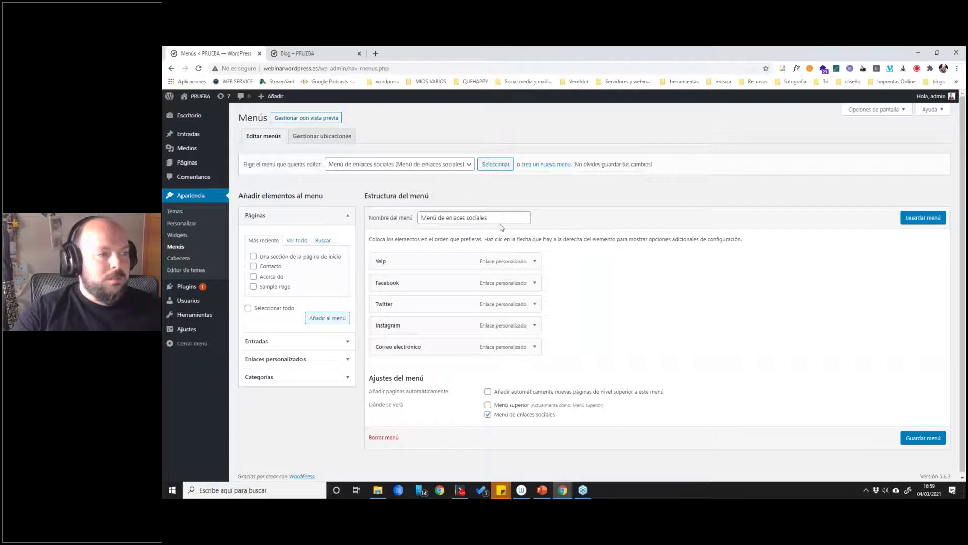
click(465, 167)
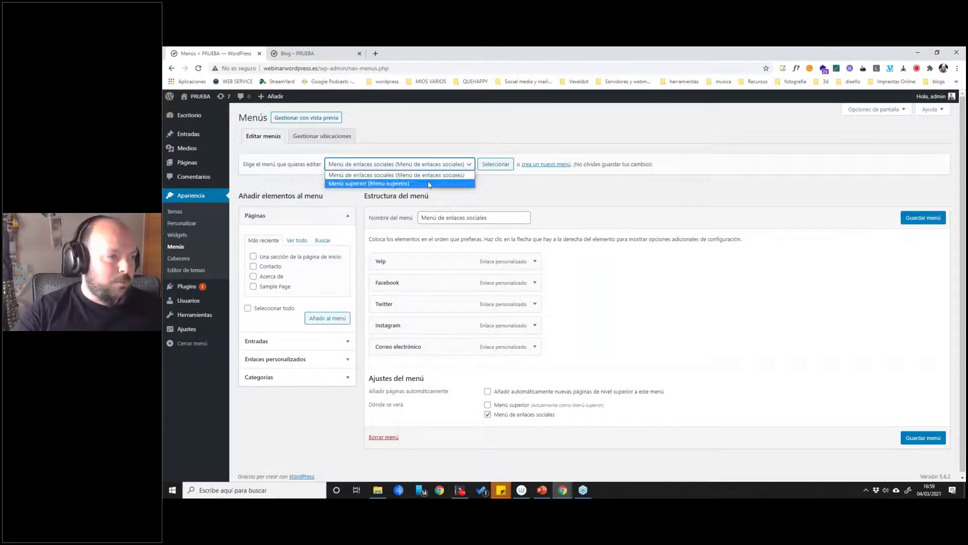
click(379, 184)
click(504, 166)
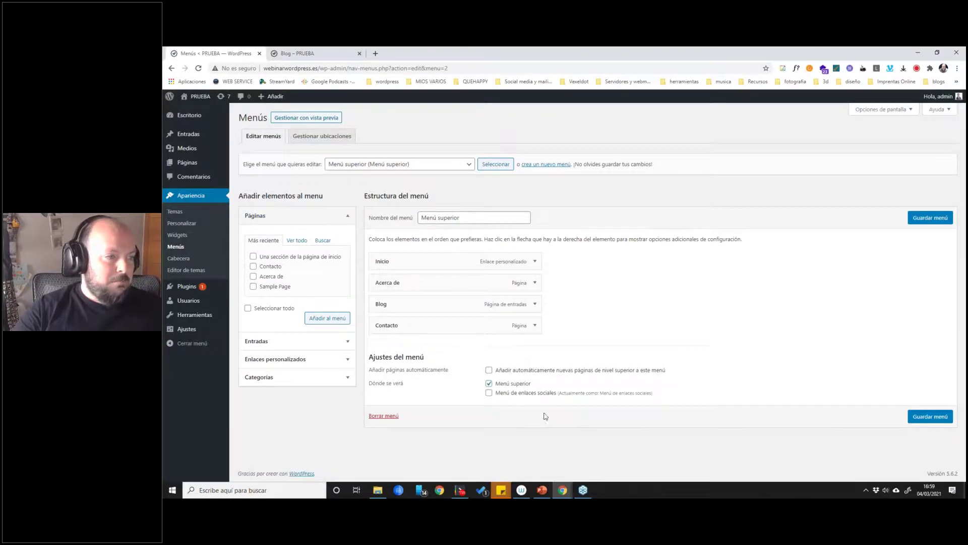
mouse_move(415, 260)
mouse_down()
mouse_move(411, 284)
mouse_move(417, 274)
mouse_move(432, 289)
mouse_move(427, 256)
mouse_up()
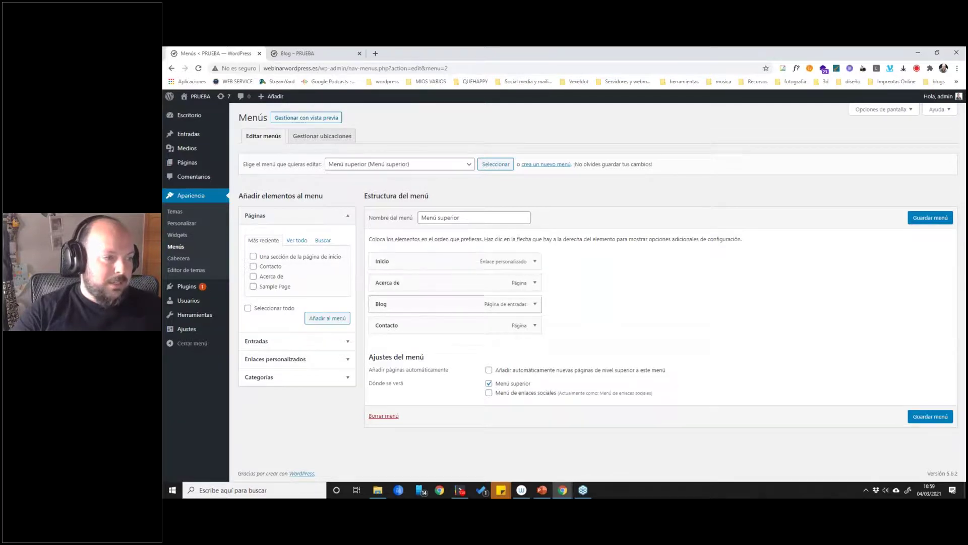
Add Sample Page to Menú superior as a subitem of Acerca de and save the menu.
click(296, 241)
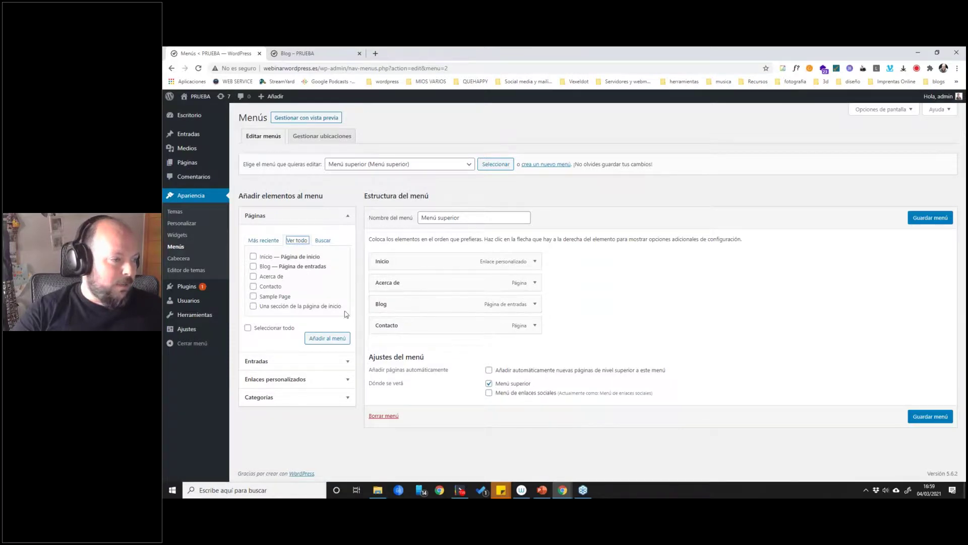
click(276, 298)
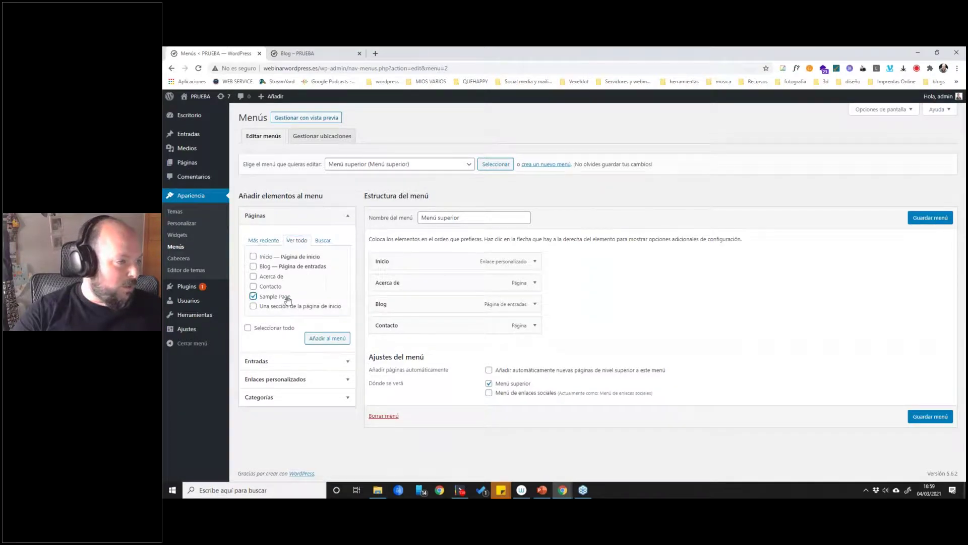
click(322, 341)
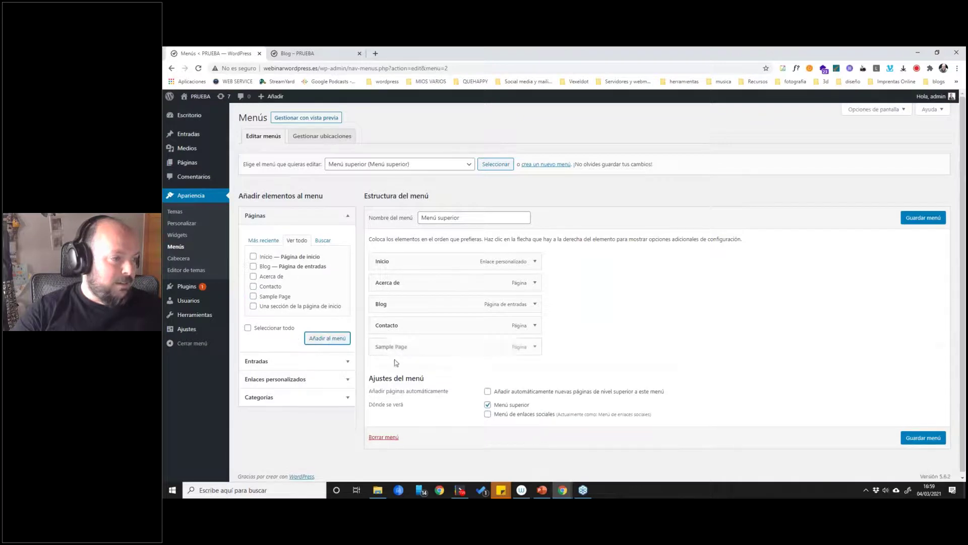
drag(432, 346, 413, 305)
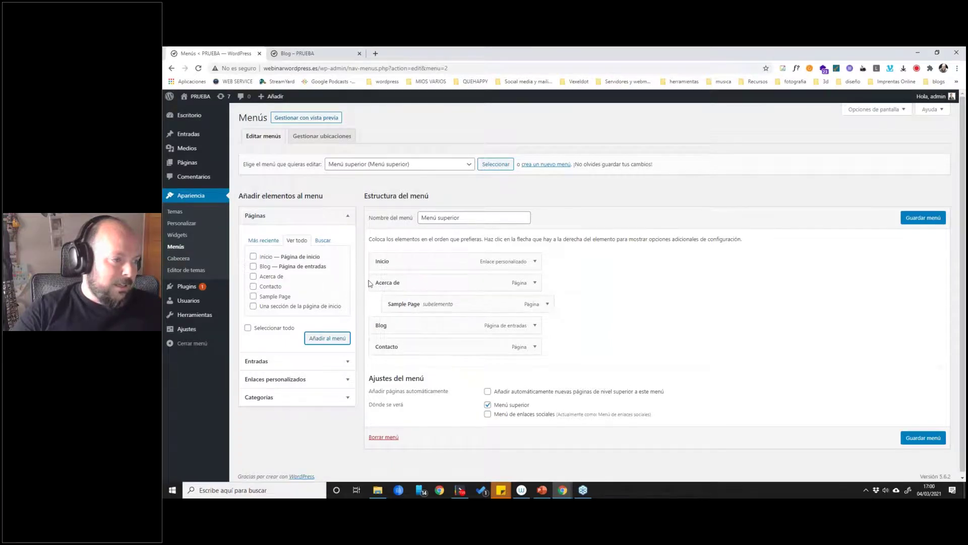
click(931, 222)
Reload the site's Blog page and check the submenu under Acerca de.
click(310, 55)
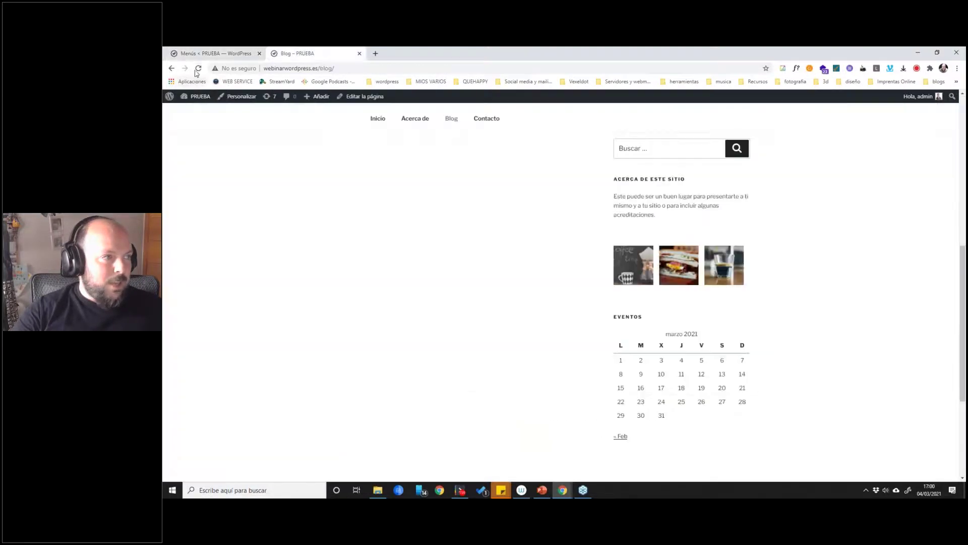
click(199, 69)
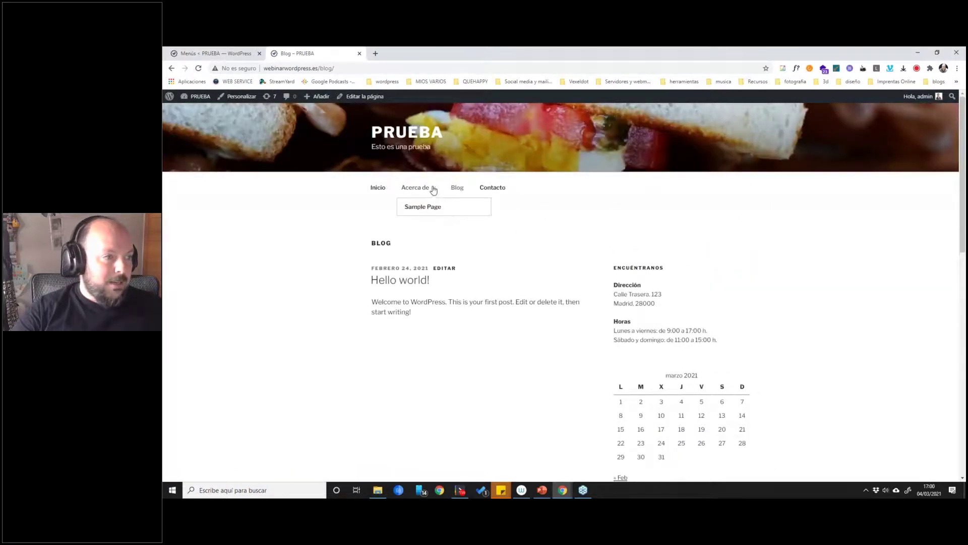
mouse_move(433, 190)
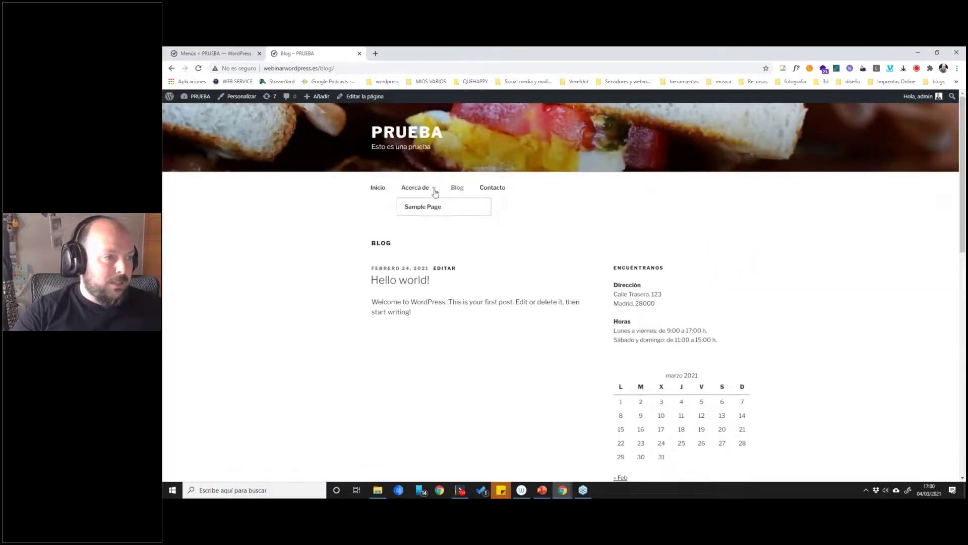
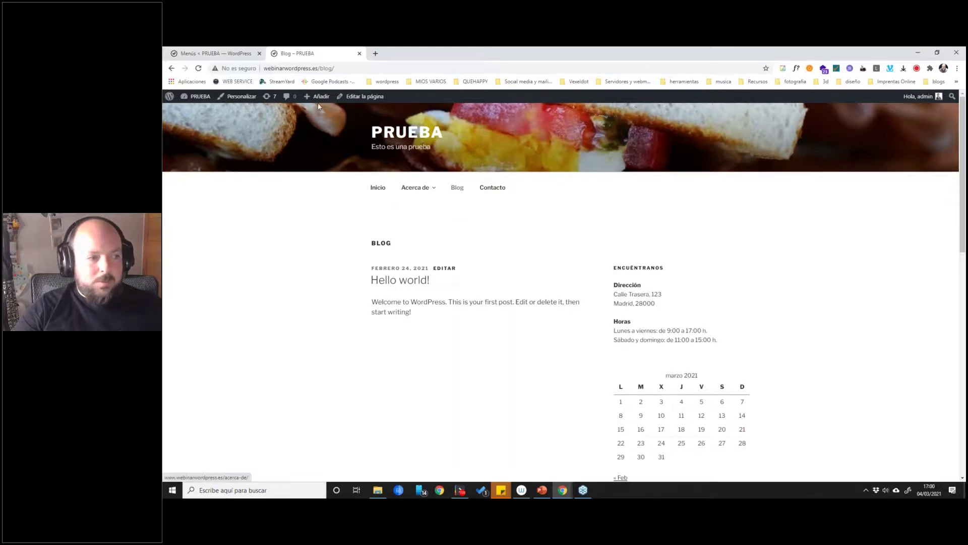
click(212, 52)
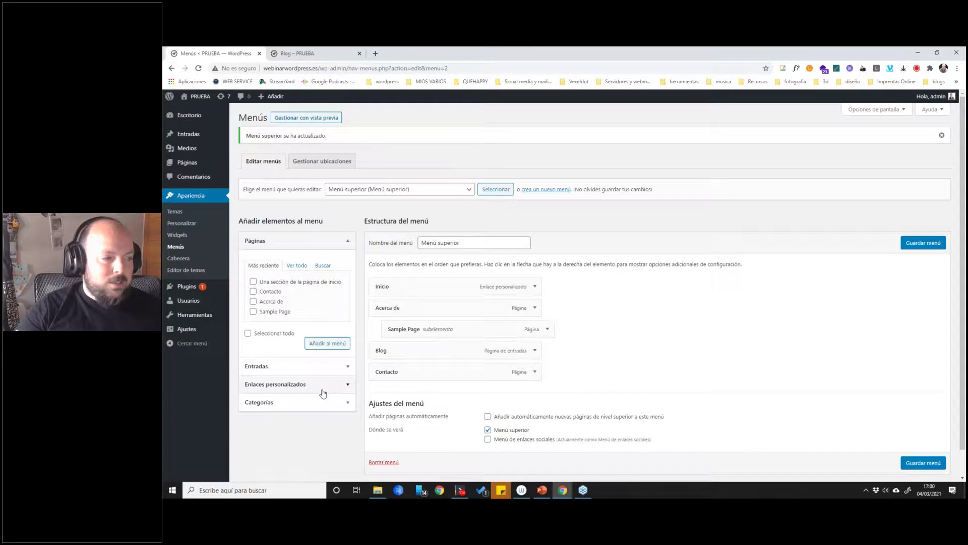
click(348, 385)
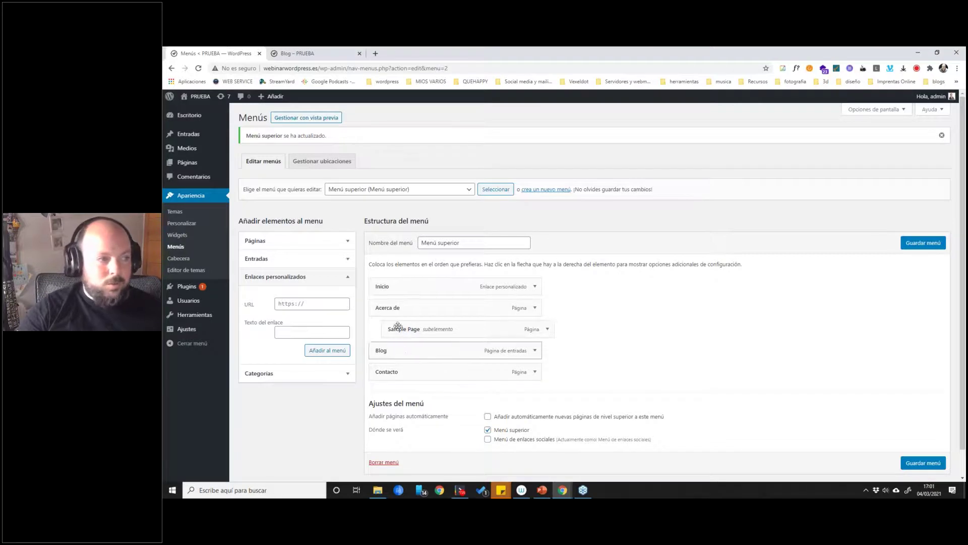
click(322, 304)
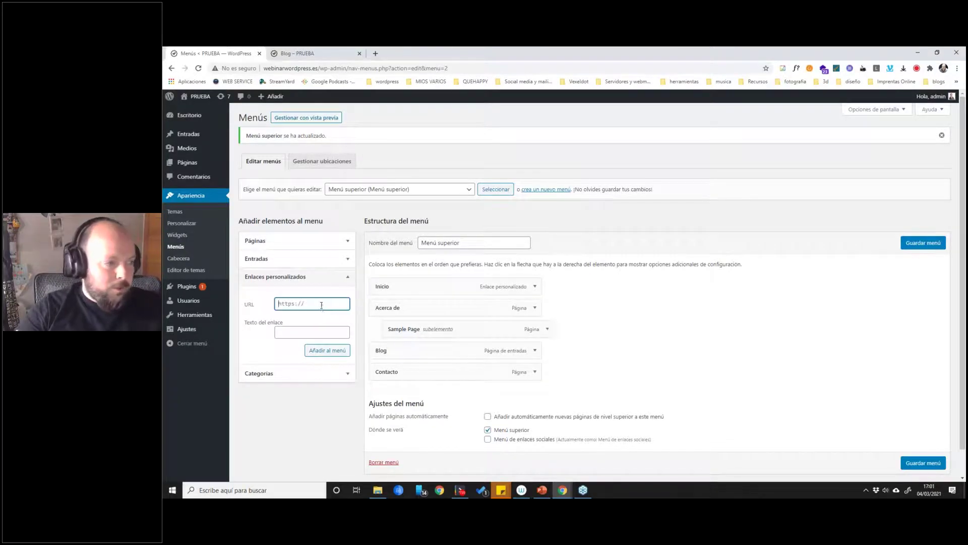
click(312, 333)
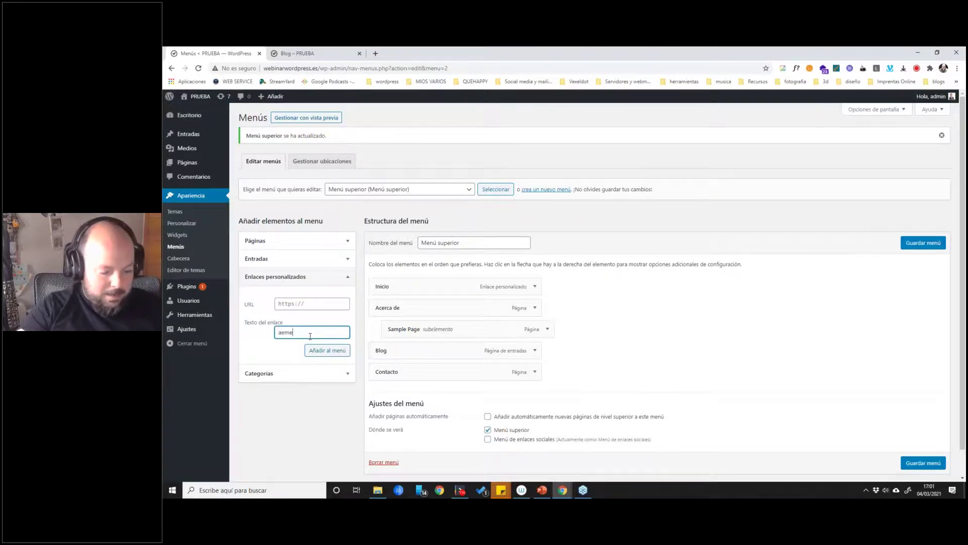
click(302, 306)
click(312, 330)
click(301, 304)
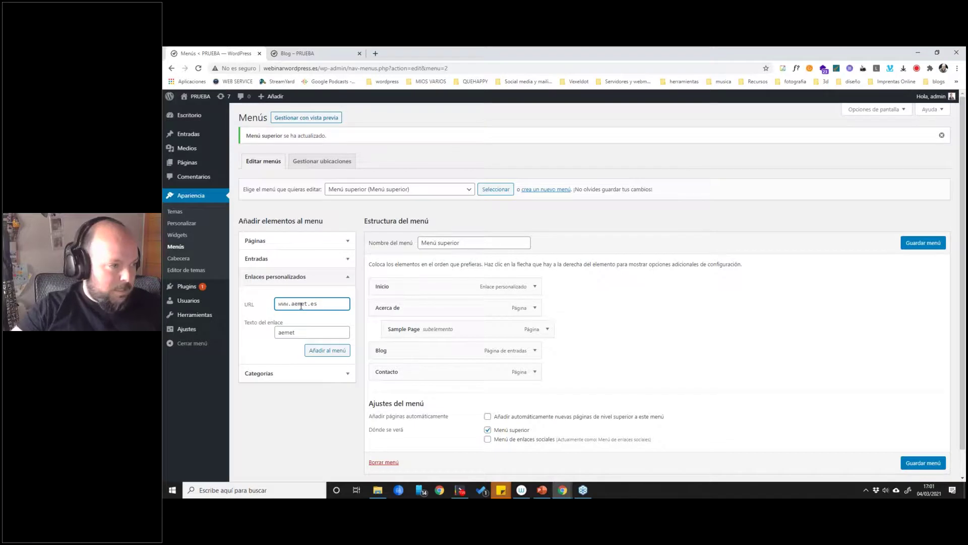
click(327, 350)
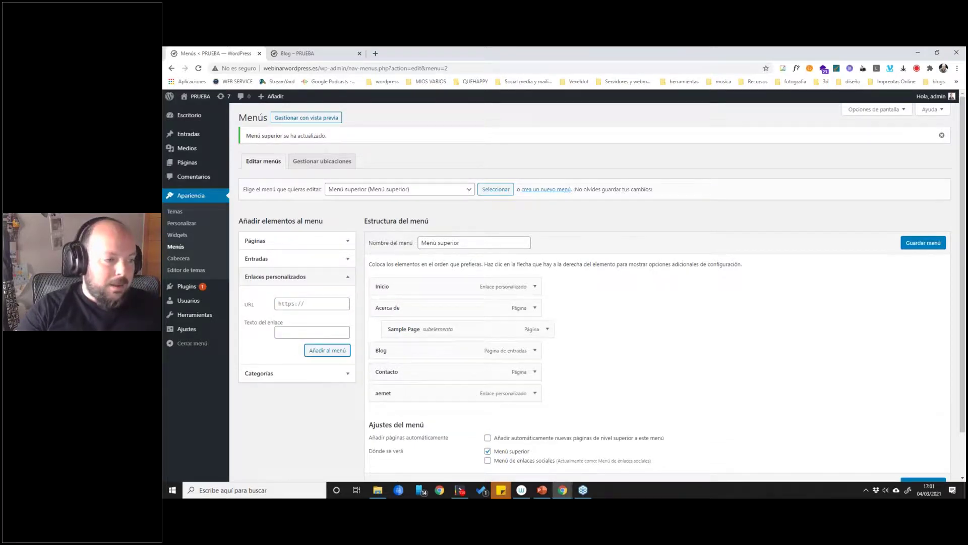
click(926, 245)
Reload the Blog page, test the aemet link in its navigation, and go back to the blog.
click(303, 53)
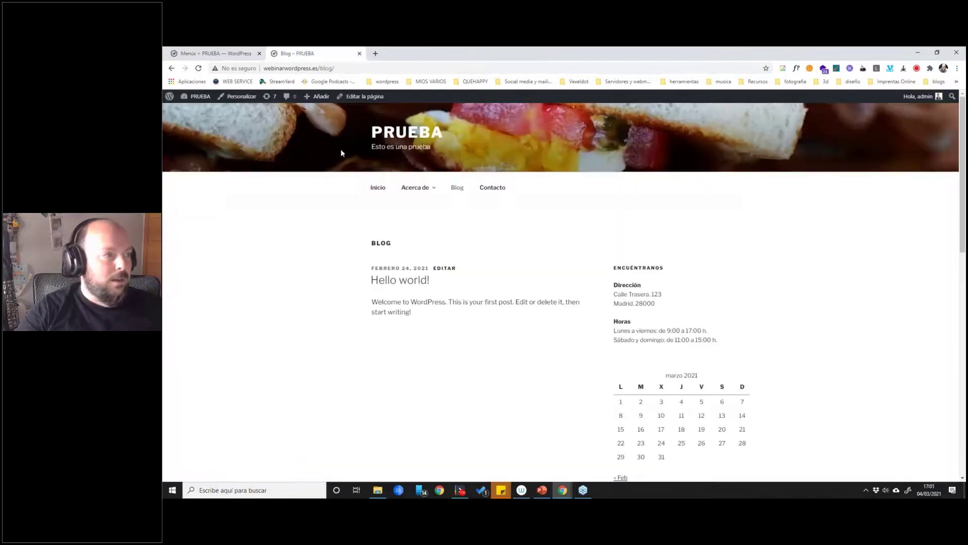
key(F5)
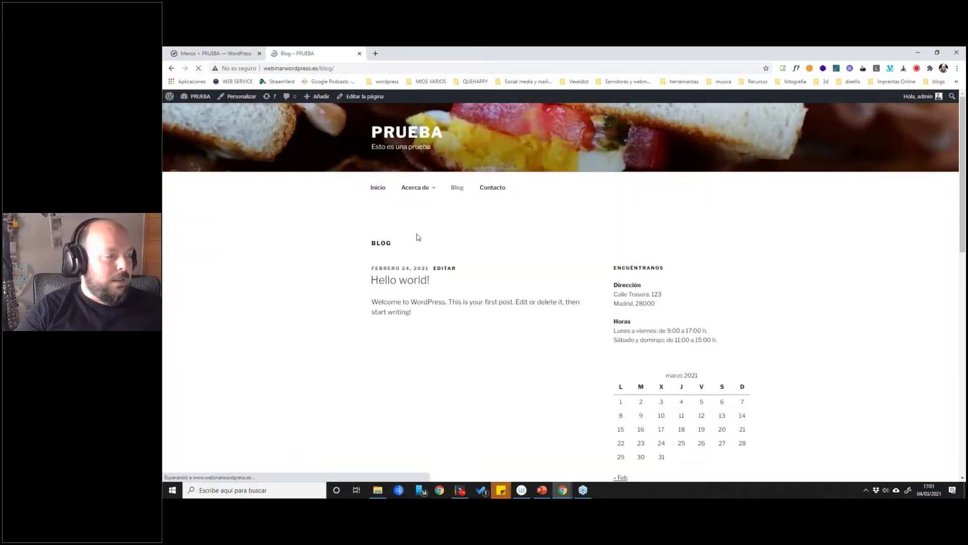
click(530, 188)
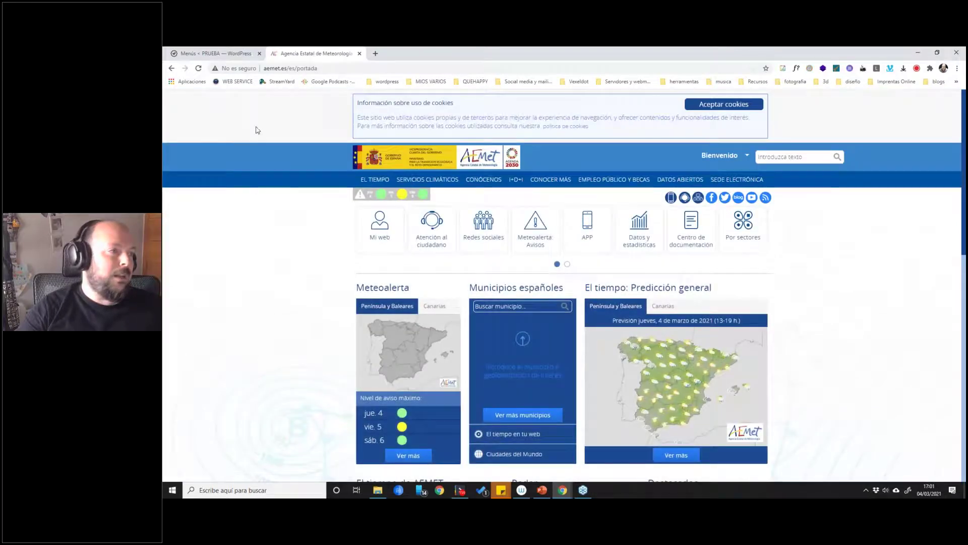
click(172, 70)
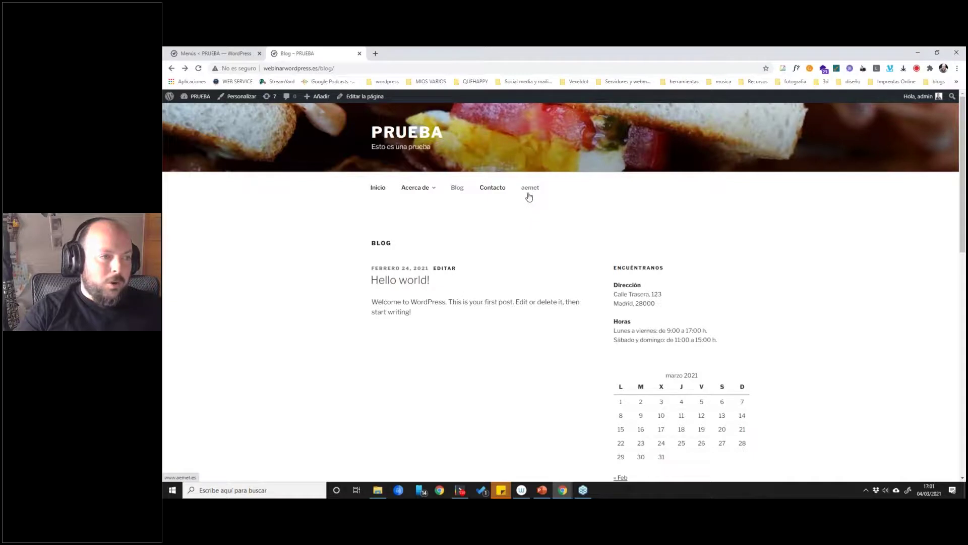
Create a new menu named 01 from the Menús page.
click(216, 55)
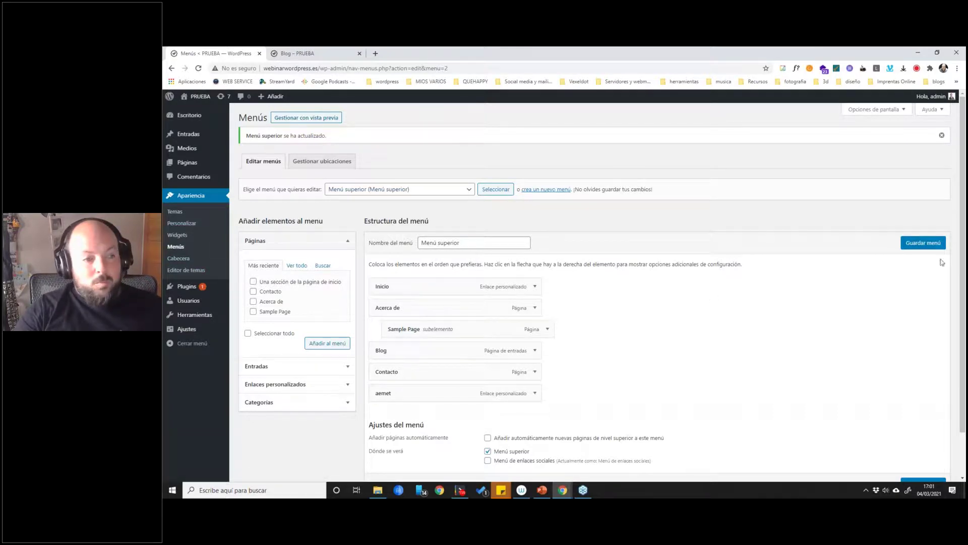
click(551, 191)
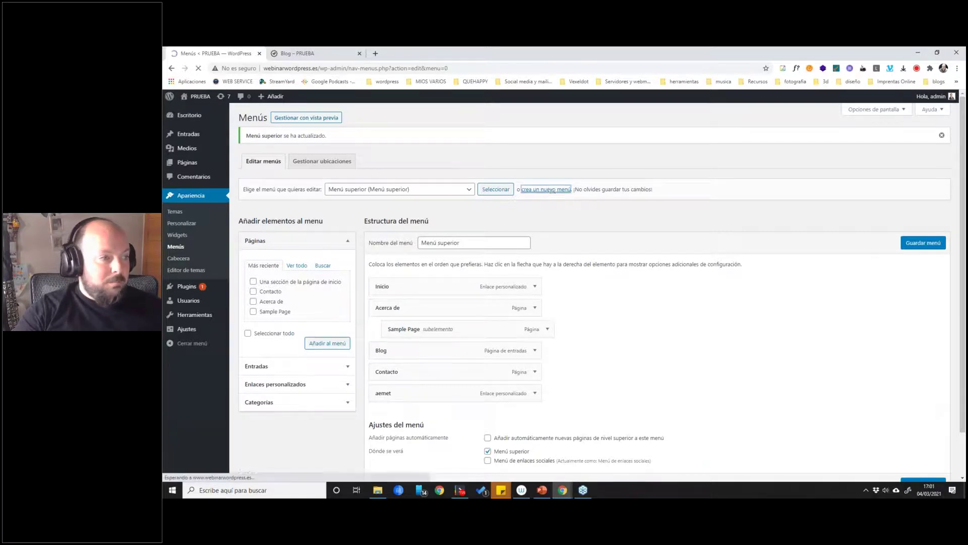
click(447, 216)
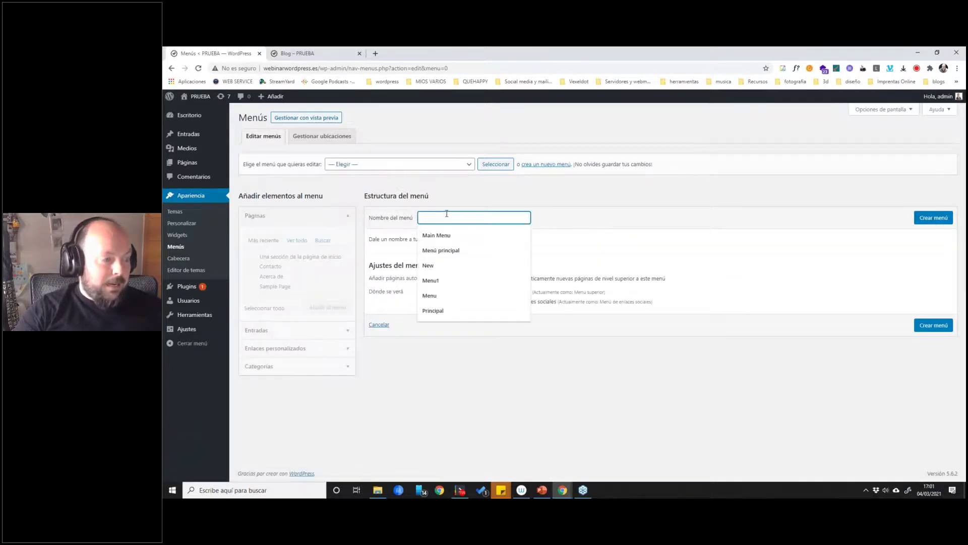
text(01)
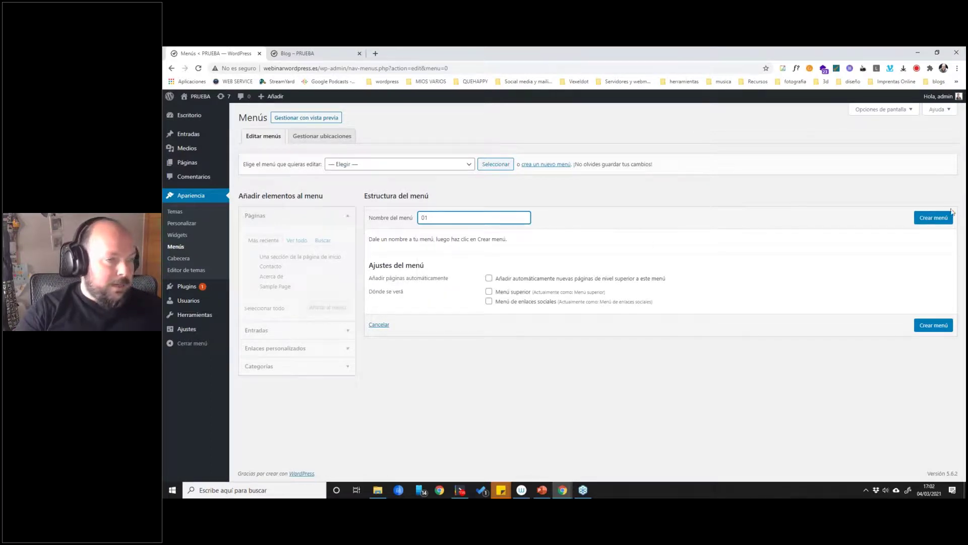
click(934, 220)
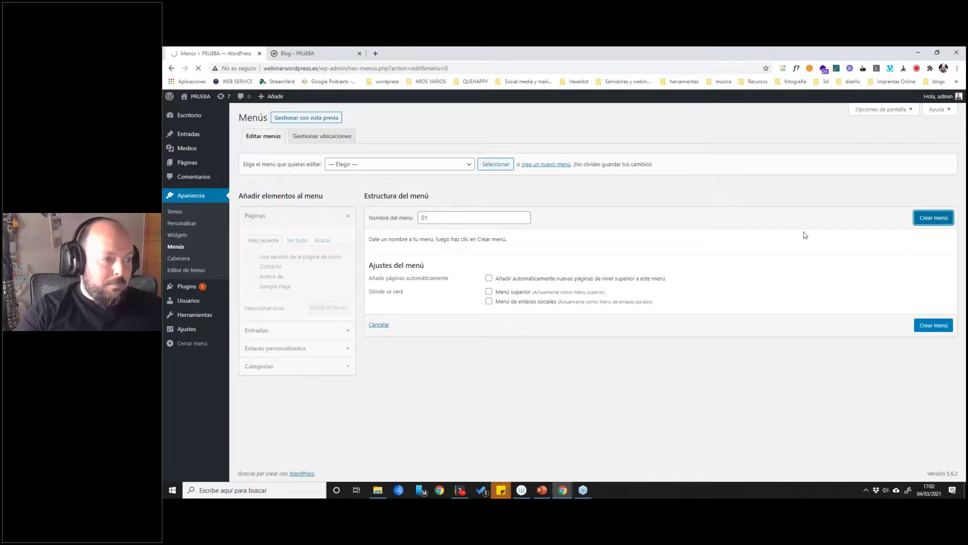
Add the pages Una sección de la página de inicio, Contacto and Acerca de to menu 01 and save it.
click(254, 257)
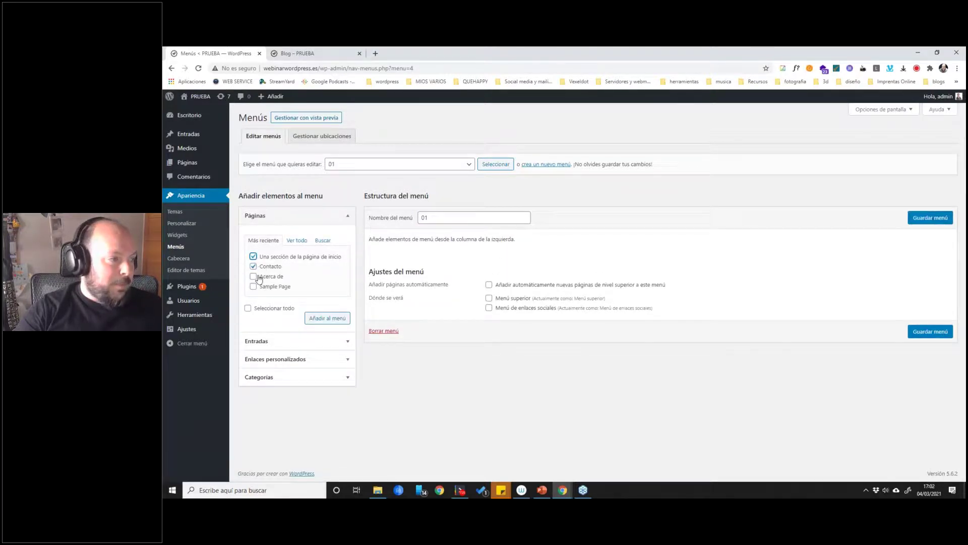
click(321, 319)
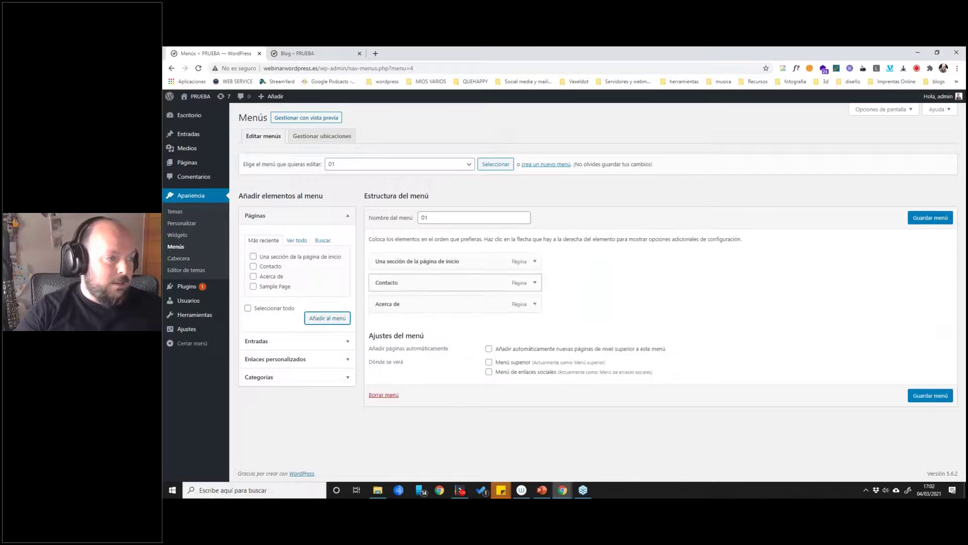
click(937, 221)
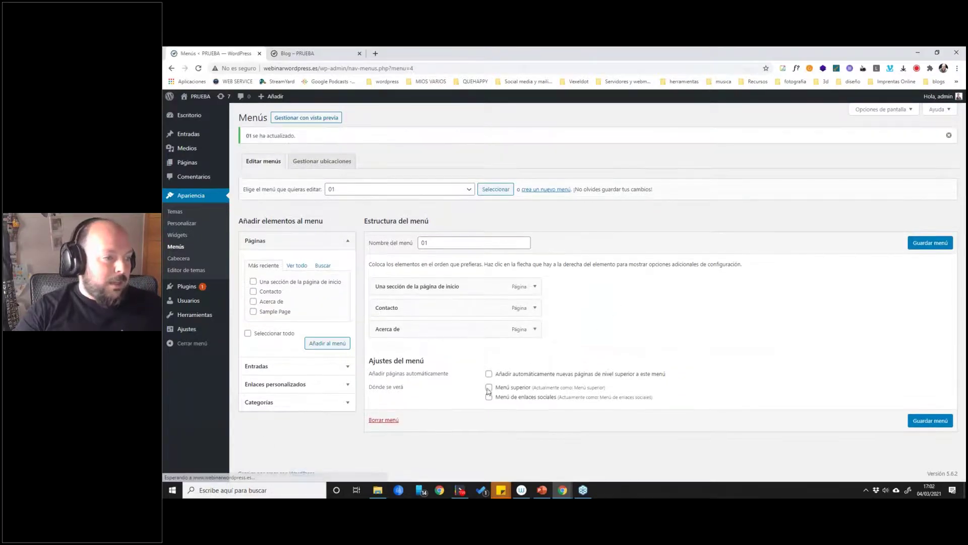
Assign menu 01 to the Menú de enlaces sociales theme location and save the location changes.
click(315, 165)
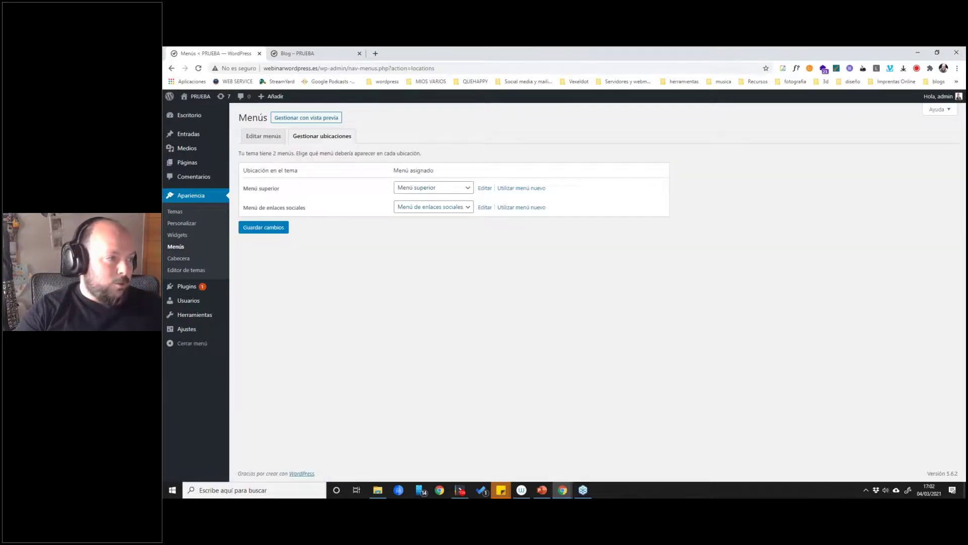
click(452, 211)
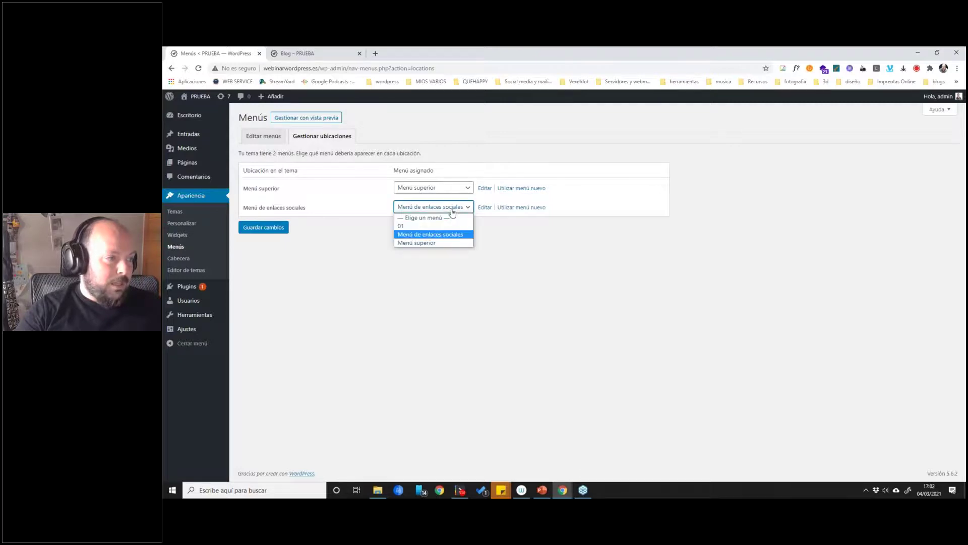
click(405, 226)
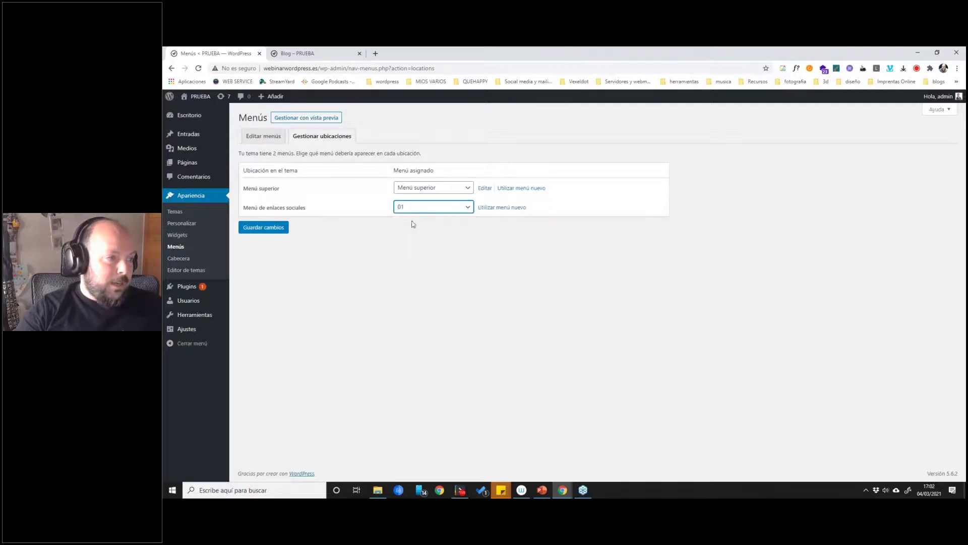
click(262, 231)
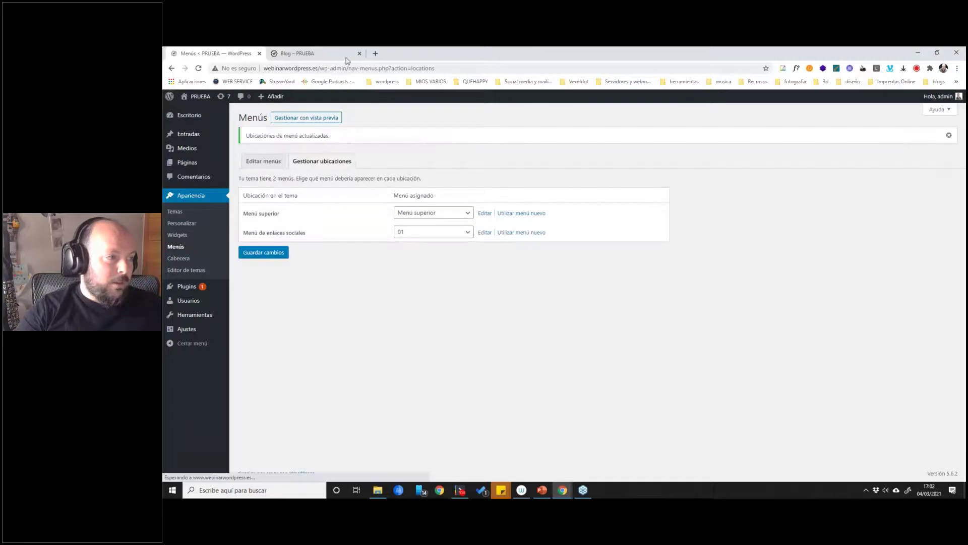
Reload the Blog page and check the social links menu in its footer.
click(313, 56)
key(F5)
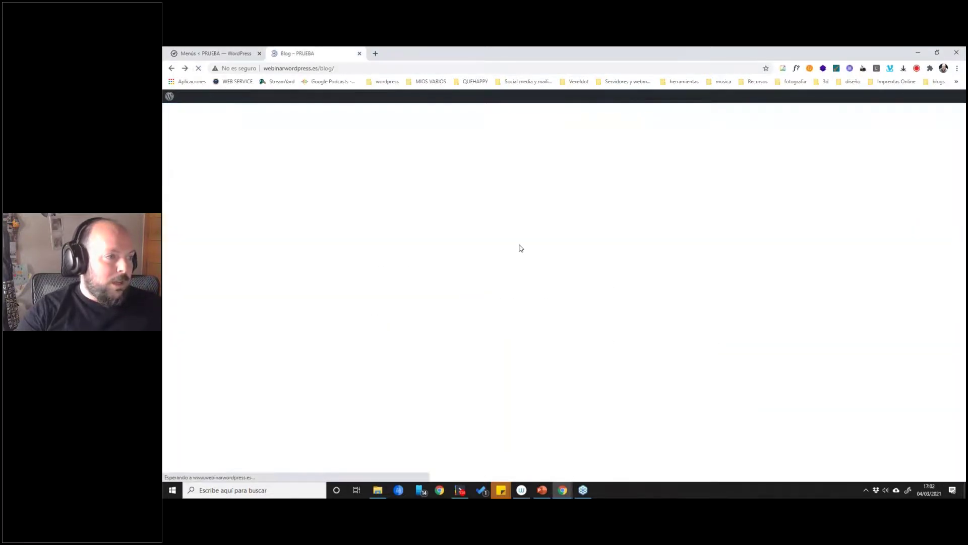
scroll(515, 255, down, 5)
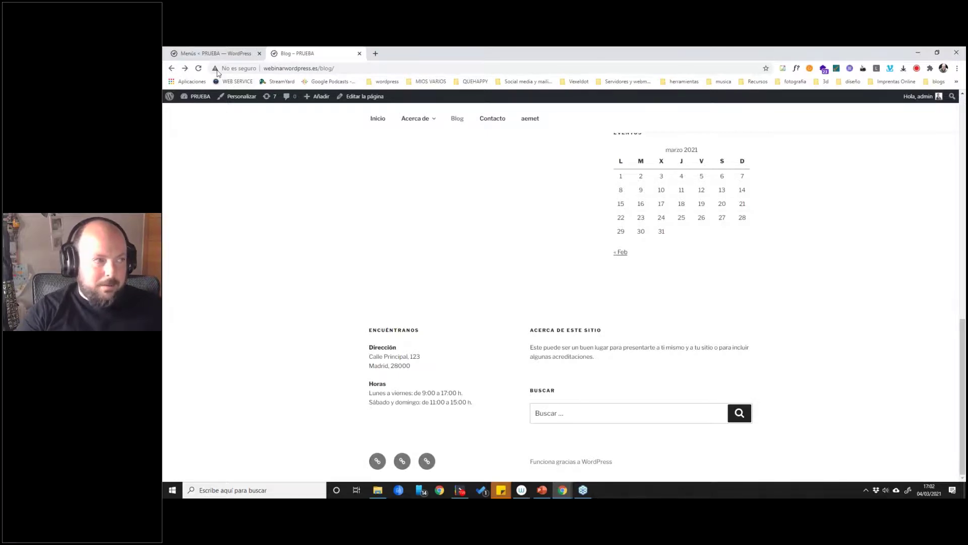
Return to the dashboard, look at the header customization screen, and close it.
click(218, 53)
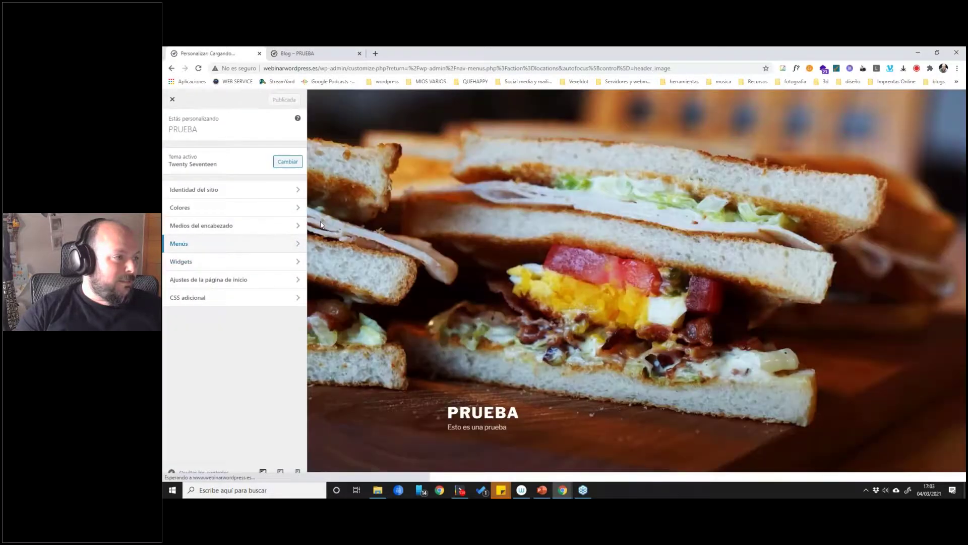
click(172, 101)
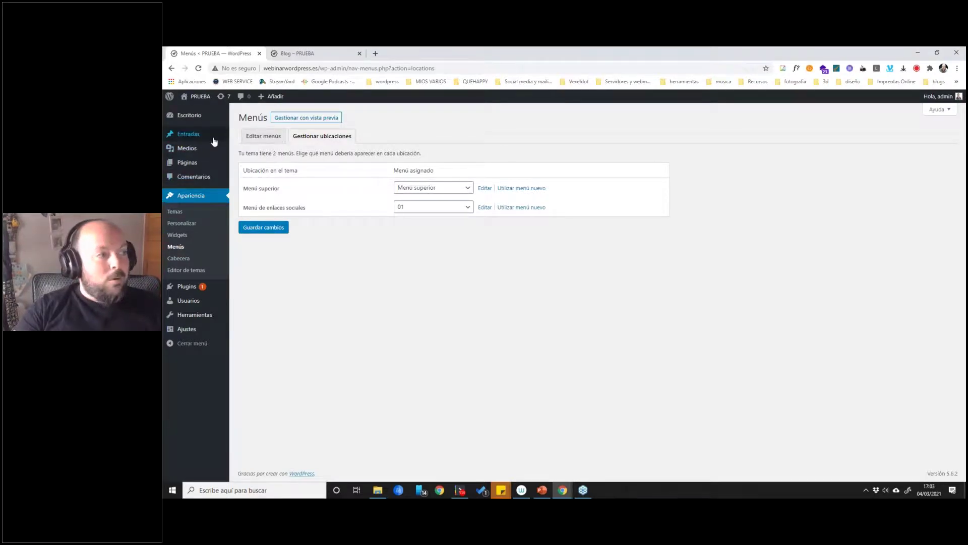
Add a new page from the Páginas list and title it Sobre mi.
mouse_move(204, 137)
mouse_move(196, 167)
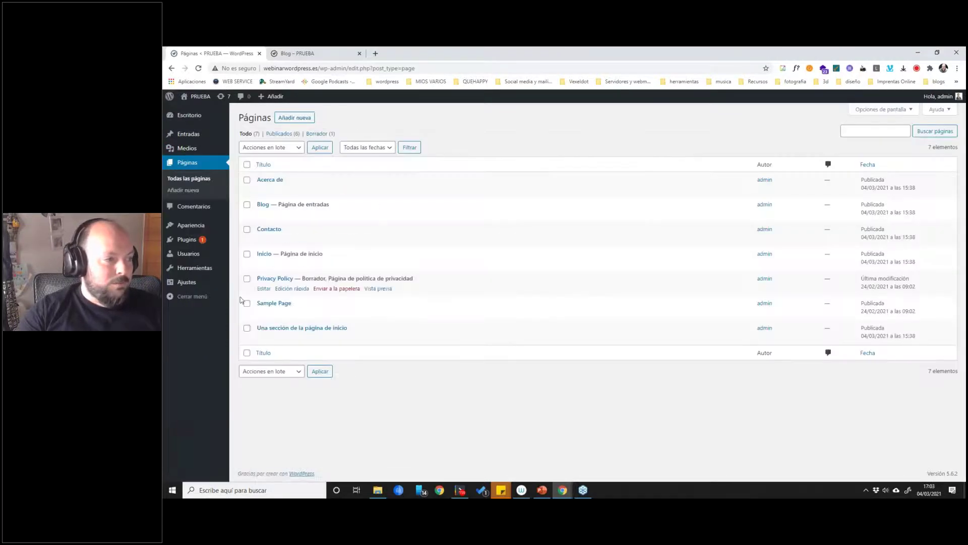
click(293, 119)
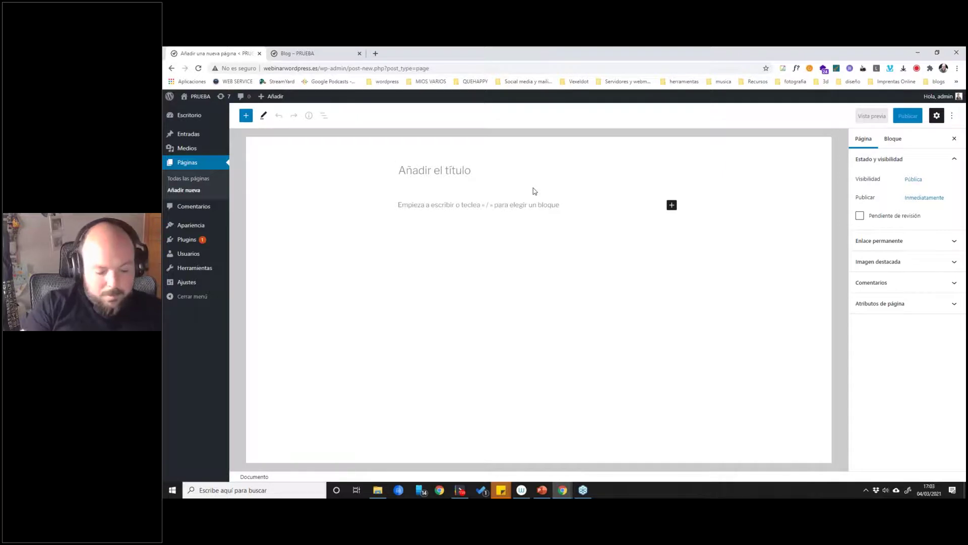
text(Sobre mi)
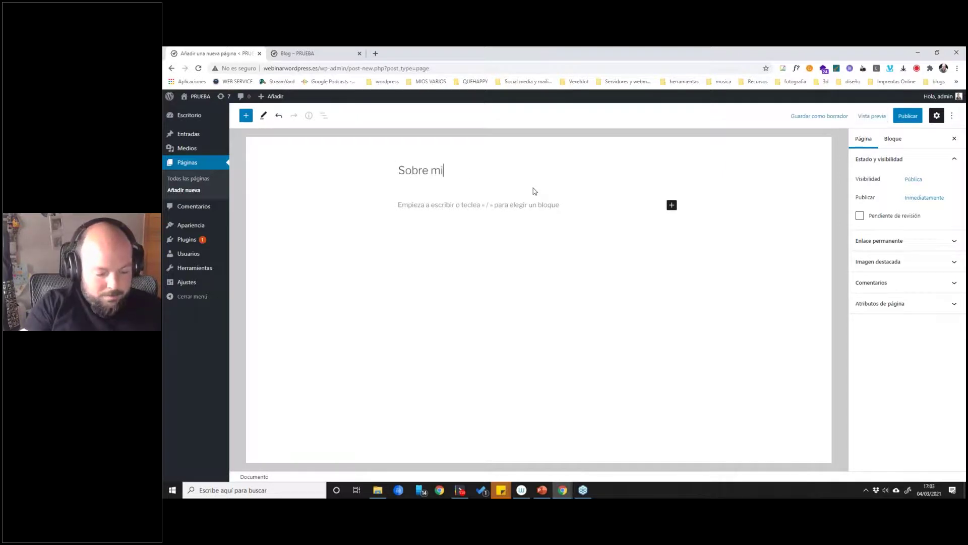
Search the web for lorem ipsum in a new tab and open the lipsum.com site.
click(376, 54)
text(loremp)
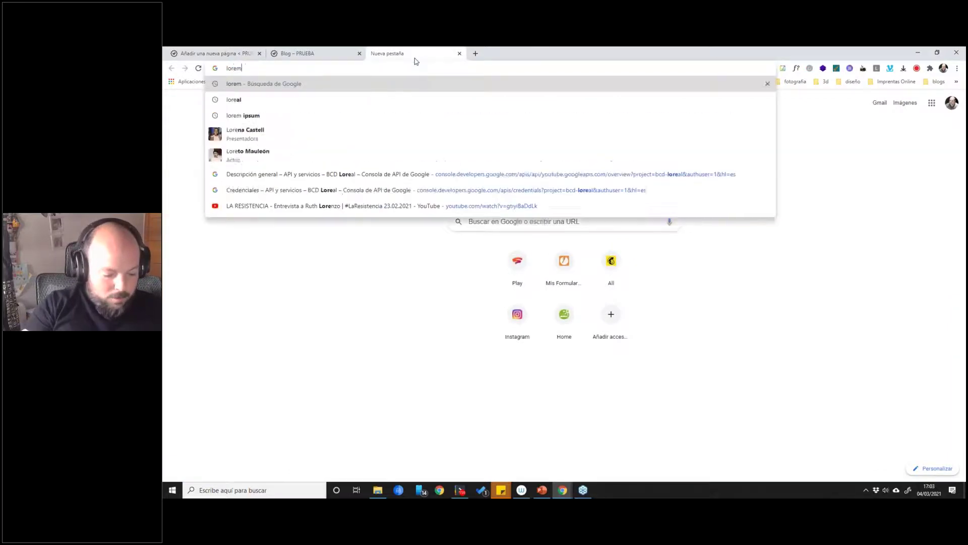
key(Down)
key(Down)
key(Return)
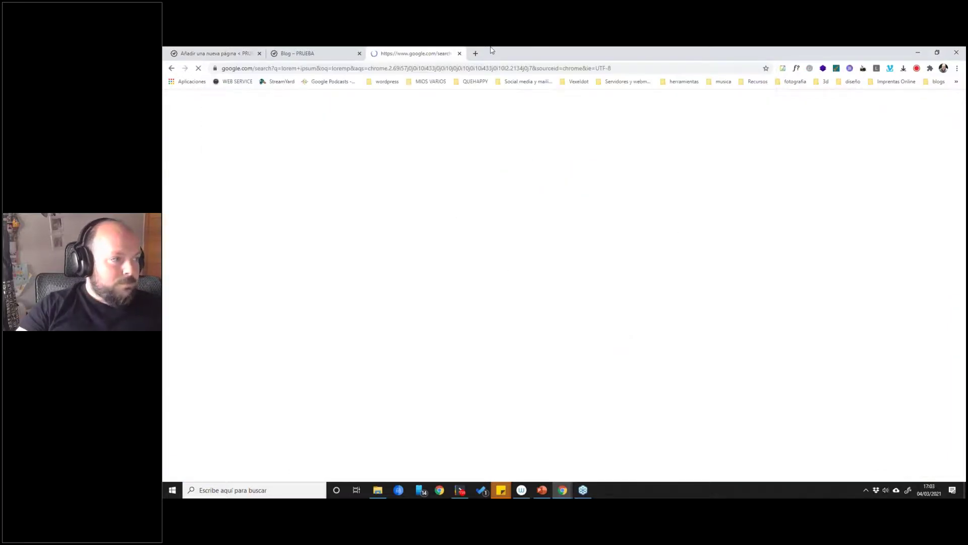
click(301, 181)
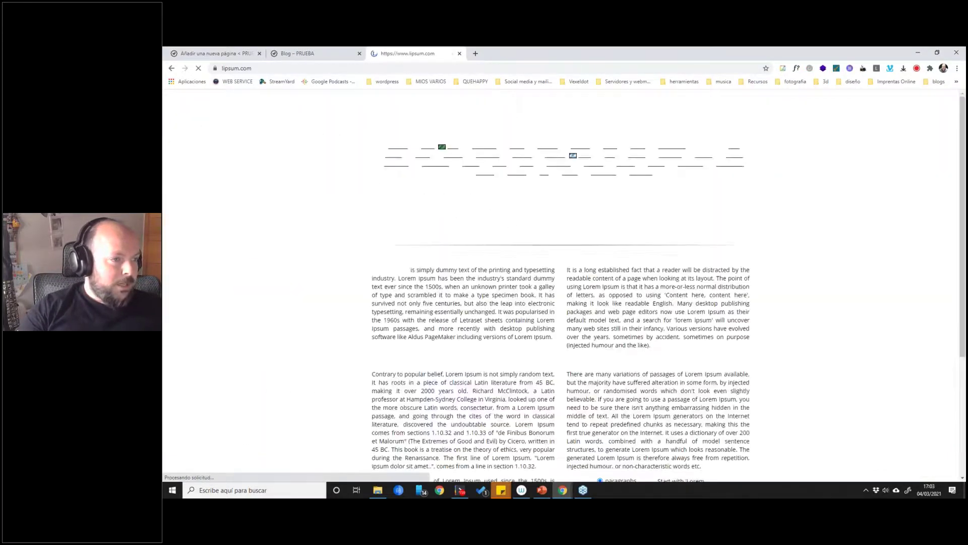
Generate five paragraphs of Lorem Ipsum and copy the first four.
click(628, 363)
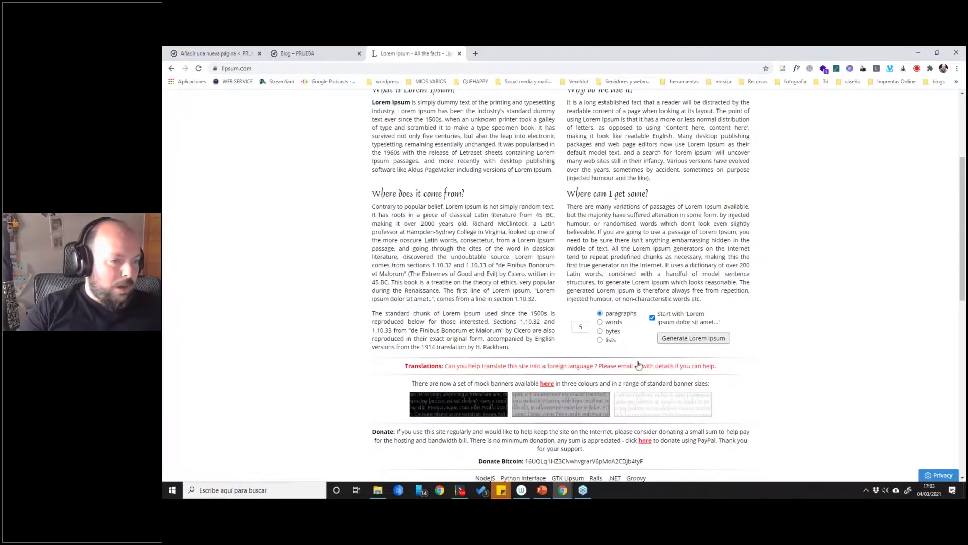
click(694, 338)
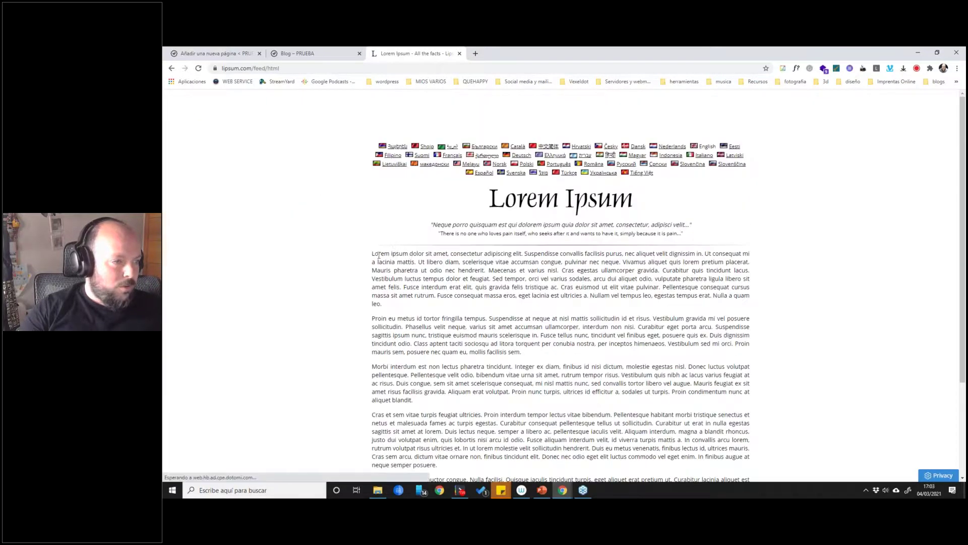
shift+click(435, 465)
key(ctrl+c)
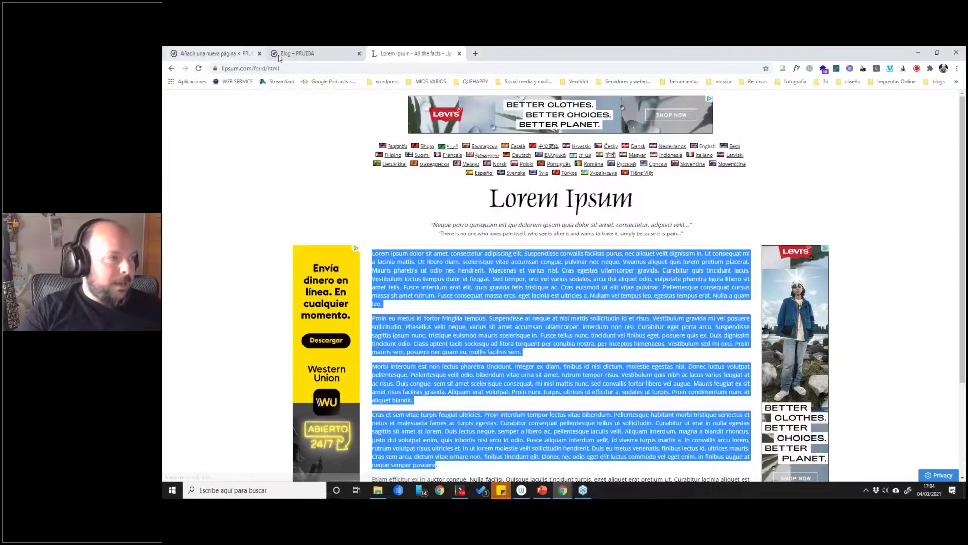
Return to the new page and paste the Lorem Ipsum paragraphs into the body below the title.
key(ctrl+shift+Tab)
key(ctrl+shift+Tab)
click(441, 204)
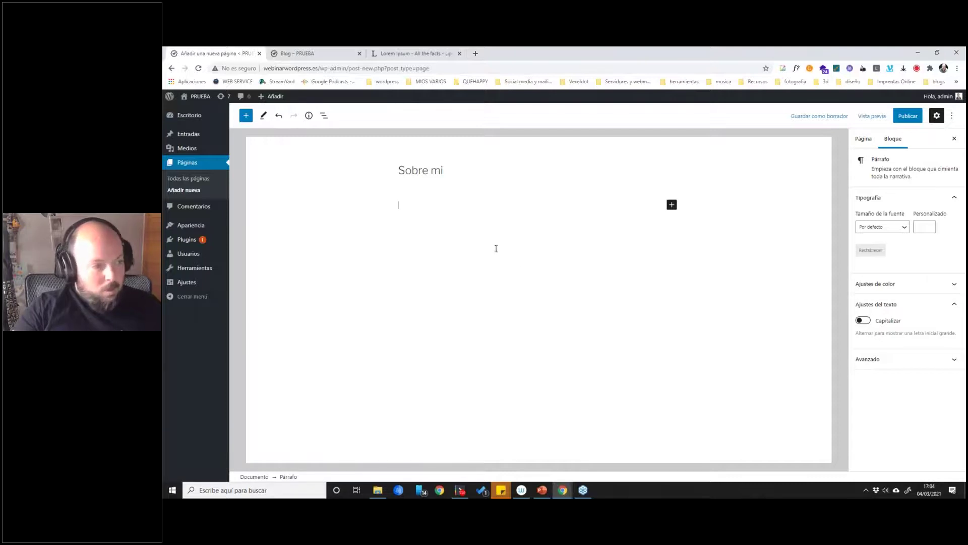
click(271, 220)
click(441, 202)
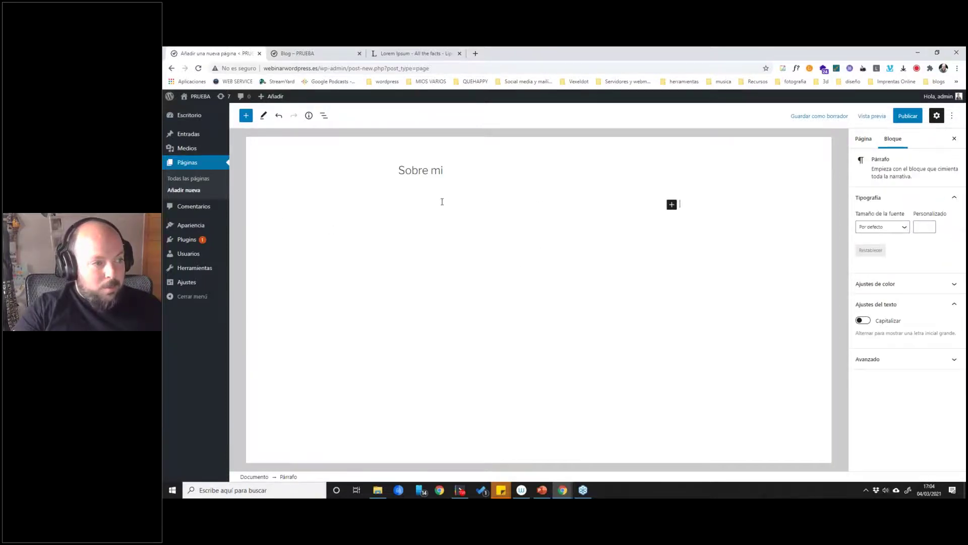
key(ctrl+v)
scroll(634, 315, up, 10)
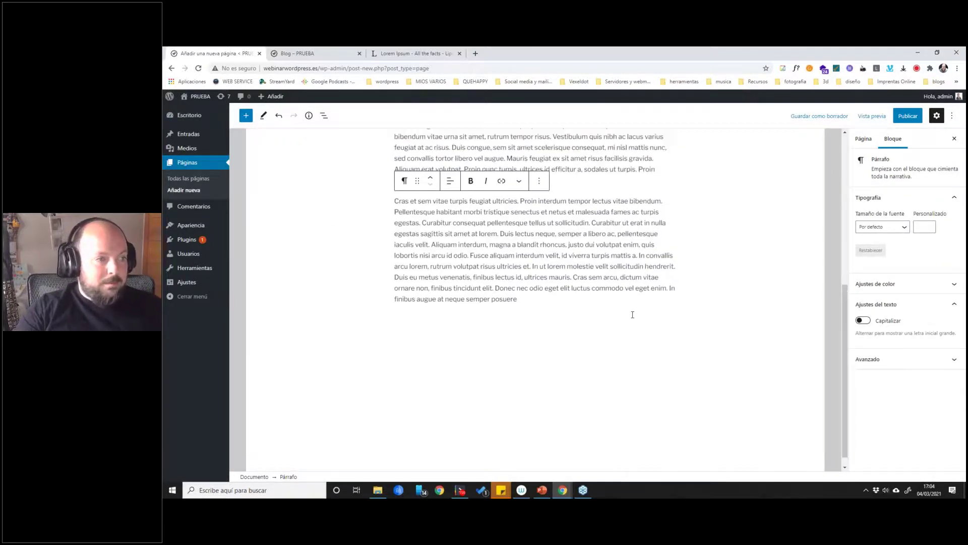
Examine how the pasted text is split into paragraph blocks, selecting the title, single paragraphs and the first three blocks together.
click(695, 226)
click(430, 226)
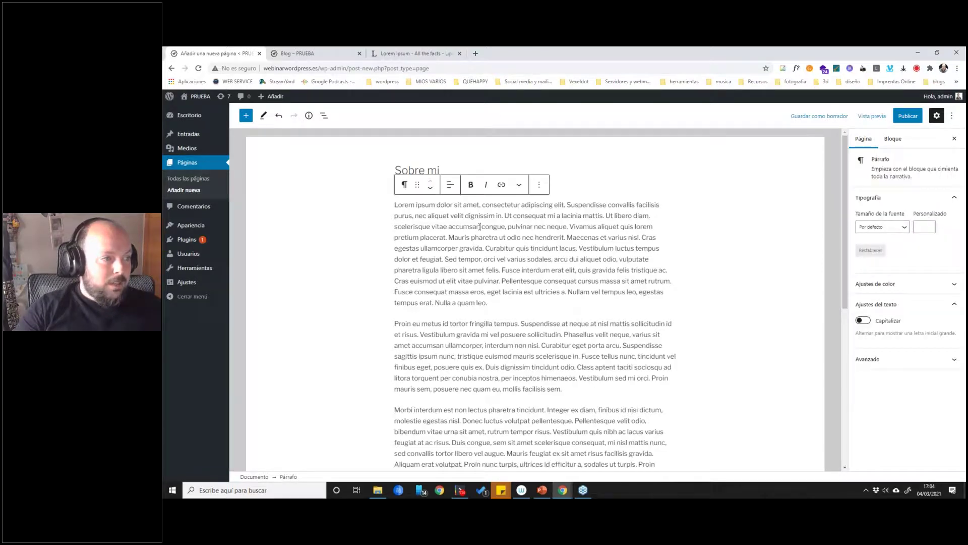
click(438, 317)
click(404, 169)
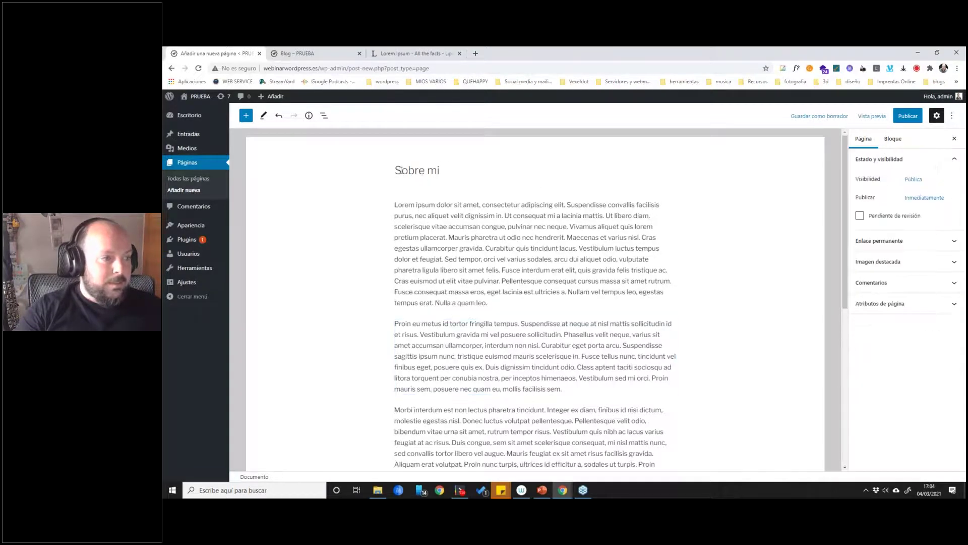
drag(520, 248, 509, 454)
click(521, 252)
scroll(605, 303, up, 3)
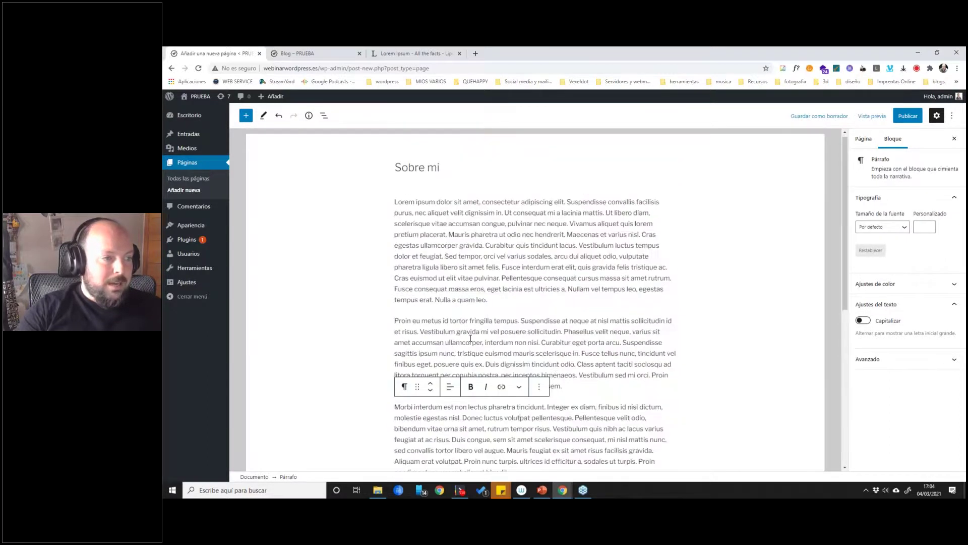
click(679, 313)
drag(395, 201, 510, 467)
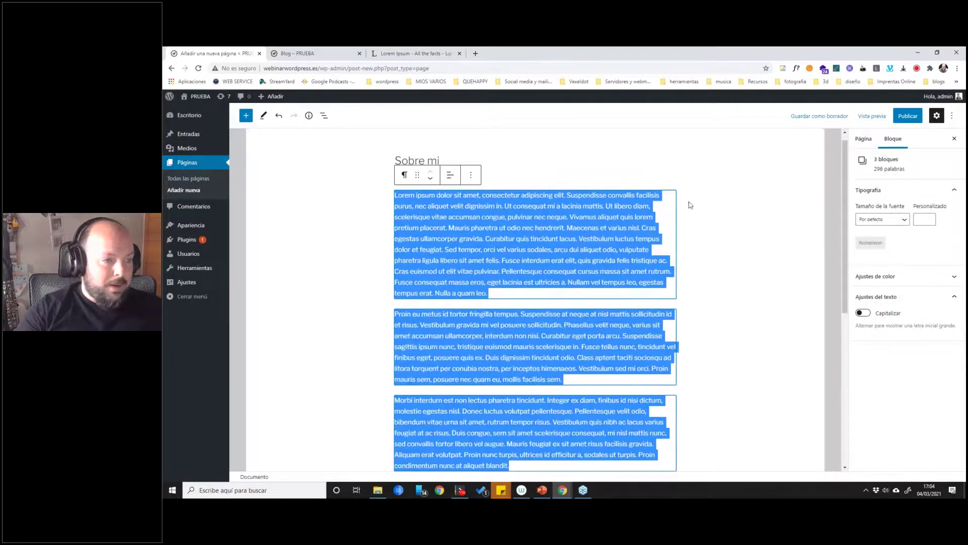
click(702, 377)
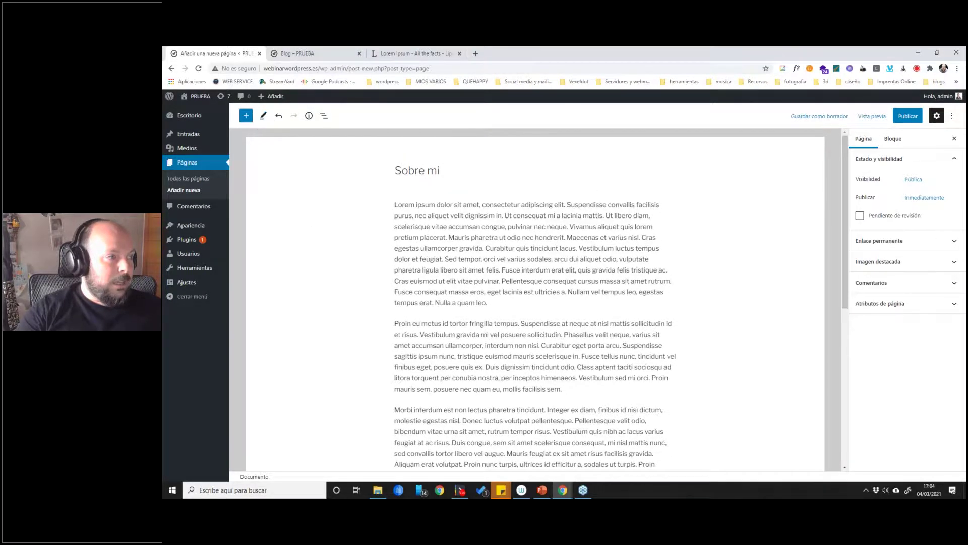
Browse the block library and insert an Imagen block after the last paragraph of the page.
click(245, 116)
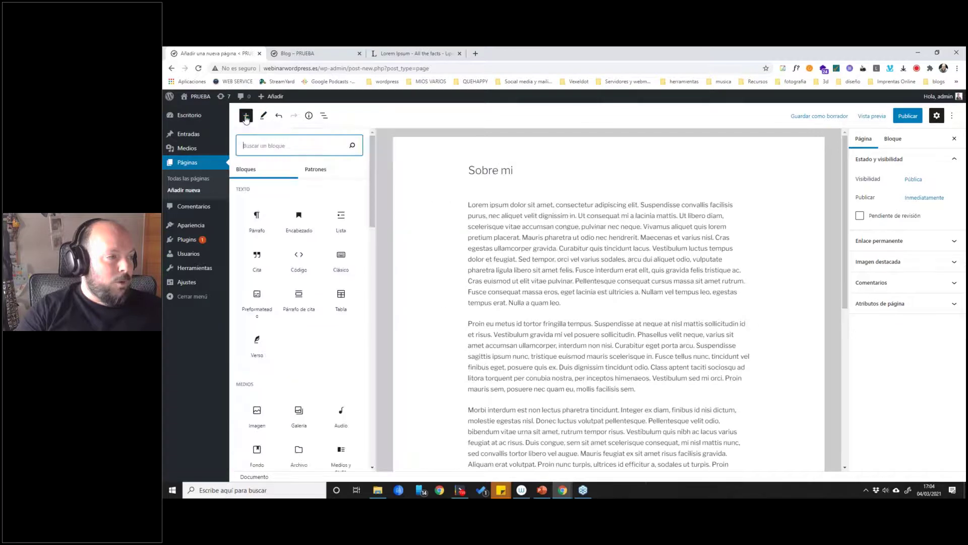
click(246, 116)
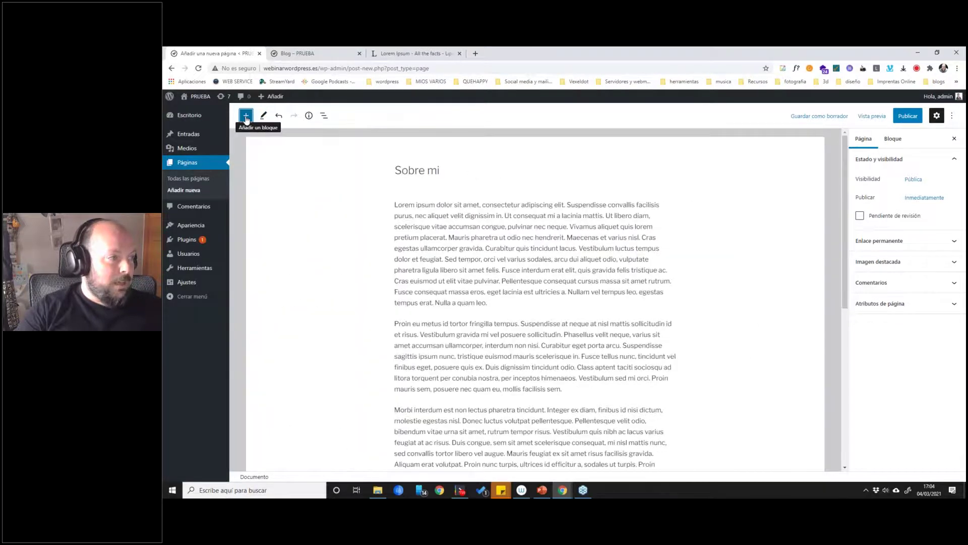
click(246, 117)
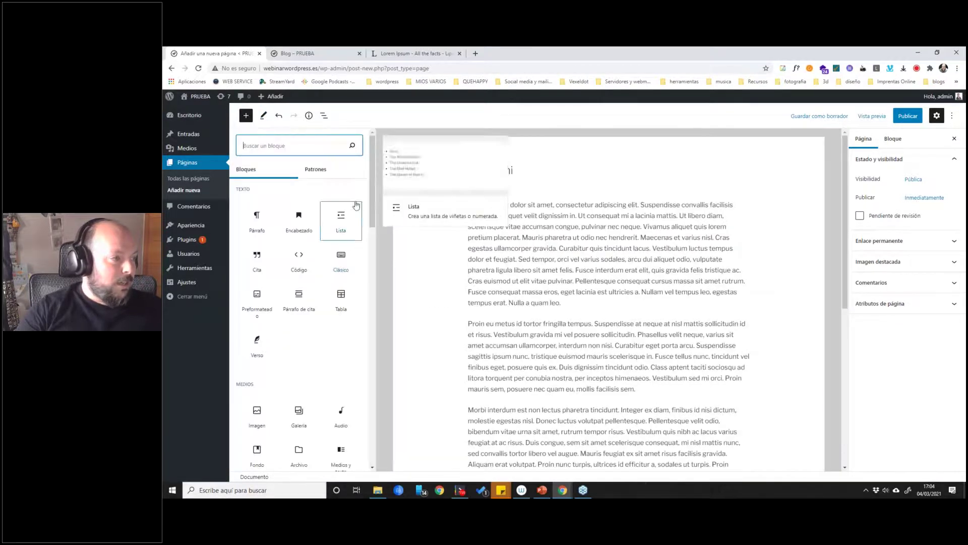
scroll(373, 234, down, 3)
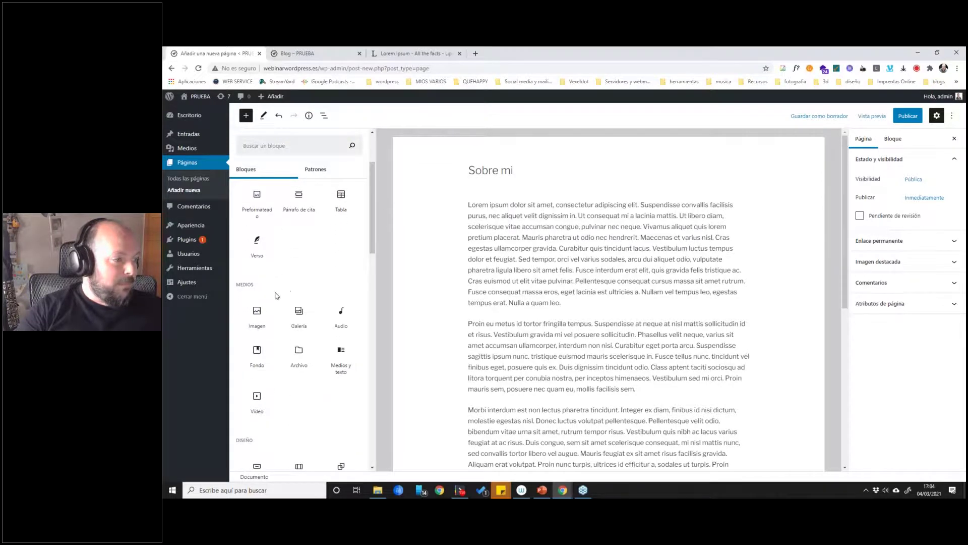
click(256, 317)
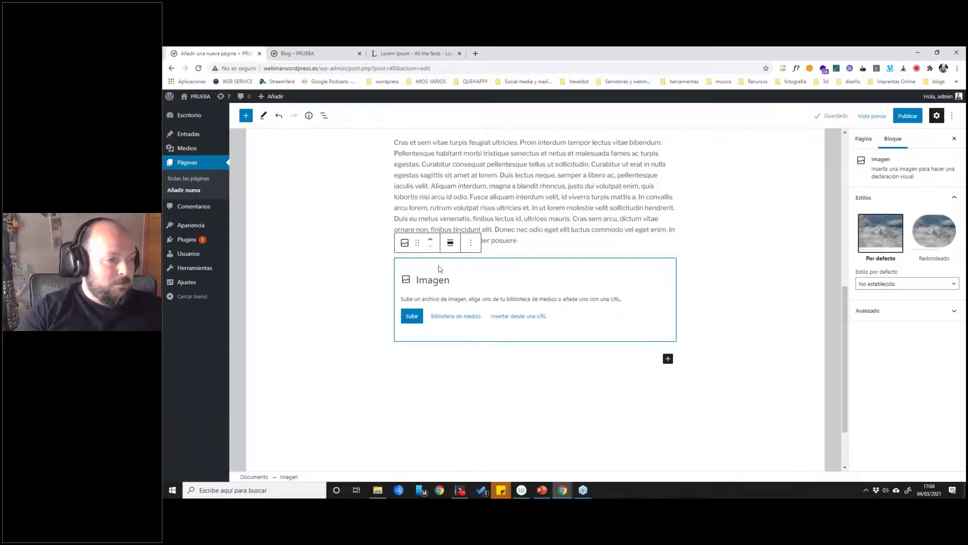
Move the image block up and down among the paragraphs, placing it between the third and fourth paragraphs.
click(430, 240)
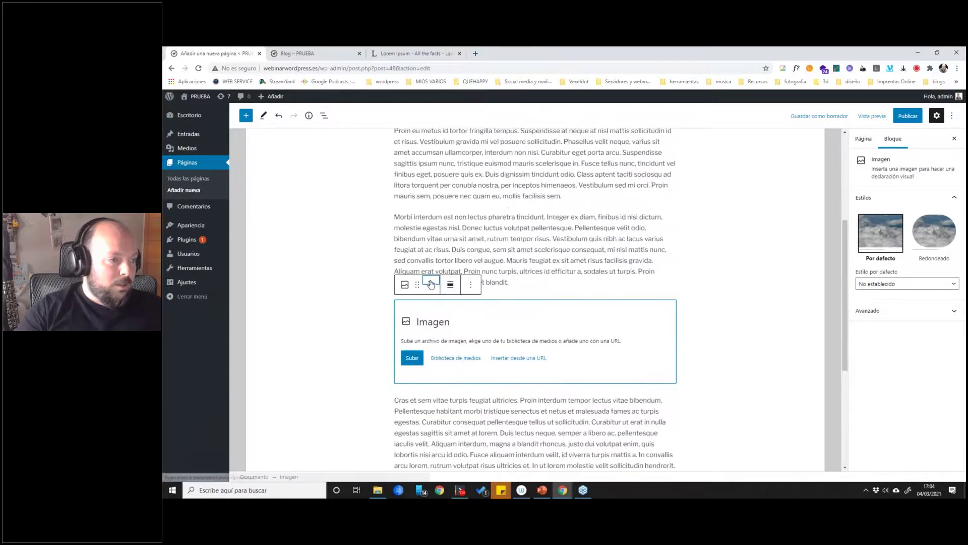
click(431, 283)
click(431, 283)
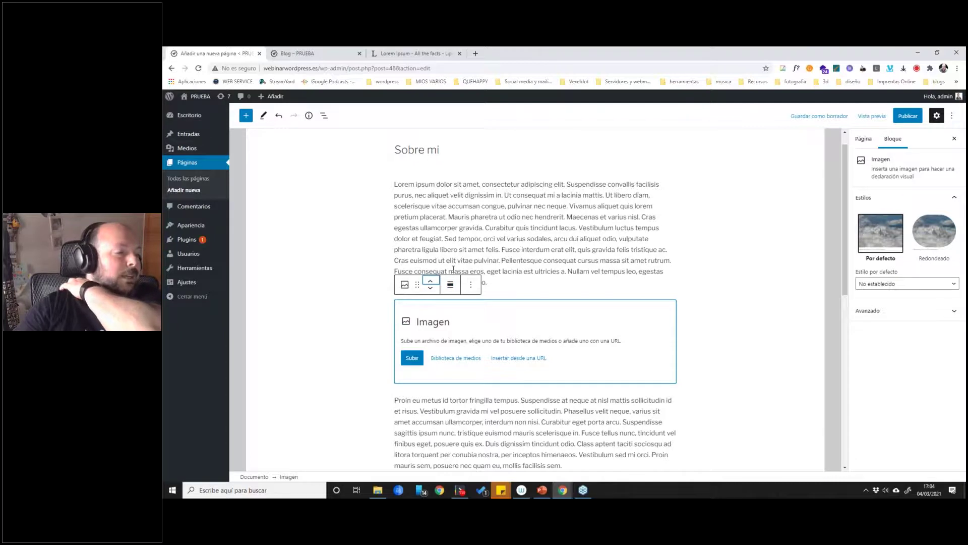
click(431, 287)
click(432, 286)
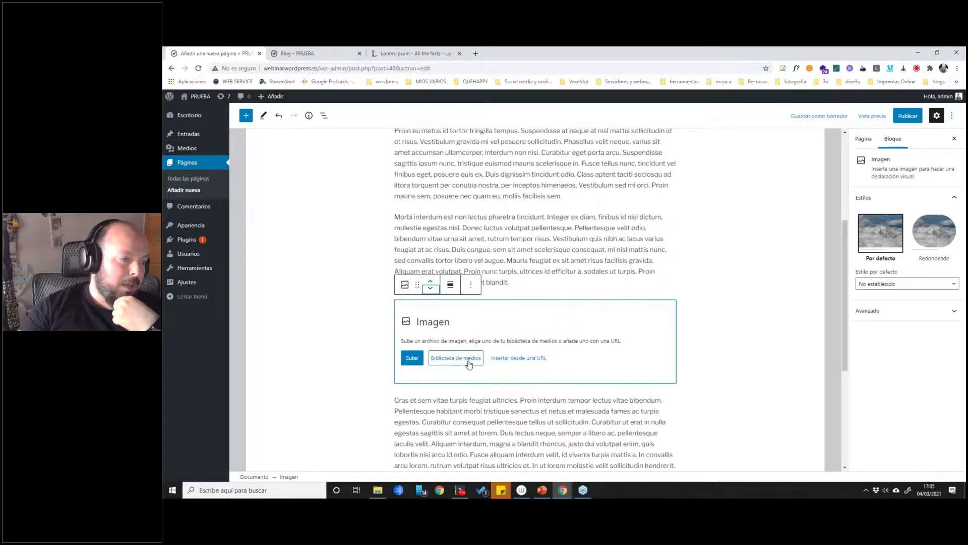
Fill the image block with the coffee.jpg picture from the media library.
click(468, 361)
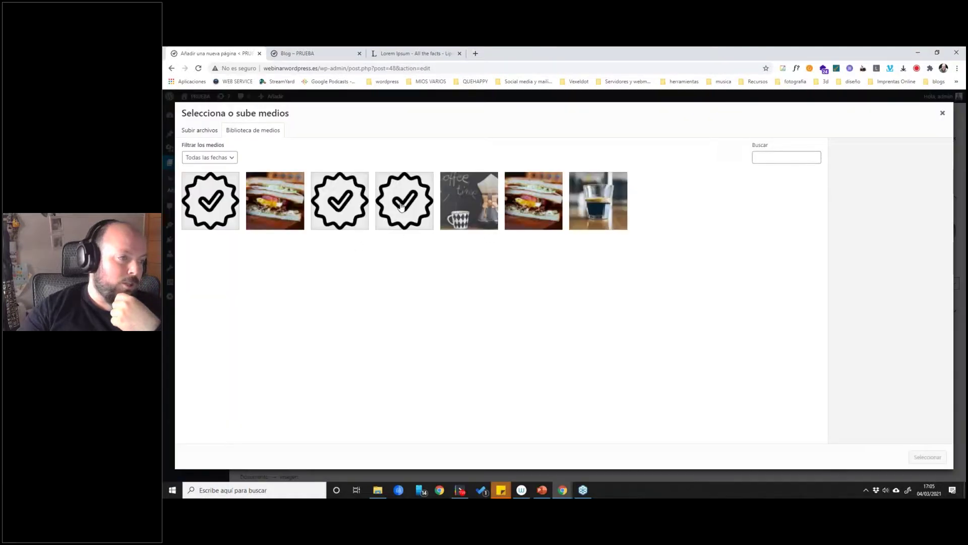
click(487, 204)
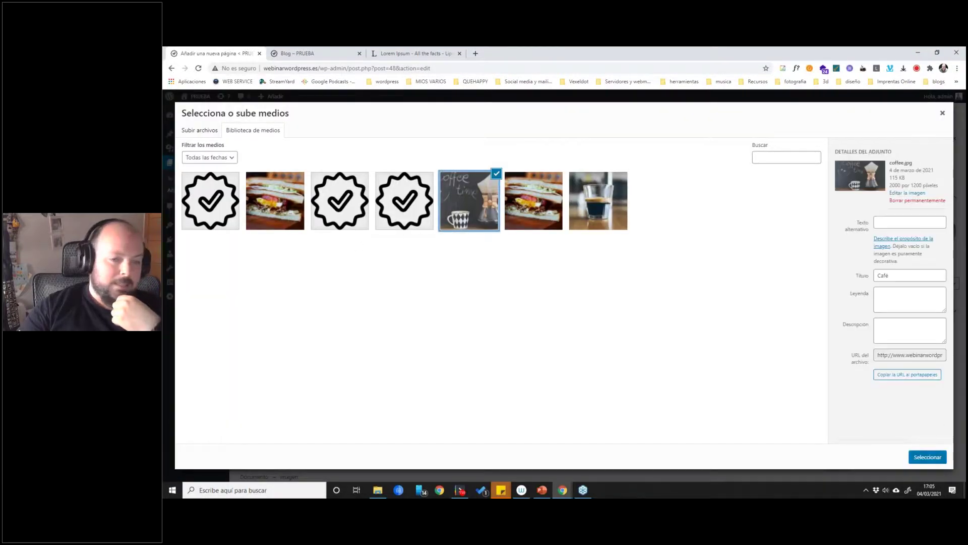
click(928, 457)
Review the whole page layout, from the Sobre mi title through the paragraphs and the coffee image to the last paragraph.
scroll(746, 263, up, 7)
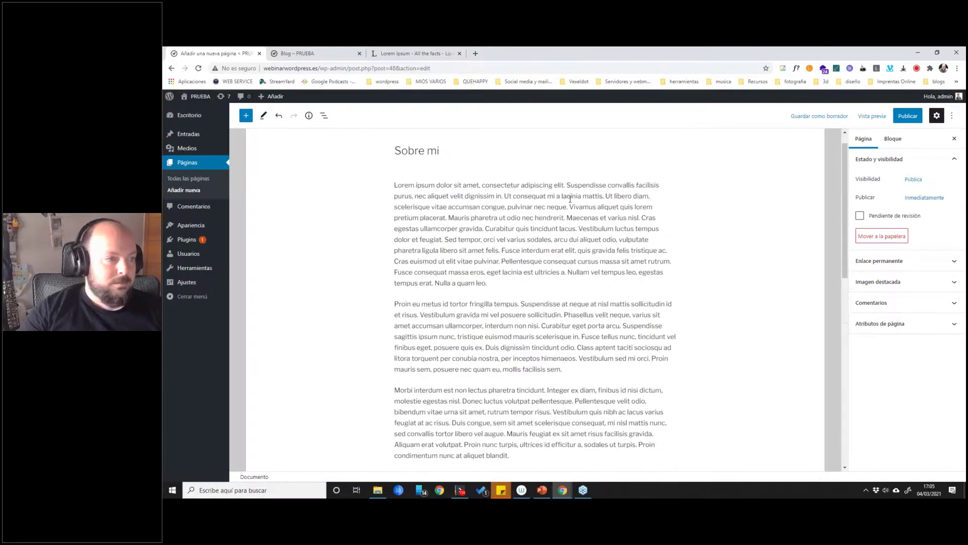
scroll(570, 199, down, 8)
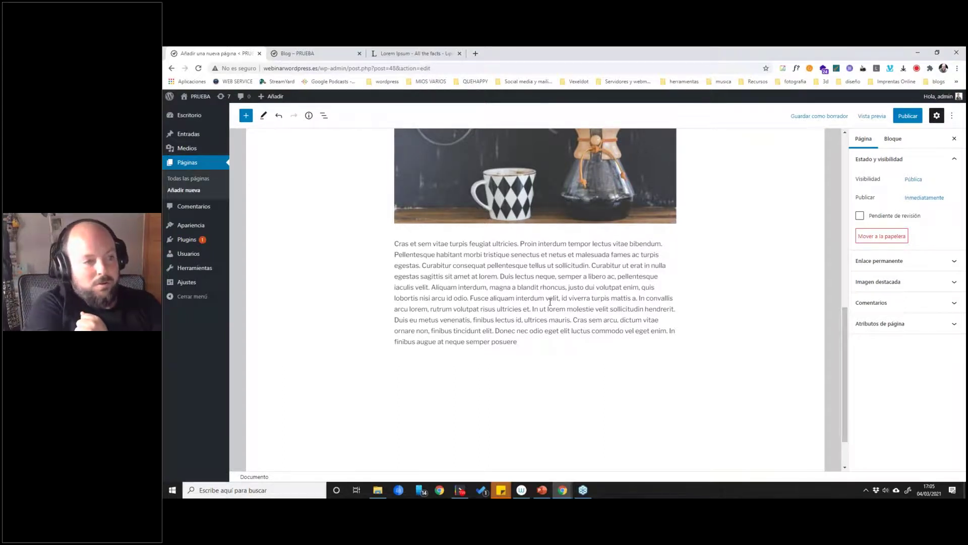
scroll(594, 294, up, 15)
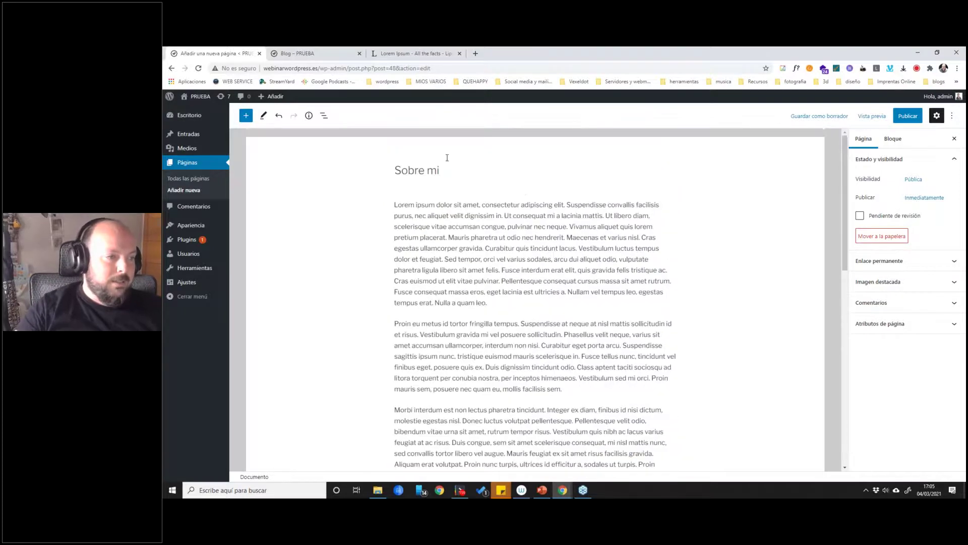
scroll(506, 368, down, 4)
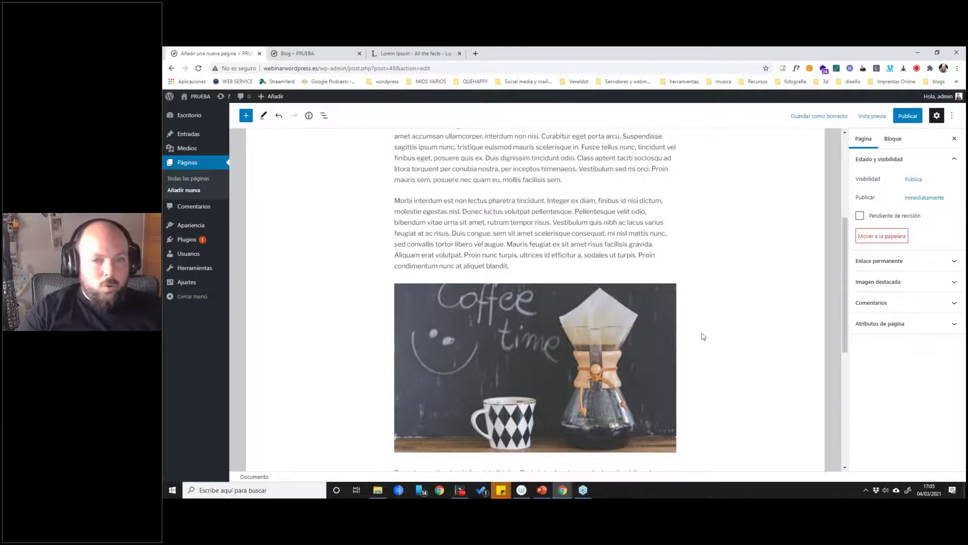
scroll(670, 303, down, 6)
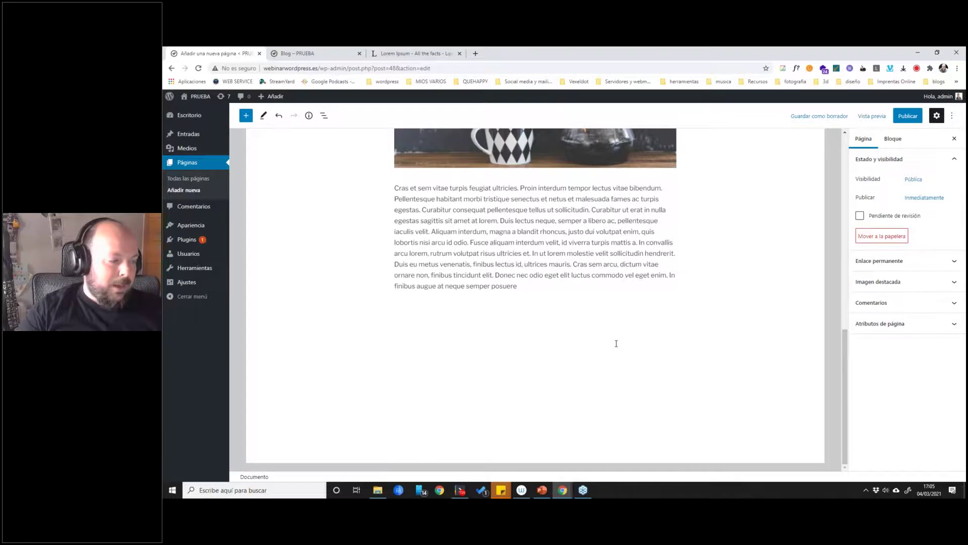
scroll(575, 321, up, 3)
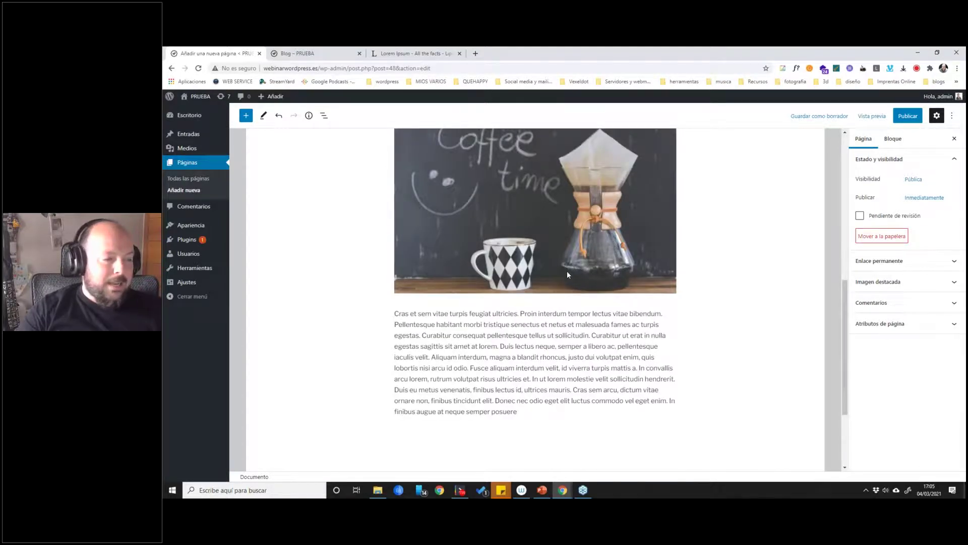
scroll(583, 252, up, 4)
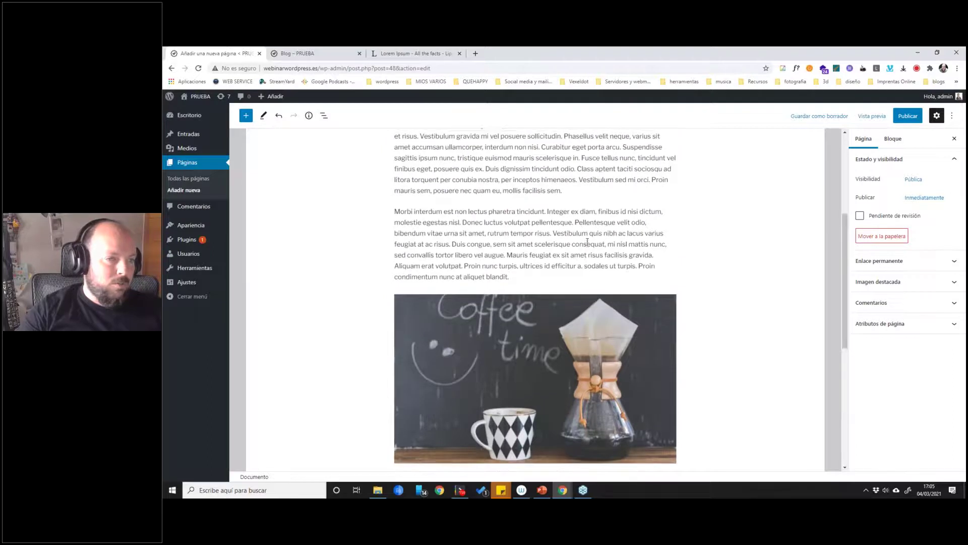
scroll(587, 242, up, 5)
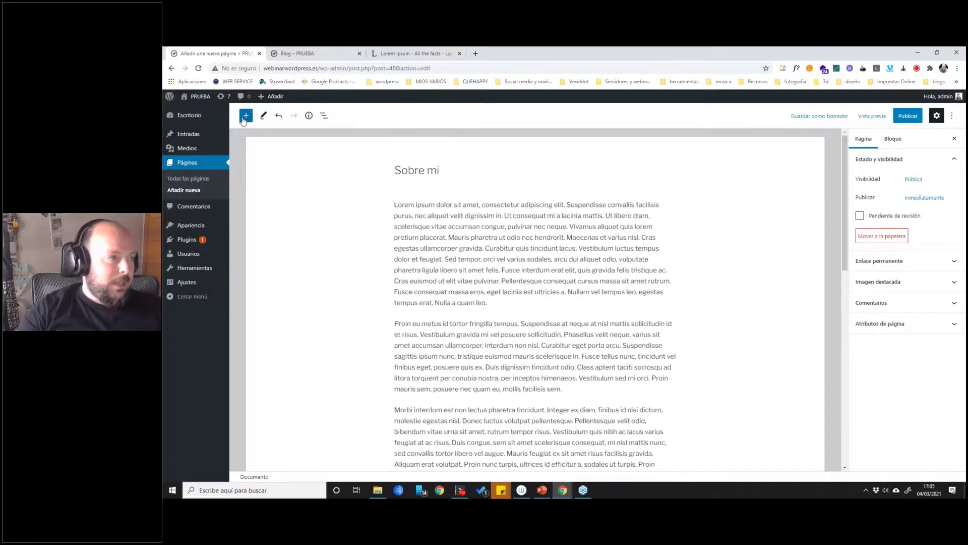
Browse the block library's text, media, design, widget and embed categories down to the last blocks.
click(245, 119)
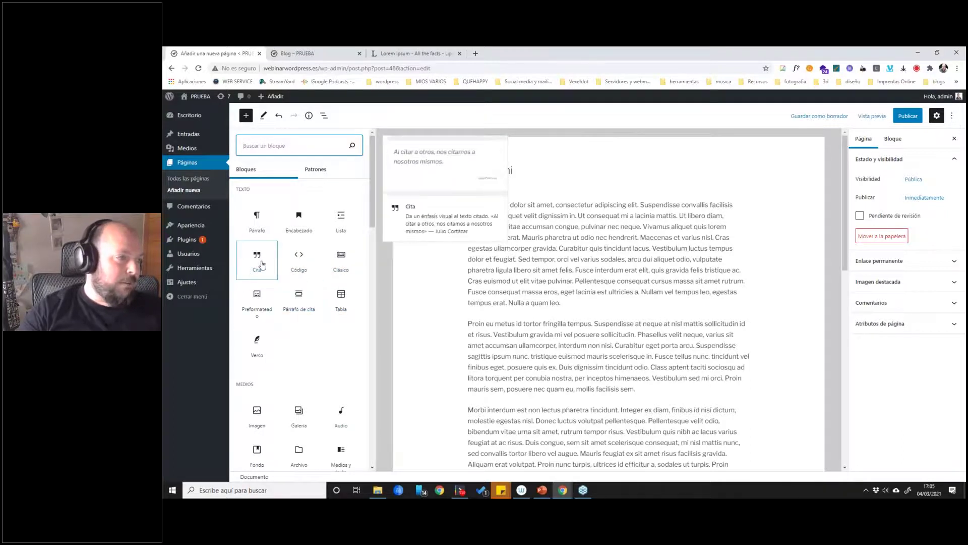
scroll(260, 268, down, 2)
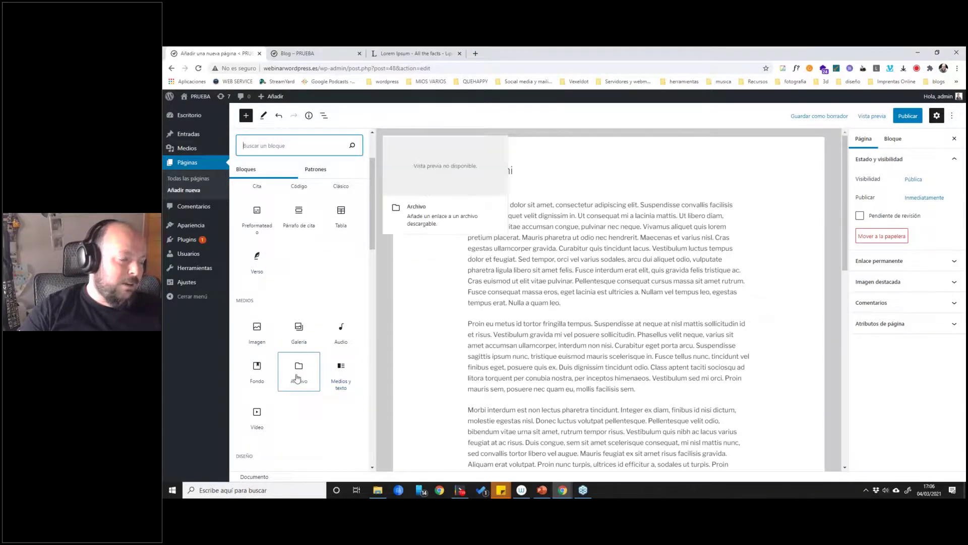
scroll(257, 353, down, 2)
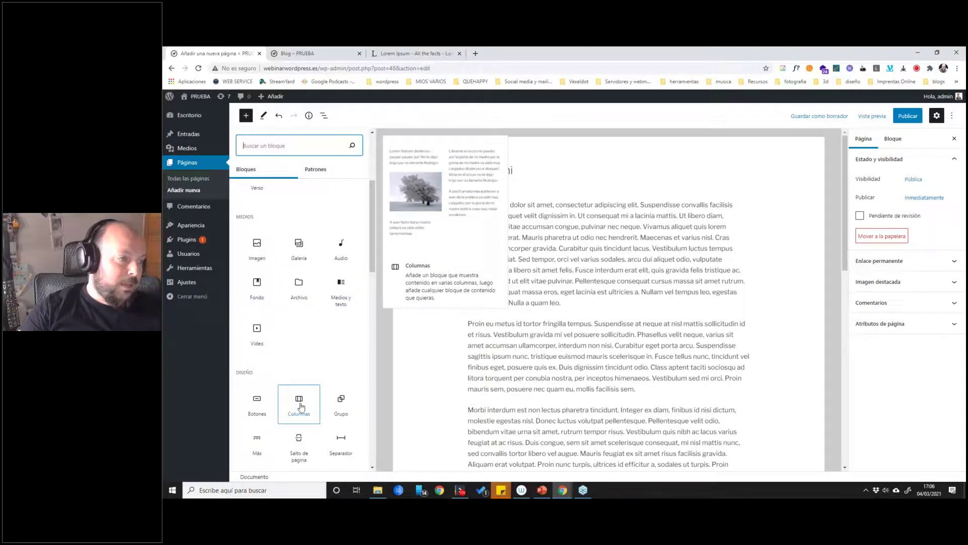
scroll(300, 408, down, 3)
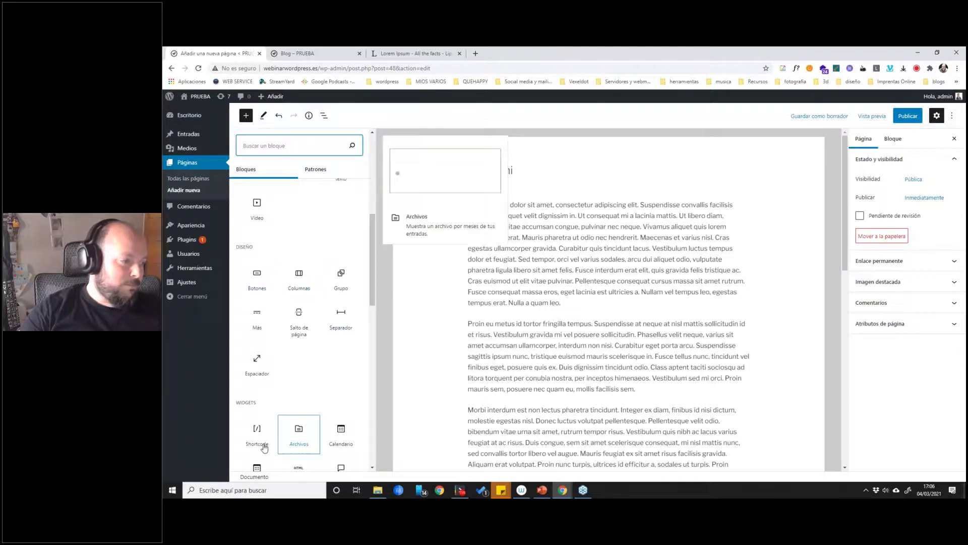
scroll(257, 445, down, 2)
scroll(320, 373, down, 6)
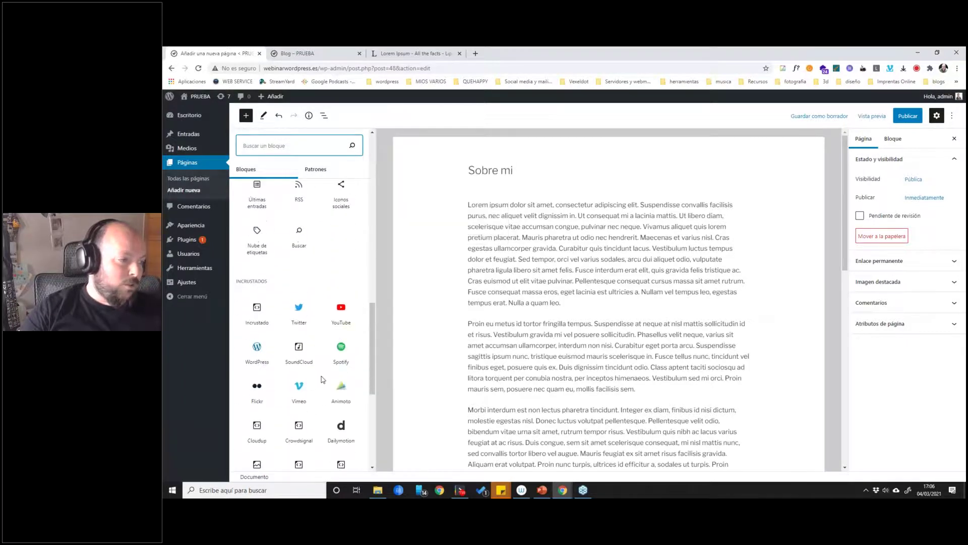
scroll(323, 434, down, 4)
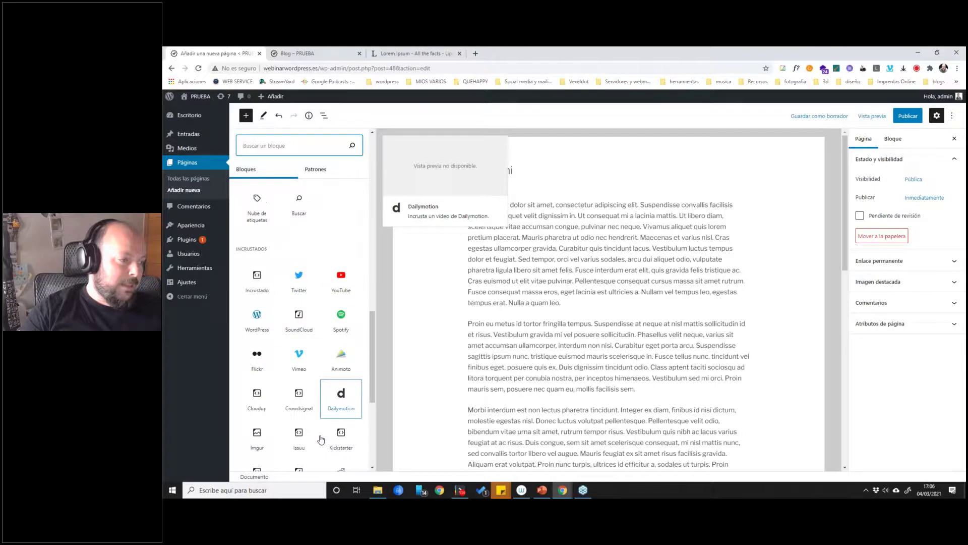
scroll(308, 393, down, 2)
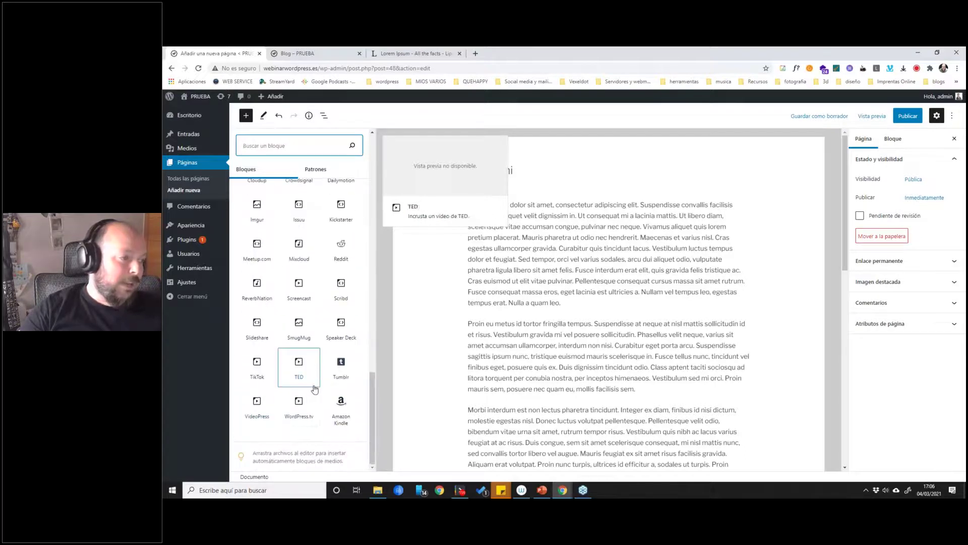
scroll(338, 404, up, 15)
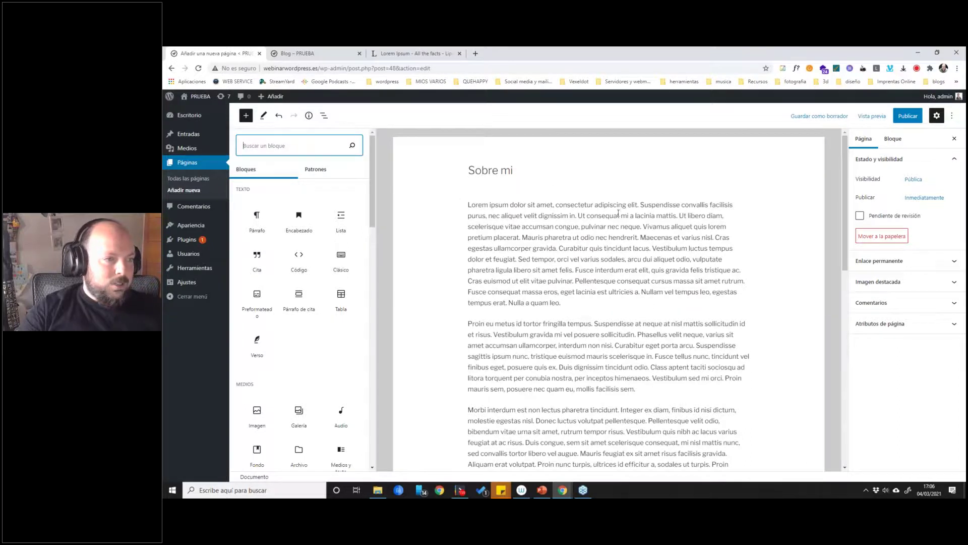
Select the Sobre mi title and the first paragraph in turn to compare their formatting options, and check the editing tools and appearance options.
click(510, 186)
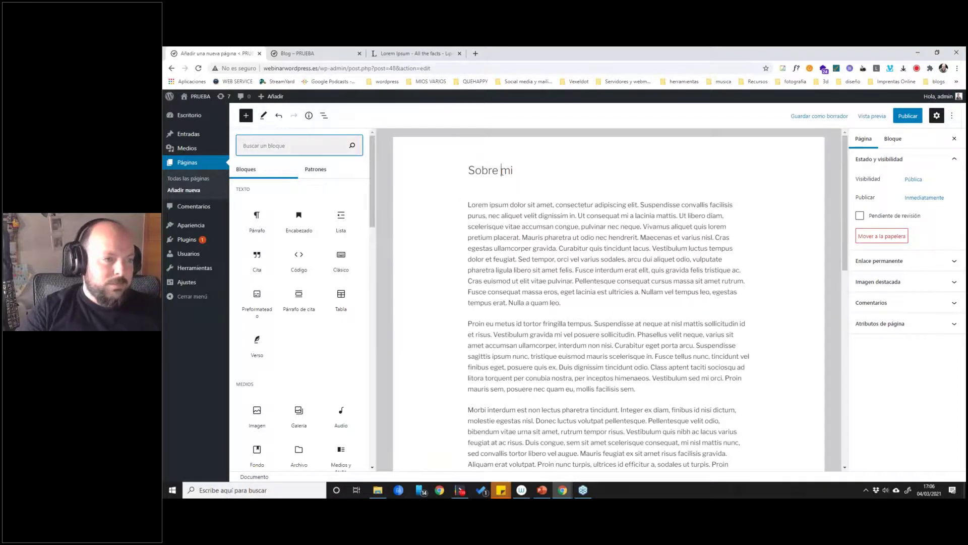
triple_click(434, 169)
click(438, 170)
triple_click(438, 170)
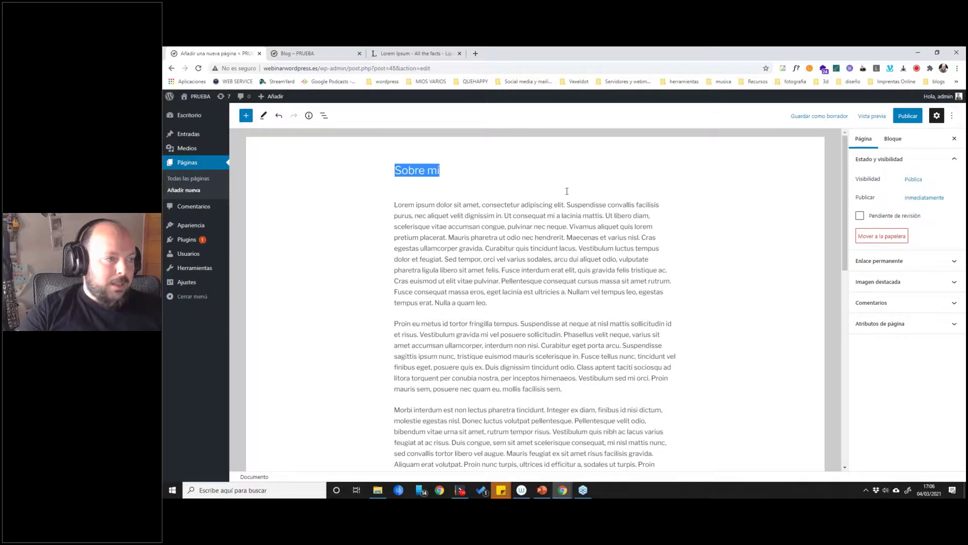
click(263, 116)
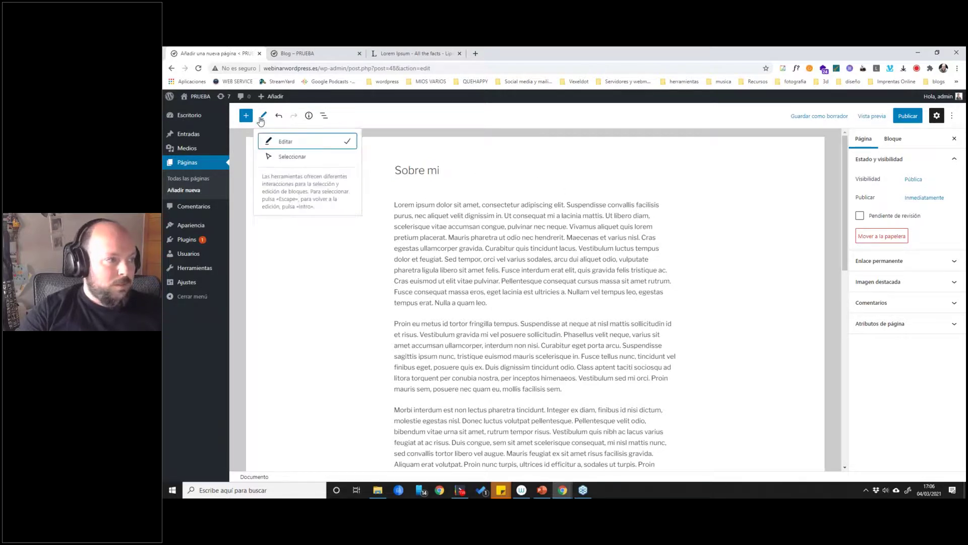
triple_click(483, 170)
click(415, 170)
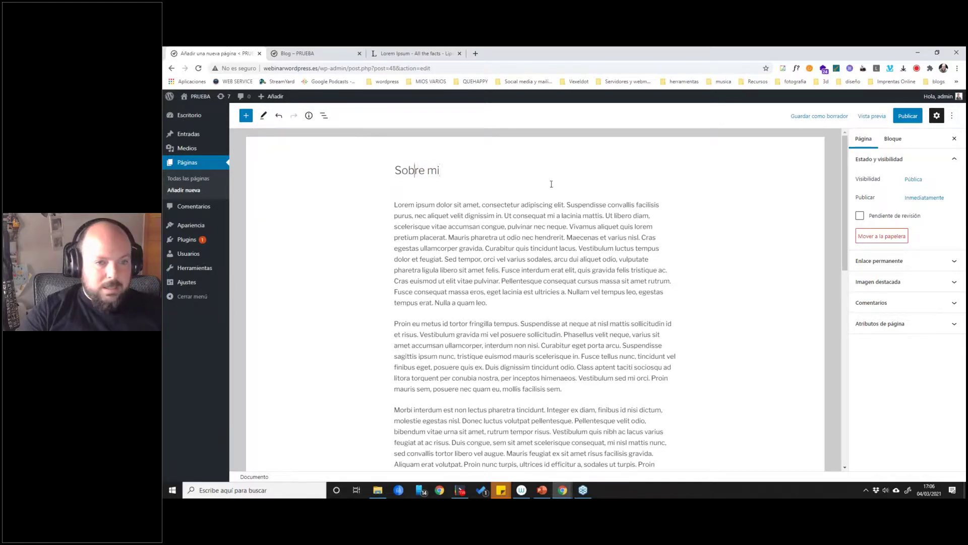
triple_click(410, 169)
click(465, 202)
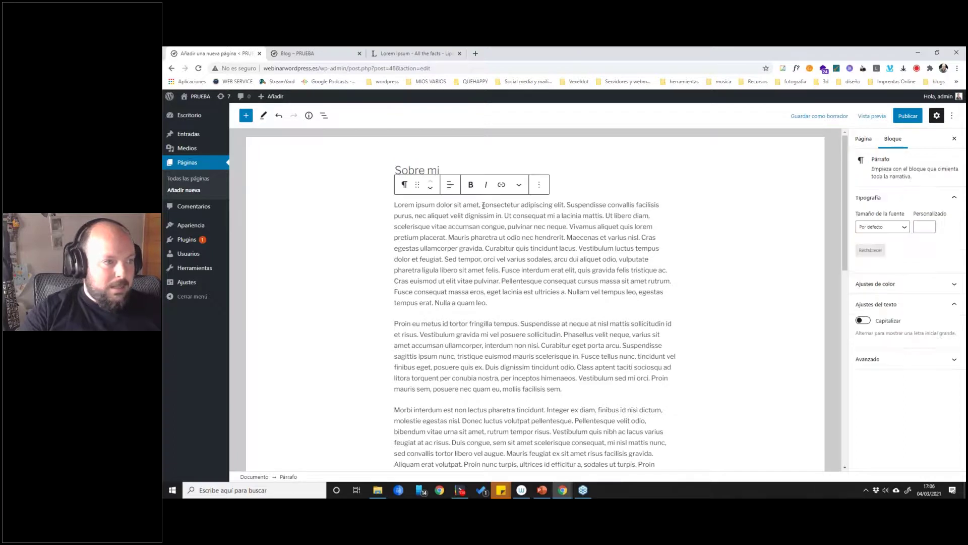
double_click(410, 171)
drag(471, 169, 351, 172)
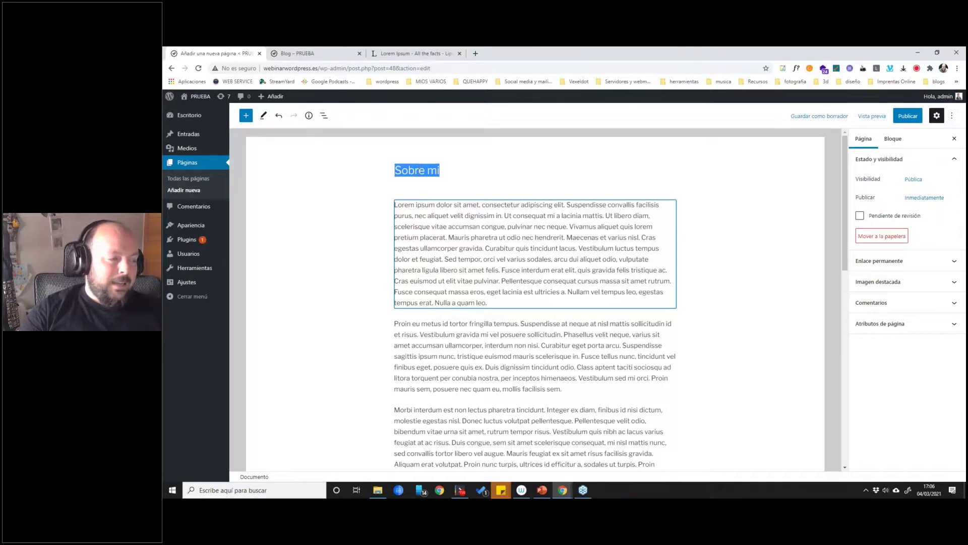
click(442, 170)
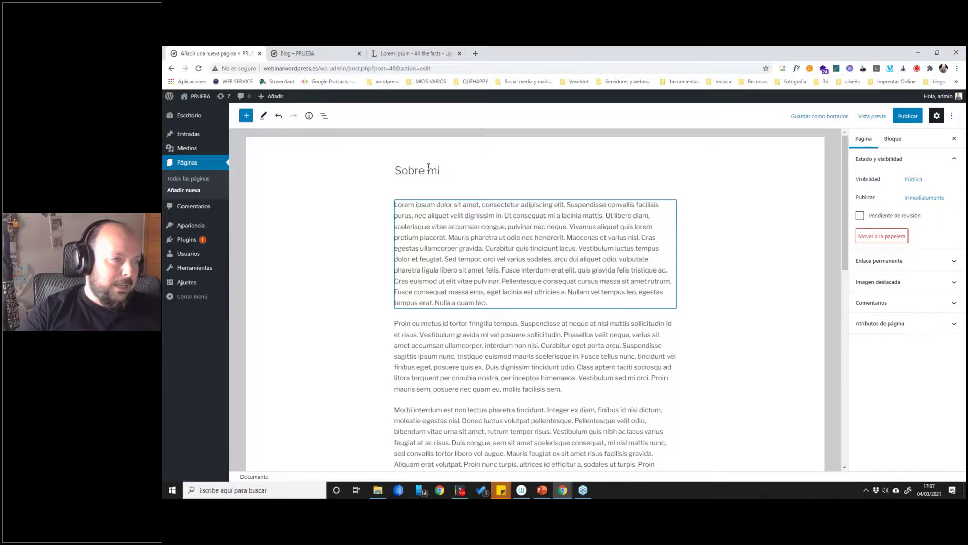
mouse_move(190, 225)
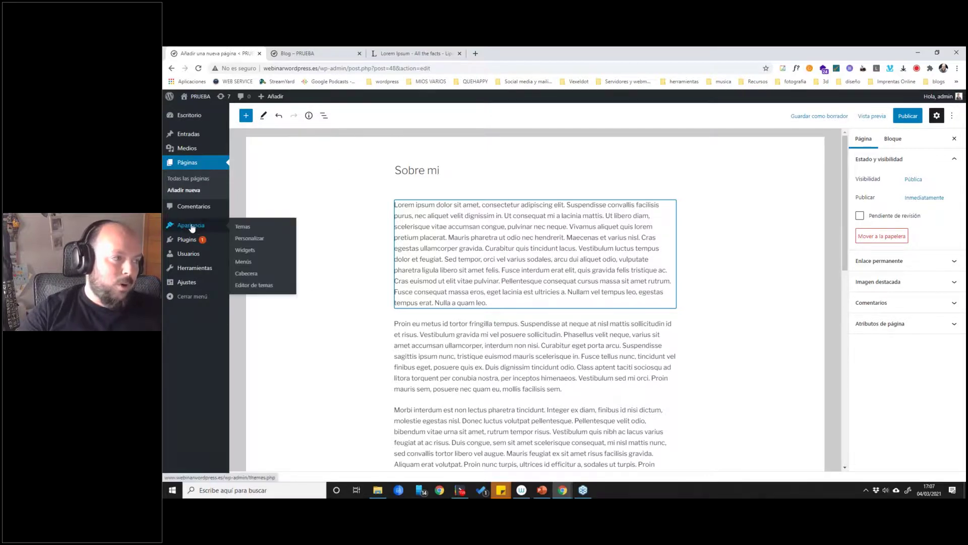
Make the words "Mauris pharetra" in the first paragraph bold and italic.
drag(455, 238, 496, 238)
click(471, 185)
click(528, 240)
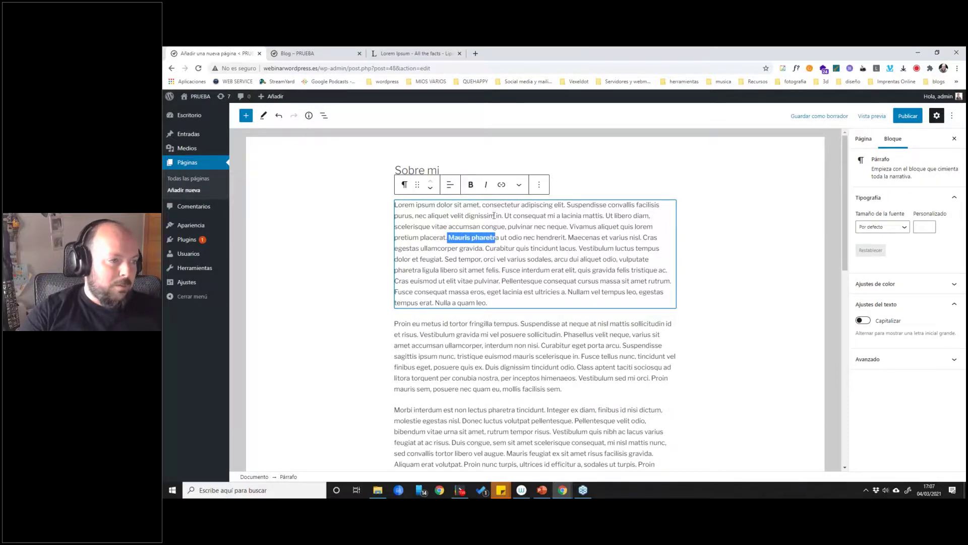
click(486, 184)
Examine the first paragraph's extra text formats and block options, and move the paragraph down the page and back to the beginning.
click(519, 184)
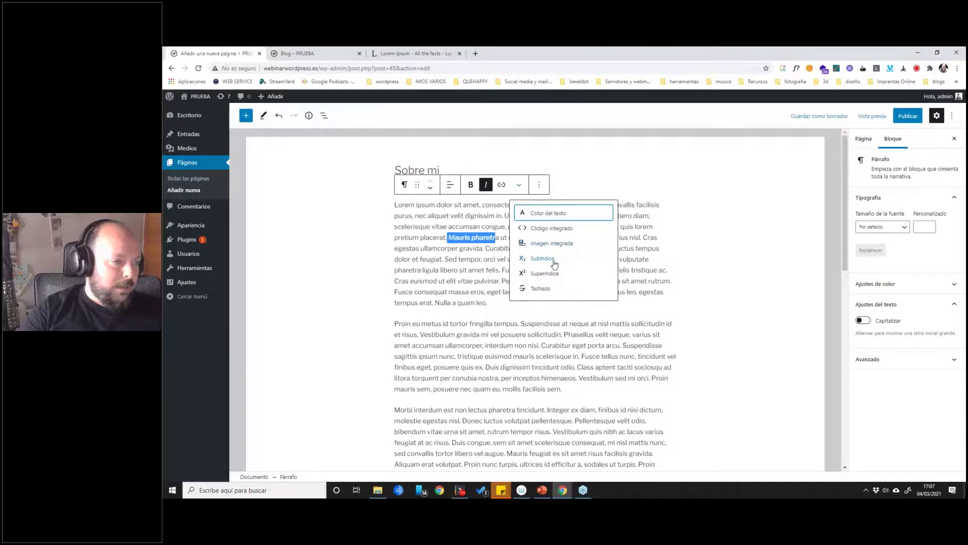
click(540, 185)
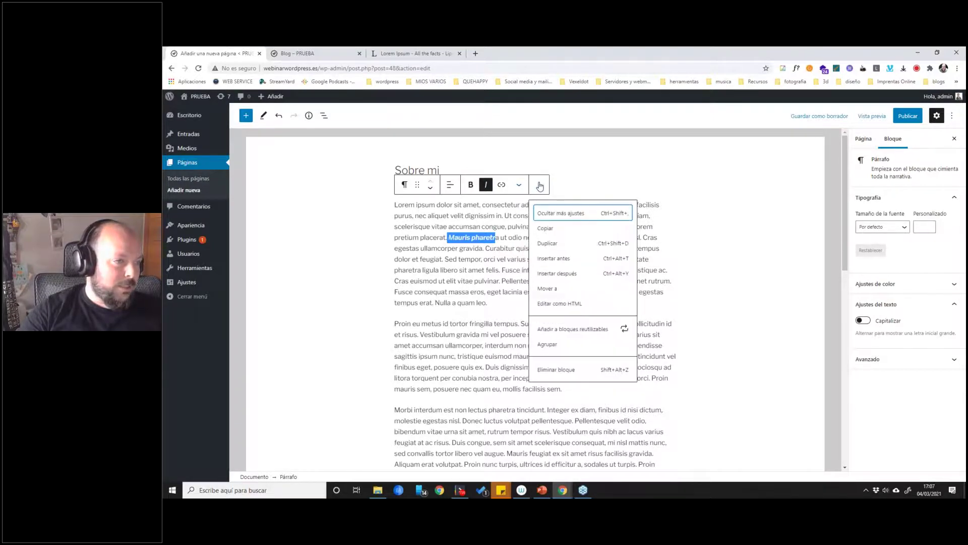
click(539, 185)
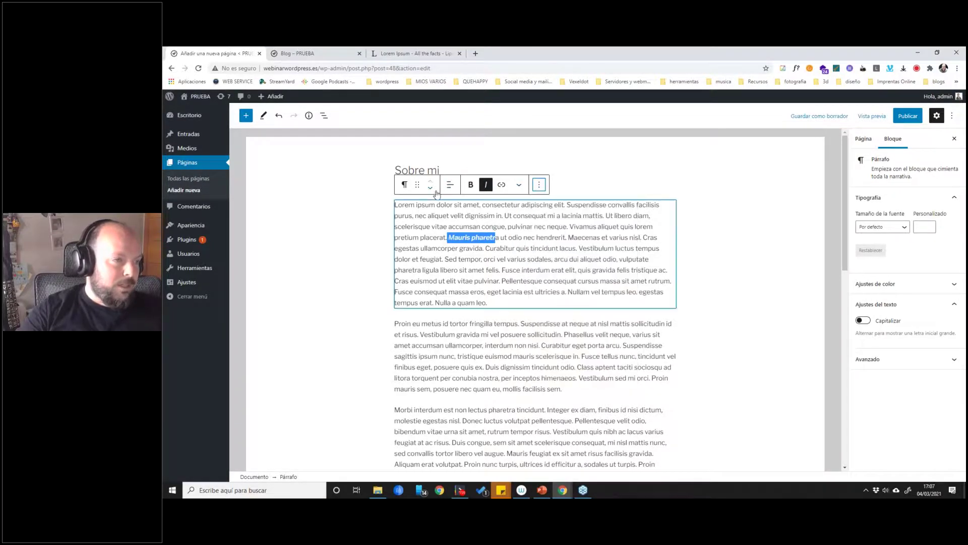
click(433, 190)
click(432, 186)
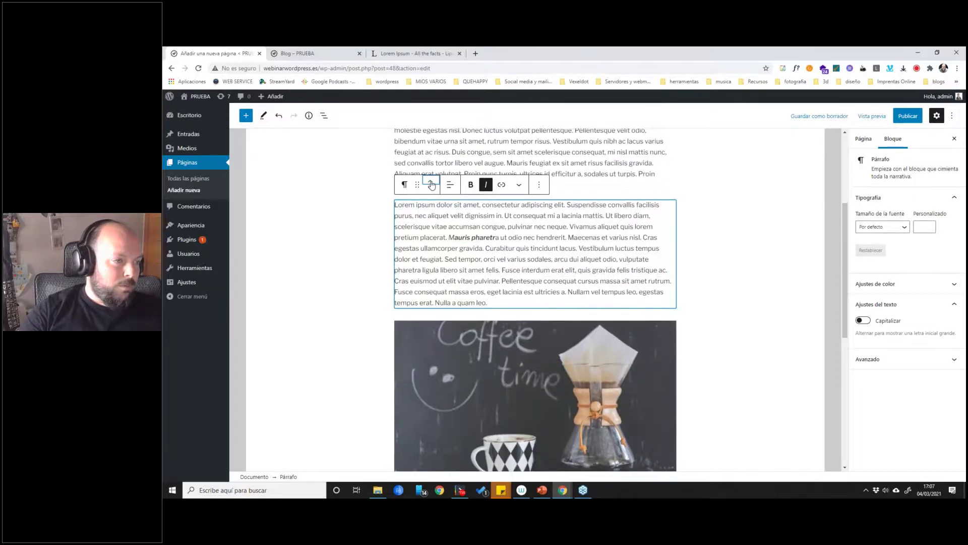
Transform the first paragraph into a heading, try level H1, and set it to H2.
click(405, 186)
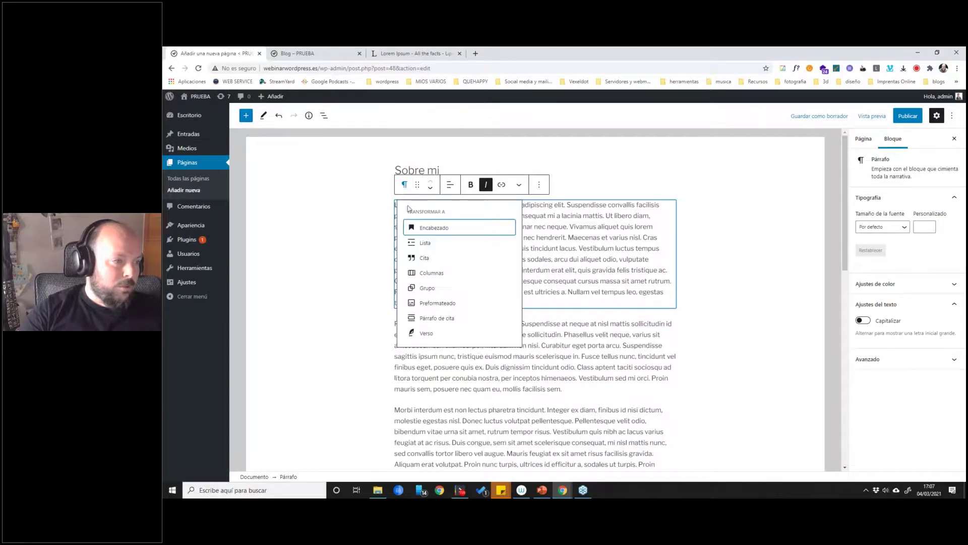
click(440, 230)
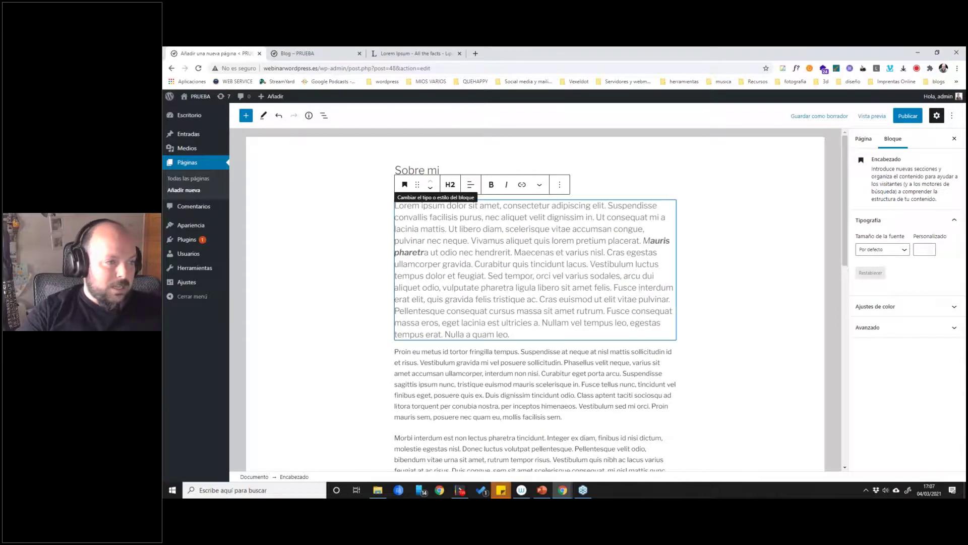
click(451, 189)
click(450, 209)
click(451, 186)
click(451, 186)
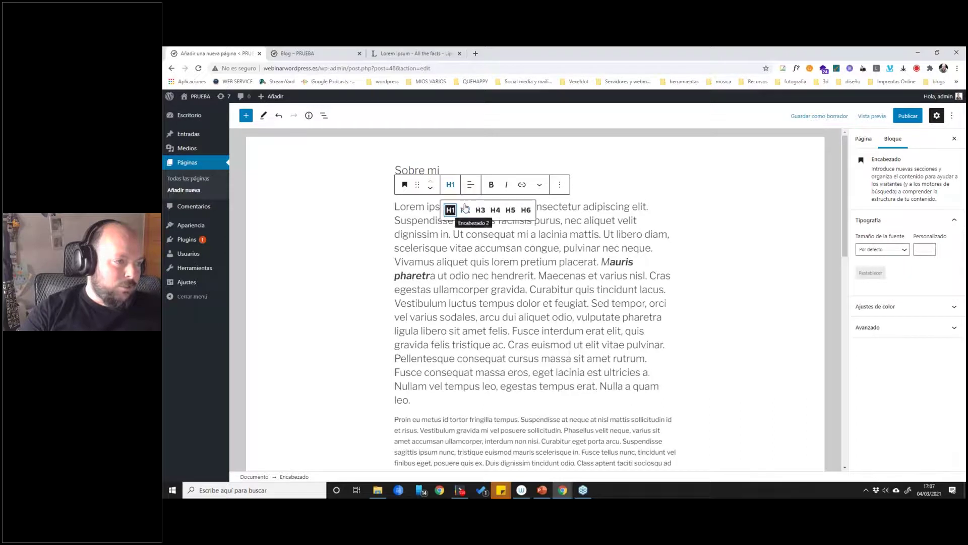
click(466, 211)
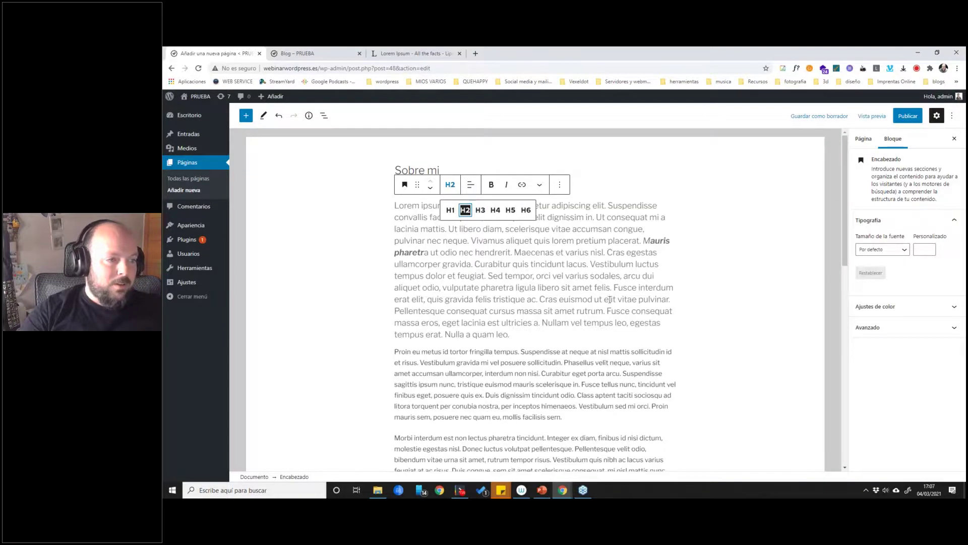
Look over the page content and compare the page settings with the block settings for the title and the first heading.
click(446, 202)
drag(446, 202, 538, 288)
click(538, 287)
click(676, 171)
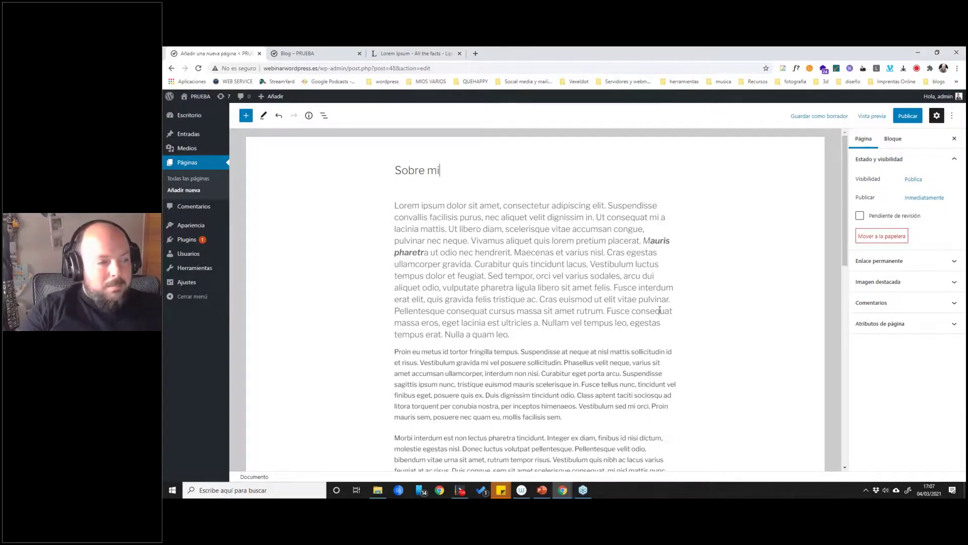
scroll(583, 305, down, 10)
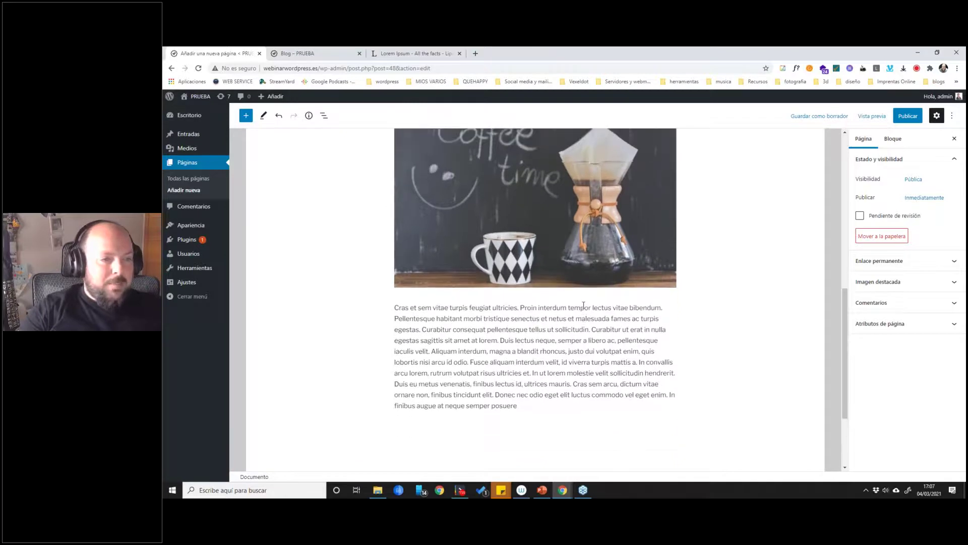
scroll(584, 305, up, 10)
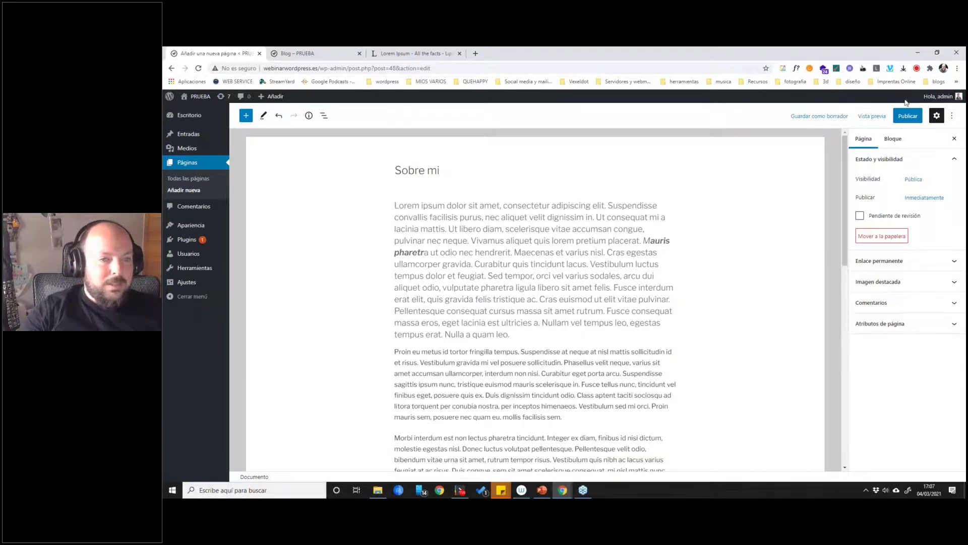
click(893, 139)
click(868, 142)
click(893, 139)
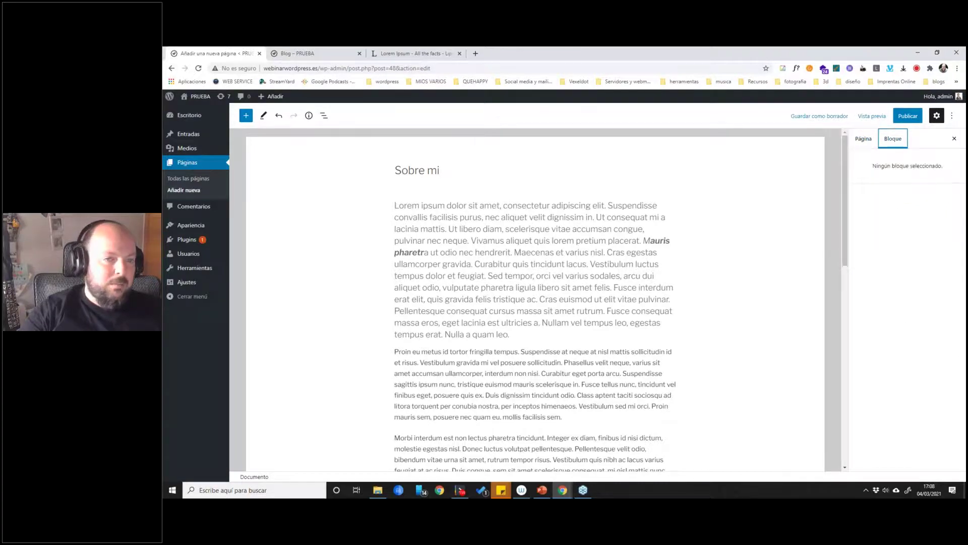
click(864, 138)
click(893, 138)
click(424, 171)
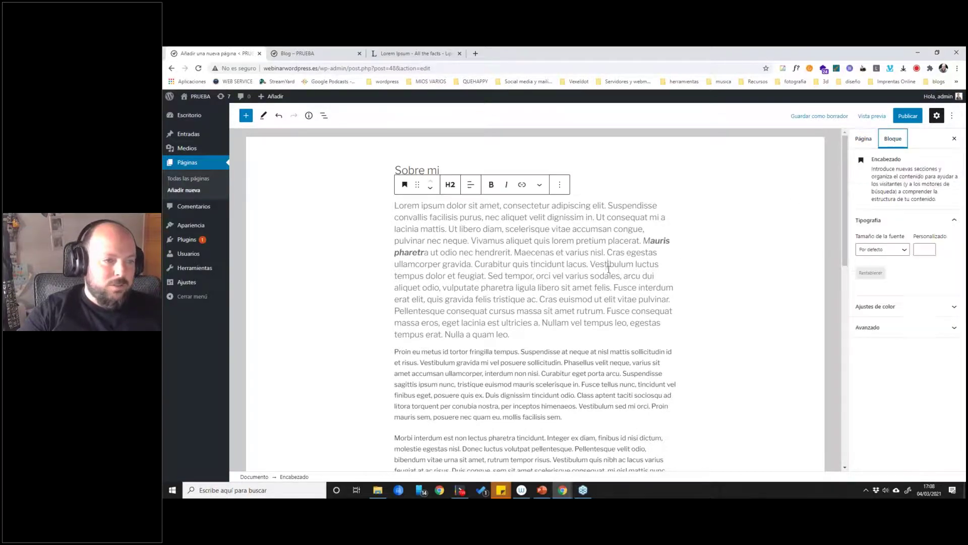
Set the text colour of the paragraph starting "Proin eu metus" to orange and its font size to Grande.
click(599, 374)
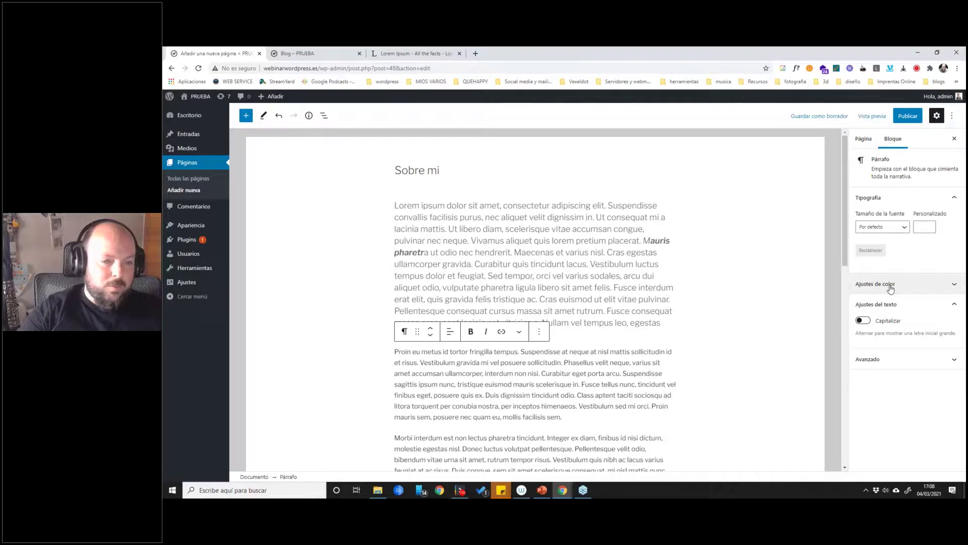
click(917, 282)
click(861, 331)
click(902, 228)
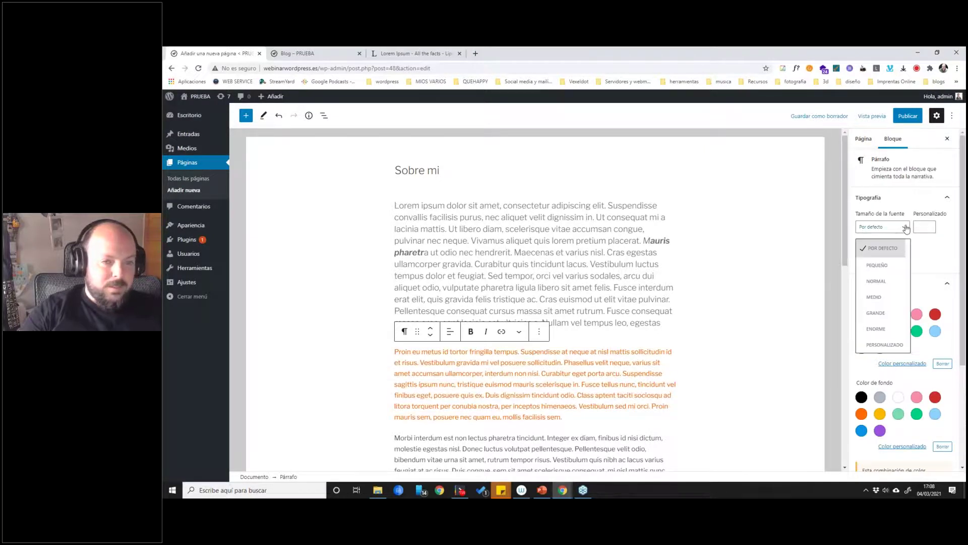
click(877, 313)
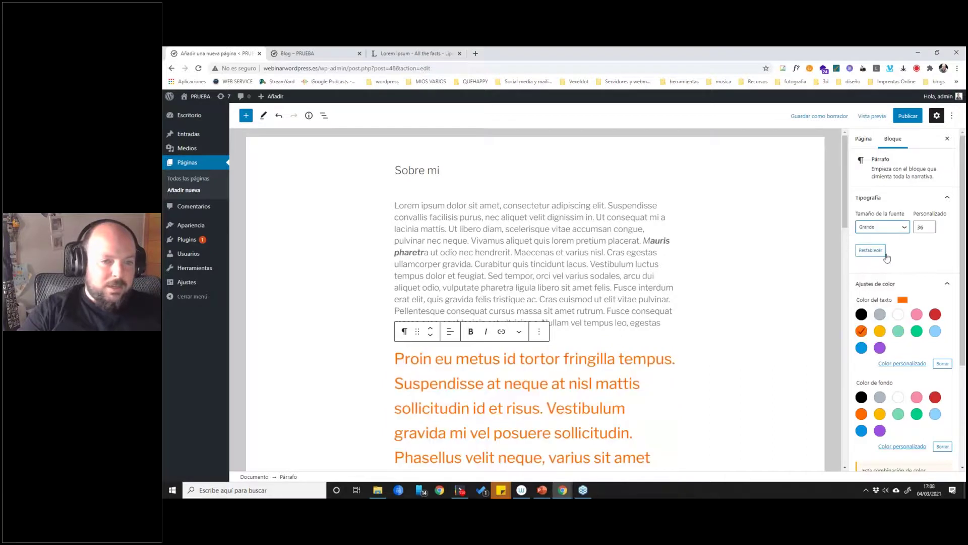
scroll(879, 328, down, 3)
scroll(903, 302, up, 5)
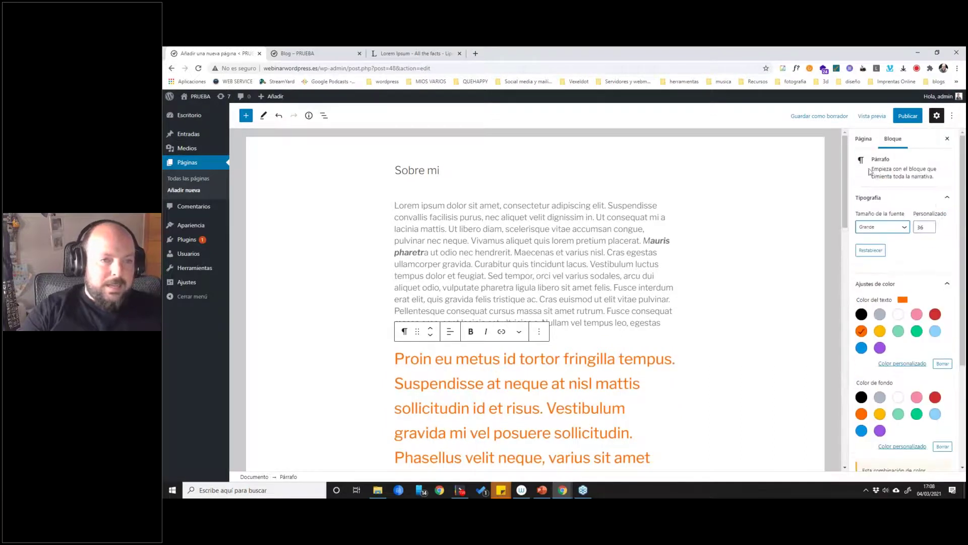
Change the page's permalink slug to "about".
click(863, 138)
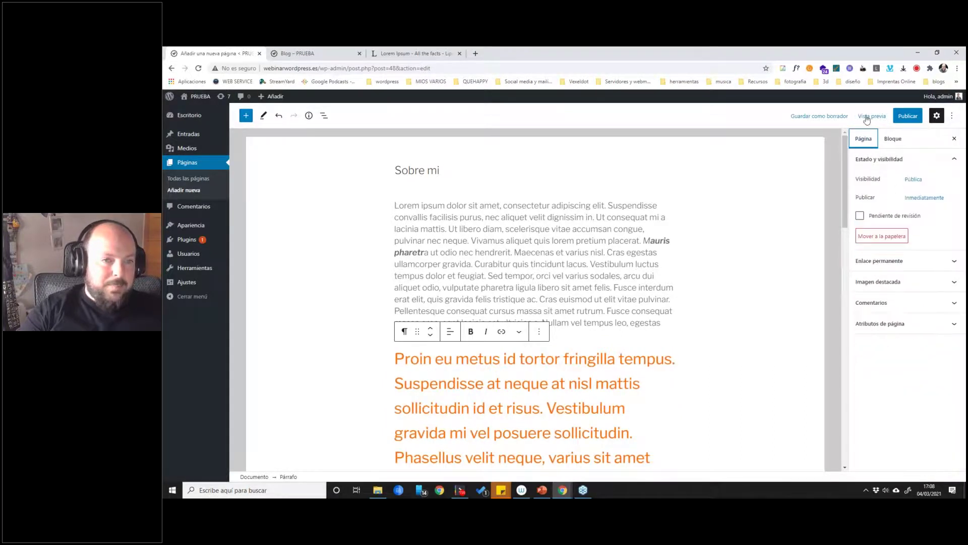
click(902, 261)
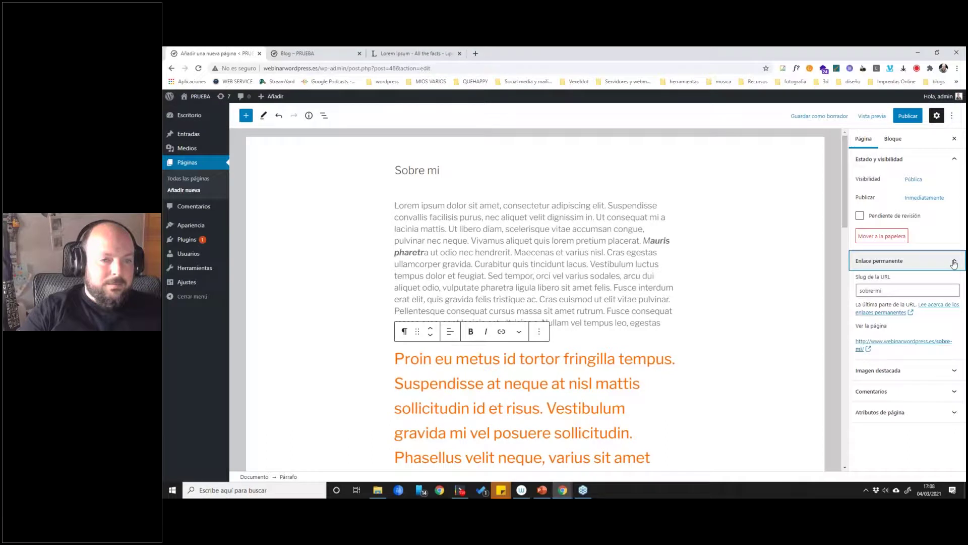
click(890, 292)
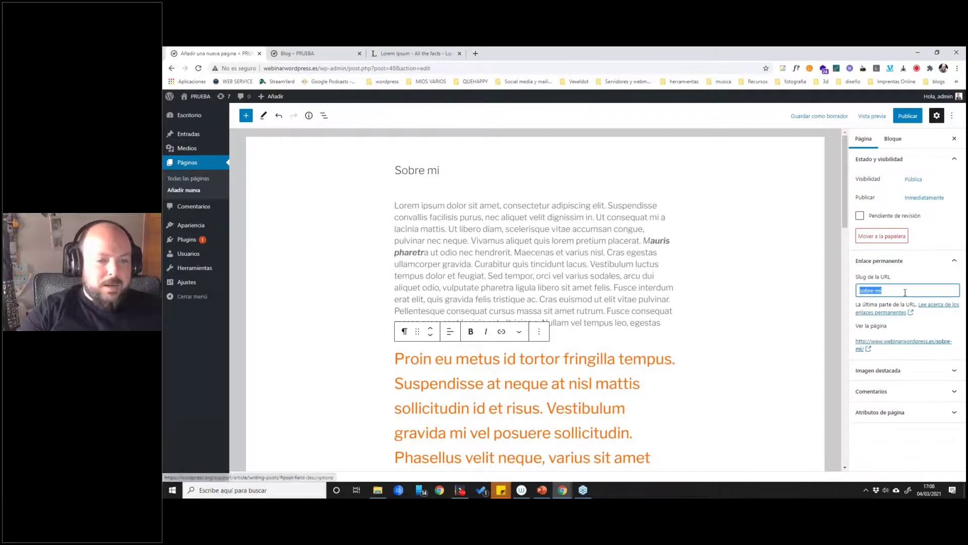
text(abou)
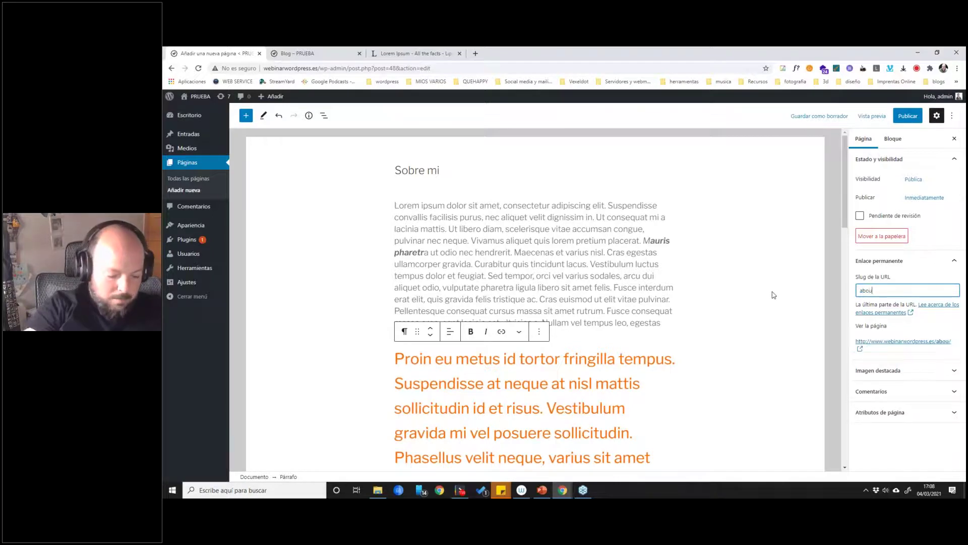
text(t)
click(922, 329)
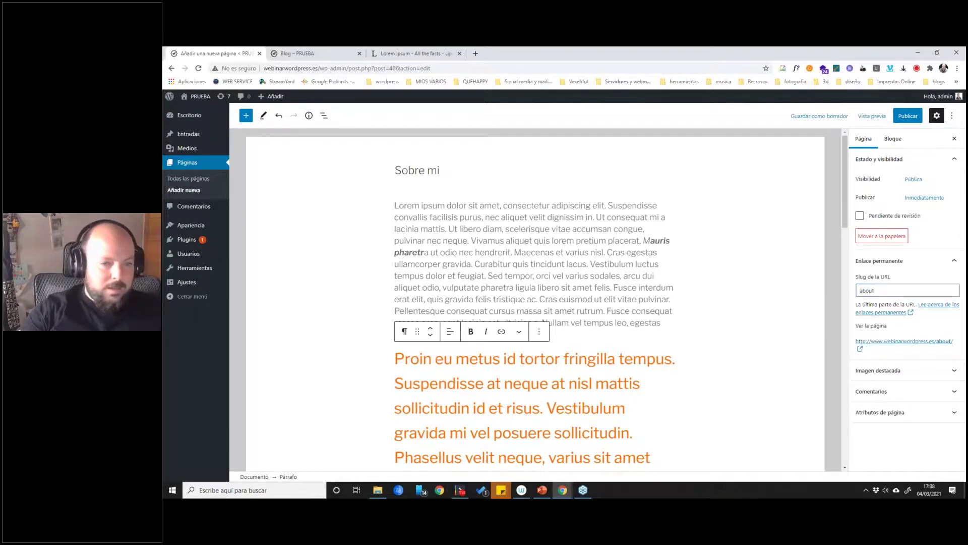
click(880, 291)
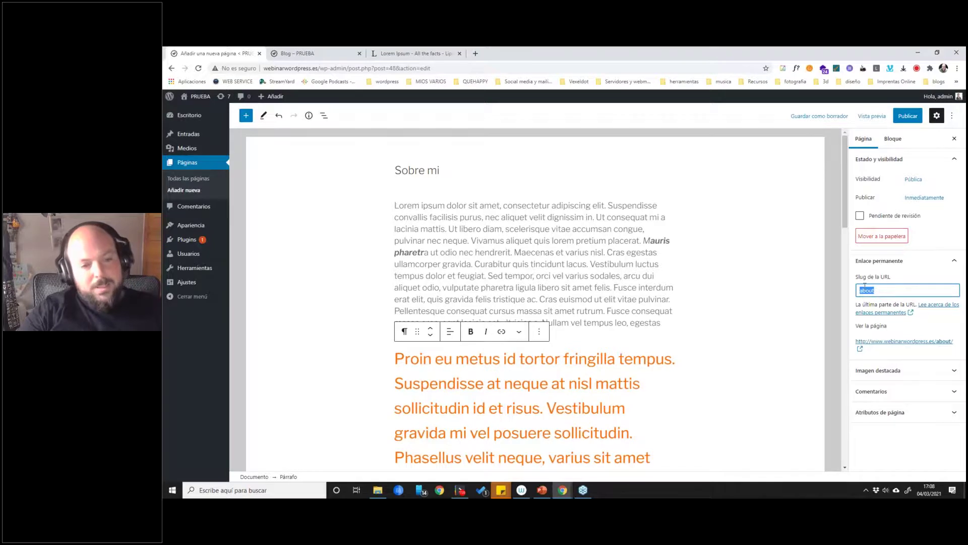
Set the photo of the coffee glass from the media library as the page's featured image.
click(900, 373)
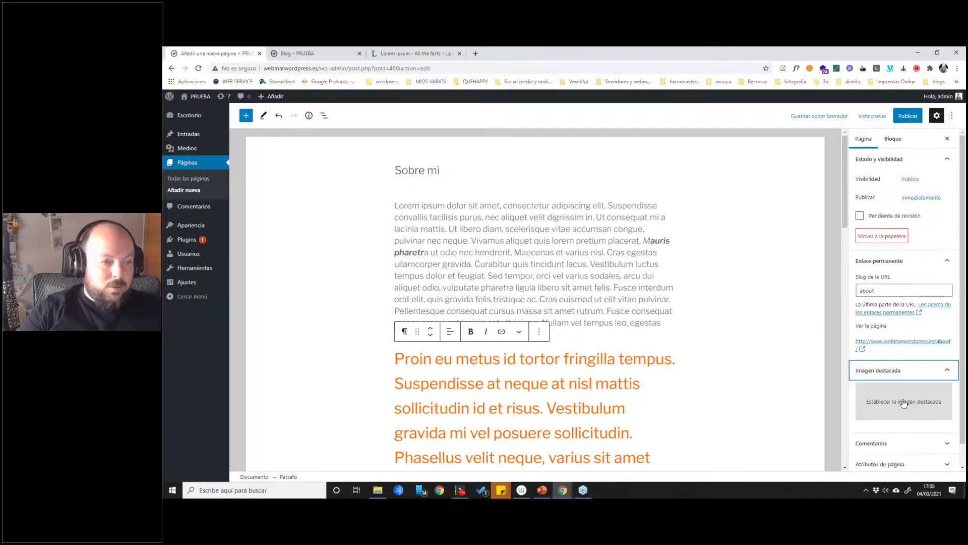
scroll(903, 402, down, 1)
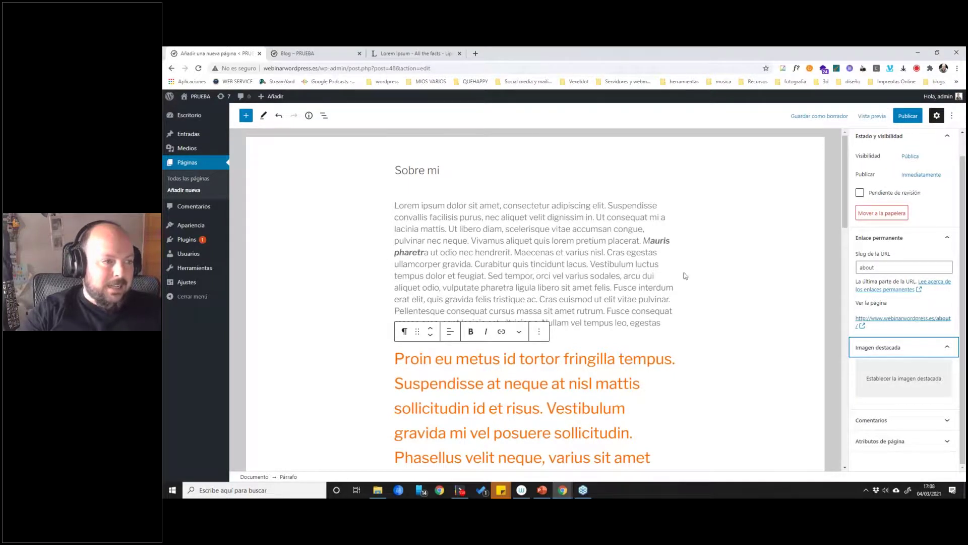
click(907, 372)
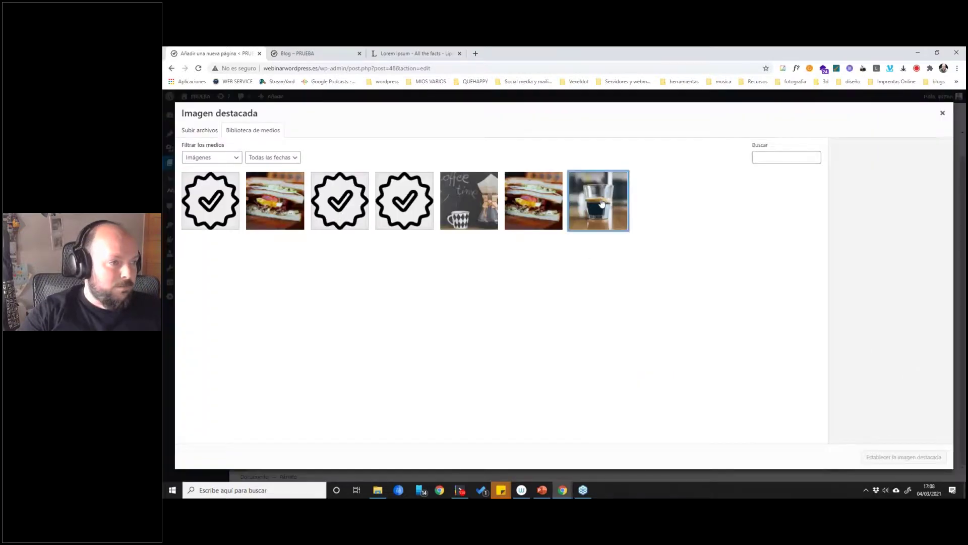
click(601, 203)
click(904, 457)
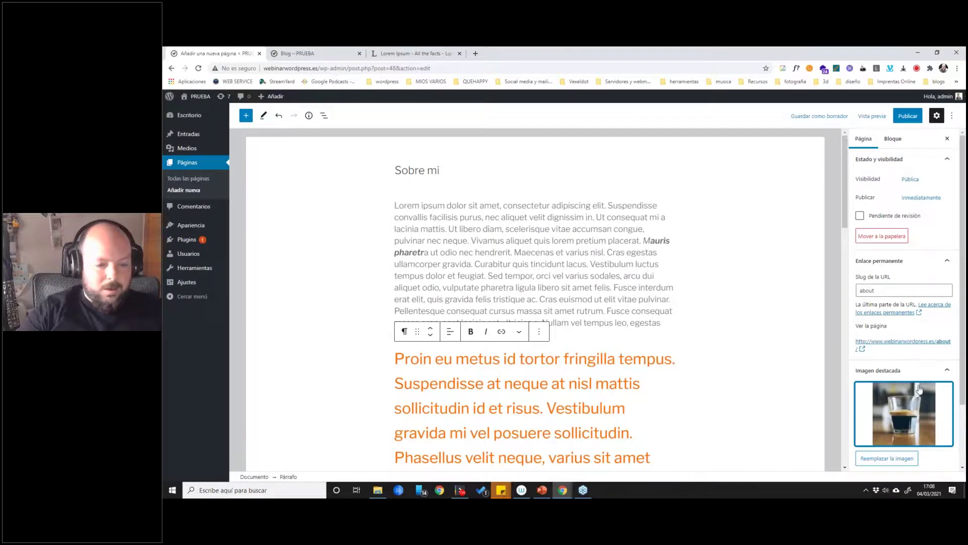
Try the option to allow comments on the page and leave it turned off.
scroll(917, 391, down, 2)
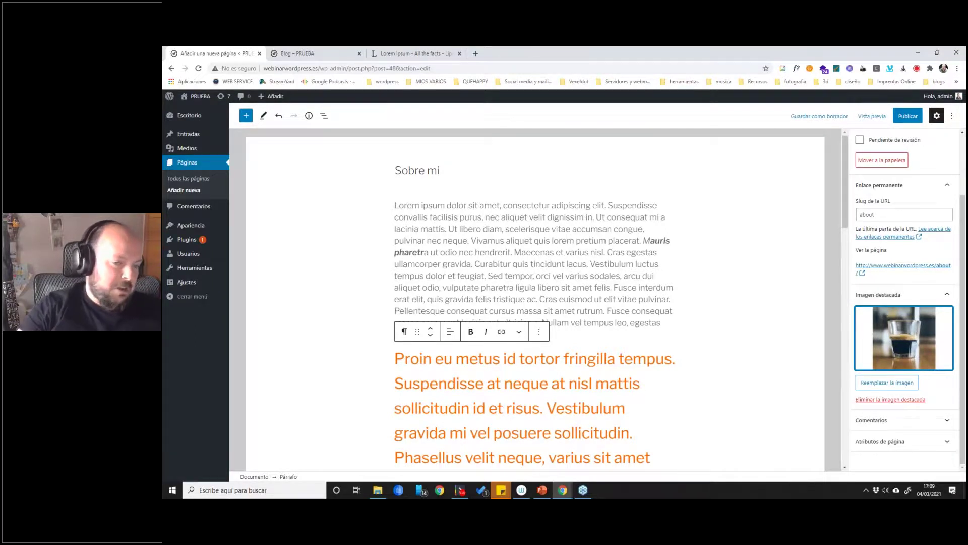
click(948, 422)
click(860, 416)
click(859, 418)
click(860, 417)
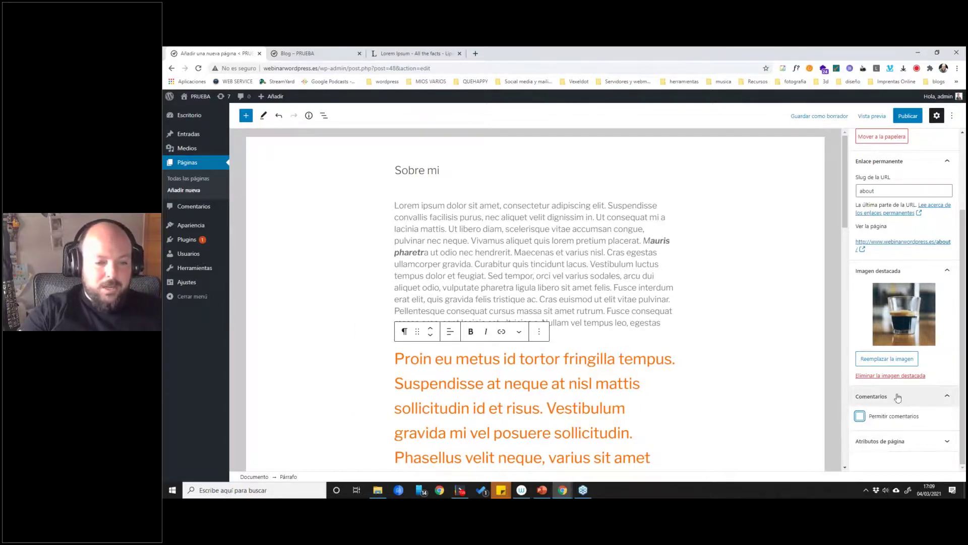
Examine the page attributes, including the available parent pages and the order setting, without assigning a parent page.
click(941, 443)
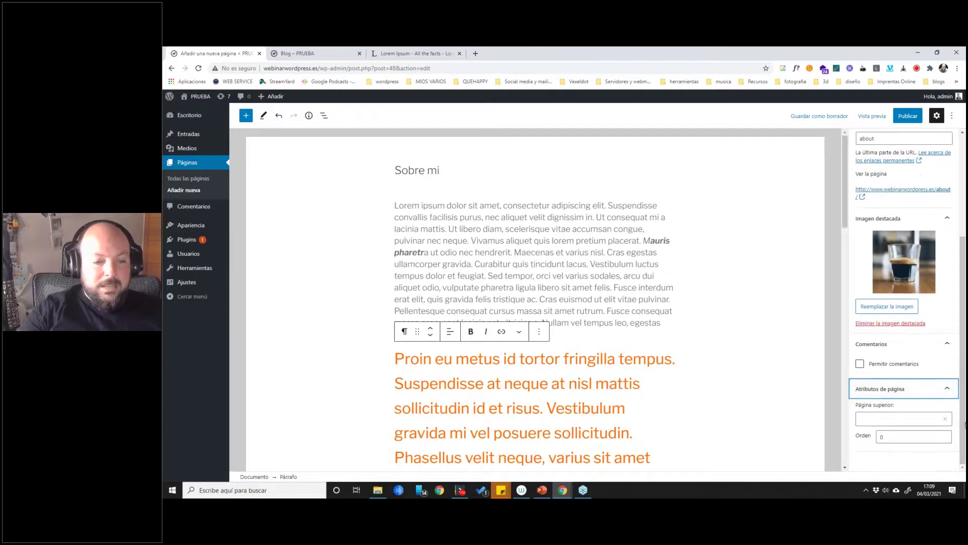
click(921, 419)
scroll(918, 415, down, 1)
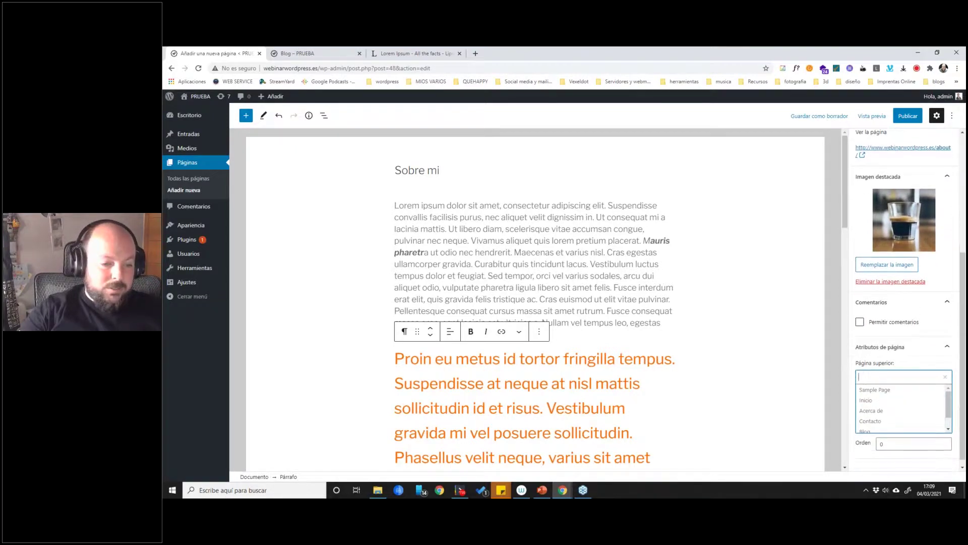
click(925, 357)
click(925, 355)
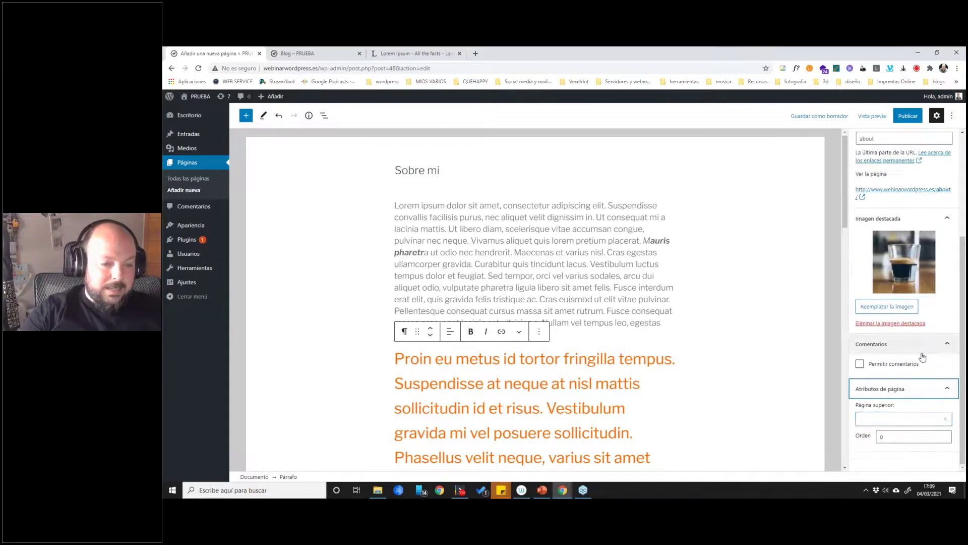
scroll(906, 348, up, 1)
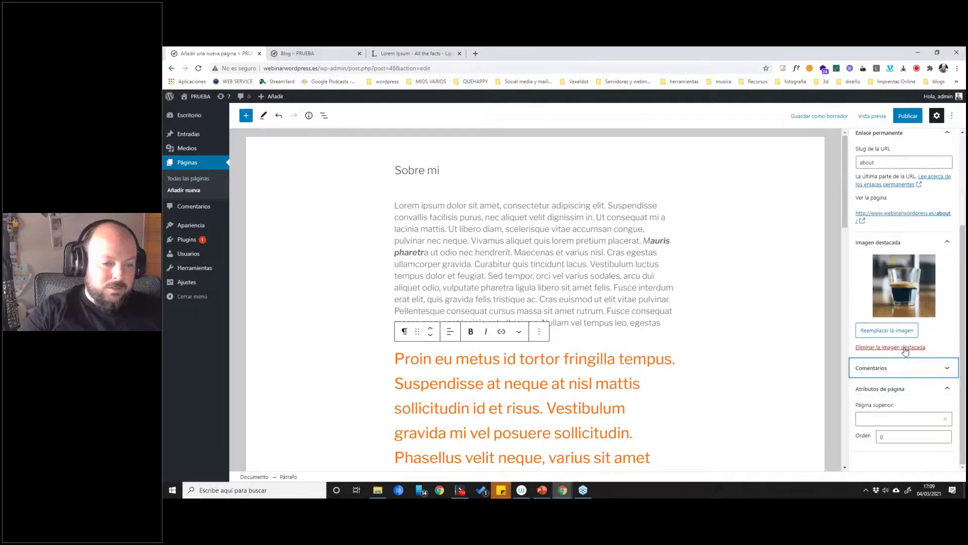
click(903, 389)
click(908, 423)
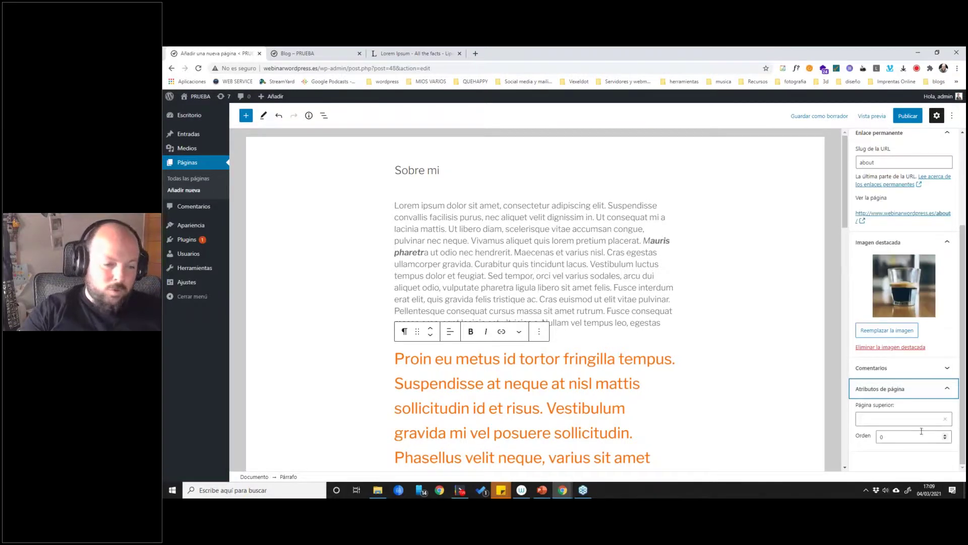
click(908, 397)
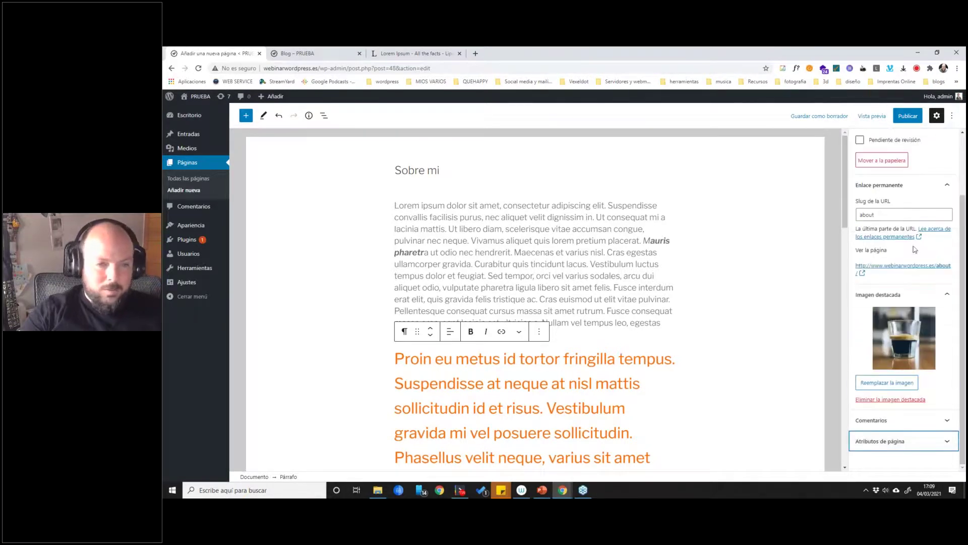
scroll(908, 227, up, 2)
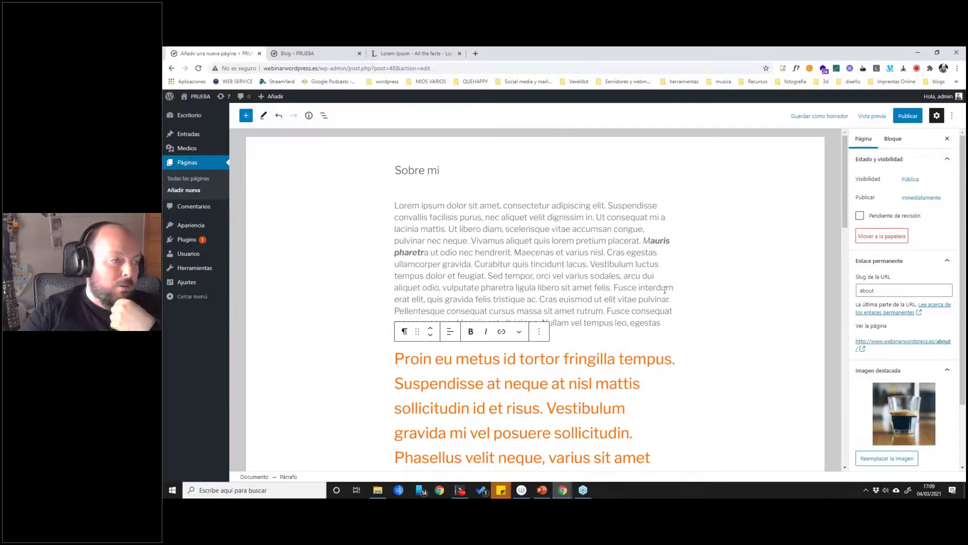
Browse the full library of blocks that can be inserted into the page.
click(417, 171)
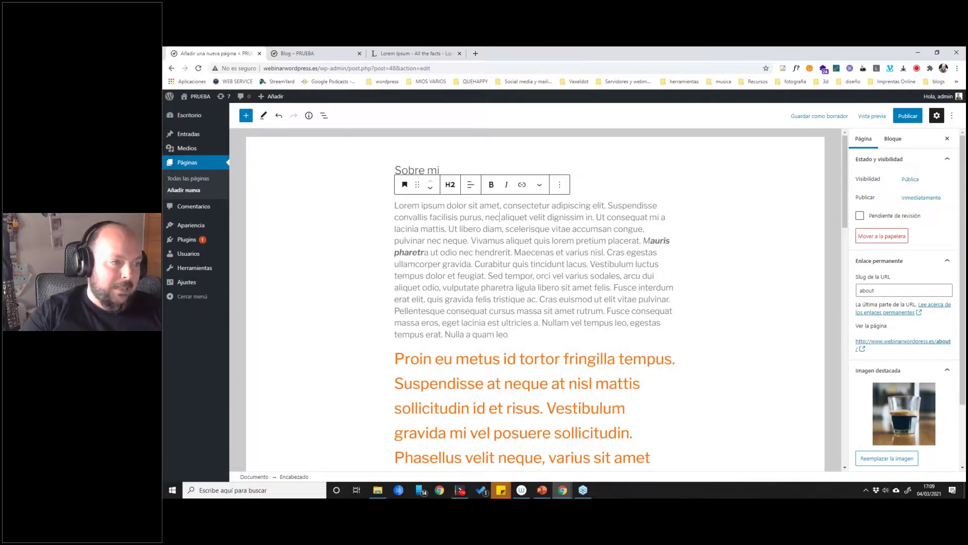
click(246, 116)
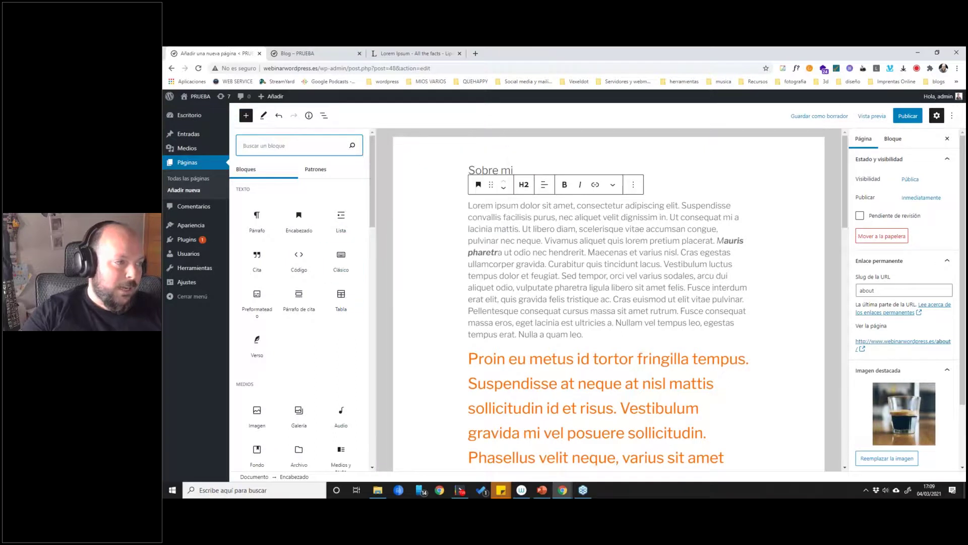
scroll(581, 355, down, 15)
scroll(624, 308, up, 15)
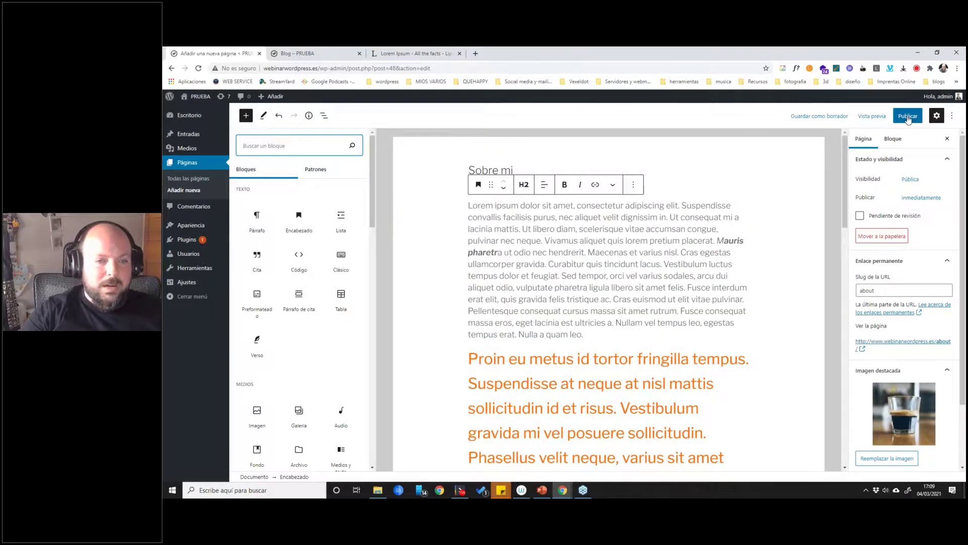
Publish the Sobre mi page.
click(908, 117)
click(880, 117)
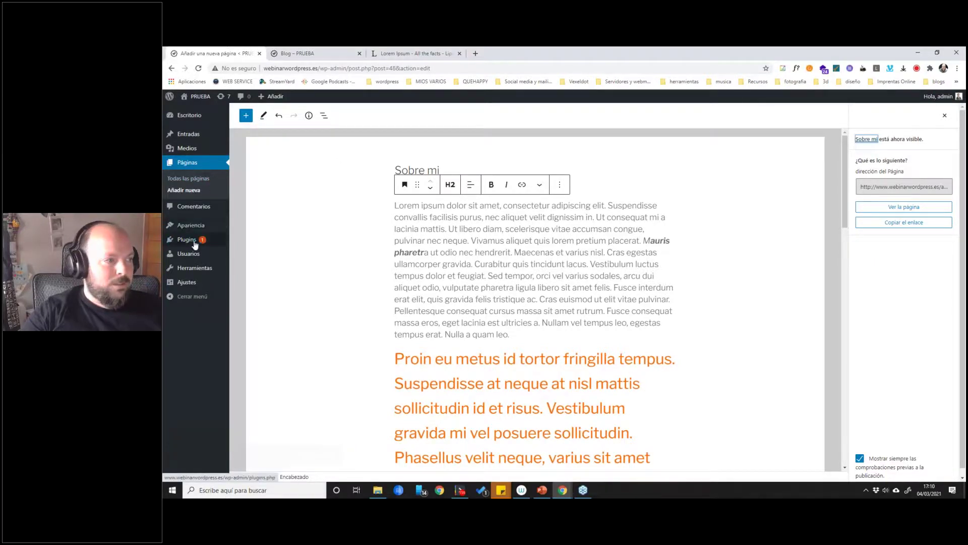
Add the Sobre mi page to menu 01, assigned to the social links location, and save the menu.
mouse_move(189, 228)
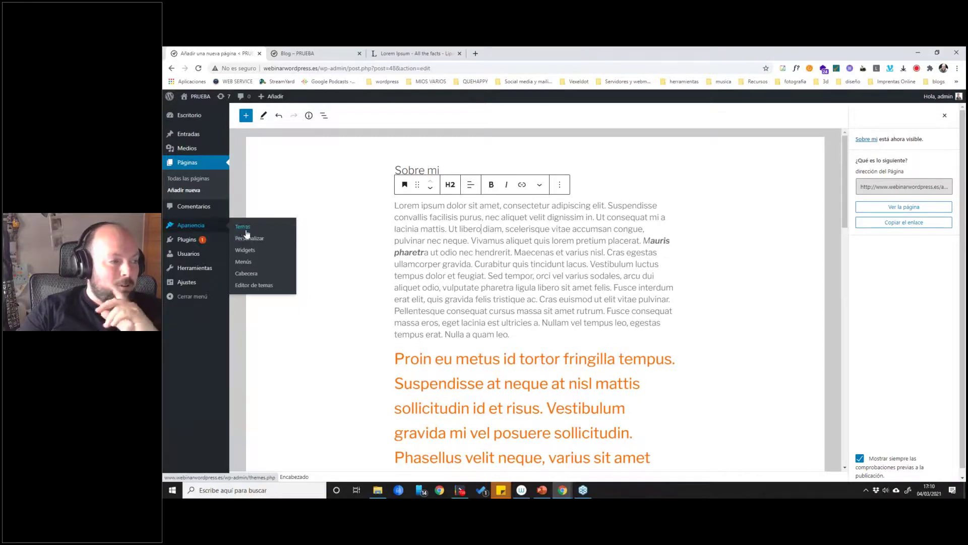
click(243, 262)
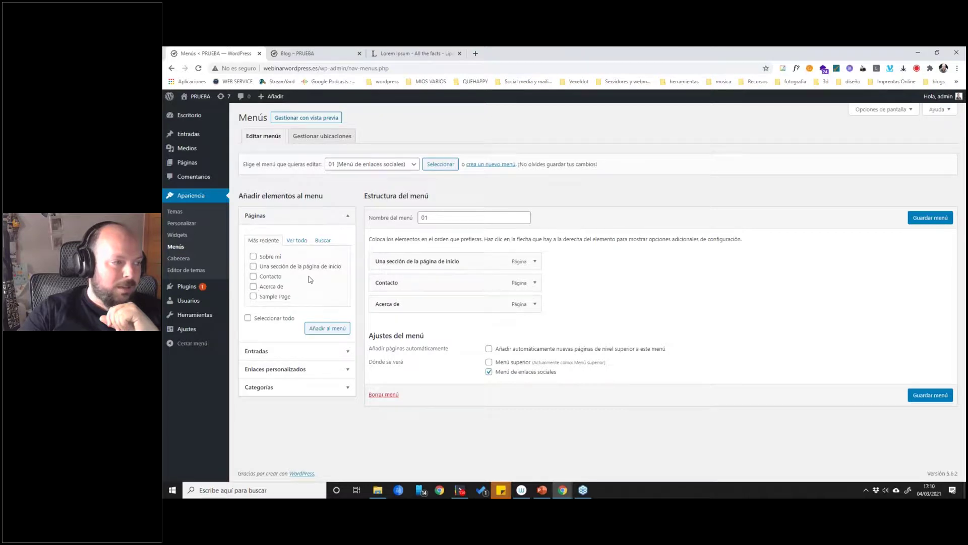
click(253, 258)
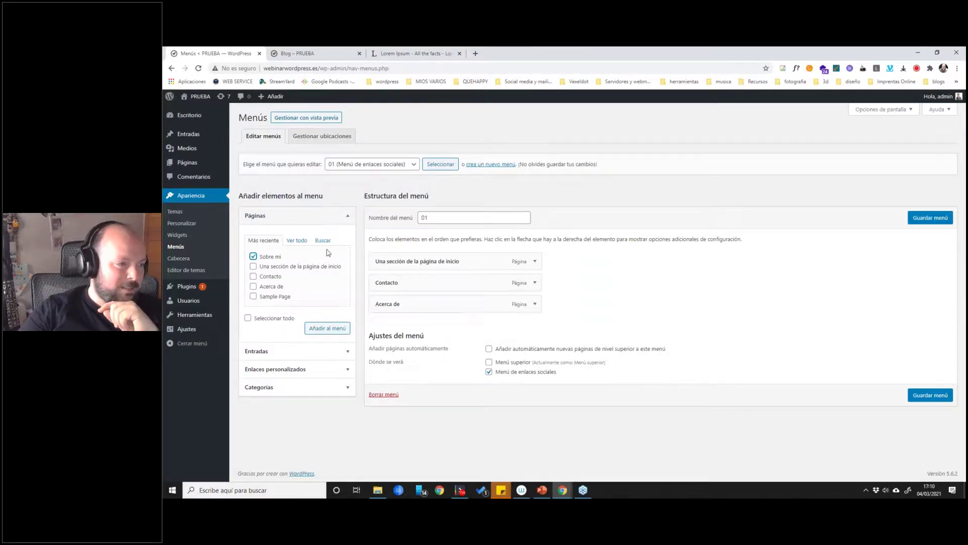
click(322, 330)
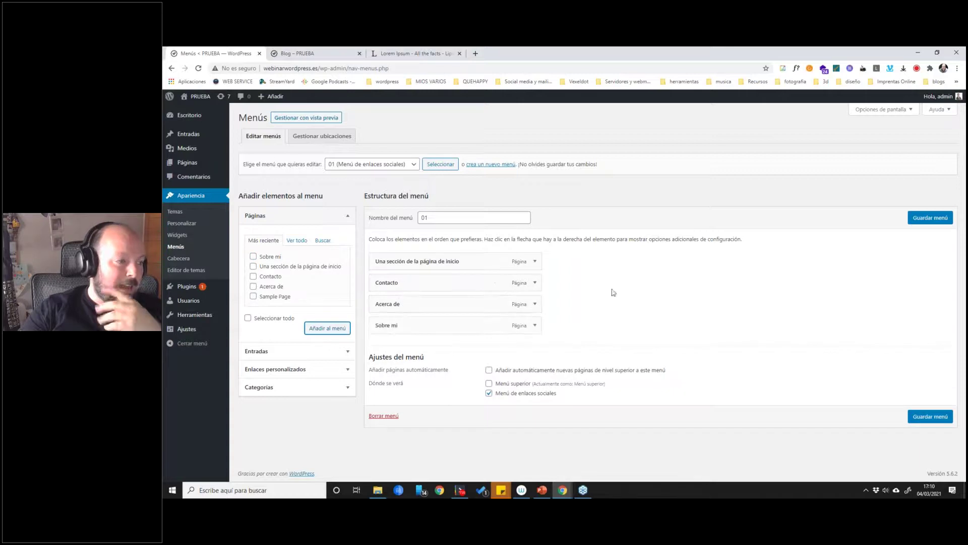
click(925, 416)
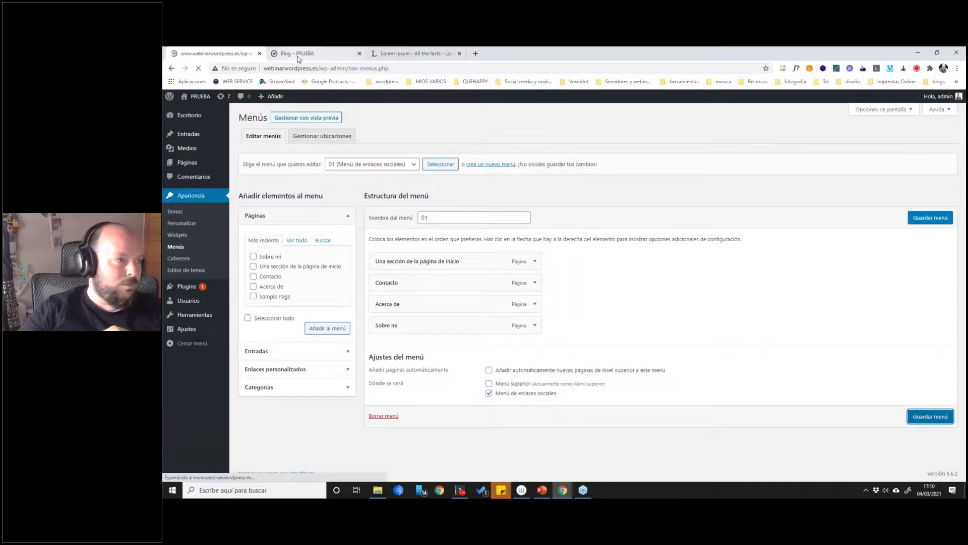
Reload the public blog page, follow the new footer link to Sobre mi, and review the published page from start to end.
key(ctrl+Tab)
key(F5)
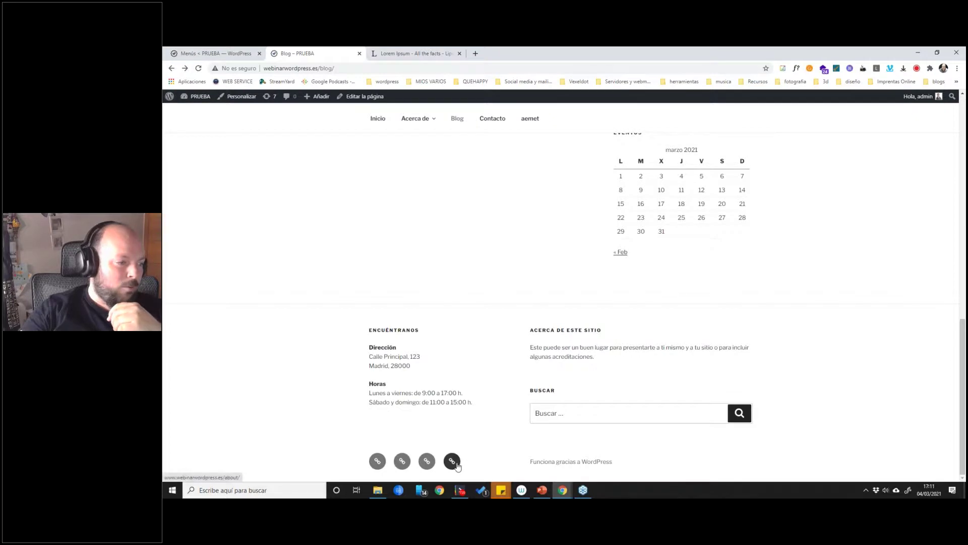
click(452, 461)
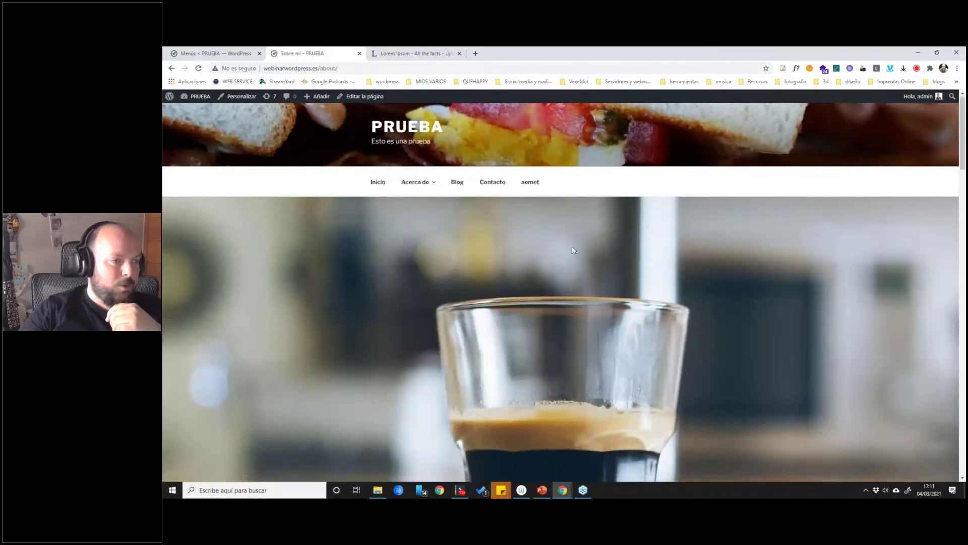
scroll(572, 250, down, 4)
scroll(579, 249, up, 5)
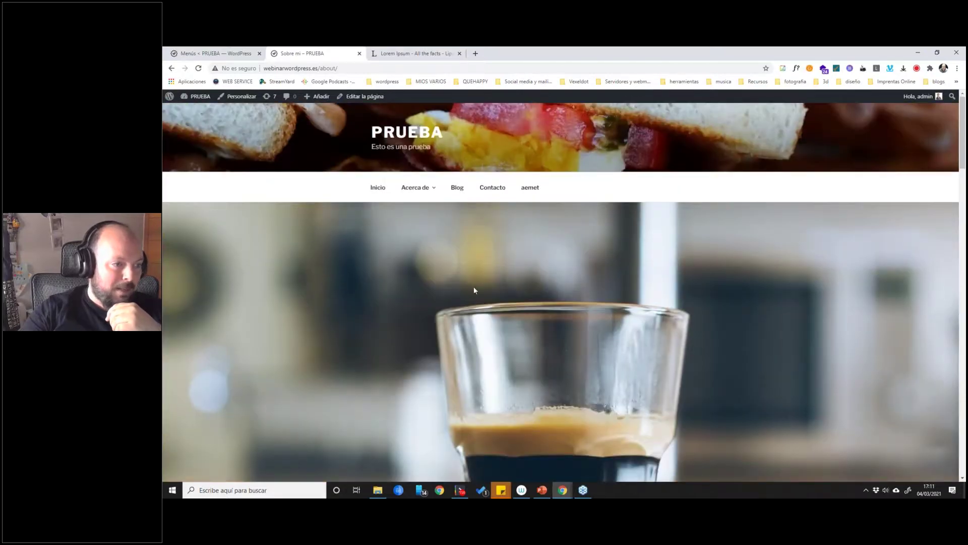
scroll(498, 325, down, 4)
scroll(557, 295, up, 3)
scroll(597, 301, down, 3)
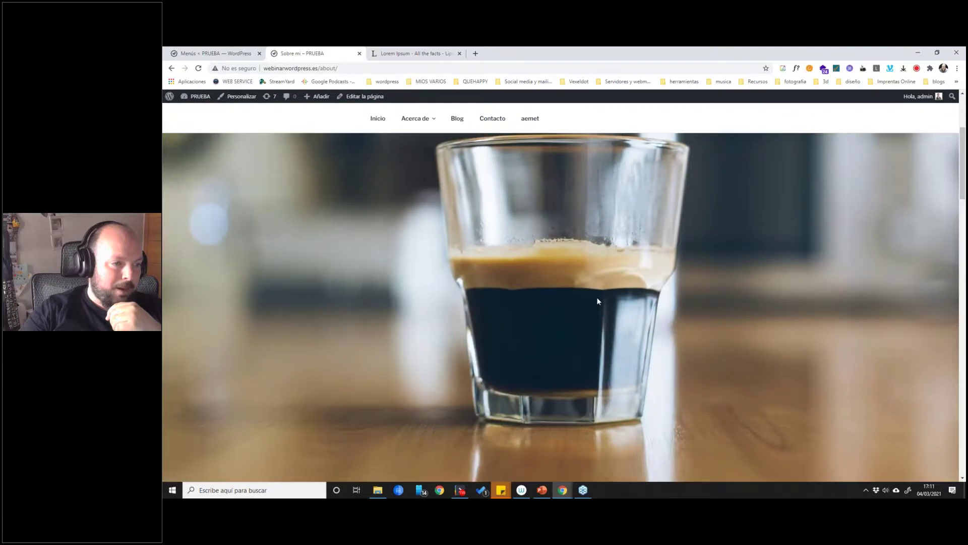
scroll(597, 301, down, 5)
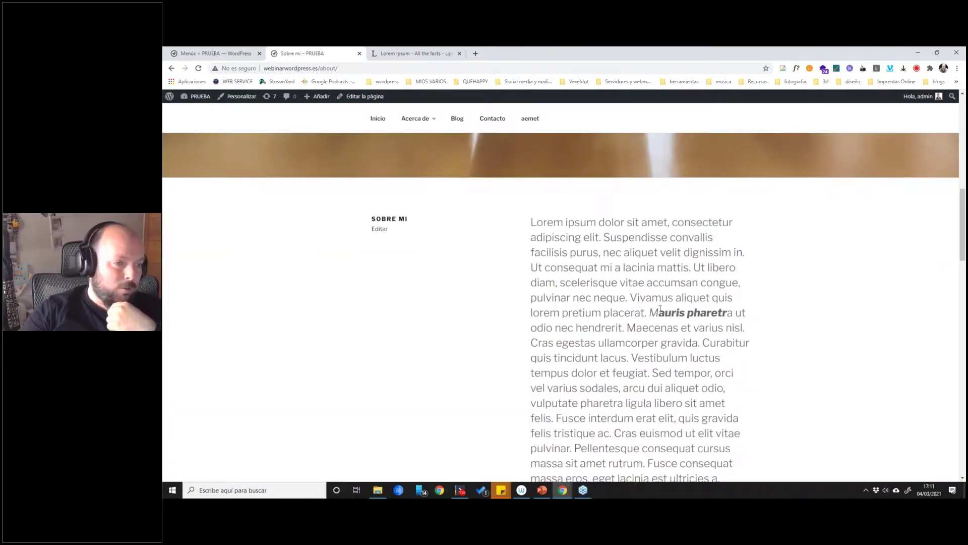
scroll(660, 310, down, 15)
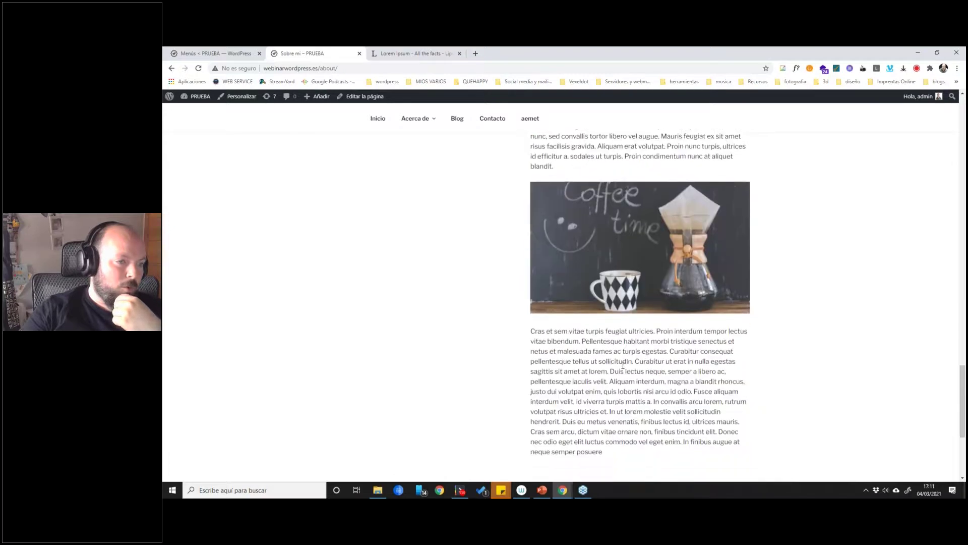
scroll(624, 364, down, 4)
scroll(634, 342, up, 20)
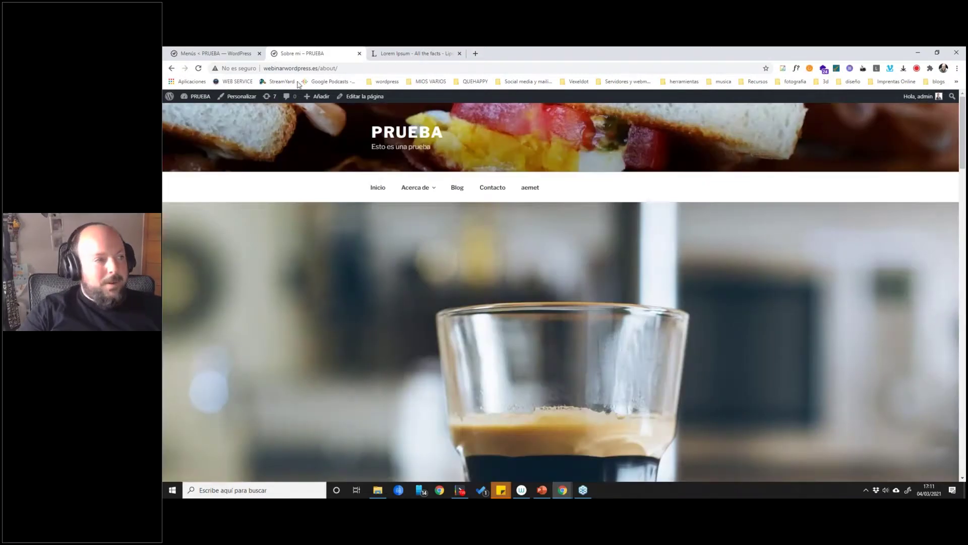
Return to the WordPress administration and activate the Contact Form 7 plugin, deactivating it once and activating it again.
click(212, 52)
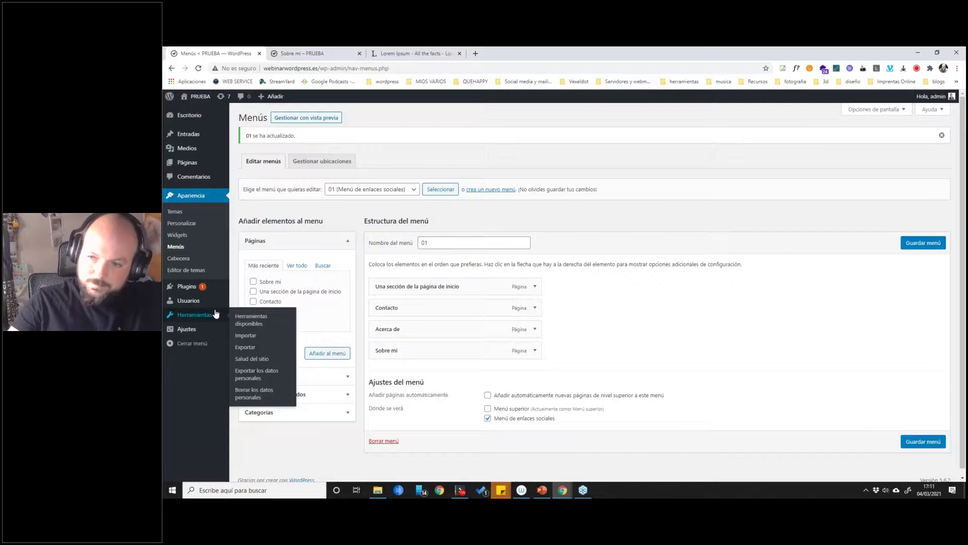
mouse_move(199, 312)
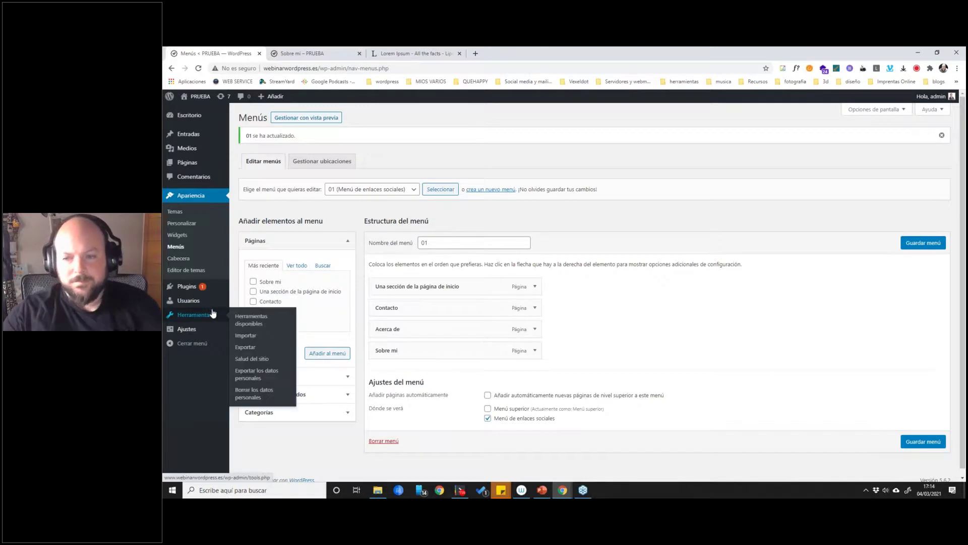
mouse_move(184, 294)
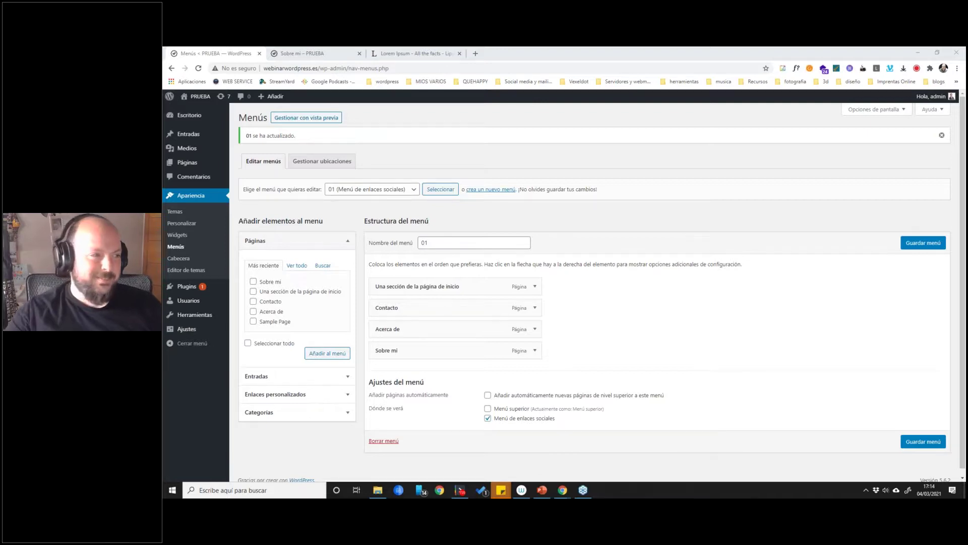
click(187, 286)
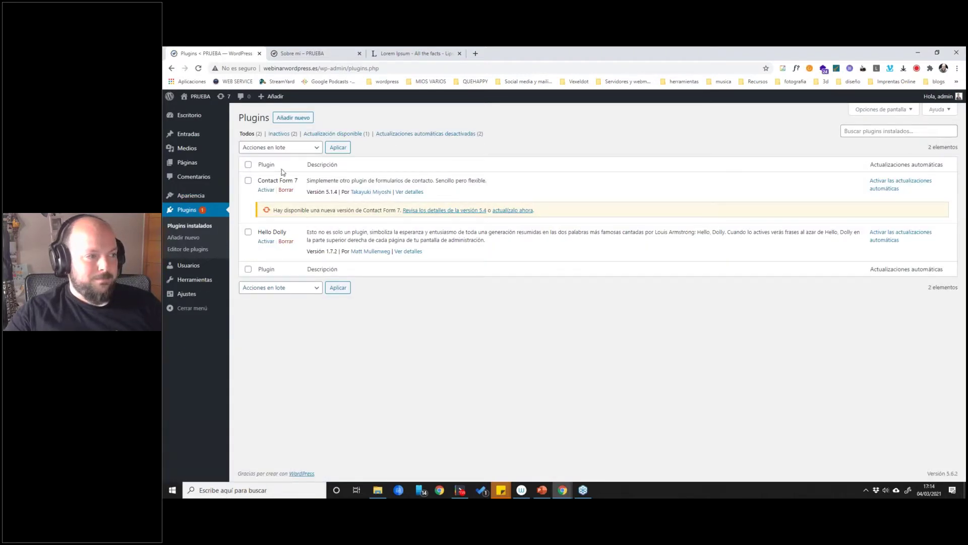
click(266, 191)
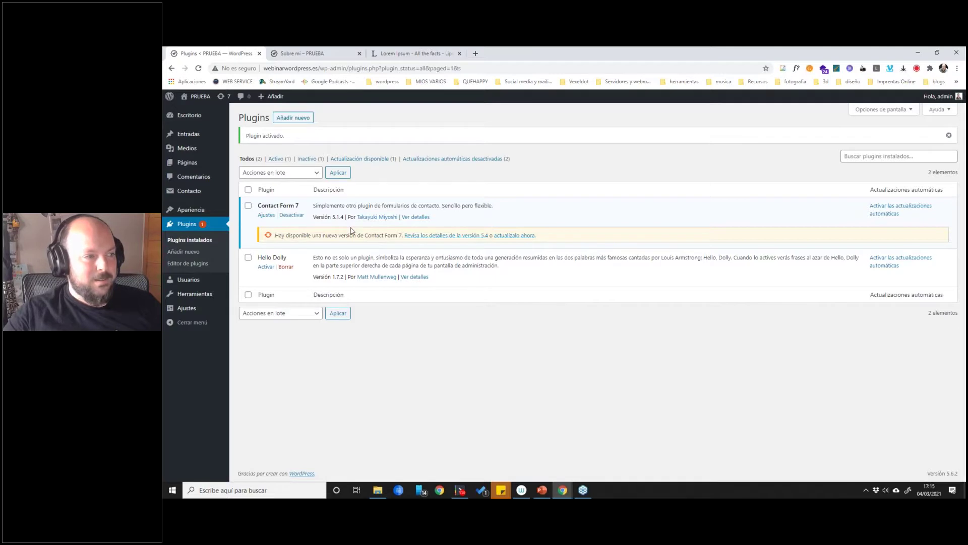
click(293, 216)
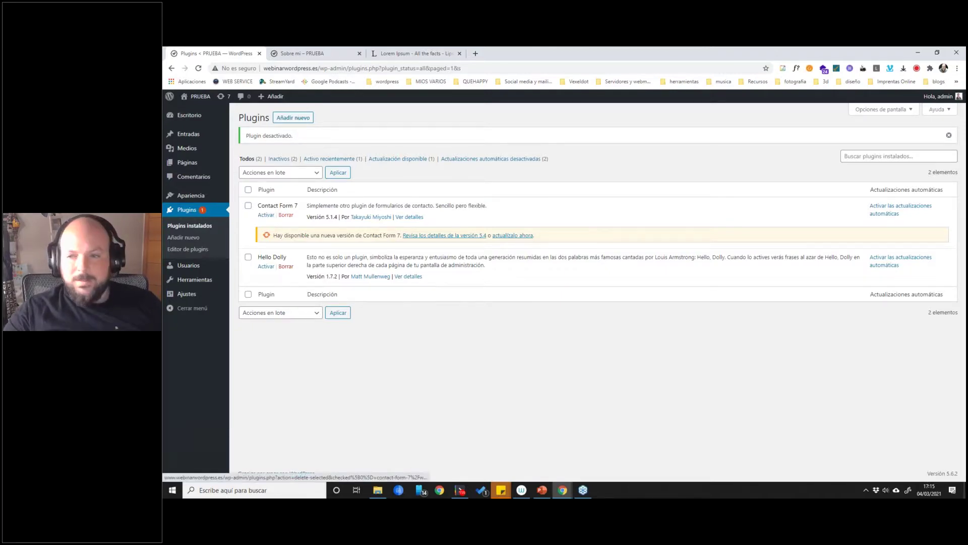
click(267, 216)
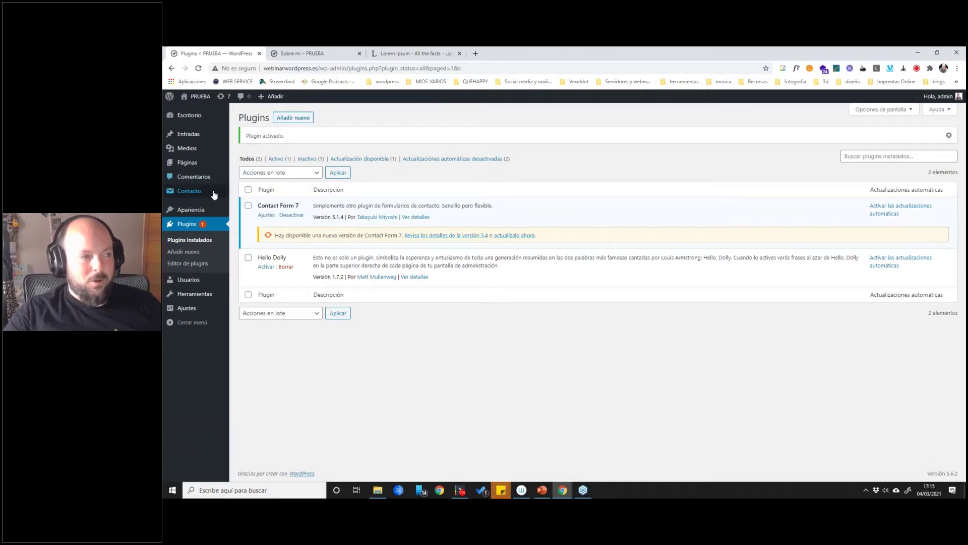
Display the list of contact forms and select the shortcode of Formulario de contacto 1.
mouse_move(188, 194)
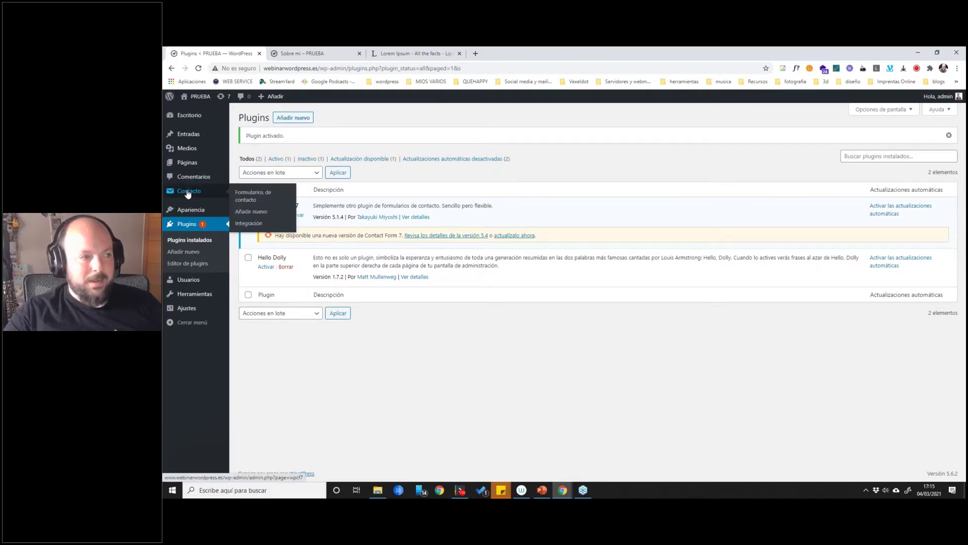
click(251, 196)
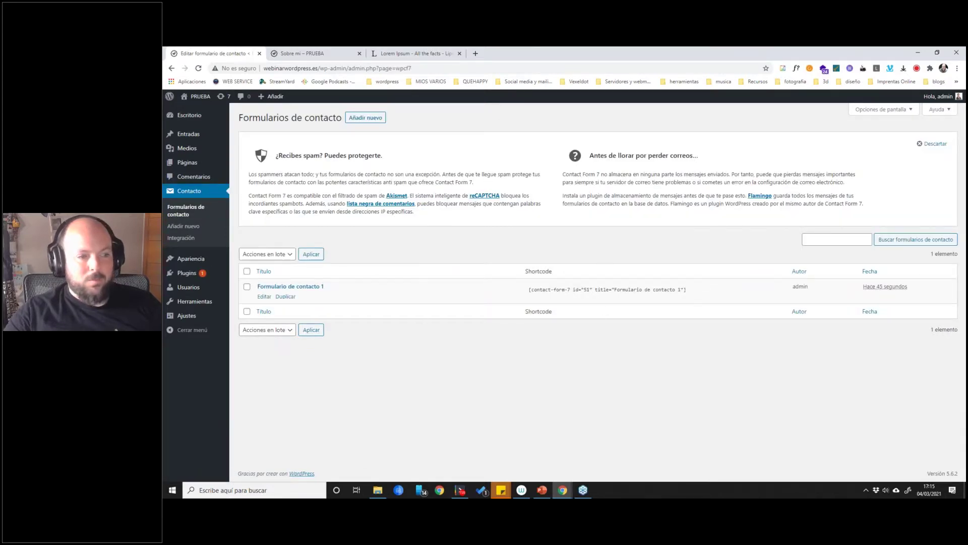
click(580, 291)
drag(698, 292, 506, 289)
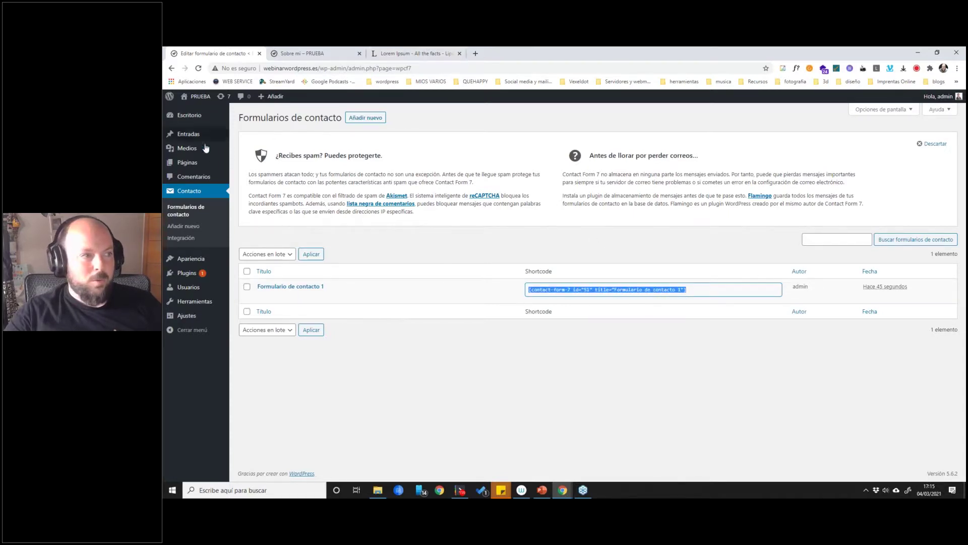
Open the list of all pages in a new browser tab and start editing the Acerca de page.
mouse_move(191, 164)
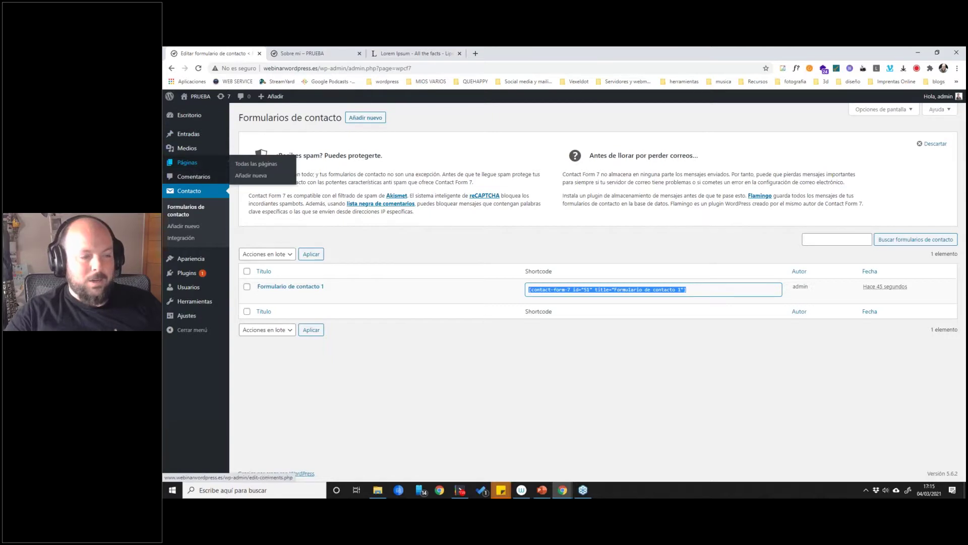
right_click(259, 168)
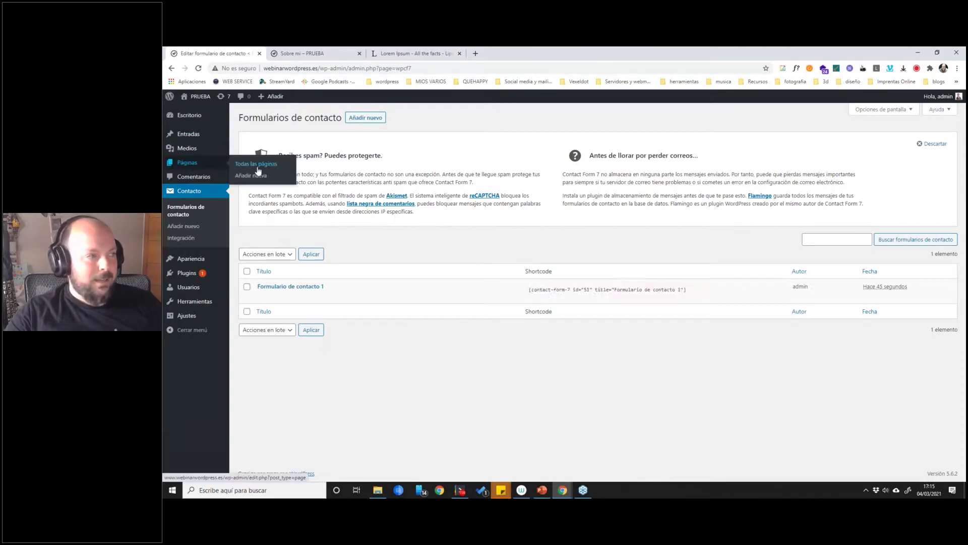
click(282, 174)
key(ctrl+Tab)
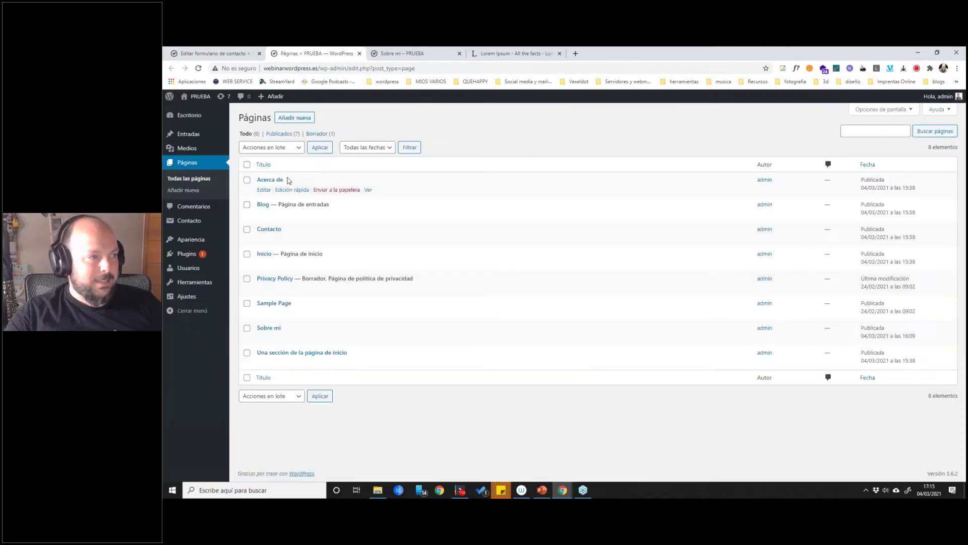
click(263, 191)
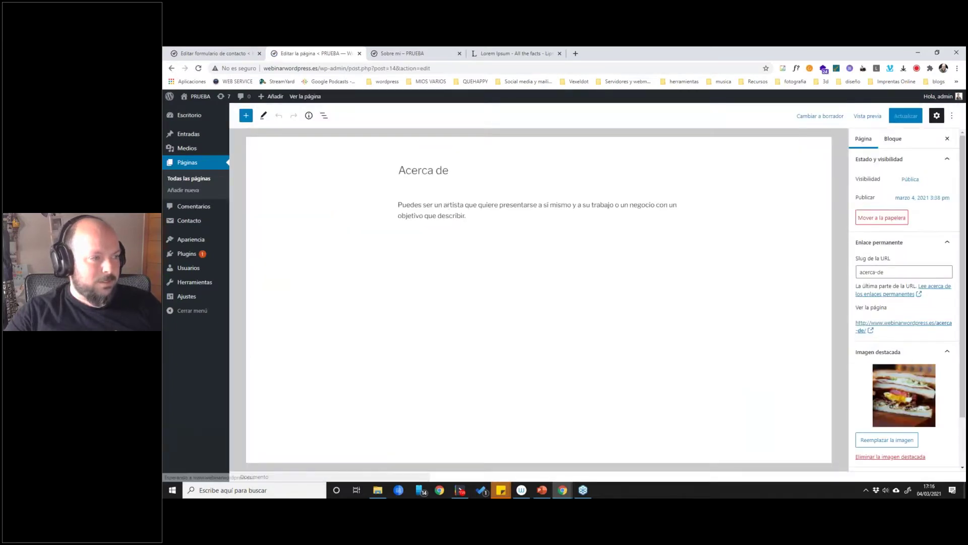
Insert a Shortcode block below the existing paragraph of the Acerca de page.
click(493, 227)
key(Return)
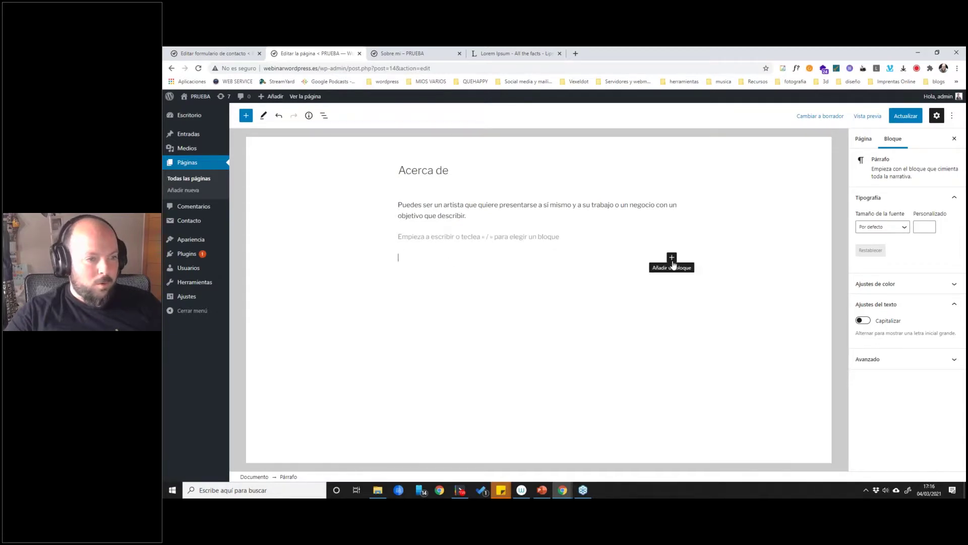
click(246, 116)
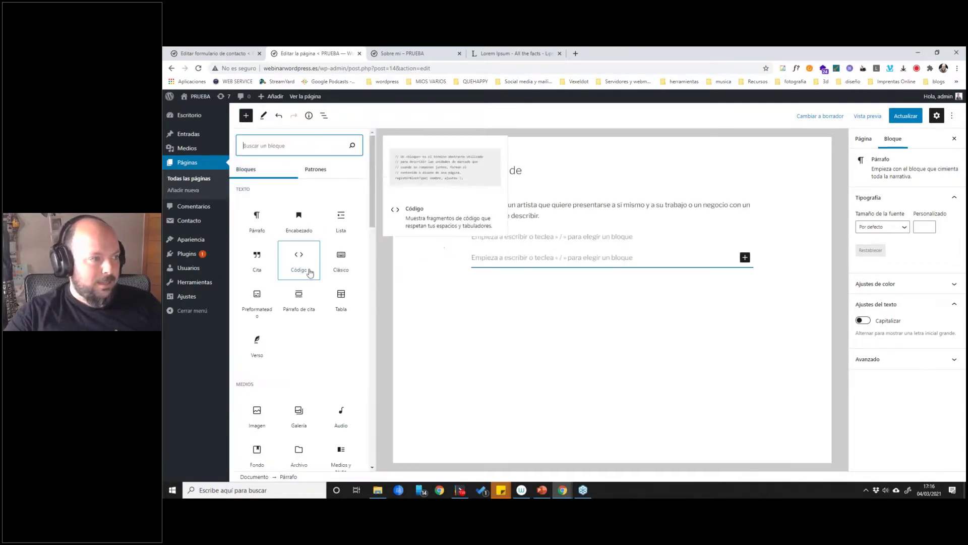
scroll(299, 260, down, 10)
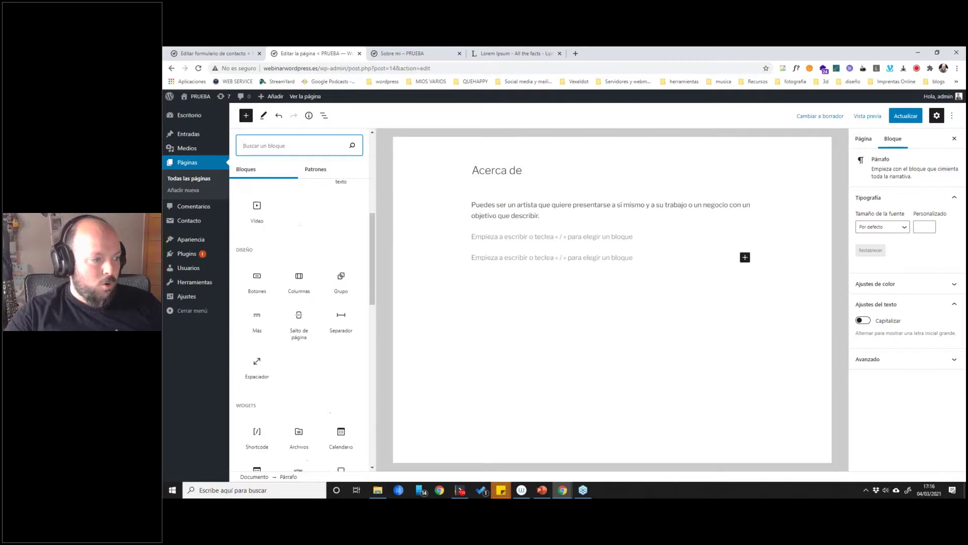
click(257, 304)
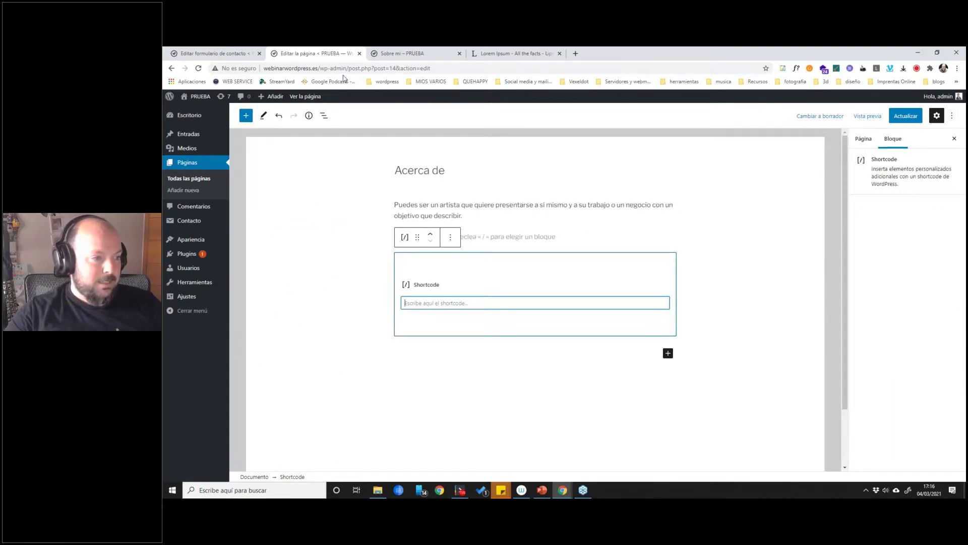
Copy the shortcode of Formulario de contacto 1 from the contact forms list into the page's Shortcode block.
click(237, 52)
click(618, 292)
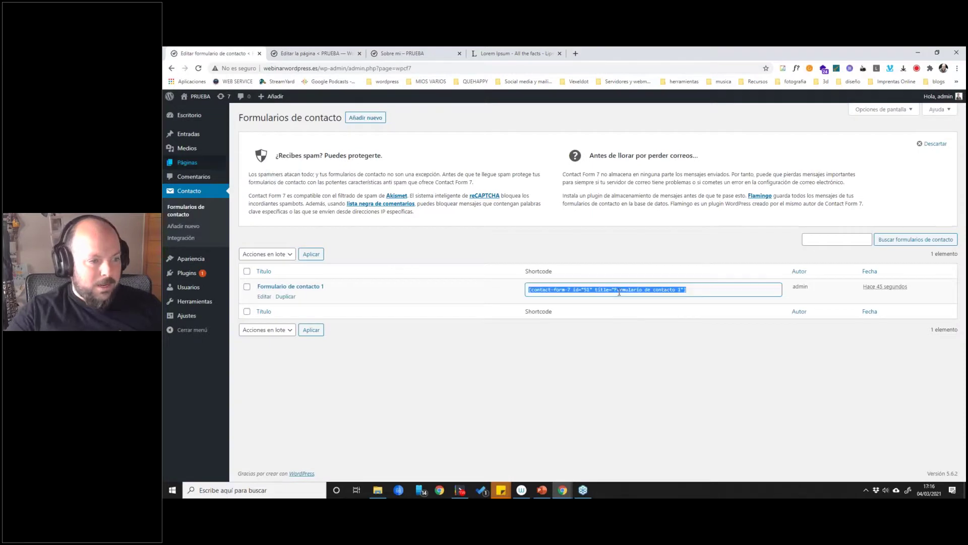
key(ctrl+c)
click(312, 53)
key(ctrl+v)
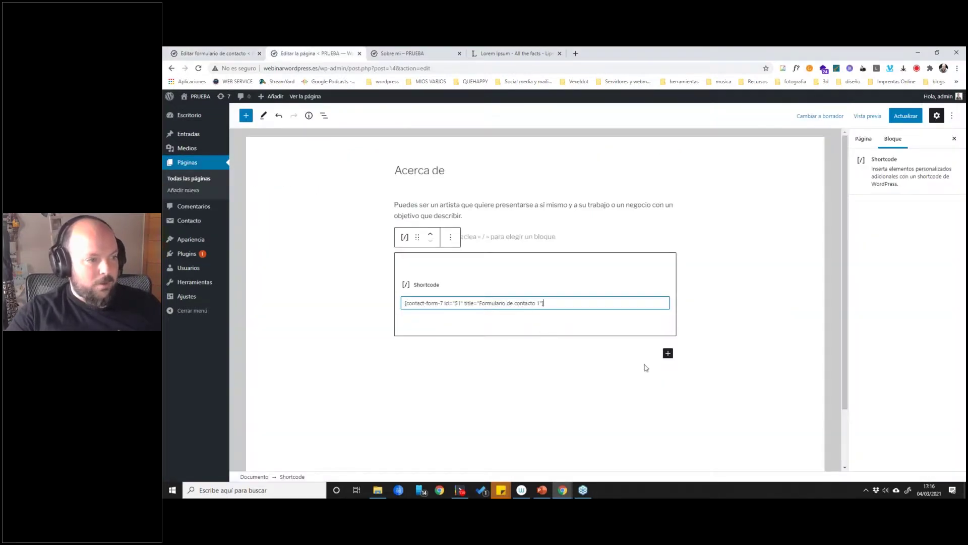
Update the Acerca de page and look at its preview options without choosing one.
click(719, 309)
click(905, 115)
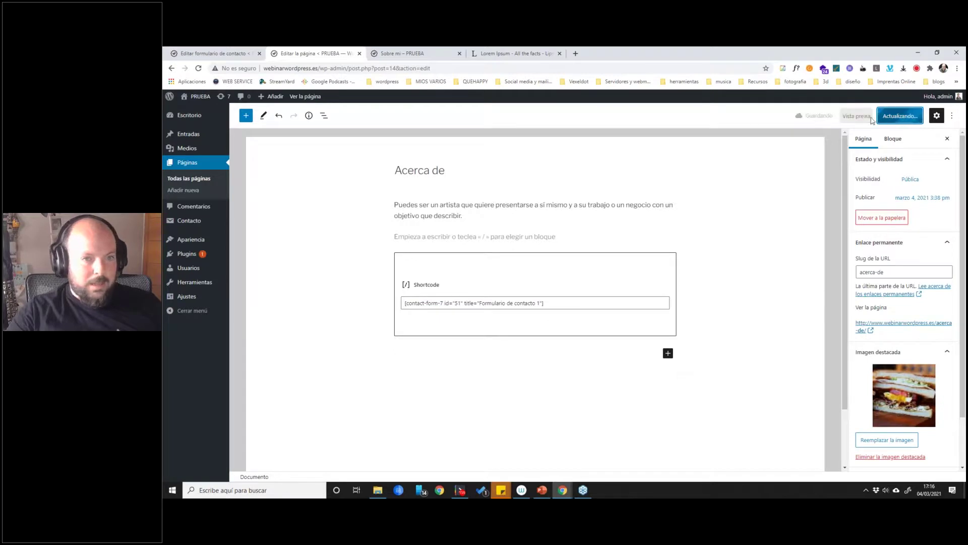
click(867, 116)
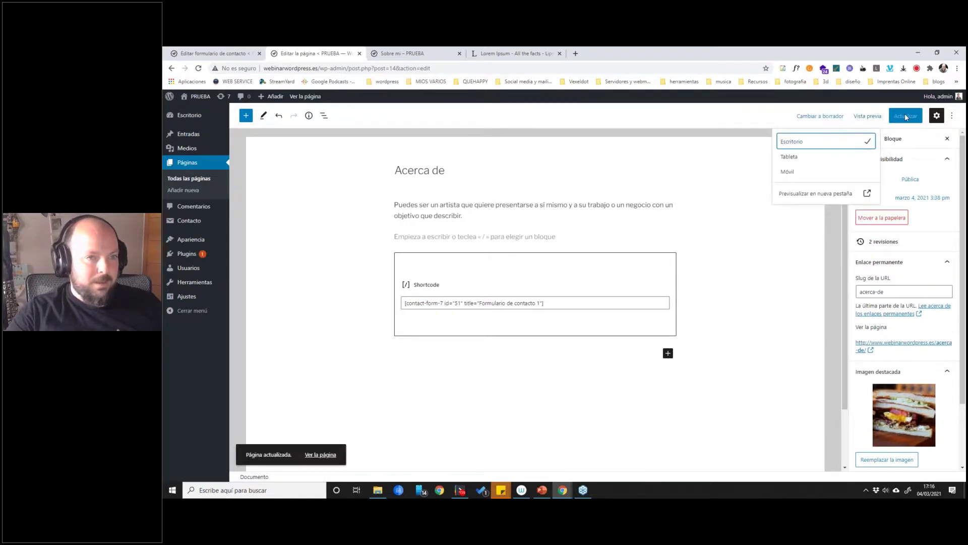
click(869, 117)
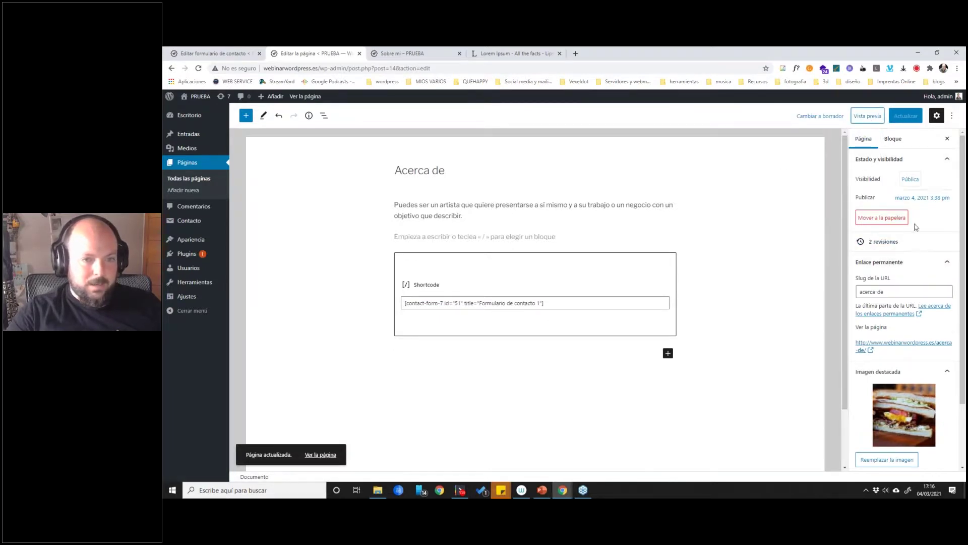
View the published Acerca de page and examine the contact form embedded below its paragraph.
click(897, 347)
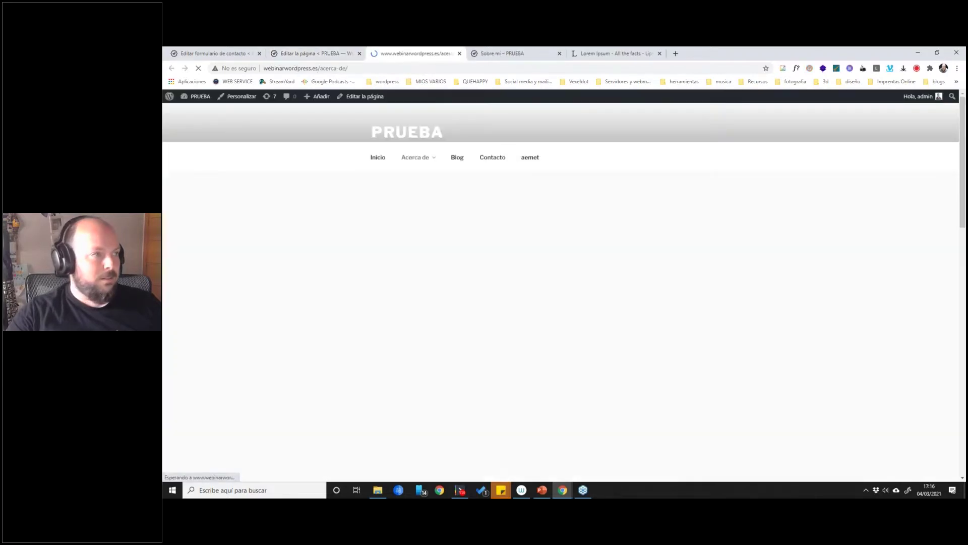
scroll(511, 302, down, 10)
scroll(557, 300, up, 3)
scroll(560, 303, down, 3)
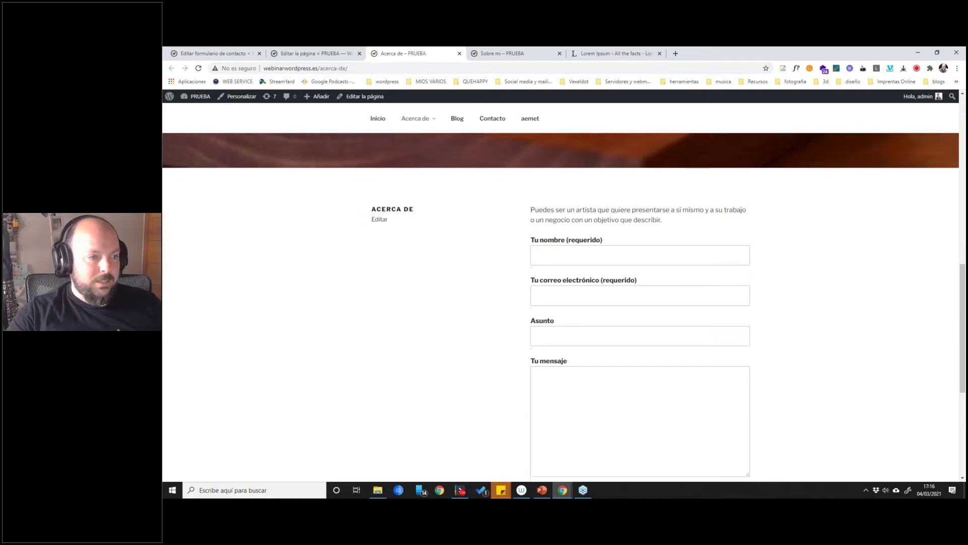
Return to the contact forms, open Formulario de contacto 1 and look through its additional settings, messages, e-mail and form template sections.
click(313, 53)
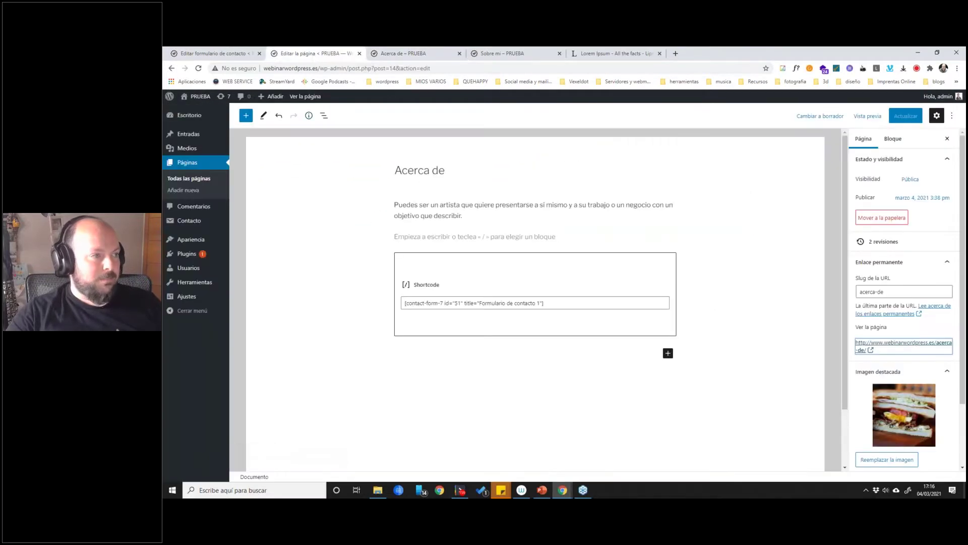
click(222, 55)
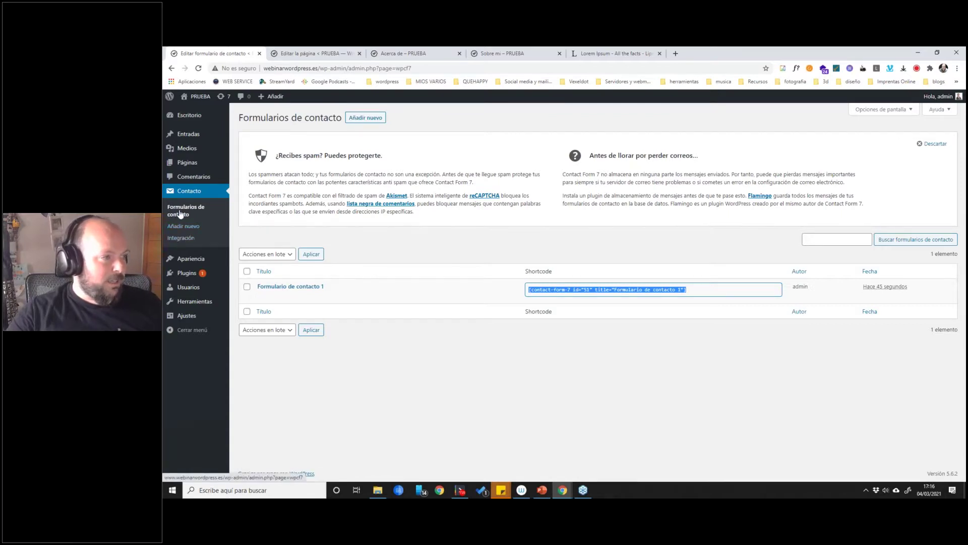
click(266, 297)
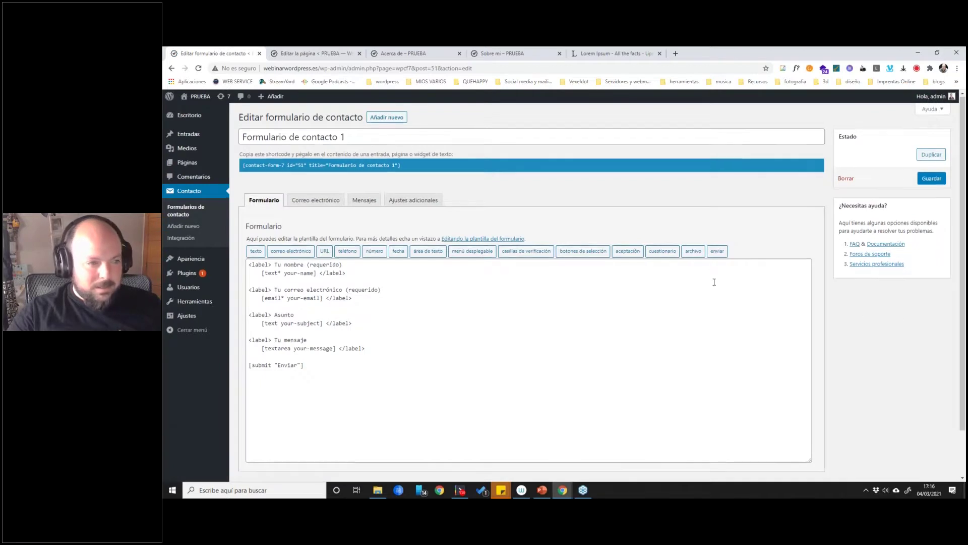
scroll(713, 280, down, 1)
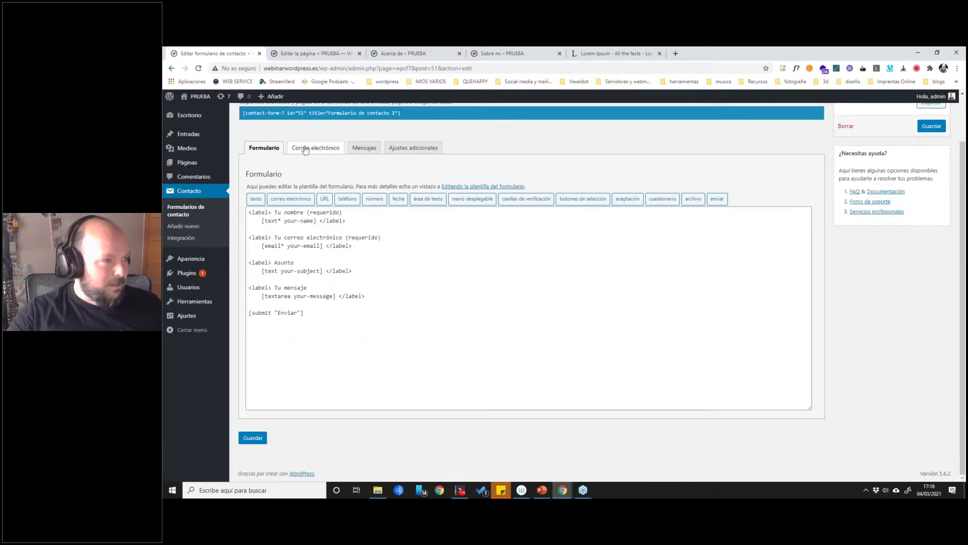
click(415, 147)
click(356, 201)
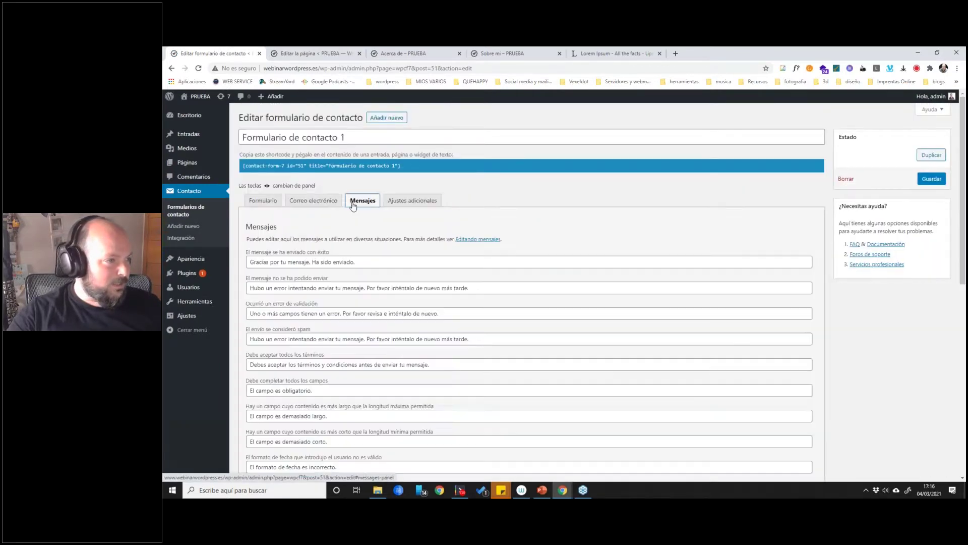
click(322, 201)
click(256, 201)
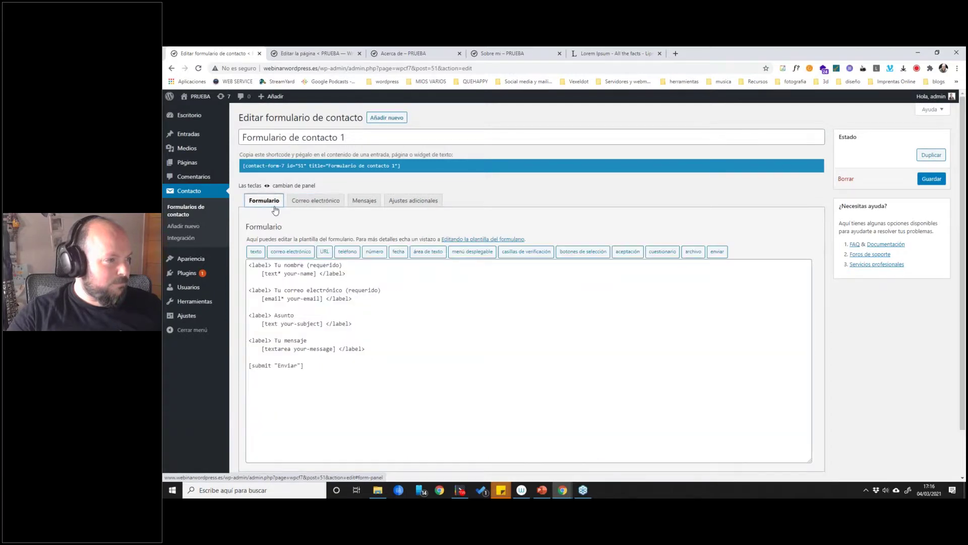
Return to the contact forms list and highlight the reCAPTCHA mention in the spam protection notice.
click(196, 211)
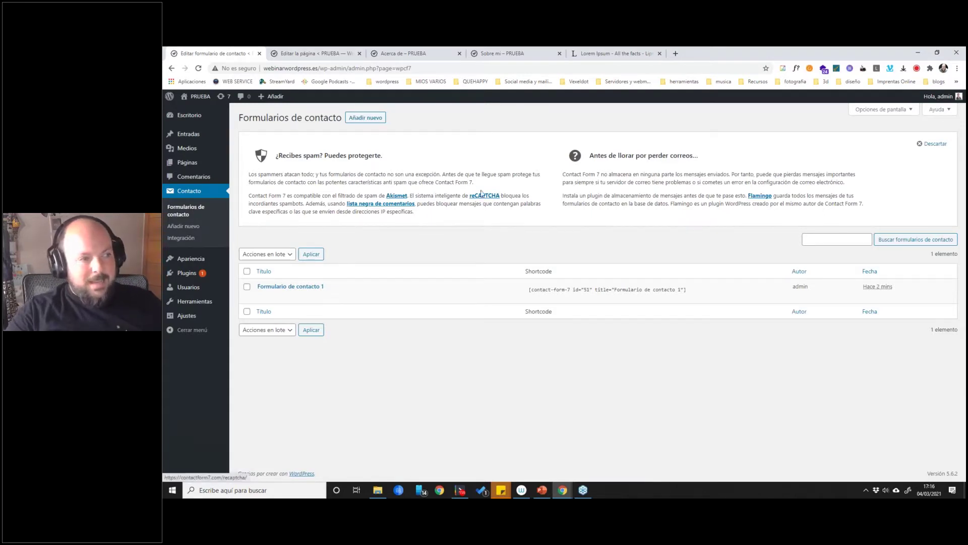
drag(460, 197, 510, 199)
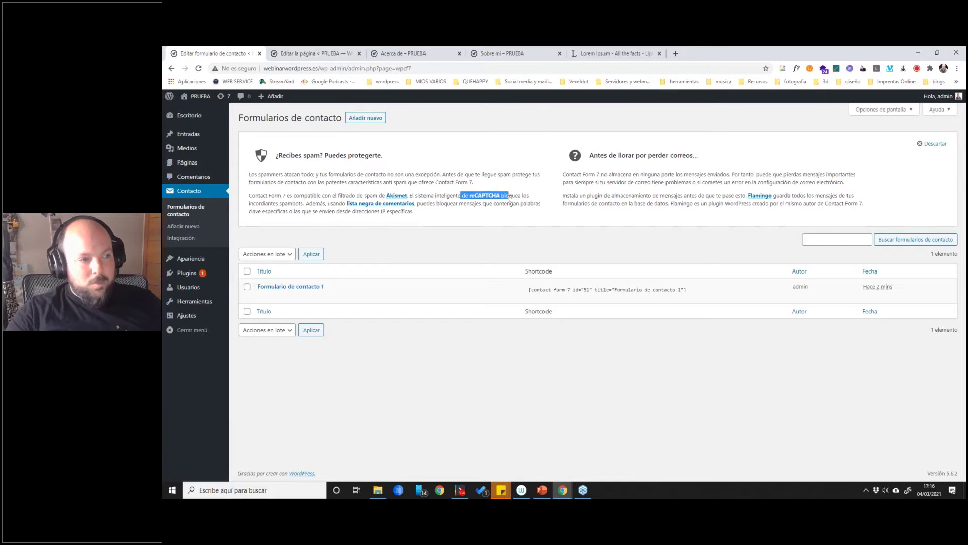
click(508, 194)
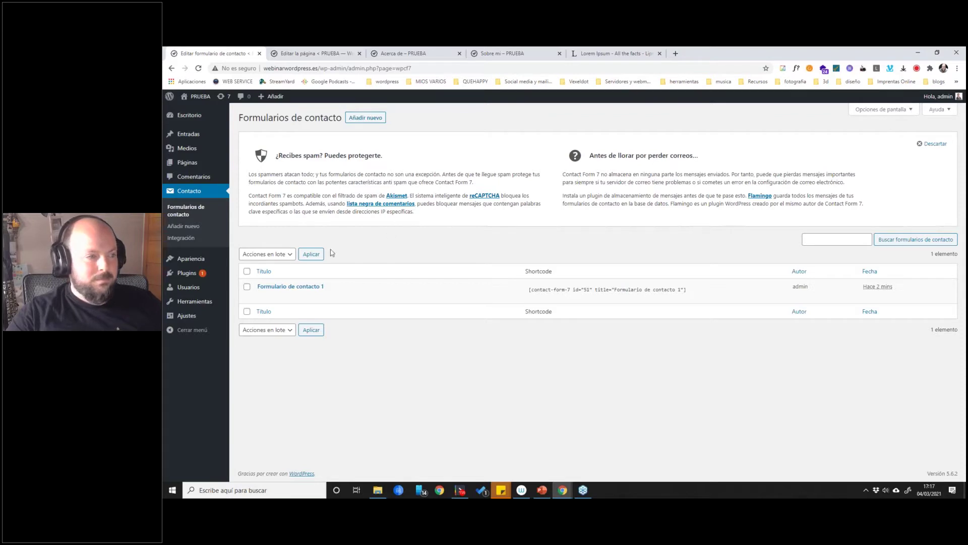
Open the reCAPTCHA integration setup and look at its reCAPTCHA (v3) reference and the empty Clave del sitio and Clave secreta fields.
click(190, 238)
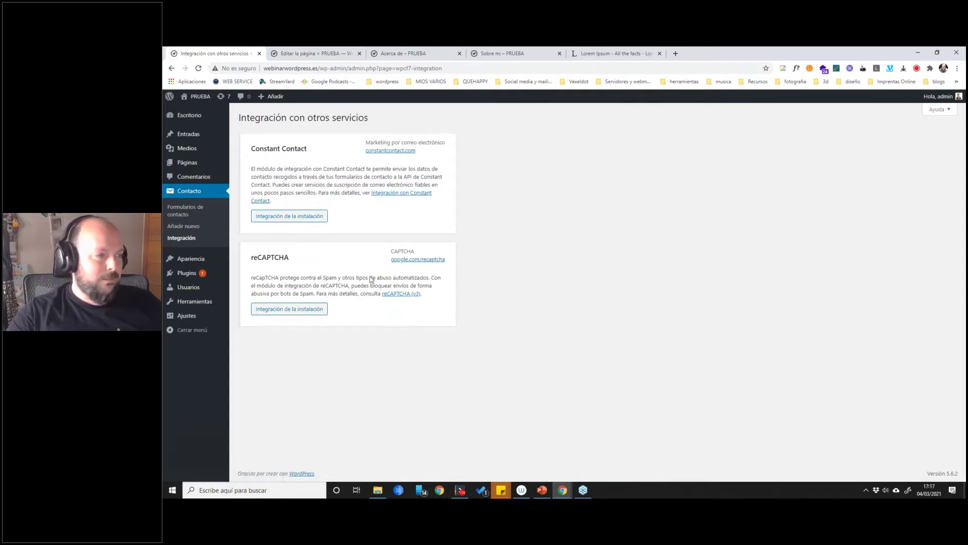
click(298, 309)
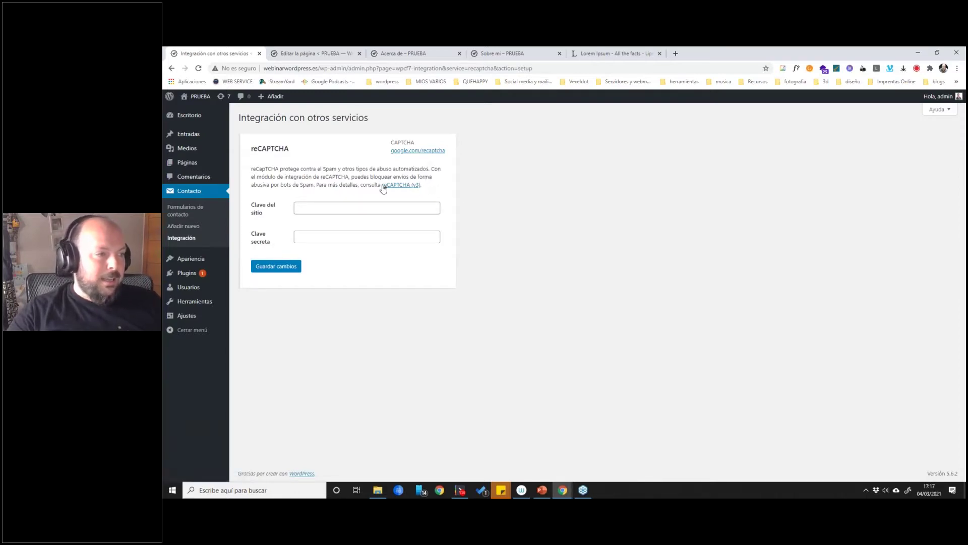
drag(380, 184, 426, 189)
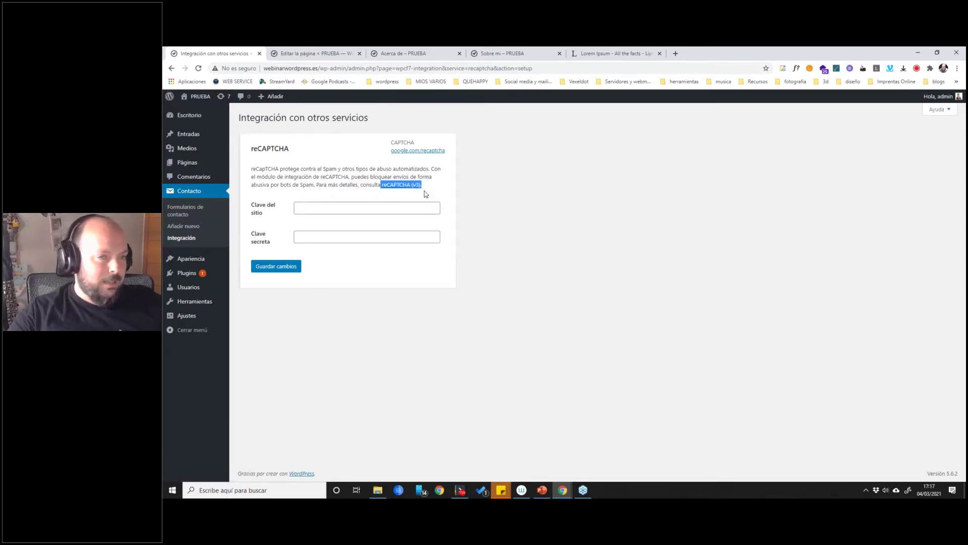
drag(424, 186, 382, 186)
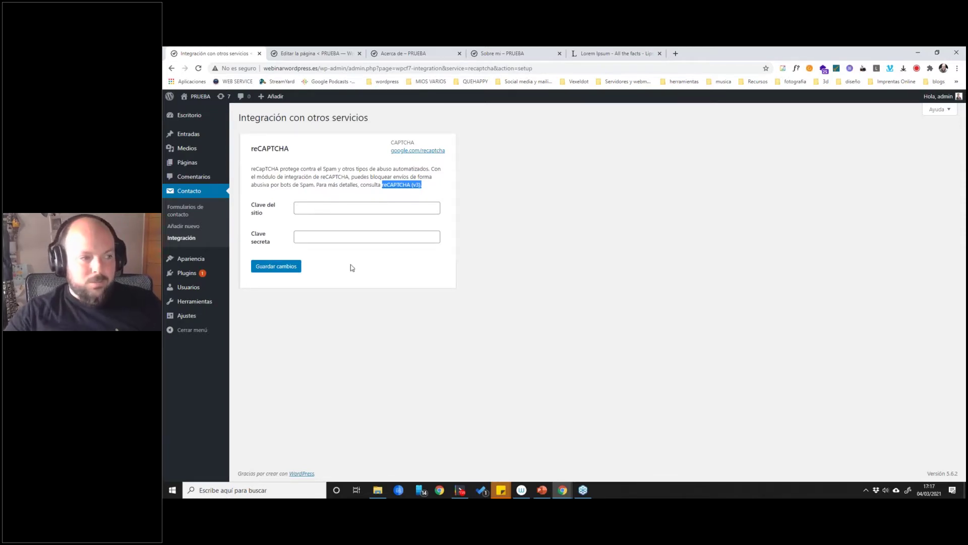
click(310, 208)
click(344, 235)
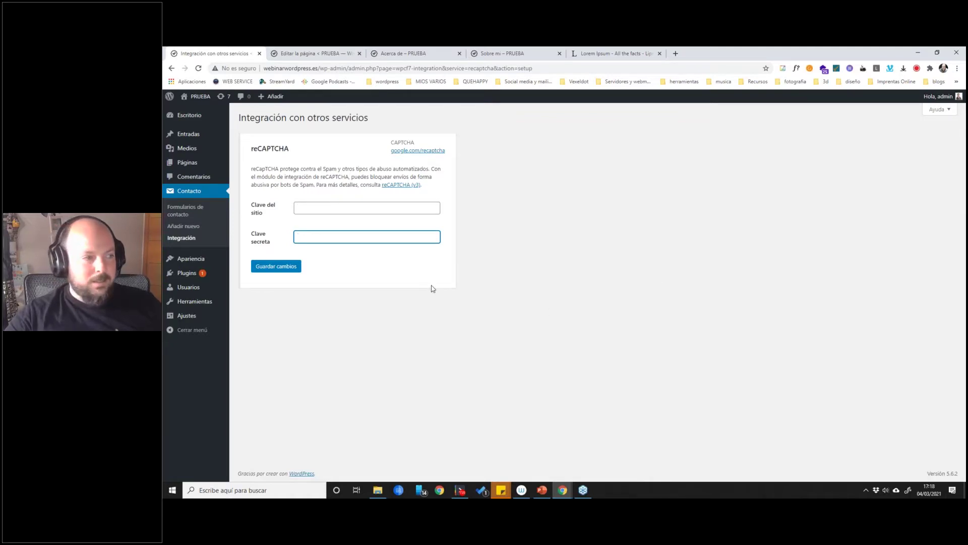
Open the Contact Form 7 documentation on reCAPTCHA (v3) and read through its site registration instructions.
click(410, 186)
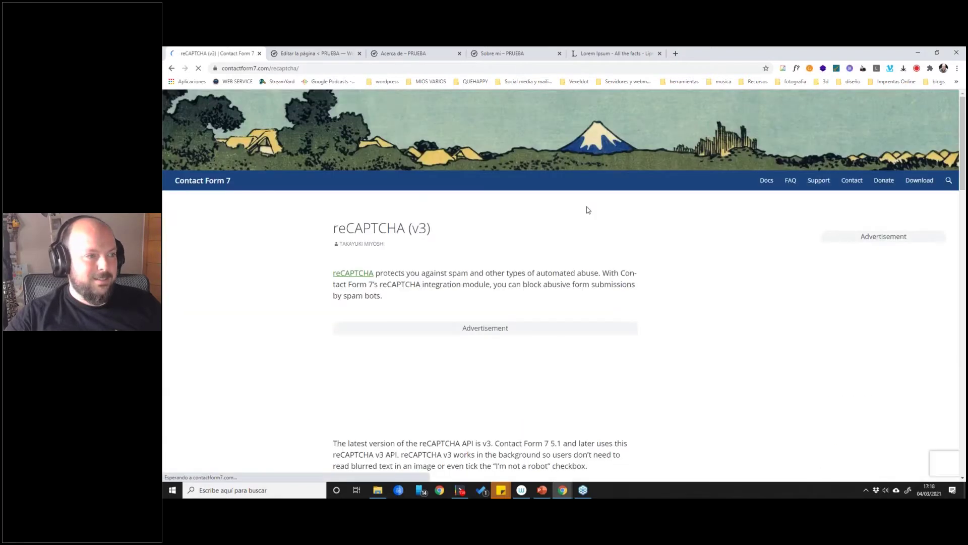
scroll(567, 212, down, 2)
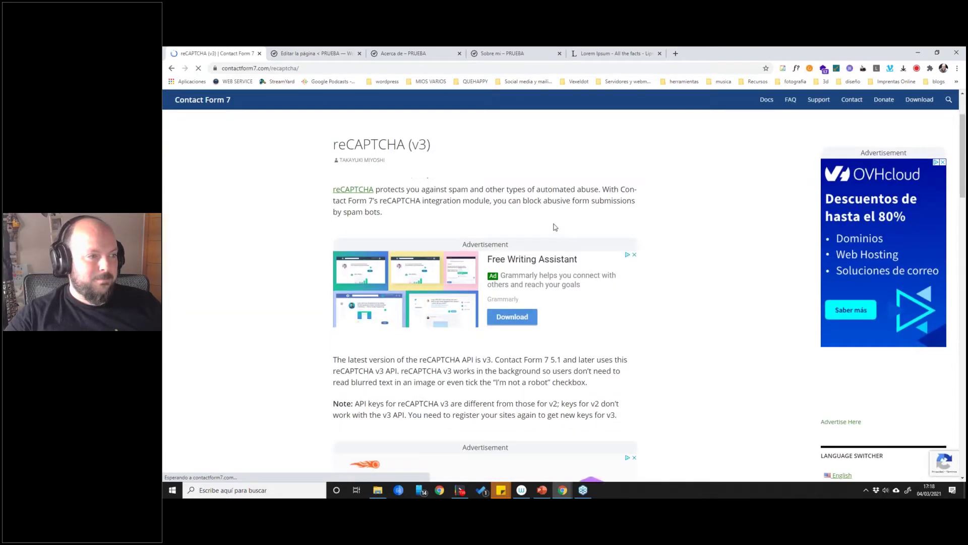
scroll(555, 227, down, 2)
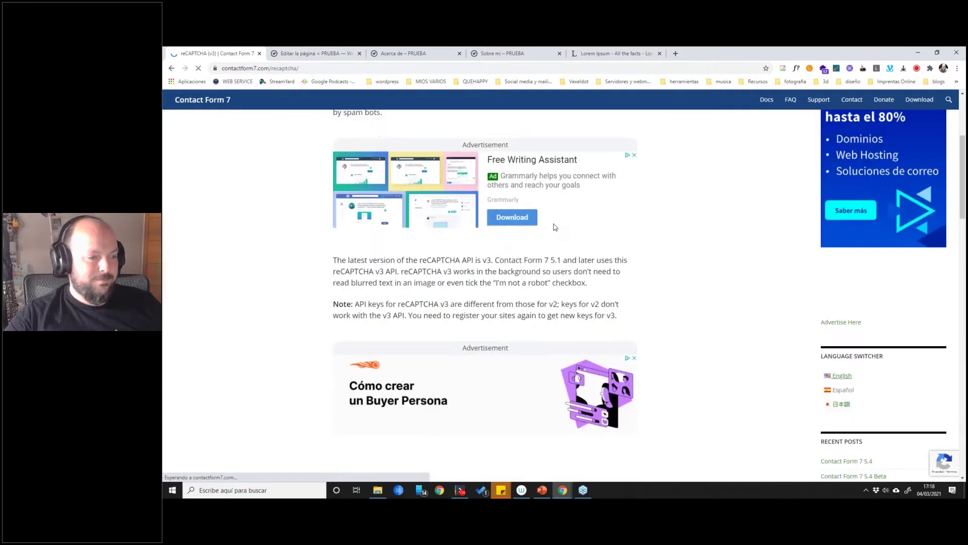
scroll(555, 227, down, 10)
scroll(557, 240, down, 6)
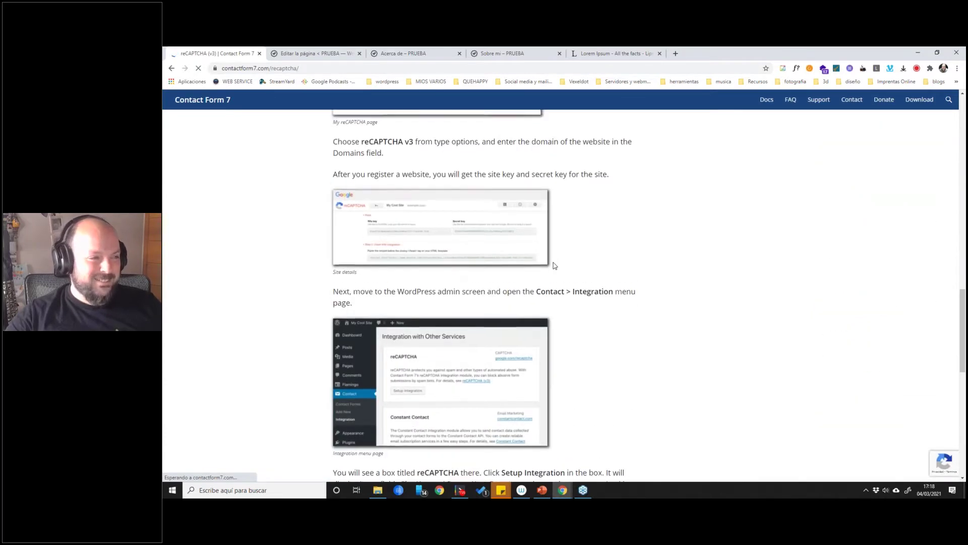
scroll(555, 265, down, 4)
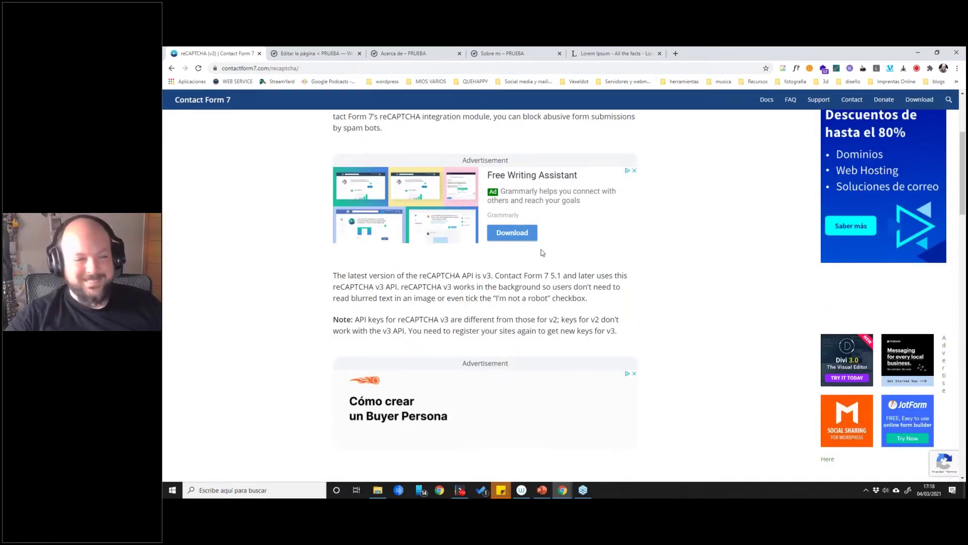
scroll(552, 275, down, 5)
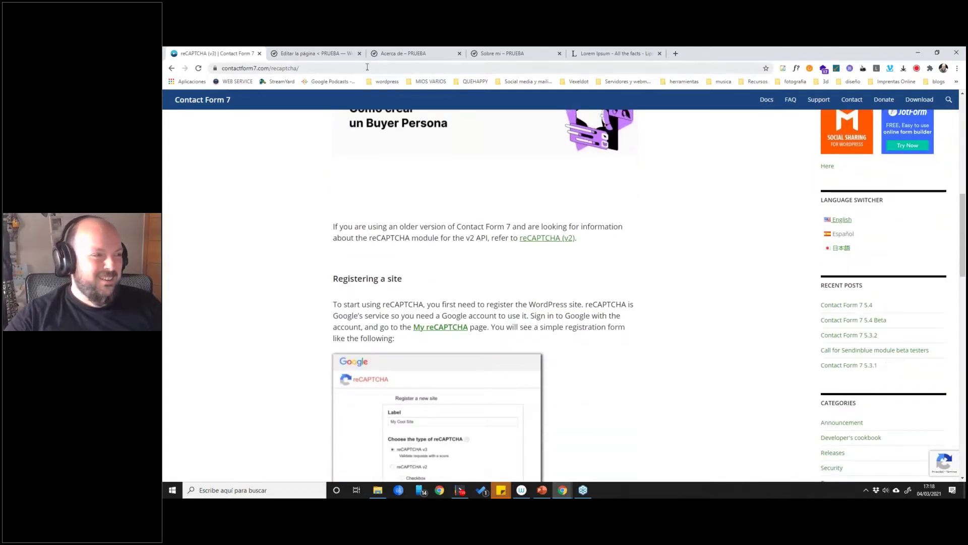
Search the web for "google captcha v3" and look over Google's reCAPTCHA overview page.
click(367, 67)
text(g)
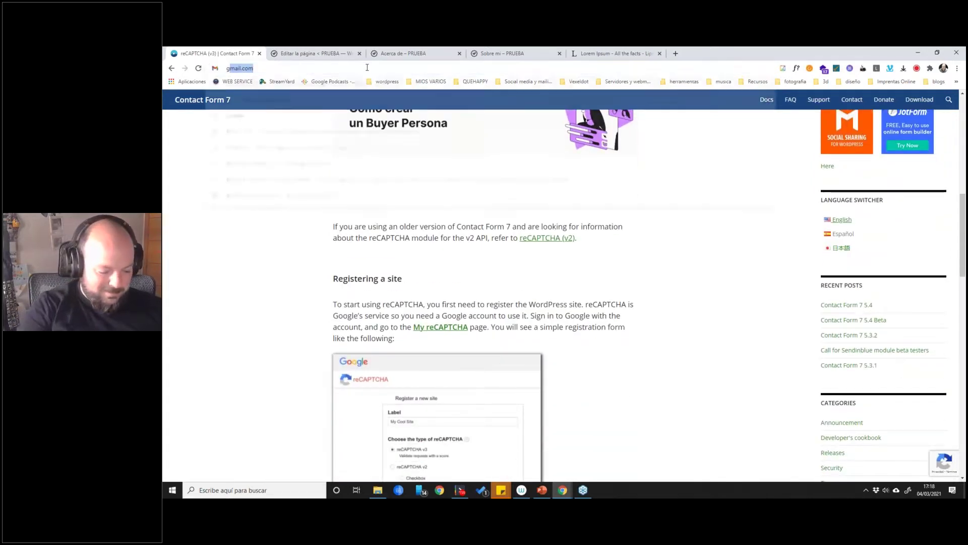
text(oogle captcha v3)
key(Return)
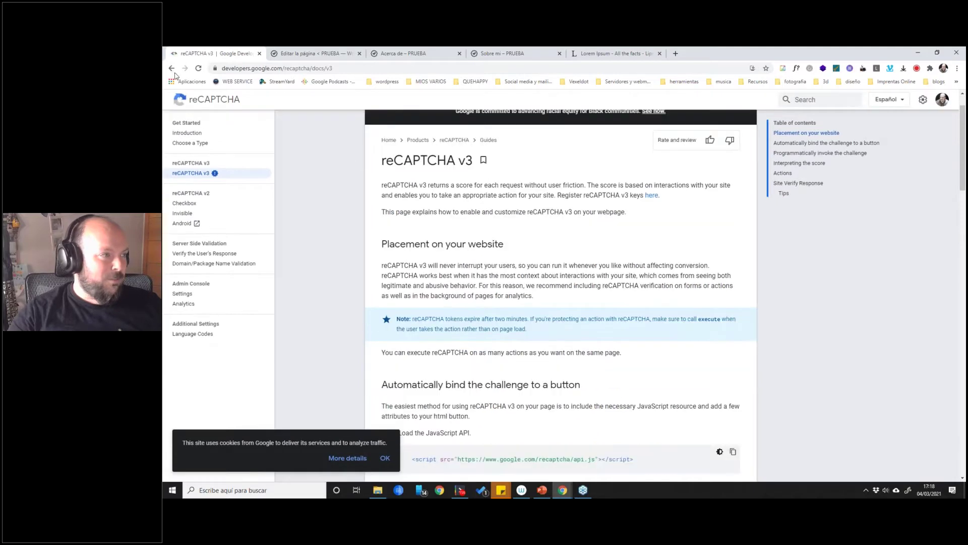
click(172, 68)
click(272, 323)
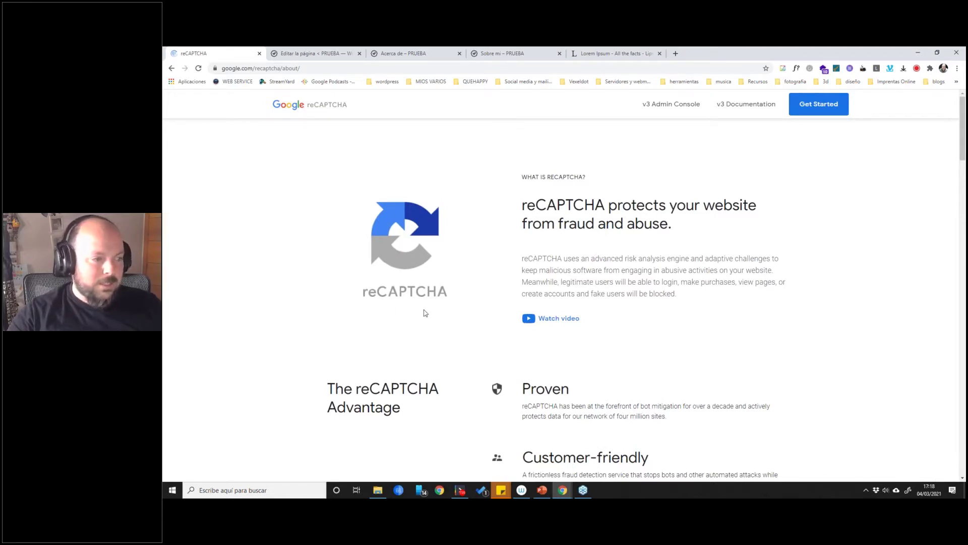
scroll(458, 323, down, 3)
scroll(459, 327, up, 3)
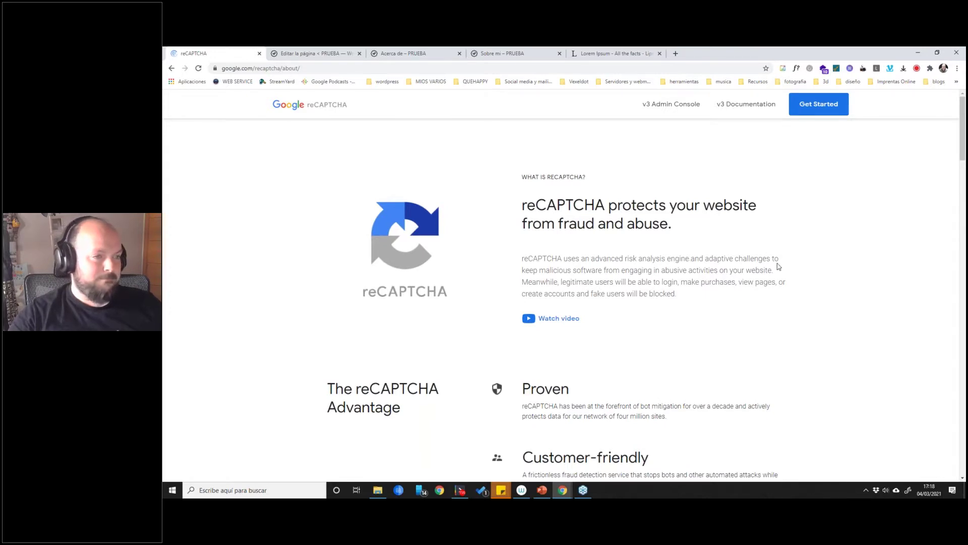
Return to the WordPress dashboard from the reCAPTCHA page and open the list of installed plugins.
click(348, 55)
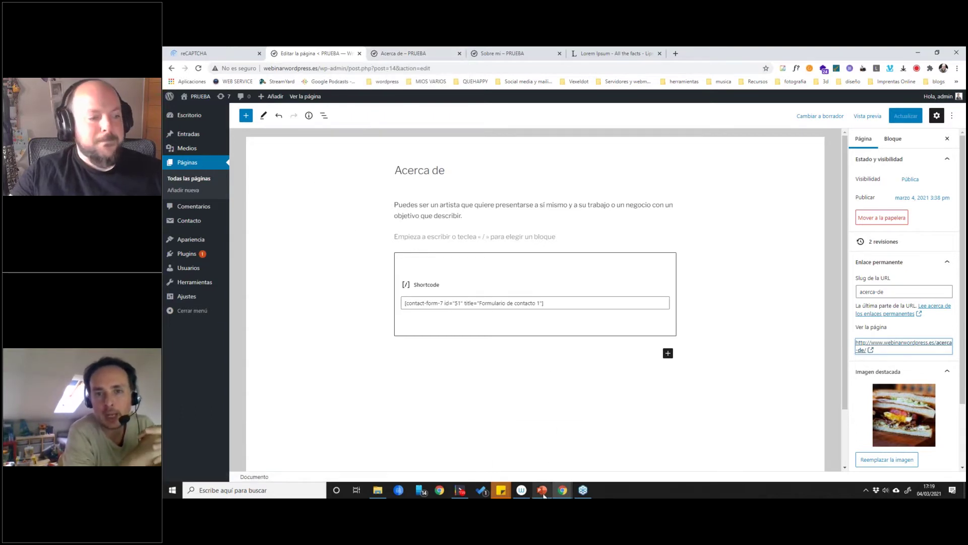
mouse_move(207, 231)
click(204, 254)
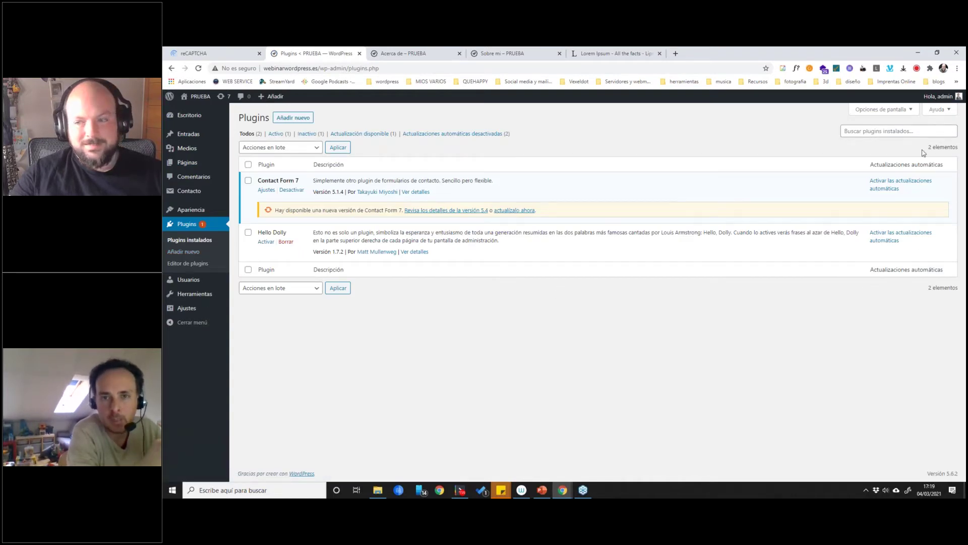
Capture the plugin list's Actualizaciones automáticas column together with the plugin search field as a screenshot and copy it.
key(Print)
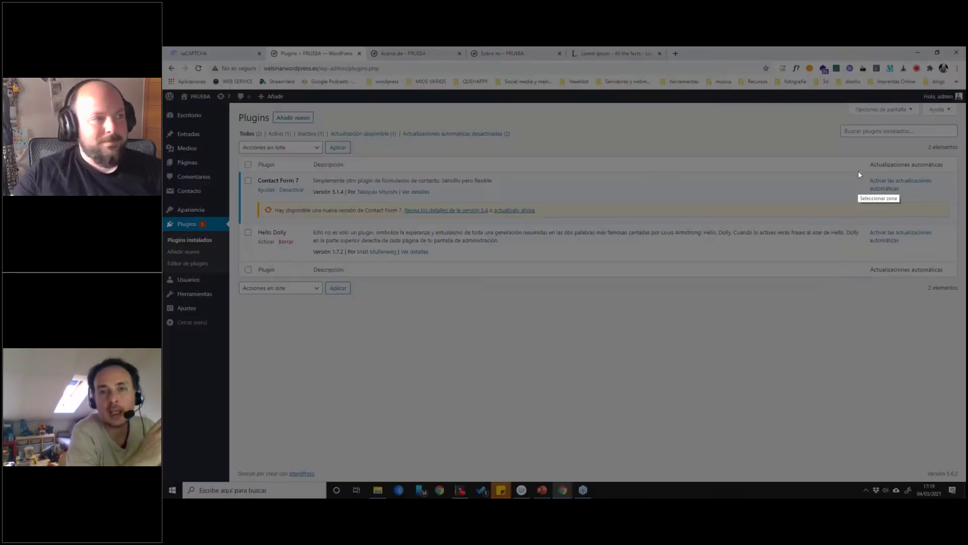
drag(829, 129, 967, 282)
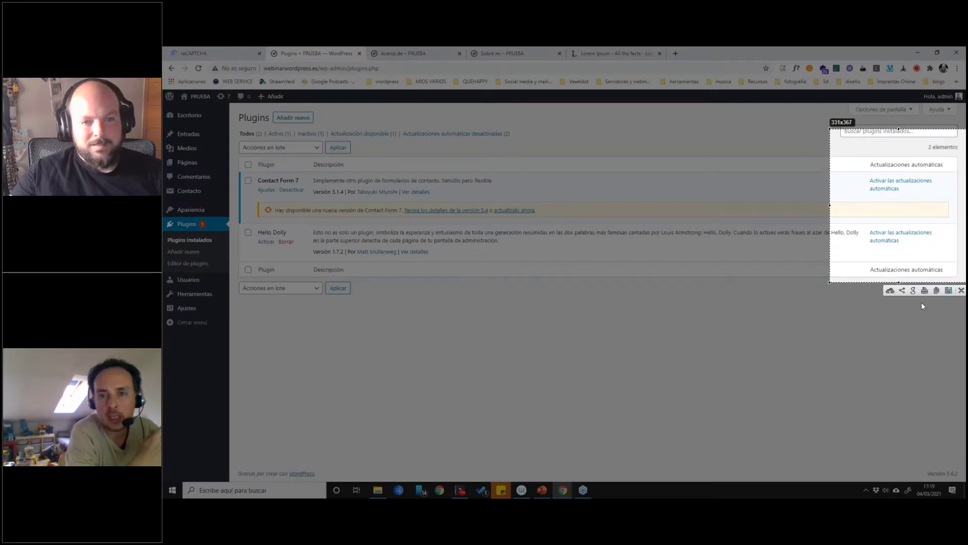
key(XF86AudioRaiseVolume)
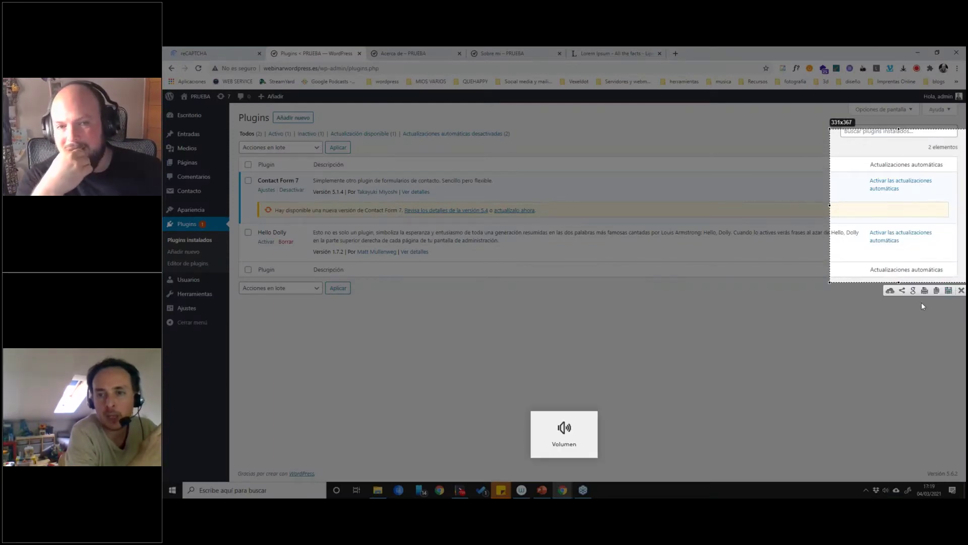
key(ctrl+c)
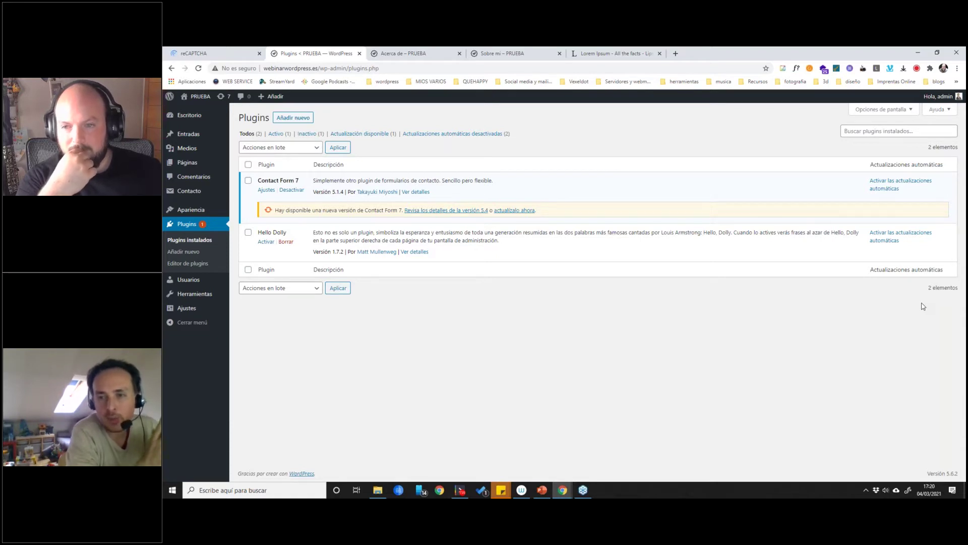
key(XF86AudioRaiseVolume)
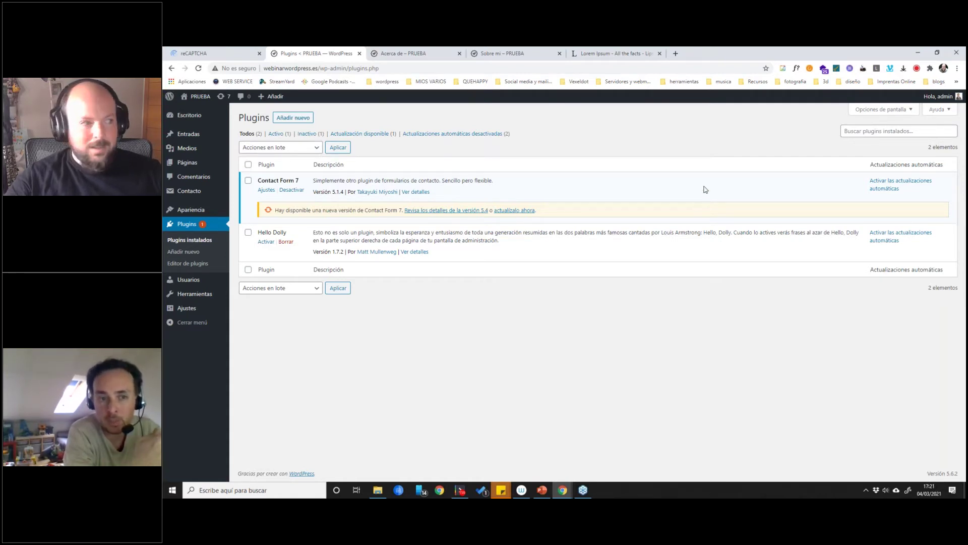
Capture a tighter screenshot of only the Actualizaciones automáticas column, about 255 x 306 pixels, and copy it.
key(Print)
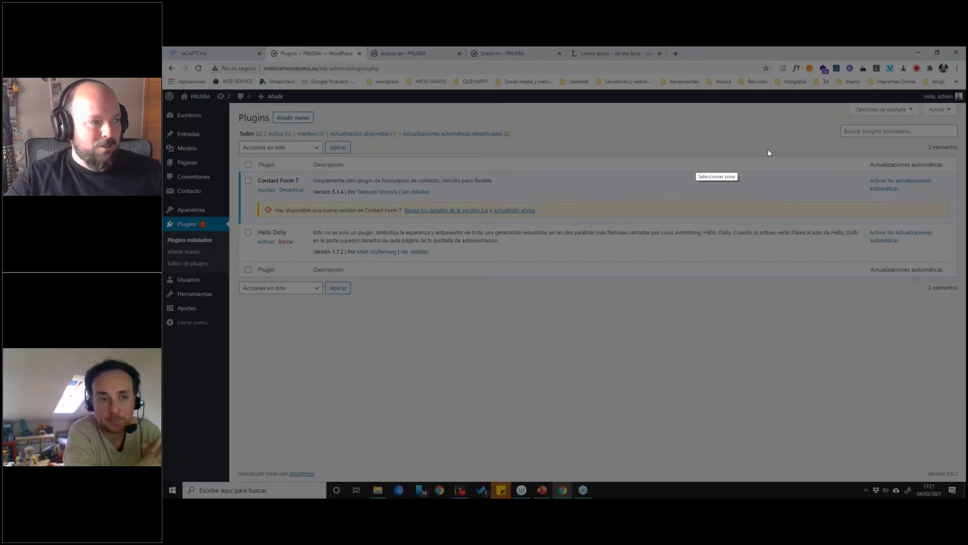
drag(849, 145, 955, 273)
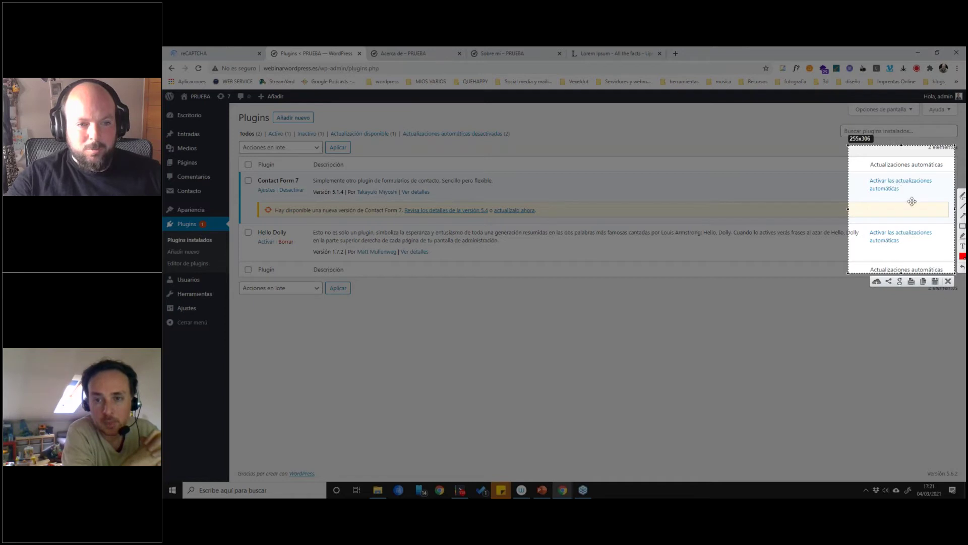
key(ctrl+c)
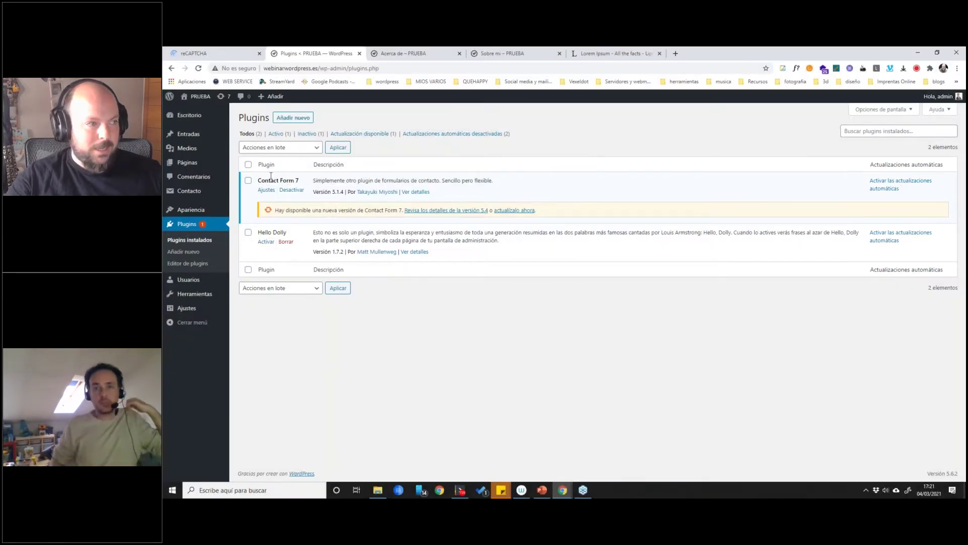
Enable automatic updates for both Contact Form 7 and Hello Dolly with one bulk action.
click(248, 164)
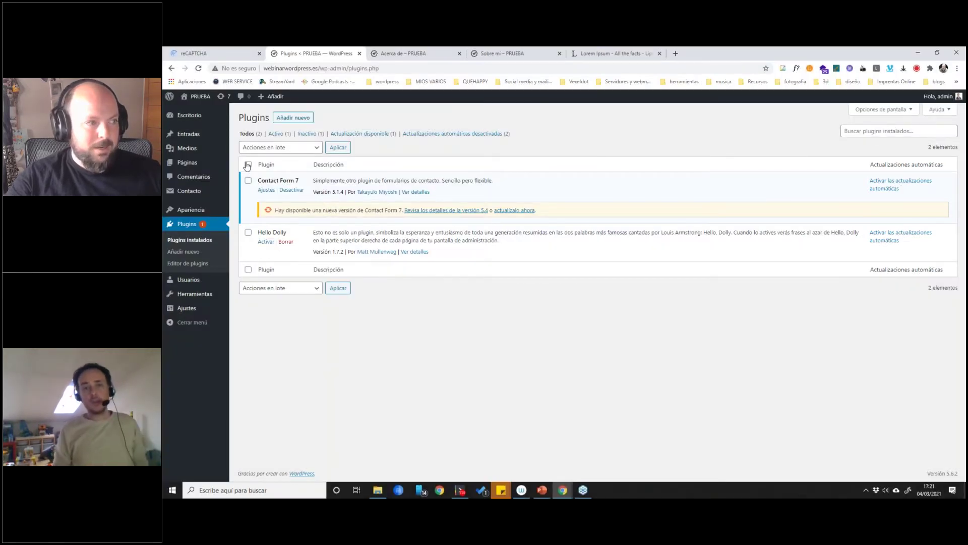
click(307, 148)
click(285, 200)
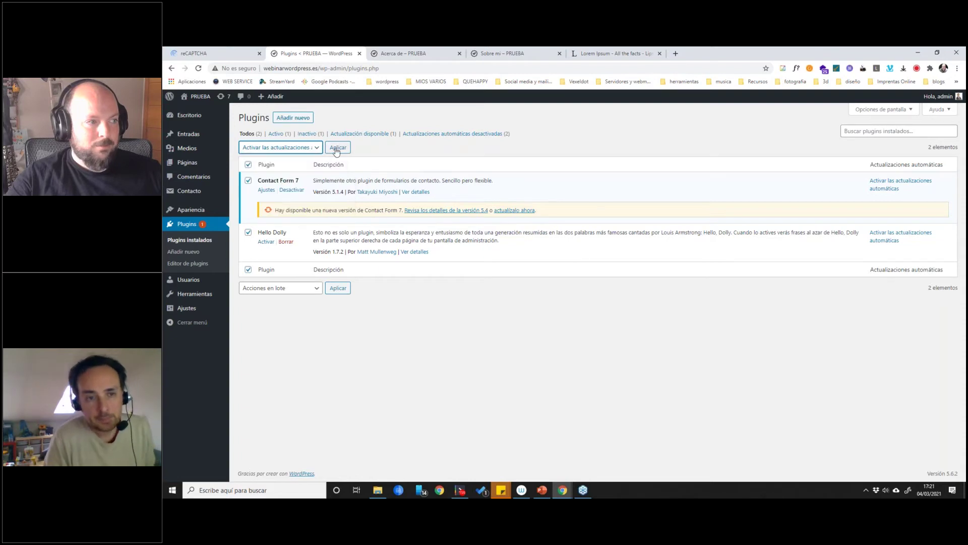
click(338, 148)
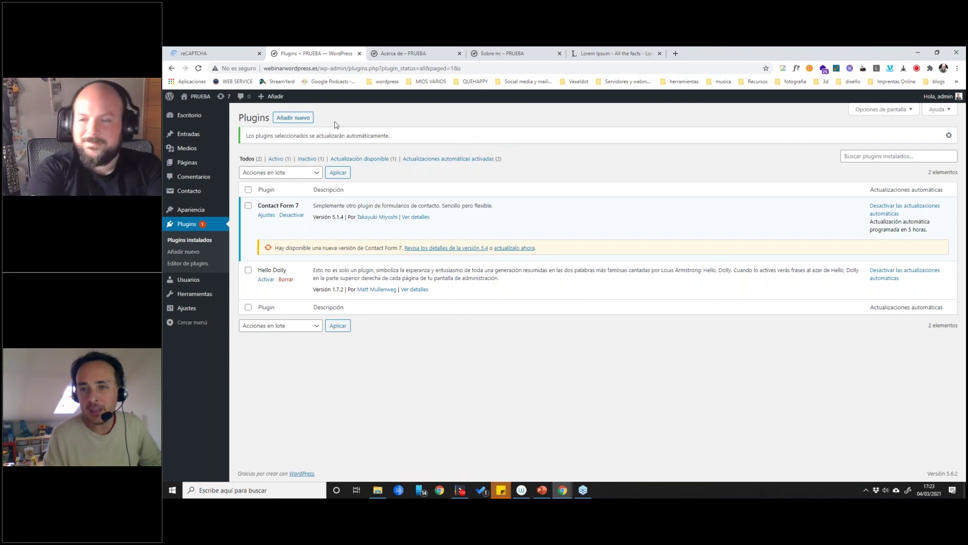
key(XF86AudioRaiseVolume)
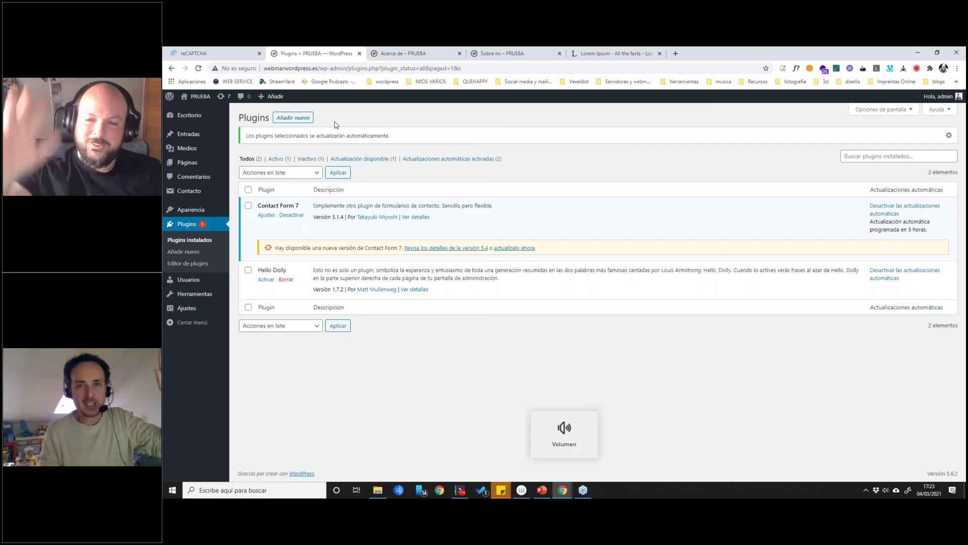